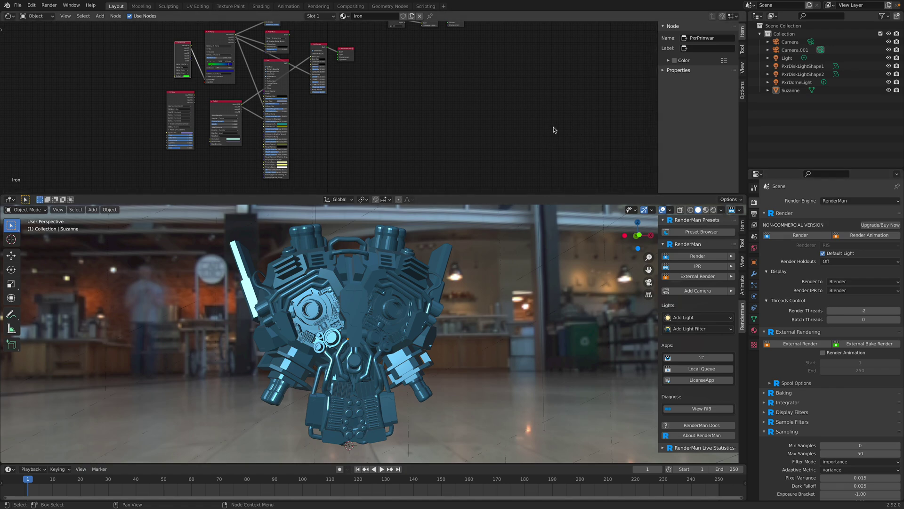
Review the features and version notes on the Grid Modeler add-on page and return to Blender
{"action": "middle_click_drag", "start_coordinate": [405, 282], "coordinate": [434, 274]}
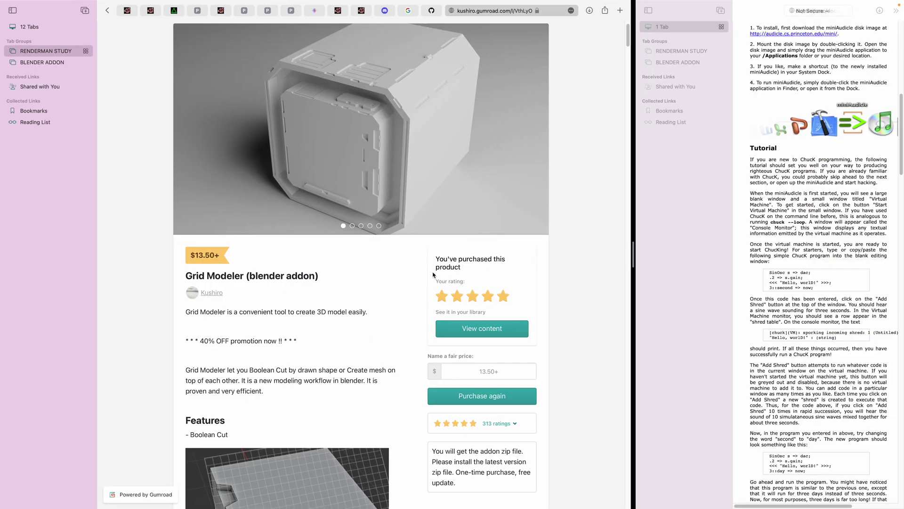
{"action": "scroll", "coordinate": [349, 291], "scroll_direction": "down", "scroll_amount": 20}
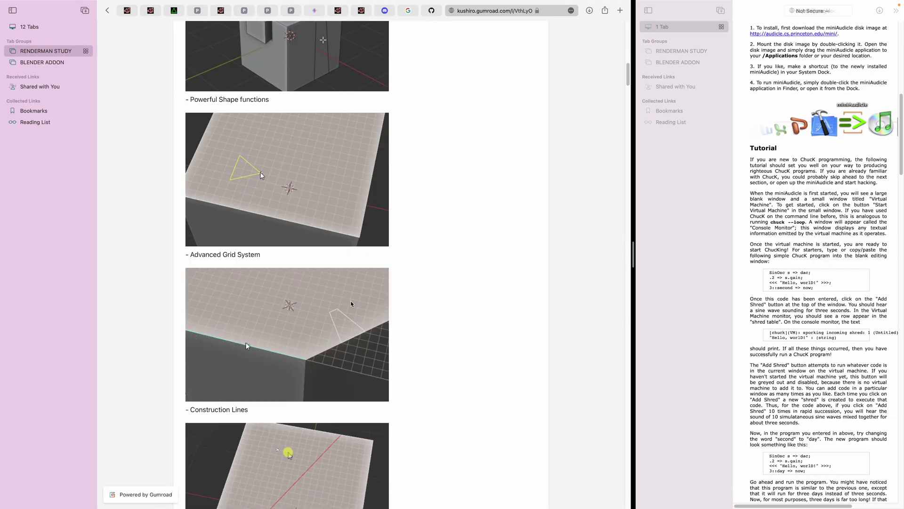
{"action": "scroll", "coordinate": [374, 307], "scroll_direction": "down", "scroll_amount": 20}
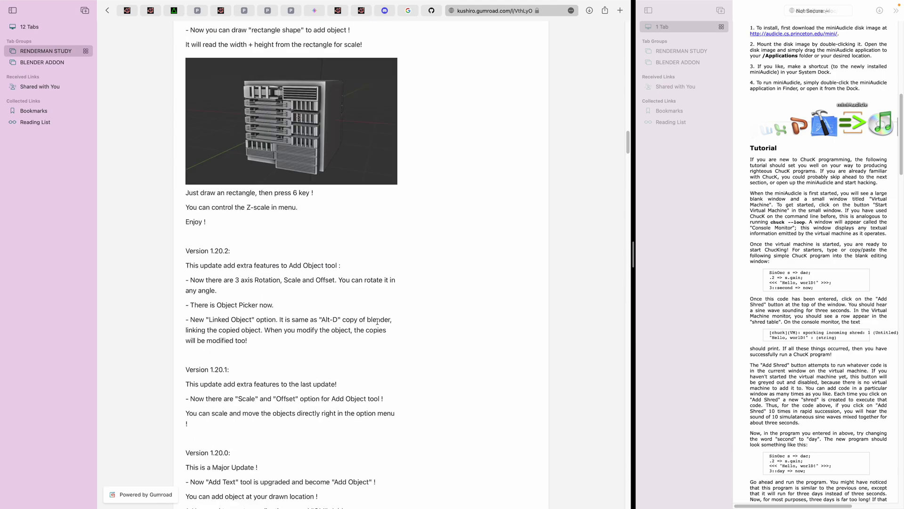
{"action": "scroll", "coordinate": [295, 320], "scroll_direction": "down", "scroll_amount": 20}
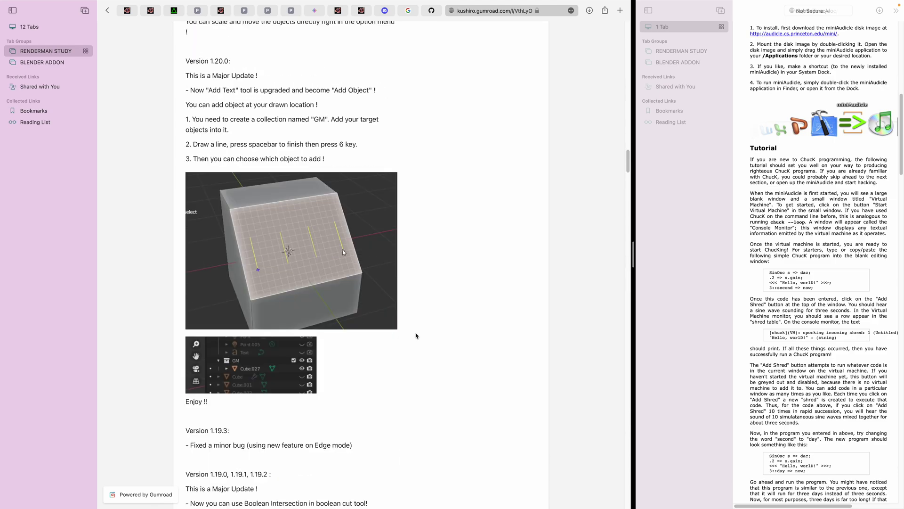
{"action": "scroll", "coordinate": [604, 235], "scroll_direction": "down", "scroll_amount": 20}
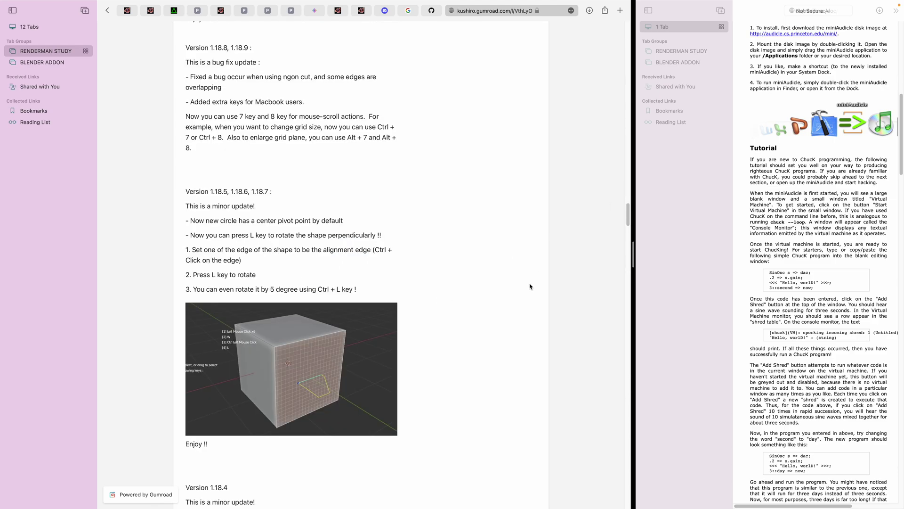
{"action": "key", "text": "ctrl+Left"}
Add a Monkey mesh and place it beside the existing mechanical head model
{"action": "middle_click_drag", "start_coordinate": [431, 320], "coordinate": [451, 296]}
{"action": "key", "text": "shift+a"}
{"action": "mouse_move", "coordinate": [450, 296]}
{"action": "mouse_move", "coordinate": [452, 315]}
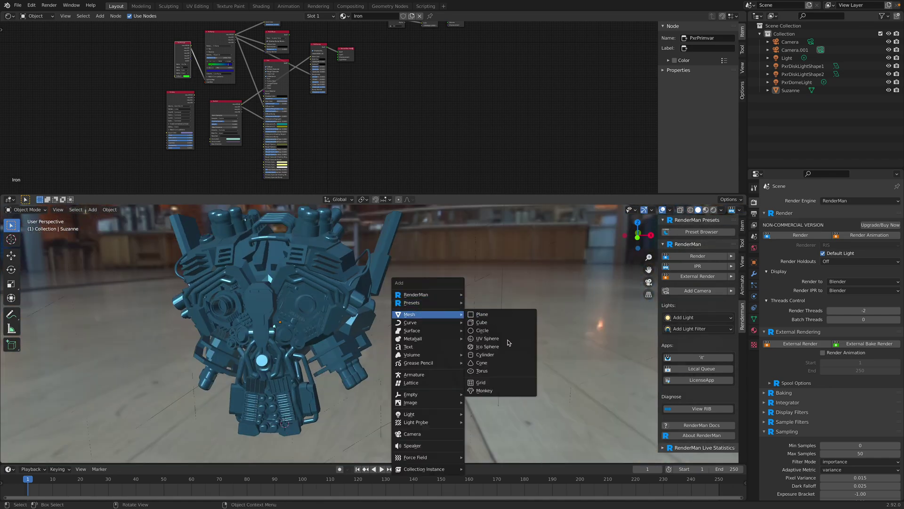
{"action": "left_click", "coordinate": [501, 391]}
{"action": "scroll", "coordinate": [452, 391], "scroll_direction": "down", "scroll_amount": 2}
{"action": "middle_click_drag", "start_coordinate": [396, 400], "coordinate": [372, 392]}
{"action": "key", "text": "g"}
{"action": "left_click", "coordinate": [539, 313]}
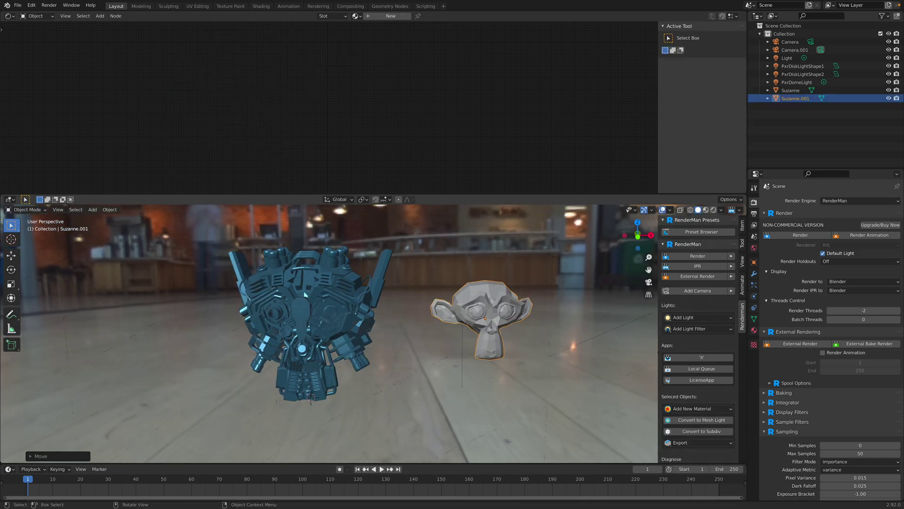
Rescale the added monkey mesh twice and delete it from the scene
{"action": "key", "text": "s"}
{"action": "left_click", "coordinate": [591, 359]}
{"action": "middle_click_drag", "start_coordinate": [529, 273], "coordinate": [438, 322]}
{"action": "key", "text": "s"}
{"action": "left_click", "coordinate": [512, 280]}
{"action": "key", "text": "x"}
{"action": "left_click", "coordinate": [554, 298]}
{"action": "middle_click_drag", "start_coordinate": [554, 299], "coordinate": [384, 295]}
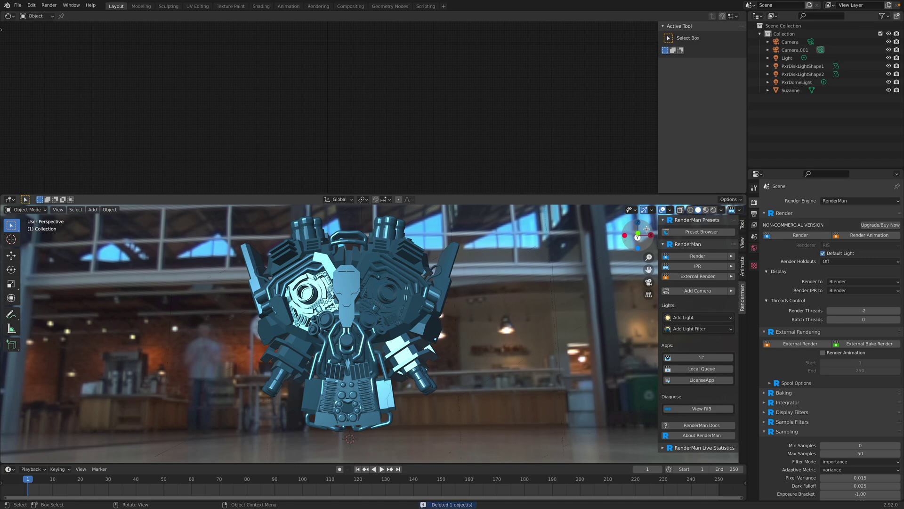
Display the viewport in Material Preview shading and view the mechanical head from several angles
{"action": "left_click", "coordinate": [706, 210]}
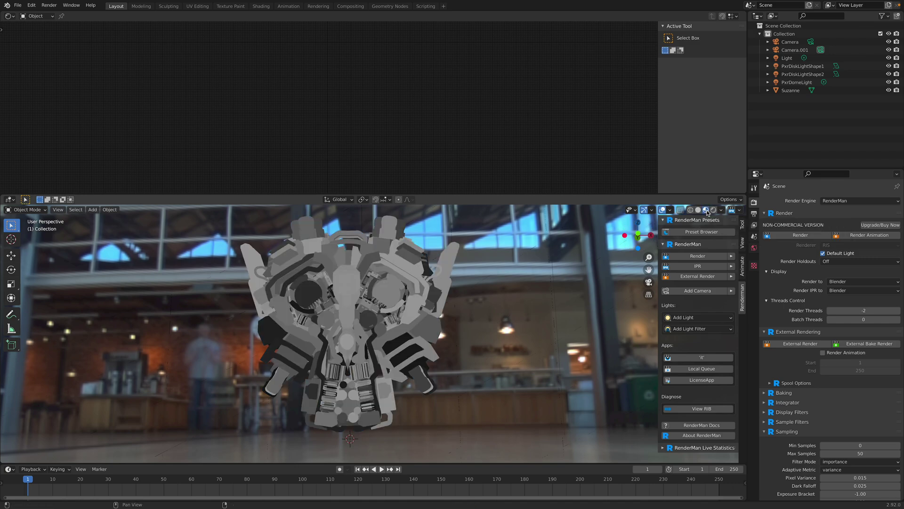
{"action": "middle_click_drag", "start_coordinate": [499, 245], "coordinate": [461, 276]}
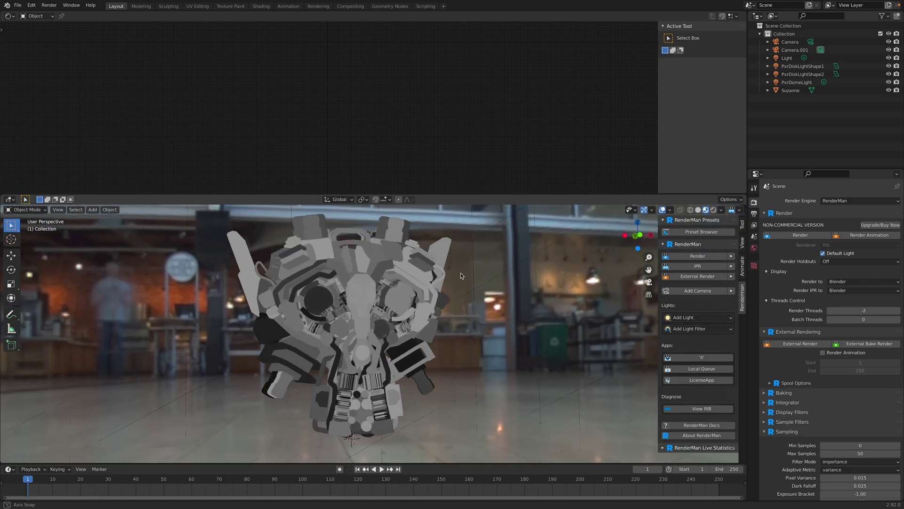
{"action": "middle_click_drag", "start_coordinate": [368, 295], "coordinate": [395, 277]}
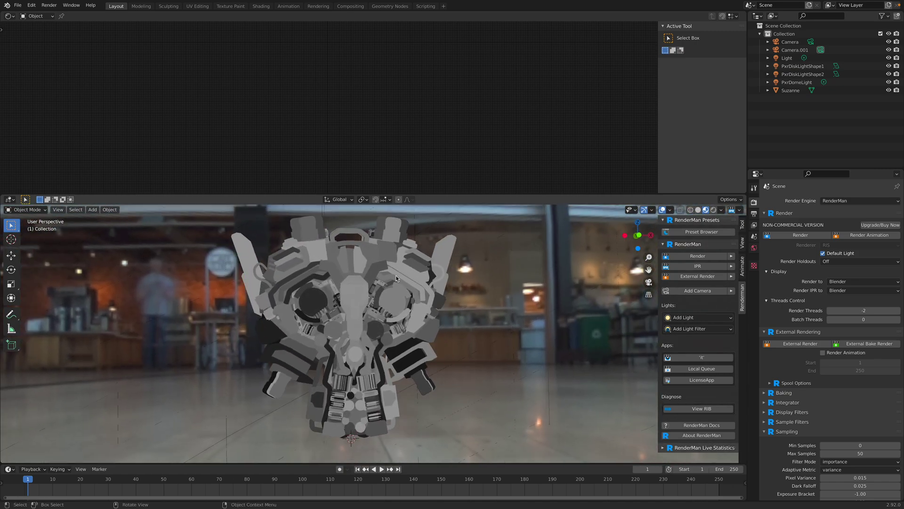
{"action": "middle_click_drag", "start_coordinate": [400, 278], "coordinate": [519, 257]}
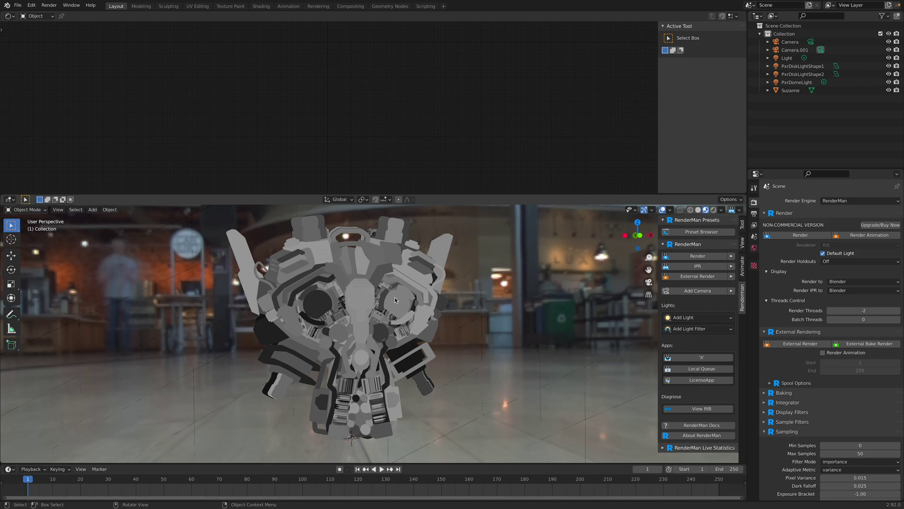
{"action": "mouse_move", "coordinate": [395, 297]}
{"action": "middle_mouse_down"}
{"action": "mouse_move", "coordinate": [386, 302]}
{"action": "mouse_move", "coordinate": [404, 306]}
{"action": "middle_mouse_up"}
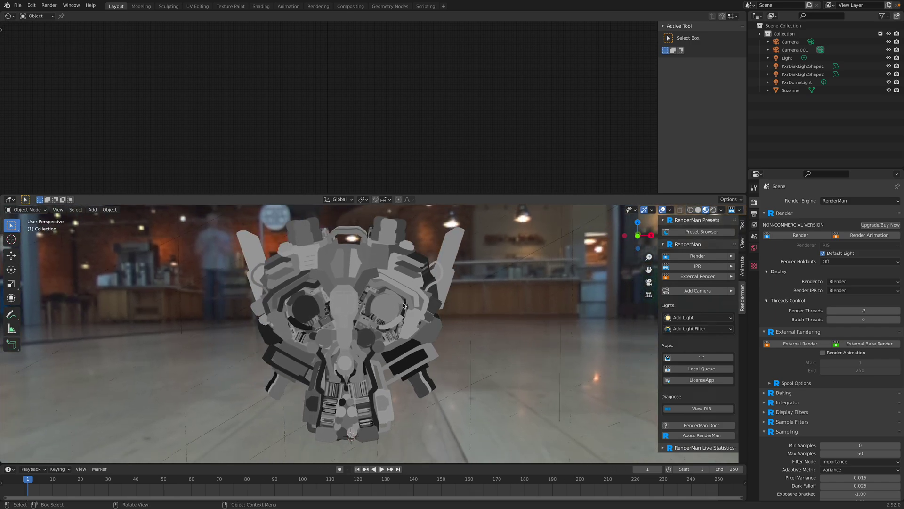
Select the mechanical head and reveal the mesh data and Iron material nested under Suzanne
{"action": "left_click", "coordinate": [345, 258]}
{"action": "middle_click_drag", "start_coordinate": [343, 257], "coordinate": [352, 256]}
{"action": "left_click", "coordinate": [768, 90]}
{"action": "left_click", "coordinate": [776, 99]}
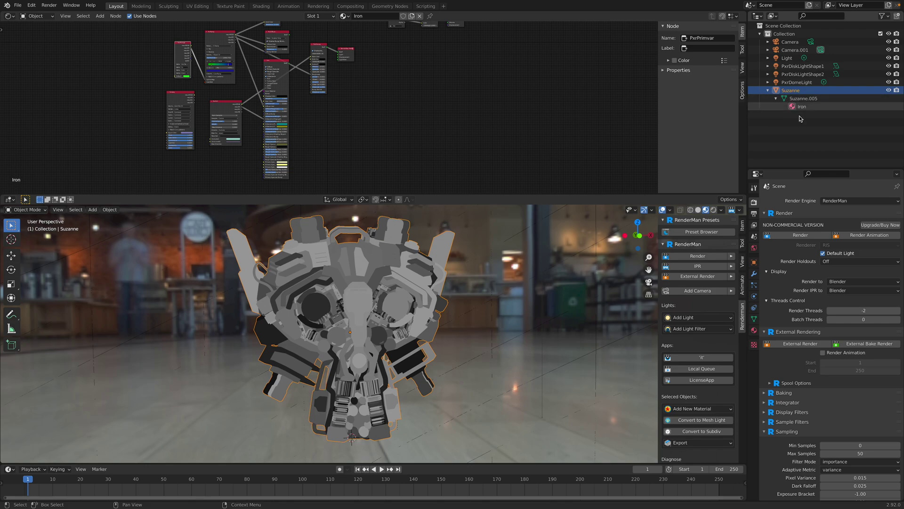
{"action": "middle_click_drag", "start_coordinate": [542, 268], "coordinate": [501, 283]}
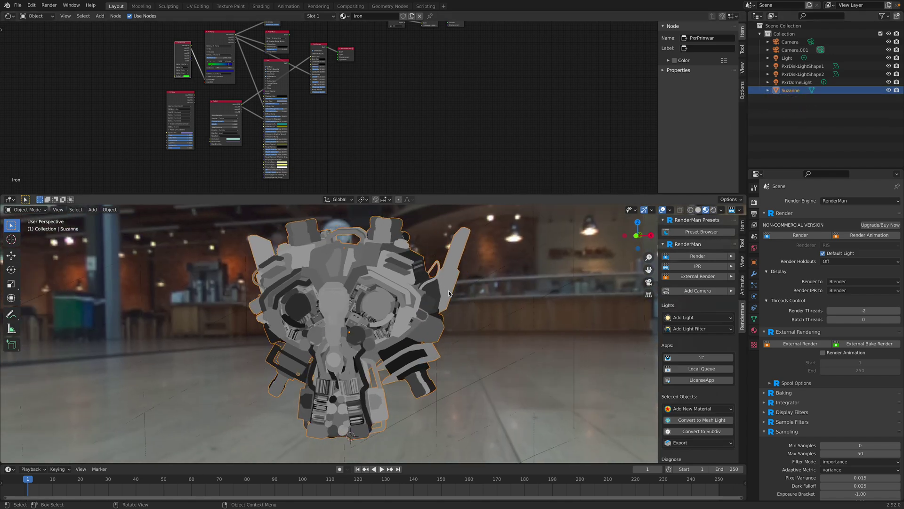
{"action": "middle_click_drag", "start_coordinate": [449, 293], "coordinate": [396, 292]}
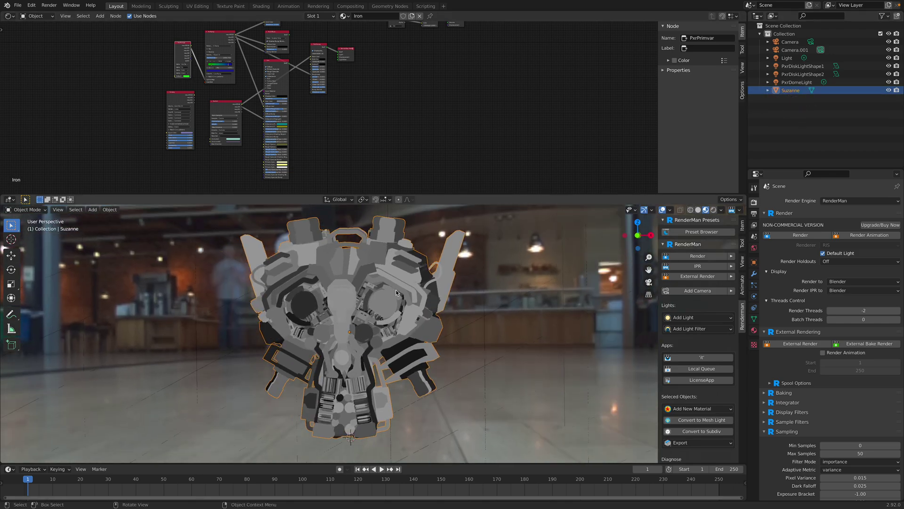
Inspect the Suzanne object's vertex color layers and its modifier stack
{"action": "left_click", "coordinate": [754, 319]}
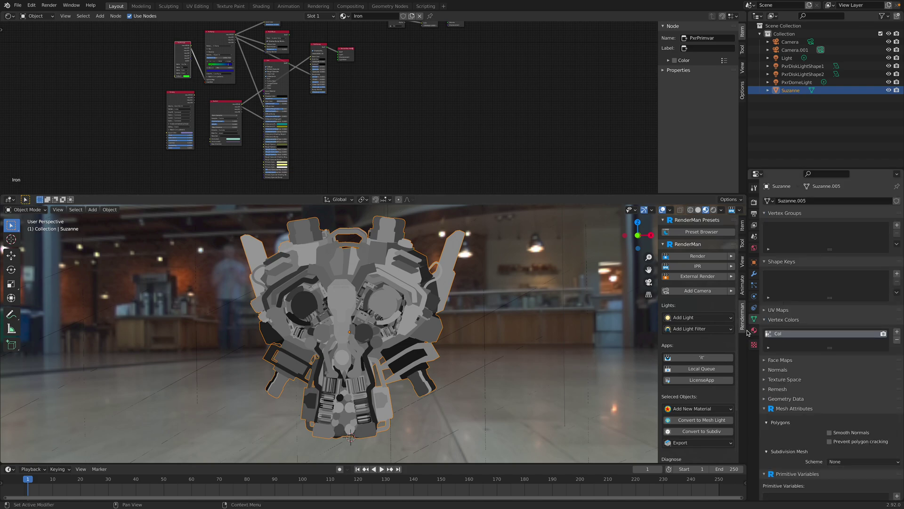
{"action": "left_click", "coordinate": [753, 274]}
{"action": "mouse_move", "coordinate": [486, 310]}
{"action": "middle_mouse_down"}
{"action": "mouse_move", "coordinate": [506, 310]}
{"action": "mouse_move", "coordinate": [483, 315]}
{"action": "middle_mouse_up"}
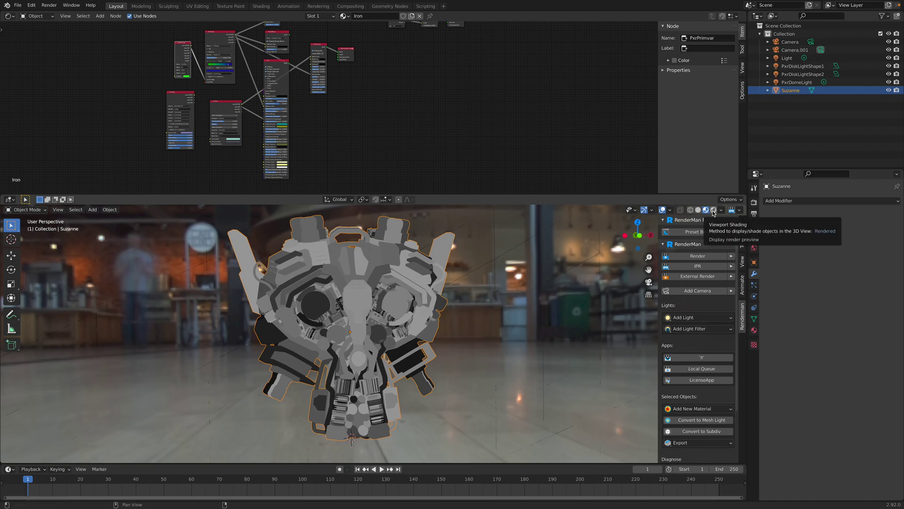
Rearrange the Vertex Color, Emission and Material Output nodes of the Iron material into a compact, readable chain
{"action": "mouse_move", "coordinate": [513, 103]}
{"action": "middle_mouse_down"}
{"action": "mouse_move", "coordinate": [509, 180]}
{"action": "mouse_move", "coordinate": [533, 149]}
{"action": "middle_mouse_up"}
{"action": "scroll", "coordinate": [533, 149], "scroll_direction": "up", "scroll_amount": 3}
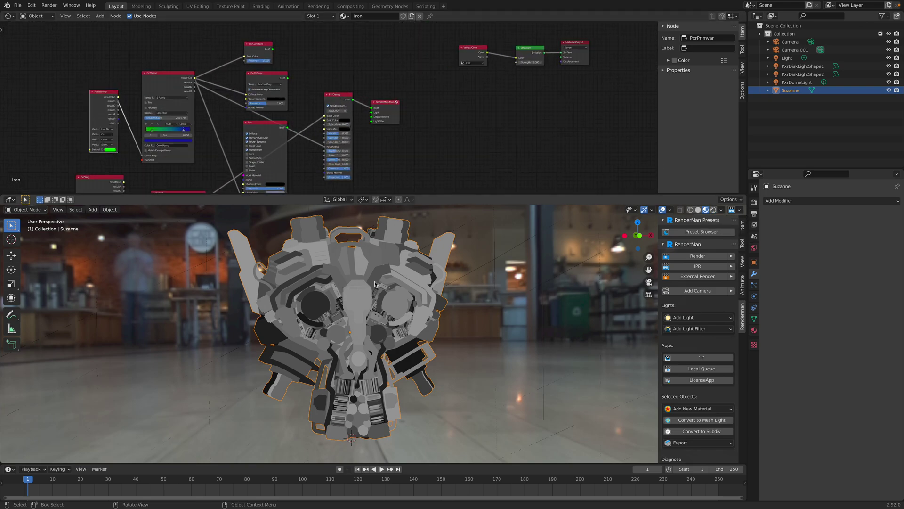
{"action": "middle_click_drag", "start_coordinate": [512, 111], "coordinate": [443, 152]}
{"action": "scroll", "coordinate": [447, 150], "scroll_direction": "up", "scroll_amount": 5}
{"action": "middle_click_drag", "start_coordinate": [549, 112], "coordinate": [439, 148]}
{"action": "scroll", "coordinate": [440, 148], "scroll_direction": "up", "scroll_amount": 4}
{"action": "mouse_move", "coordinate": [532, 109]}
{"action": "left_mouse_down"}
{"action": "mouse_move", "coordinate": [529, 94]}
{"action": "mouse_move", "coordinate": [524, 109]}
{"action": "left_mouse_up"}
{"action": "left_click_drag", "start_coordinate": [441, 119], "coordinate": [442, 88]}
{"action": "left_click_drag", "start_coordinate": [332, 122], "coordinate": [375, 92]}
{"action": "left_click_drag", "start_coordinate": [430, 92], "coordinate": [436, 117]}
{"action": "left_click_drag", "start_coordinate": [516, 112], "coordinate": [520, 113]}
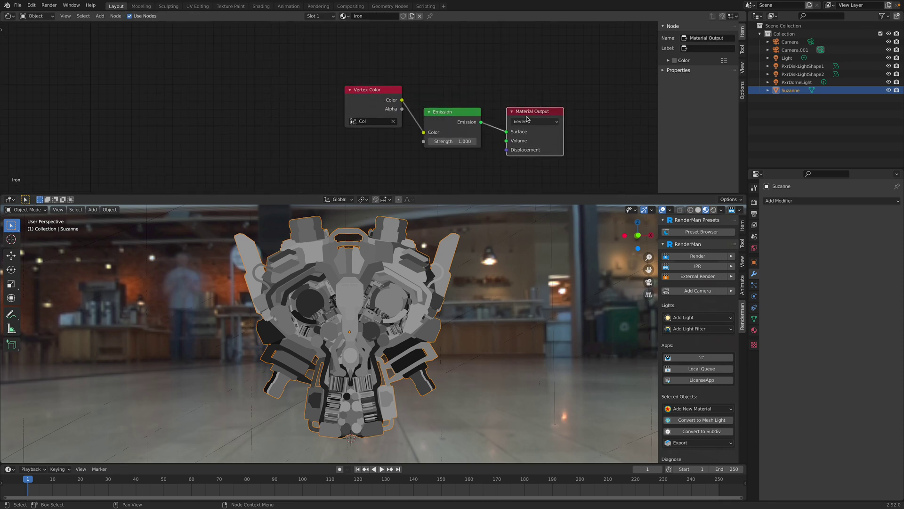
{"action": "left_click", "coordinate": [527, 120]}
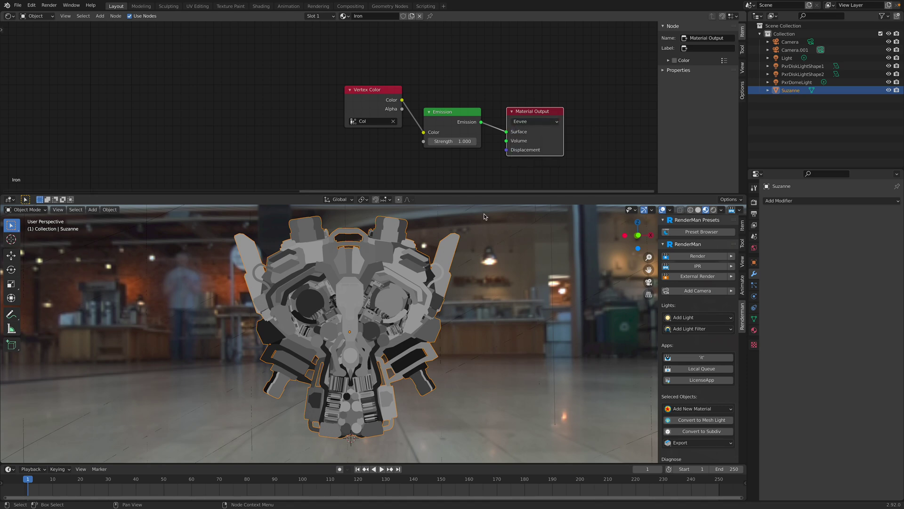
Move the RenderMan Material output node slightly higher beside the PxrDisney node
{"action": "middle_click_drag", "start_coordinate": [412, 143], "coordinate": [545, 83]}
{"action": "scroll", "coordinate": [483, 84], "scroll_direction": "down", "scroll_amount": 4}
{"action": "middle_click_drag", "start_coordinate": [293, 101], "coordinate": [350, 100]}
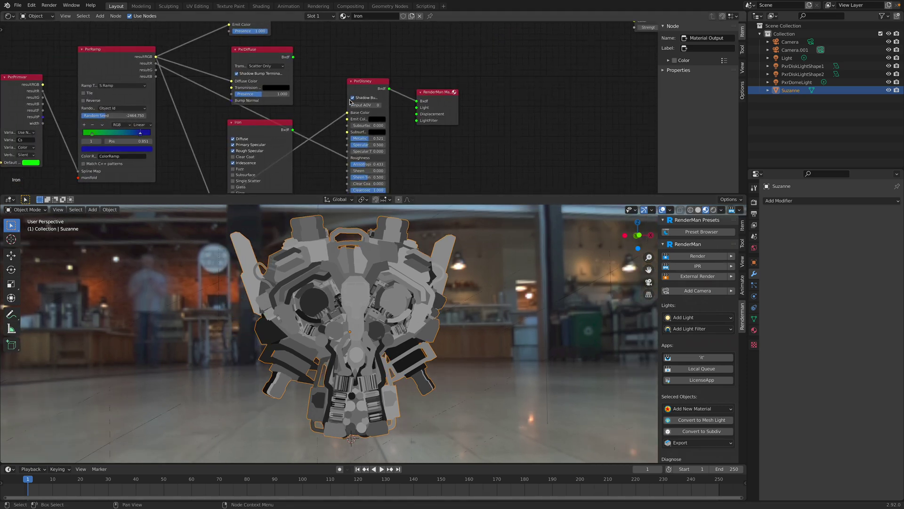
{"action": "scroll", "coordinate": [404, 105], "scroll_direction": "down", "scroll_amount": 1}
{"action": "middle_click_drag", "start_coordinate": [406, 104], "coordinate": [411, 103]}
{"action": "left_click_drag", "start_coordinate": [438, 96], "coordinate": [441, 84]}
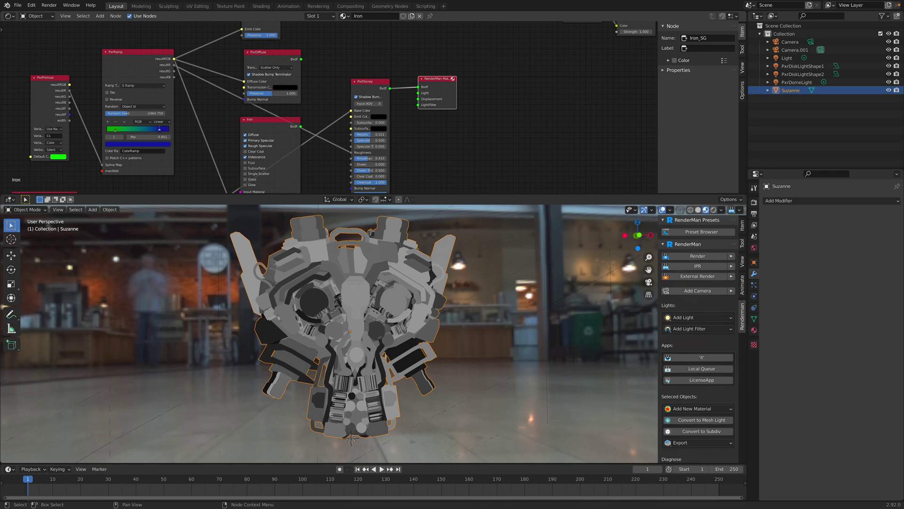
{"action": "scroll", "coordinate": [477, 80], "scroll_direction": "up", "scroll_amount": 2}
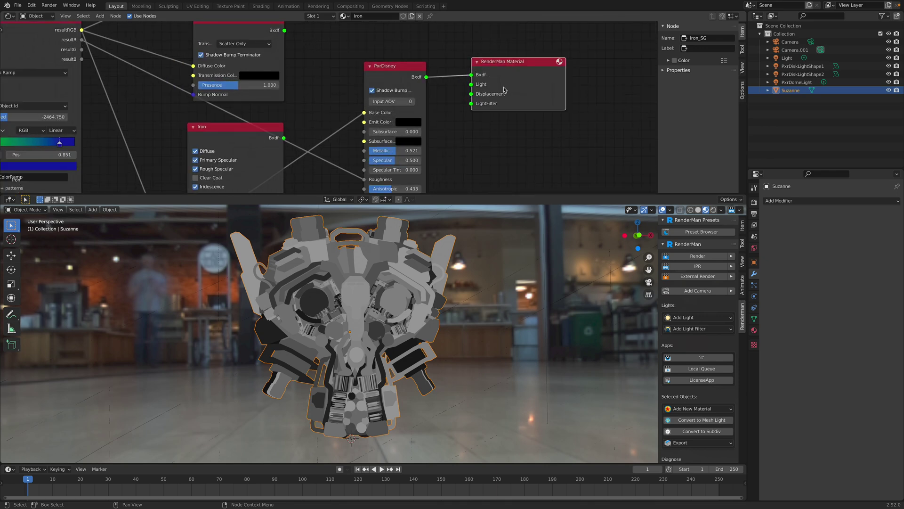
{"action": "scroll", "coordinate": [455, 92], "scroll_direction": "down", "scroll_amount": 3}
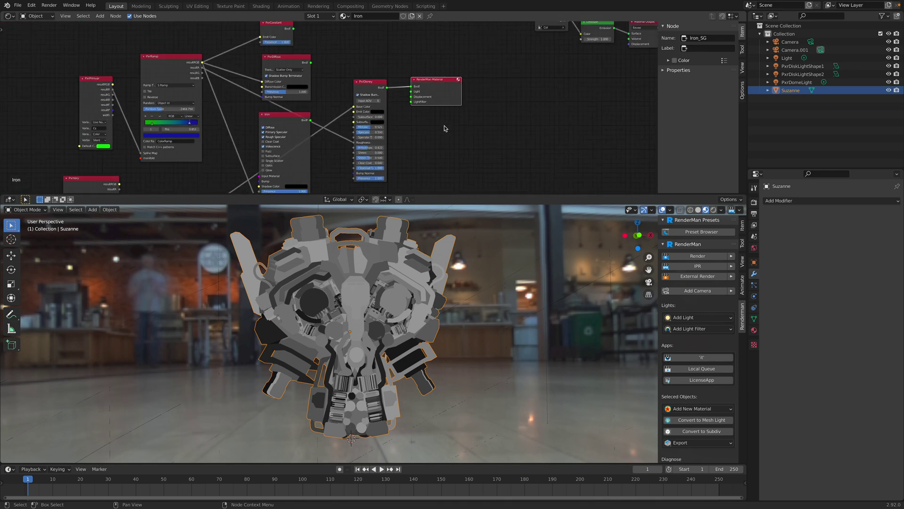
Start the interactive RenderMan render in the viewport and inspect the PxrDisney node feeding the RenderMan Material
{"action": "left_click", "coordinate": [731, 211]}
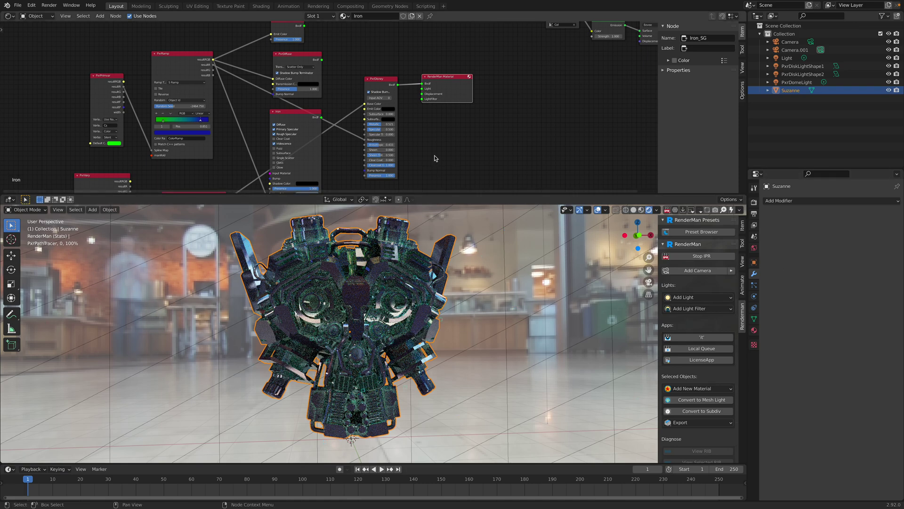
{"action": "middle_click_drag", "start_coordinate": [434, 155], "coordinate": [453, 132]}
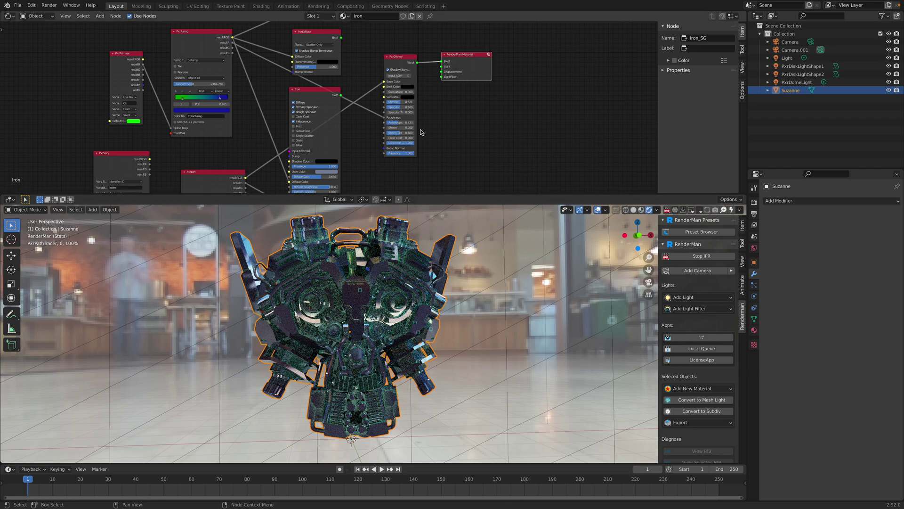
{"action": "scroll", "coordinate": [424, 131], "scroll_direction": "up", "scroll_amount": 3}
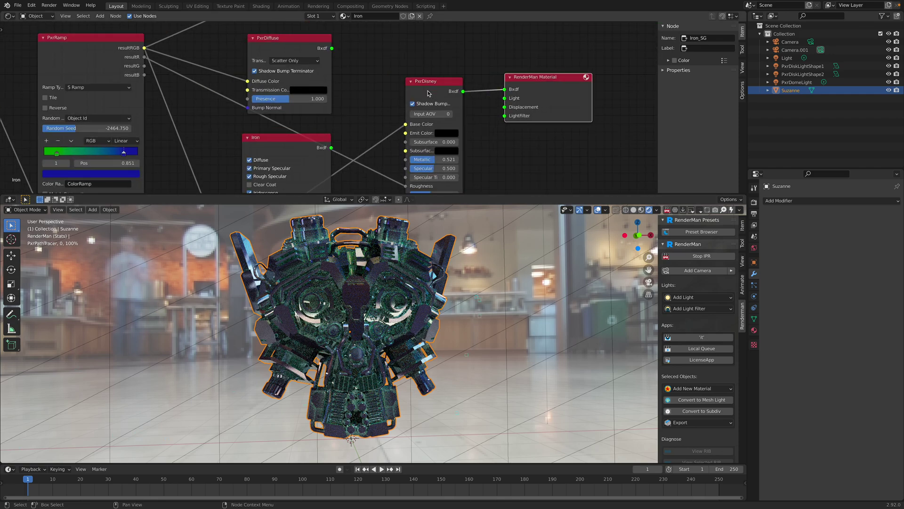
{"action": "scroll", "coordinate": [408, 92], "scroll_direction": "down", "scroll_amount": 3}
Shift the PxrPrimvar node slightly up and widen it so its field labels are readable
{"action": "middle_click_drag", "start_coordinate": [412, 115], "coordinate": [448, 141]}
{"action": "mouse_move", "coordinate": [502, 117]}
{"action": "middle_mouse_down"}
{"action": "mouse_move", "coordinate": [506, 109]}
{"action": "mouse_move", "coordinate": [511, 118]}
{"action": "middle_mouse_up"}
{"action": "middle_click_drag", "start_coordinate": [369, 118], "coordinate": [465, 95]}
{"action": "scroll", "coordinate": [394, 127], "scroll_direction": "down", "scroll_amount": 2}
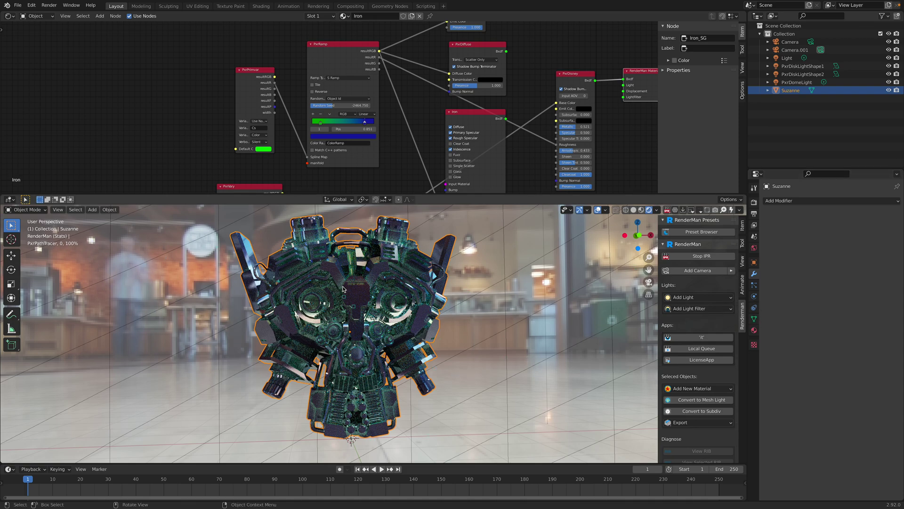
{"action": "scroll", "coordinate": [259, 113], "scroll_direction": "up", "scroll_amount": 3}
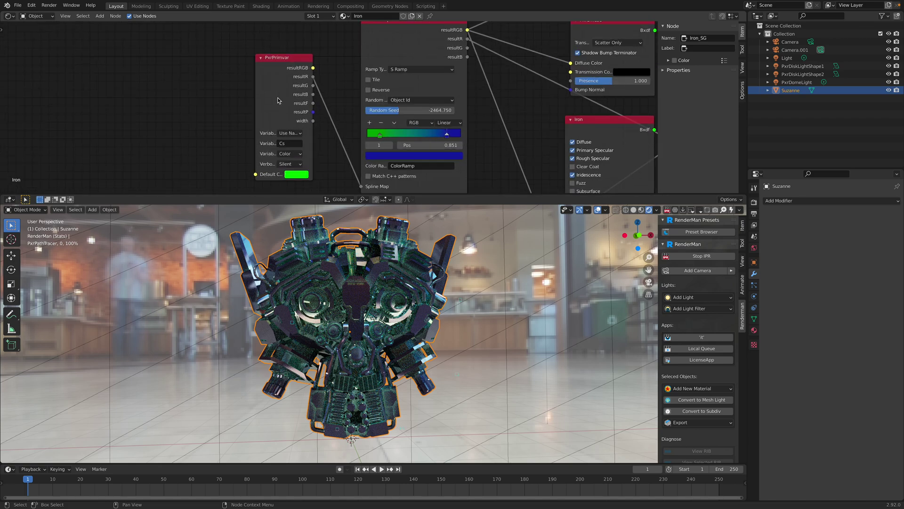
{"action": "left_click_drag", "start_coordinate": [265, 49], "coordinate": [261, 44]}
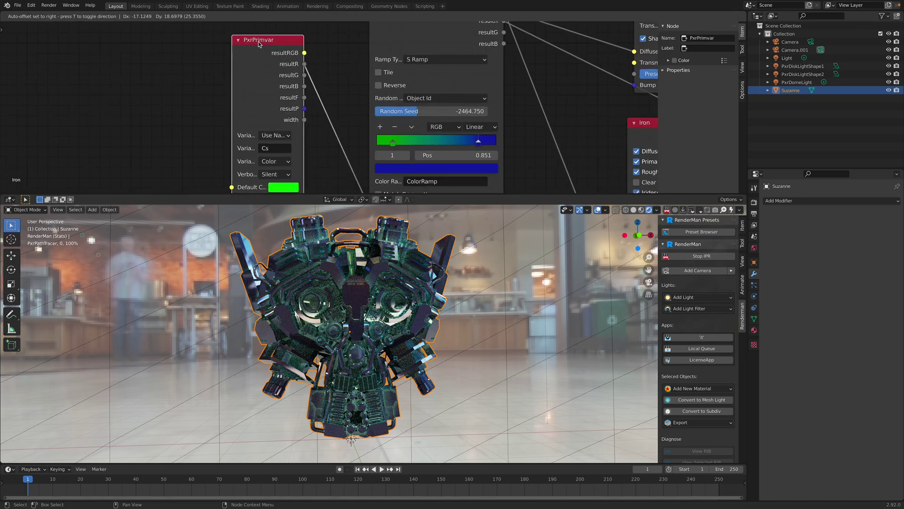
{"action": "mouse_move", "coordinate": [232, 64]}
{"action": "left_mouse_down"}
{"action": "mouse_move", "coordinate": [173, 63]}
{"action": "mouse_move", "coordinate": [214, 64]}
{"action": "left_mouse_up"}
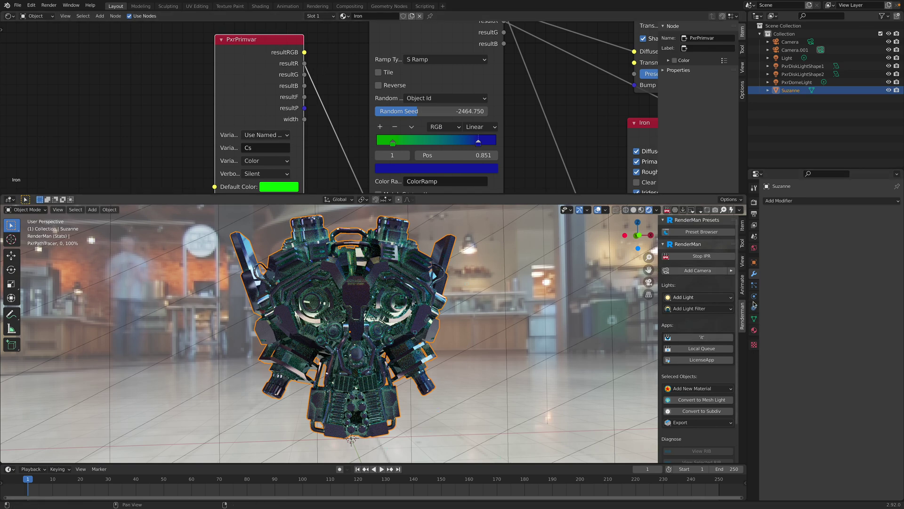
Show the Suzanne mesh's vertex color layers and examine the PxrRamp node connected to the PxrPrimvar node
{"action": "left_click", "coordinate": [754, 318]}
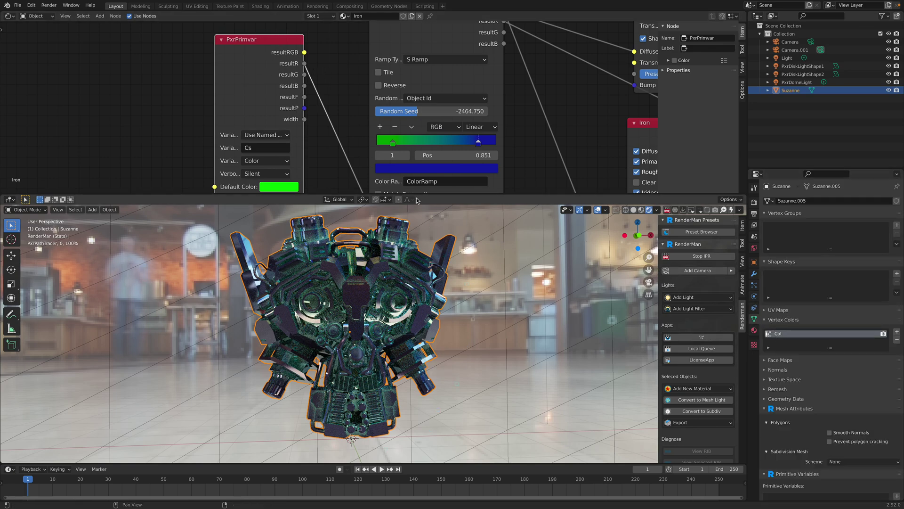
{"action": "scroll", "coordinate": [316, 153], "scroll_direction": "down", "scroll_amount": 5}
{"action": "middle_click_drag", "start_coordinate": [309, 144], "coordinate": [239, 118]}
{"action": "scroll", "coordinate": [240, 128], "scroll_direction": "up", "scroll_amount": 1}
{"action": "middle_click_drag", "start_coordinate": [257, 71], "coordinate": [250, 68]}
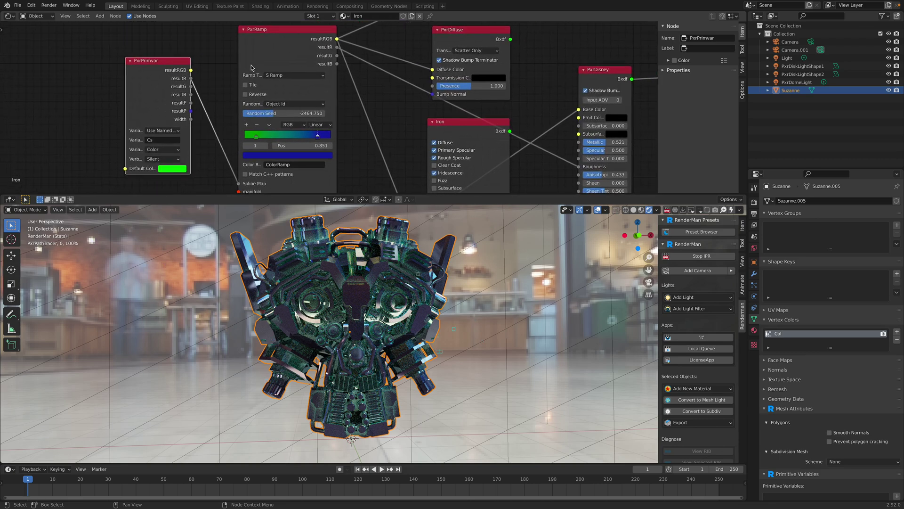
{"action": "scroll", "coordinate": [278, 87], "scroll_direction": "down", "scroll_amount": 1}
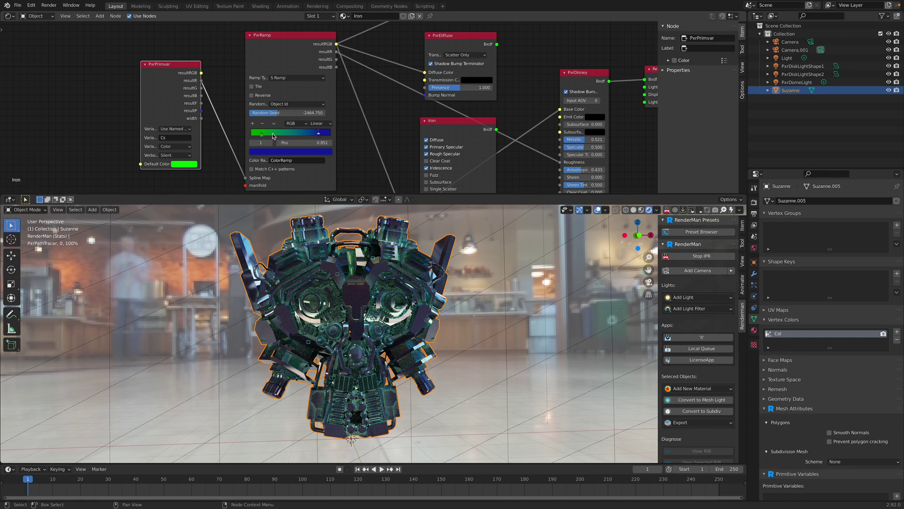
Connect the Iron node's Bxdf output to the Bxdf input of the RenderMan Material node
{"action": "middle_click_drag", "start_coordinate": [397, 108], "coordinate": [293, 128]}
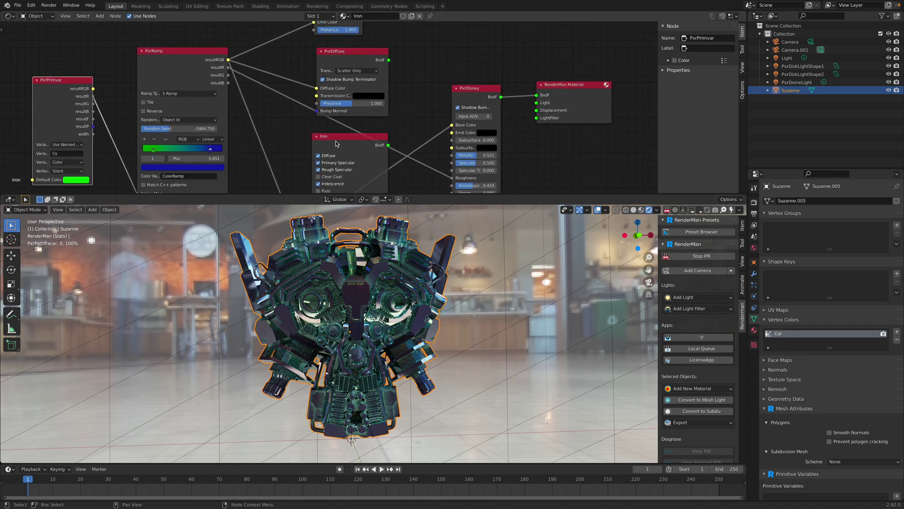
{"action": "left_click_drag", "start_coordinate": [389, 146], "coordinate": [474, 121]}
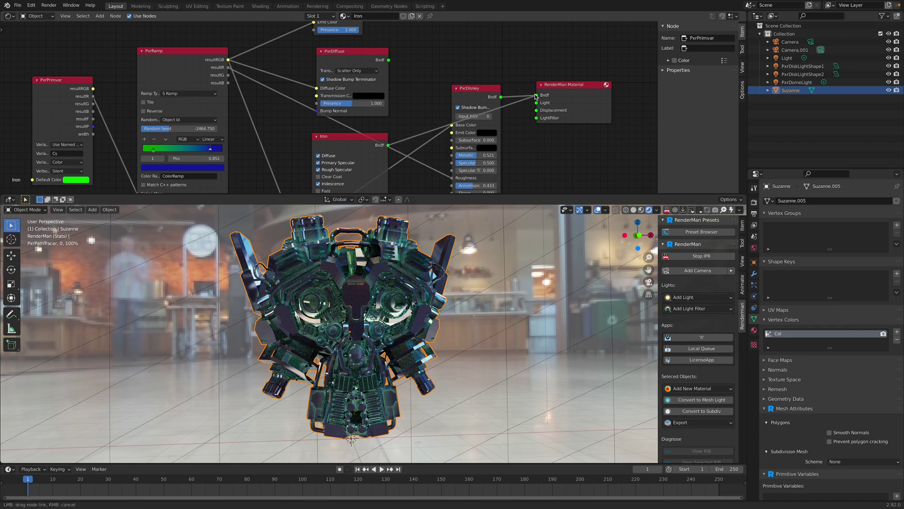
{"action": "left_click_drag", "start_coordinate": [343, 148], "coordinate": [343, 147]}
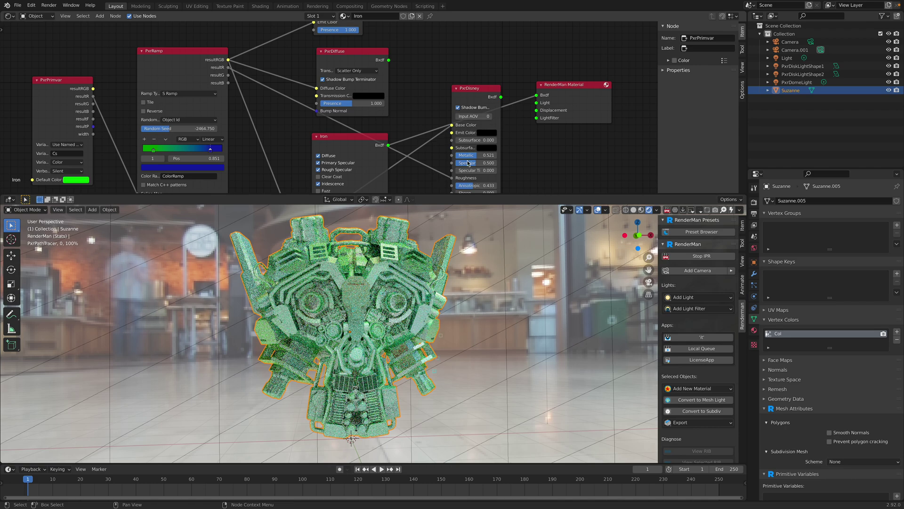
Set the Iron node's Diffuse Gain to 0.2
{"action": "middle_click_drag", "start_coordinate": [382, 147], "coordinate": [406, 115]}
{"action": "scroll", "coordinate": [406, 115], "scroll_direction": "up", "scroll_amount": 1}
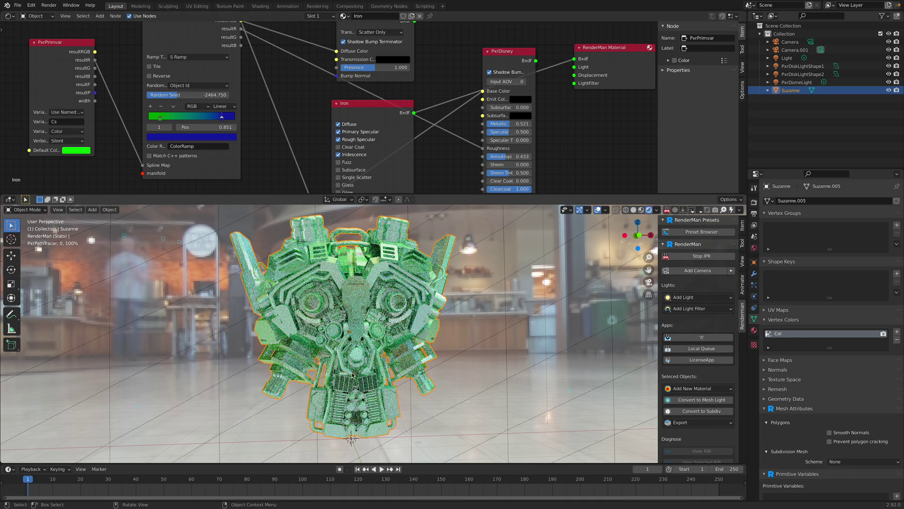
{"action": "middle_click_drag", "start_coordinate": [403, 112], "coordinate": [404, 105]}
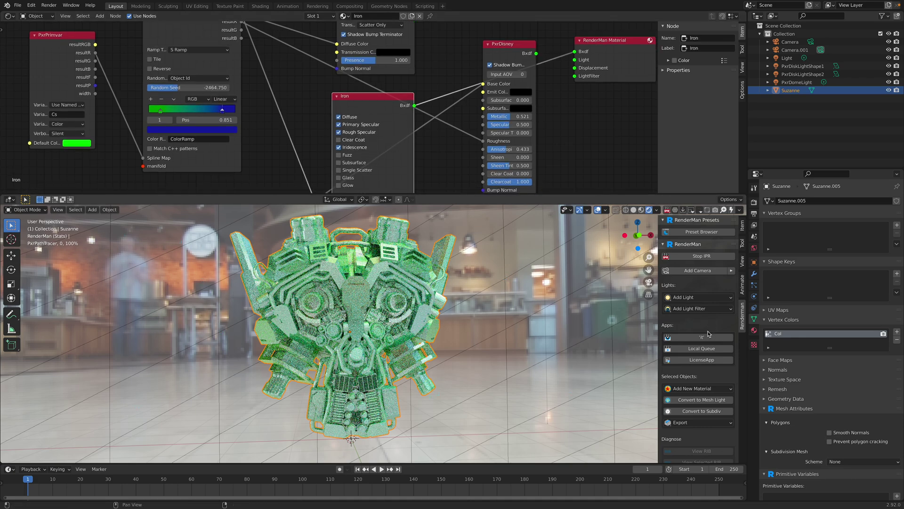
{"action": "middle_click_drag", "start_coordinate": [429, 113], "coordinate": [434, 91]}
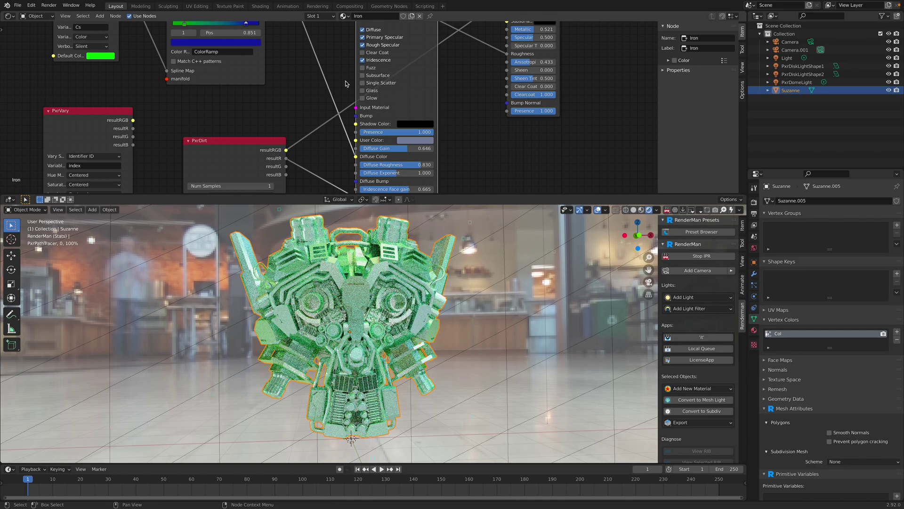
{"action": "middle_click_drag", "start_coordinate": [373, 127], "coordinate": [374, 113]}
{"action": "middle_click_drag", "start_coordinate": [400, 140], "coordinate": [401, 95]}
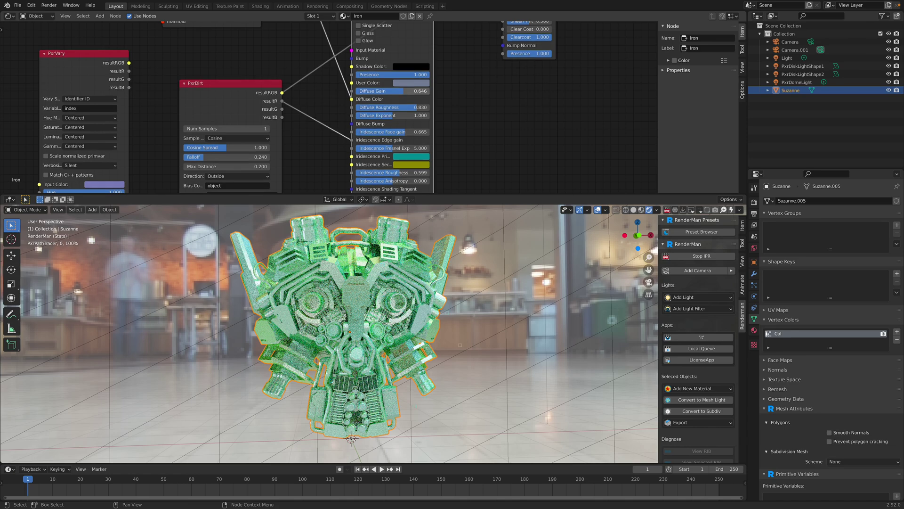
{"action": "key", "text": "Return"}
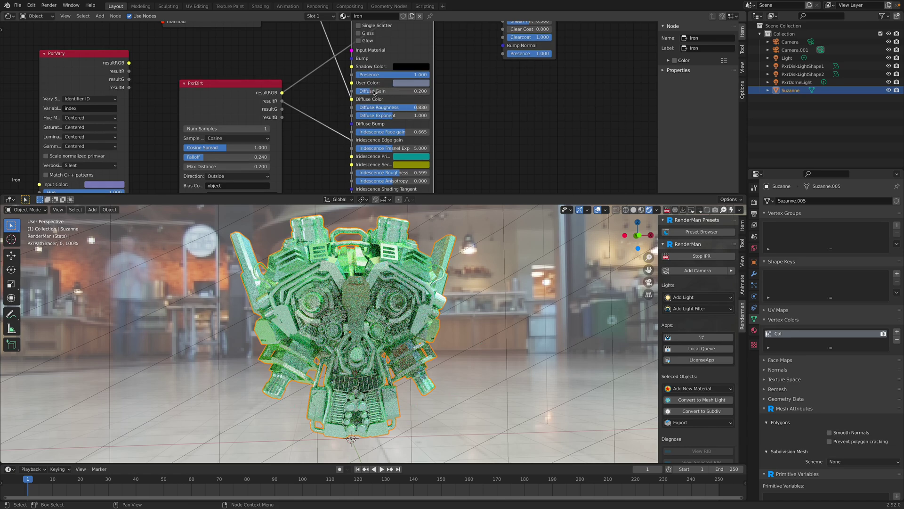
Look over the Iron node's specular and iridescence parameters and disable its Iridescence lobe
{"action": "middle_click_drag", "start_coordinate": [394, 155], "coordinate": [394, 126]}
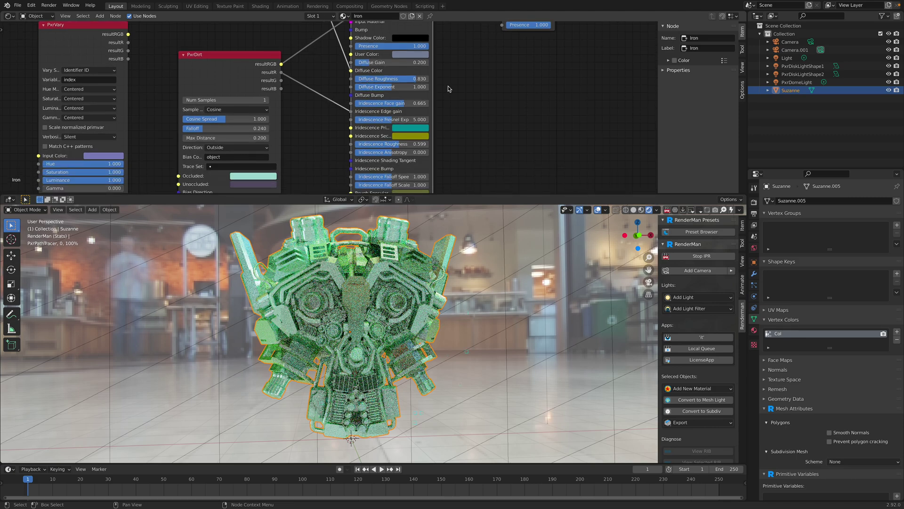
{"action": "middle_click_drag", "start_coordinate": [448, 87], "coordinate": [433, 148]}
{"action": "middle_click_drag", "start_coordinate": [362, 36], "coordinate": [362, 84]}
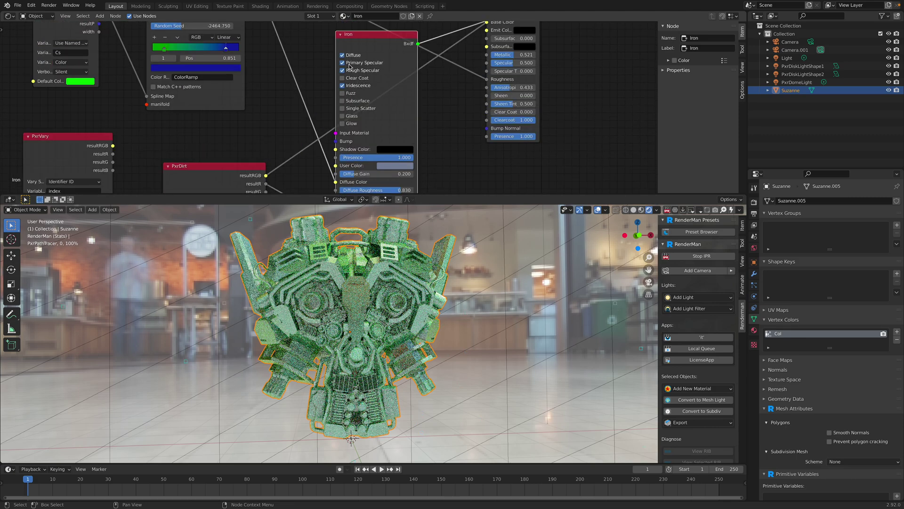
{"action": "middle_click_drag", "start_coordinate": [434, 183], "coordinate": [425, 137]}
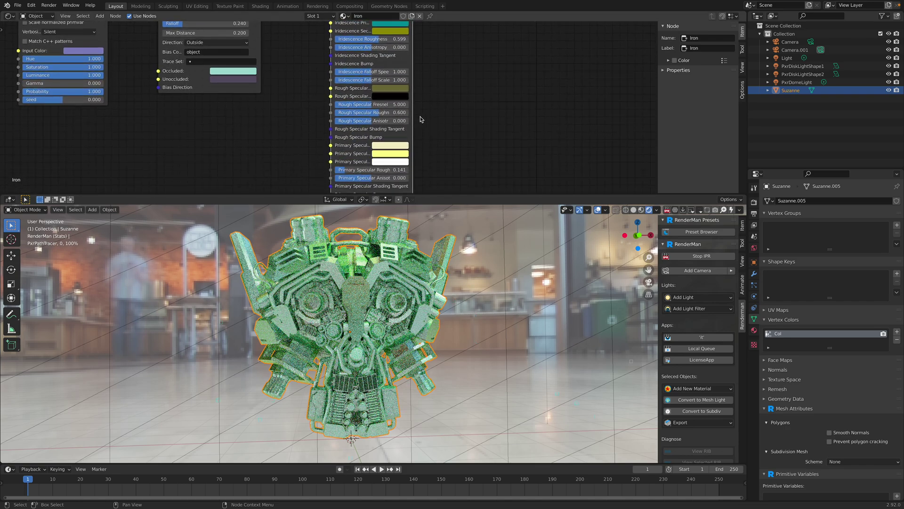
{"action": "middle_click_drag", "start_coordinate": [430, 117], "coordinate": [437, 53]}
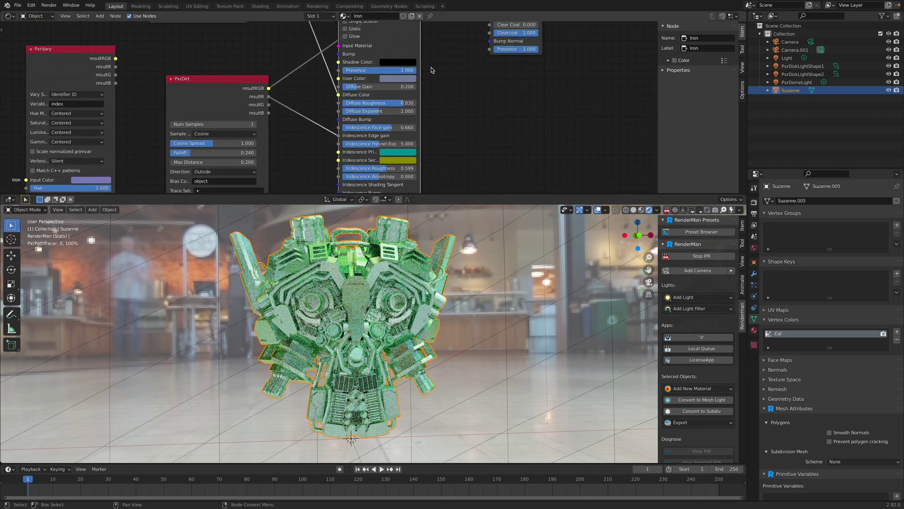
{"action": "middle_click_drag", "start_coordinate": [382, 30], "coordinate": [381, 97]}
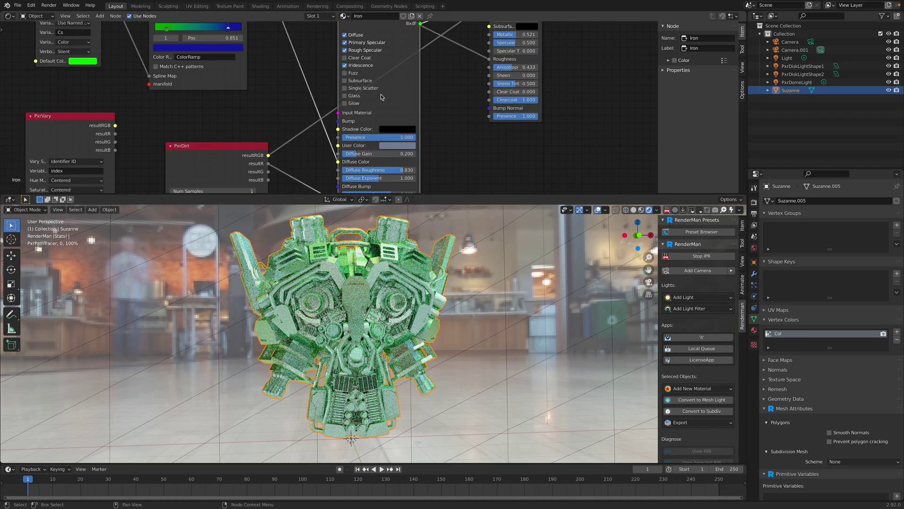
{"action": "left_click", "coordinate": [344, 65]}
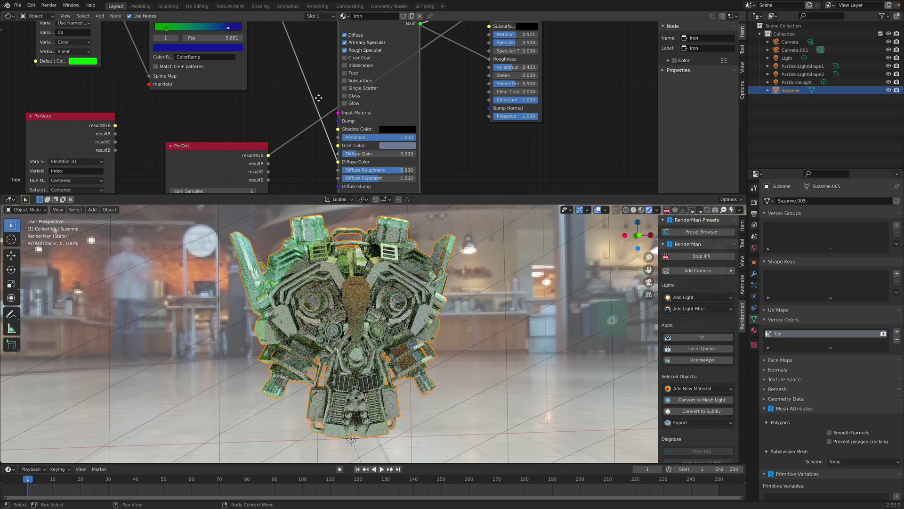
Reposition the PxrDirt node slightly higher, between the PxrVary and Iron nodes
{"action": "middle_click_drag", "start_coordinate": [232, 158], "coordinate": [254, 118]}
{"action": "left_click_drag", "start_coordinate": [253, 116], "coordinate": [261, 87]}
{"action": "scroll", "coordinate": [281, 94], "scroll_direction": "down", "scroll_amount": 3}
{"action": "middle_click_drag", "start_coordinate": [281, 94], "coordinate": [250, 163]}
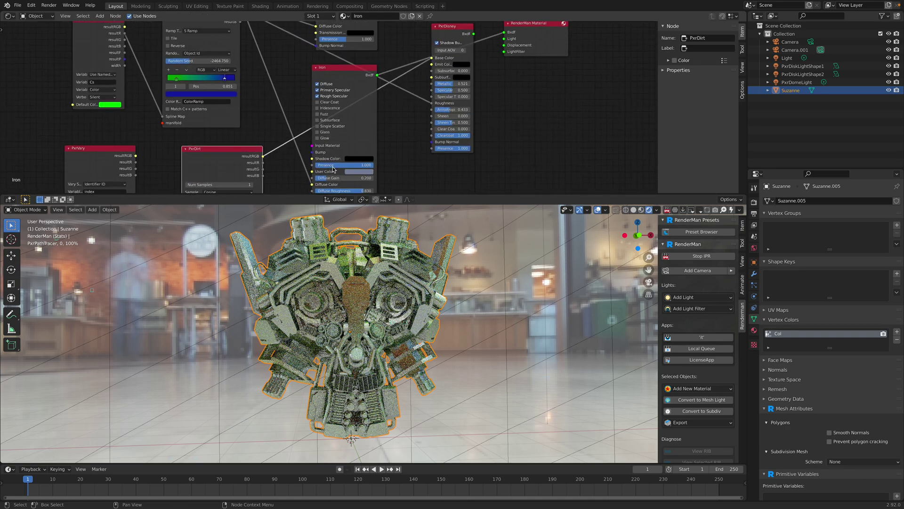
{"action": "left_click_drag", "start_coordinate": [236, 152], "coordinate": [247, 120]}
{"action": "scroll", "coordinate": [236, 151], "scroll_direction": "up", "scroll_amount": 2}
{"action": "middle_click_drag", "start_coordinate": [236, 151], "coordinate": [291, 77]}
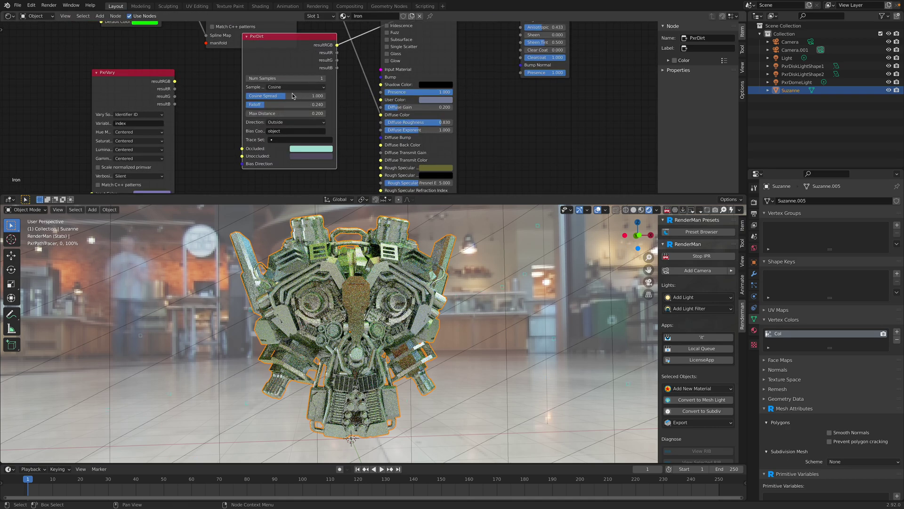
{"action": "scroll", "coordinate": [316, 112], "scroll_direction": "down", "scroll_amount": 2}
{"action": "middle_click_drag", "start_coordinate": [316, 111], "coordinate": [275, 166]}
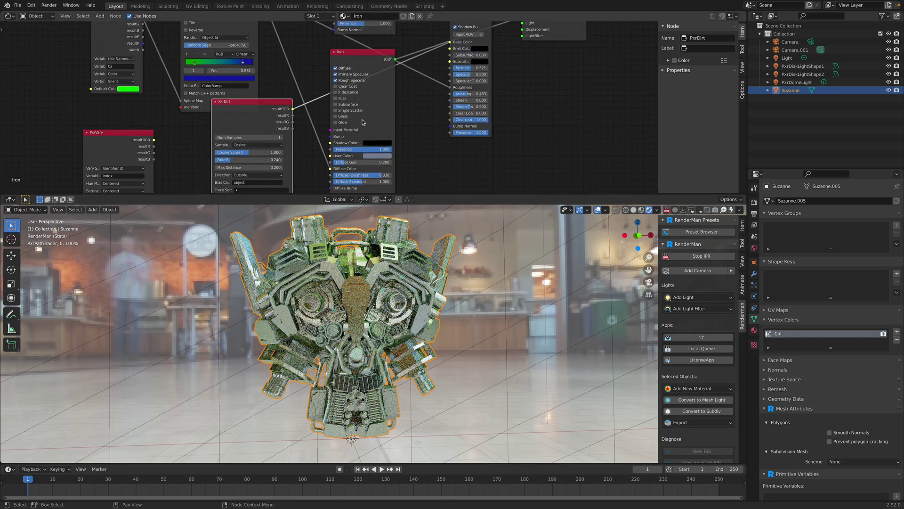
{"action": "left_click_drag", "start_coordinate": [277, 104], "coordinate": [248, 131]}
Relink PxrDirt's resultRGB from PxrDisney's Base Color to the Iron node's Diffuse Color, replacing the PxrRamp link there
{"action": "middle_click_drag", "start_coordinate": [443, 102], "coordinate": [417, 153]}
{"action": "left_click_drag", "start_coordinate": [443, 72], "coordinate": [444, 111]}
{"action": "middle_click_drag", "start_coordinate": [443, 115], "coordinate": [458, 80]}
{"action": "scroll", "coordinate": [458, 83], "scroll_direction": "up", "scroll_amount": 1}
{"action": "middle_click_drag", "start_coordinate": [418, 103], "coordinate": [432, 68]}
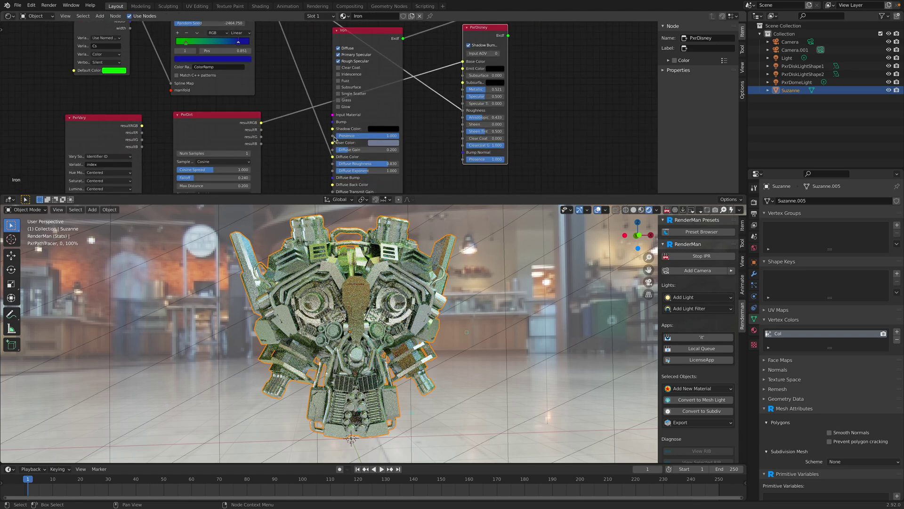
{"action": "left_click_drag", "start_coordinate": [463, 61], "coordinate": [336, 150]}
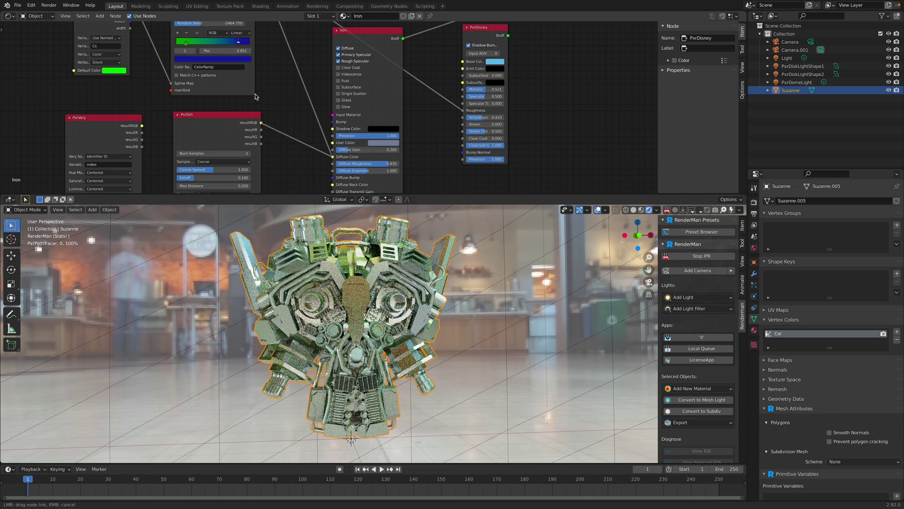
{"action": "left_click_drag", "start_coordinate": [256, 96], "coordinate": [214, 127]}
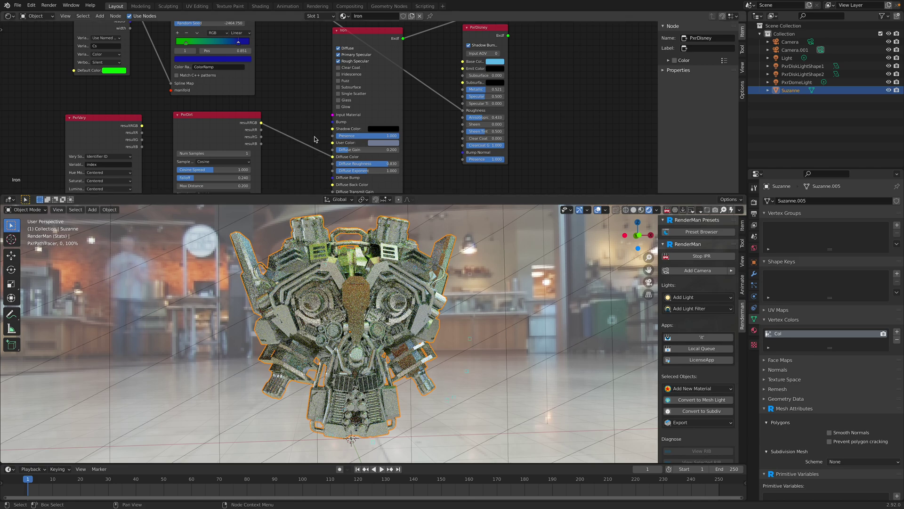
Move the PxrRamp node below PxrDirt and connect its resultRGB to the Iron node's Primary Specular Edge Color
{"action": "middle_click_drag", "start_coordinate": [314, 156], "coordinate": [317, 167]}
{"action": "left_click_drag", "start_coordinate": [229, 35], "coordinate": [222, 126]}
{"action": "middle_click_drag", "start_coordinate": [228, 142], "coordinate": [263, 28]}
{"action": "left_click_drag", "start_coordinate": [263, 28], "coordinate": [274, 192]}
{"action": "middle_click_drag", "start_coordinate": [332, 157], "coordinate": [345, 35]}
{"action": "left_click_drag", "start_coordinate": [290, 59], "coordinate": [285, 141]}
{"action": "scroll", "coordinate": [325, 115], "scroll_direction": "up", "scroll_amount": 1}
{"action": "left_click_drag", "start_coordinate": [311, 113], "coordinate": [347, 97]}
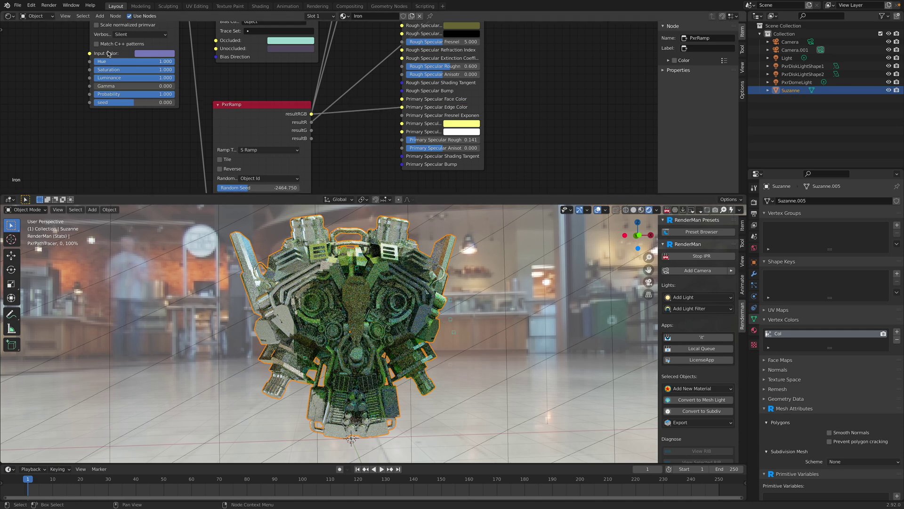
Save the file and stop the interactive RenderMan render
{"action": "left_click", "coordinate": [17, 5]}
{"action": "left_click", "coordinate": [30, 59]}
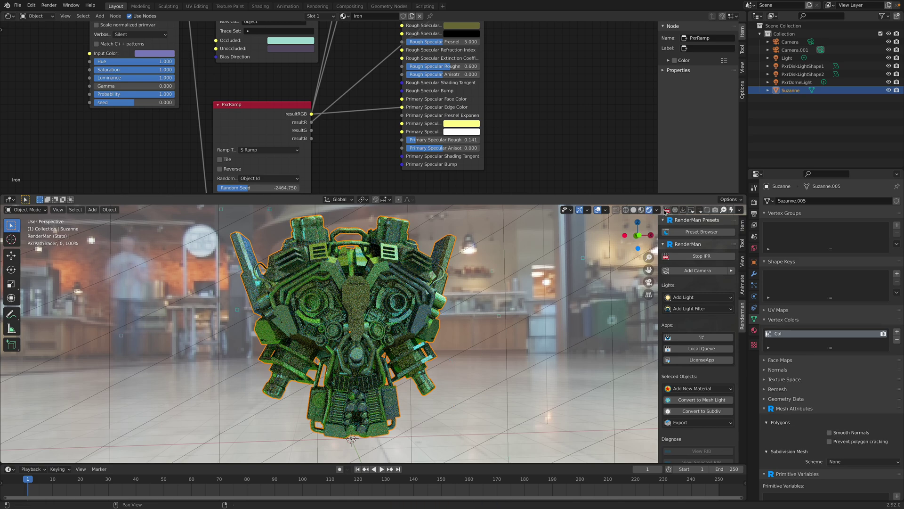
{"action": "left_click", "coordinate": [666, 210]}
Shift the PxrRamp node up and add a second PxrVary node in the empty space beside it
{"action": "left_click_drag", "start_coordinate": [268, 115], "coordinate": [251, 86]}
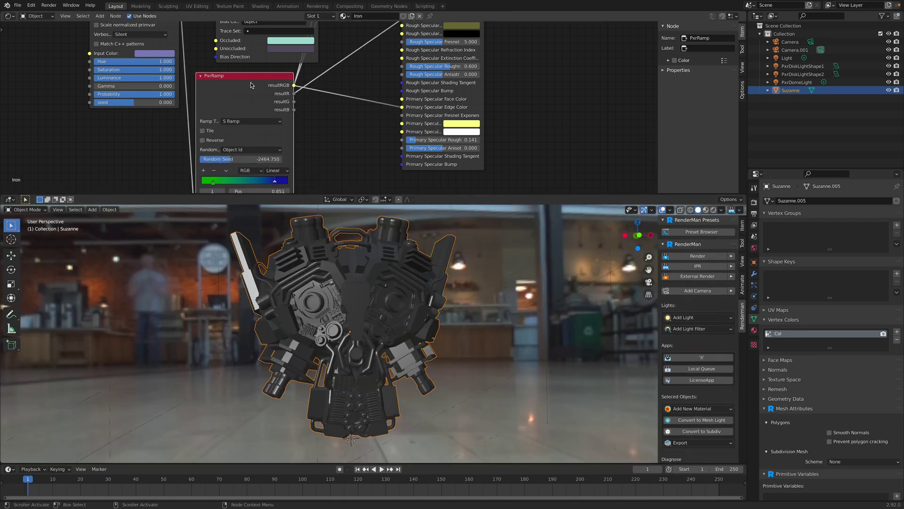
{"action": "scroll", "coordinate": [162, 158], "scroll_direction": "down", "scroll_amount": 1}
{"action": "middle_click_drag", "start_coordinate": [162, 160], "coordinate": [335, 128]}
{"action": "key", "text": "shift+a"}
{"action": "type", "text": "s"}
{"action": "type", "text": "p"}
{"action": "type", "text": "xrva"}
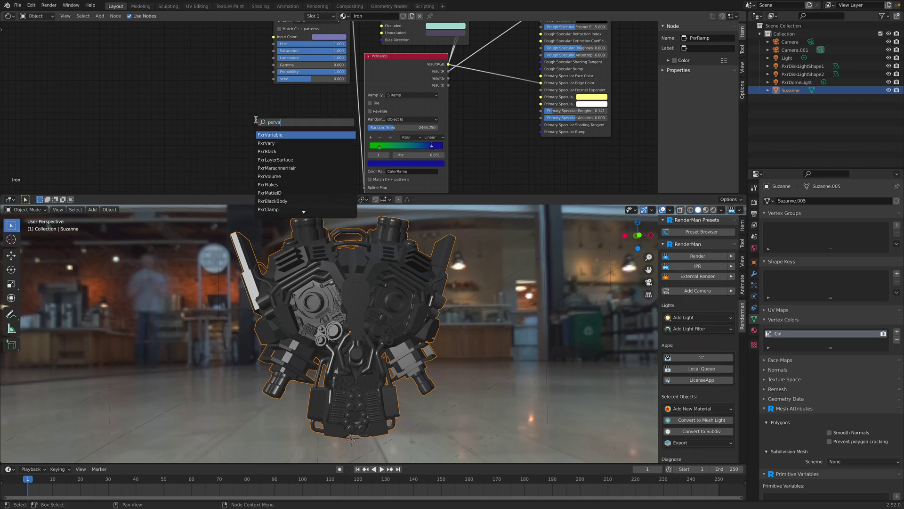
{"action": "key", "text": "Down"}
{"action": "key", "text": "Return"}
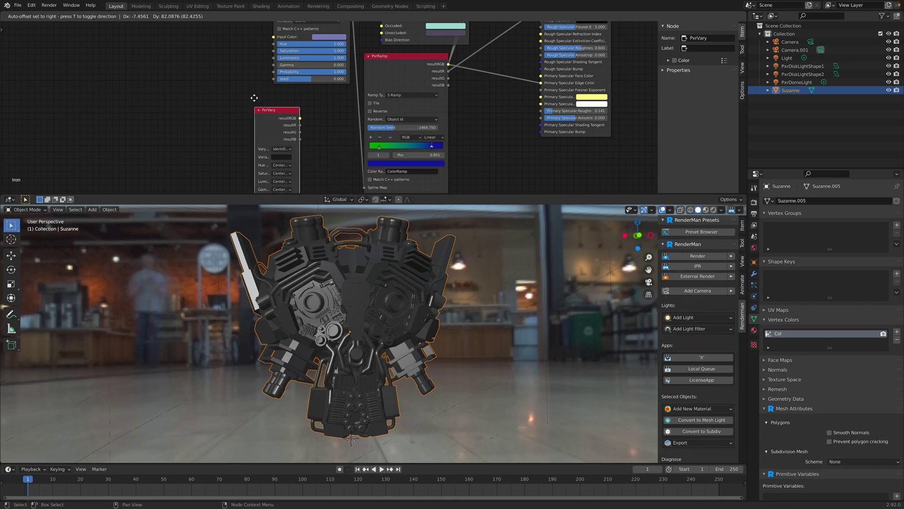
{"action": "left_click", "coordinate": [255, 99]}
Widen the new PxrVary node so its field labels are readable and place it farther from the PxrRamp node
{"action": "mouse_move", "coordinate": [299, 137]}
{"action": "left_mouse_down"}
{"action": "mouse_move", "coordinate": [320, 136]}
{"action": "mouse_move", "coordinate": [313, 136]}
{"action": "left_mouse_up"}
{"action": "left_click_drag", "start_coordinate": [267, 118], "coordinate": [265, 102]}
{"action": "middle_click_drag", "start_coordinate": [270, 116], "coordinate": [264, 85]}
{"action": "scroll", "coordinate": [263, 85], "scroll_direction": "up", "scroll_amount": 1}
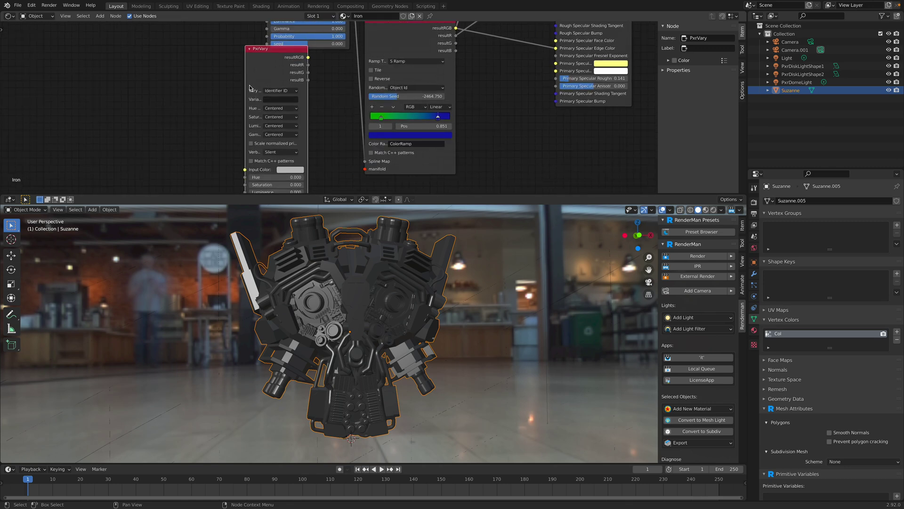
{"action": "left_click_drag", "start_coordinate": [246, 82], "coordinate": [232, 66]}
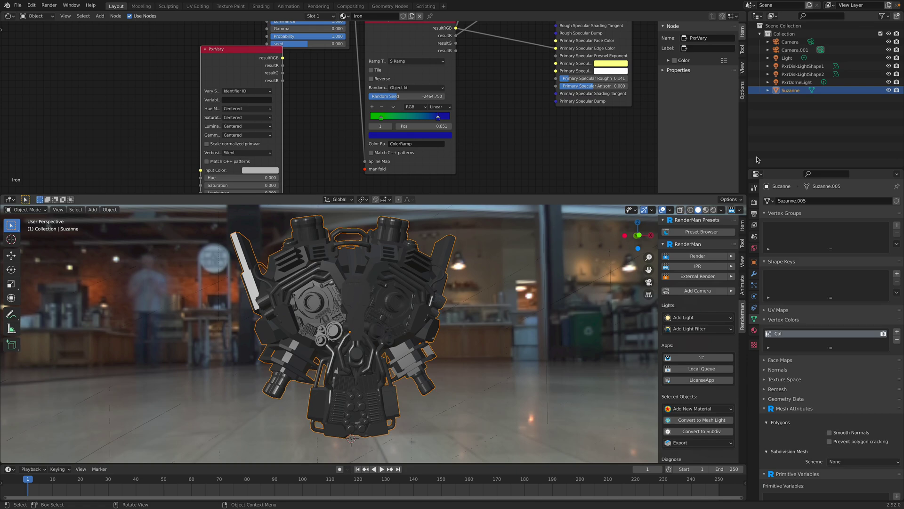
{"action": "middle_click_drag", "start_coordinate": [435, 335], "coordinate": [426, 330]}
{"action": "middle_click_drag", "start_coordinate": [424, 182], "coordinate": [418, 182]}
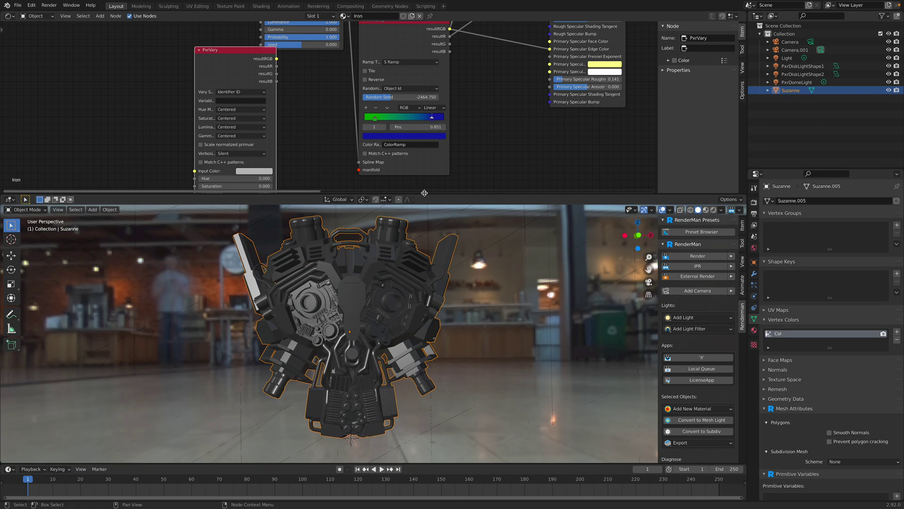
Enlarge the node editor area and move the RenderMan Material node down beside the Iron node's lower parameters
{"action": "left_click_drag", "start_coordinate": [424, 193], "coordinate": [426, 236]}
{"action": "middle_click_drag", "start_coordinate": [480, 114], "coordinate": [465, 170]}
{"action": "scroll", "coordinate": [546, 45], "scroll_direction": "down", "scroll_amount": 2}
{"action": "middle_click_drag", "start_coordinate": [547, 45], "coordinate": [491, 98]}
{"action": "middle_click_drag", "start_coordinate": [497, 35], "coordinate": [455, 70]}
{"action": "scroll", "coordinate": [455, 71], "scroll_direction": "down", "scroll_amount": 2}
{"action": "left_click_drag", "start_coordinate": [455, 51], "coordinate": [471, 85]}
{"action": "left_click_drag", "start_coordinate": [511, 36], "coordinate": [465, 209]}
{"action": "middle_click_drag", "start_coordinate": [509, 186], "coordinate": [527, 94]}
{"action": "left_click_drag", "start_coordinate": [505, 119], "coordinate": [561, 172]}
{"action": "middle_click_drag", "start_coordinate": [487, 197], "coordinate": [437, 136]}
{"action": "scroll", "coordinate": [436, 137], "scroll_direction": "up", "scroll_amount": 4}
Add a PxrConstant node between the Iron node and the RenderMan Material node
{"action": "key", "text": "shift+a"}
{"action": "left_click", "coordinate": [433, 142]}
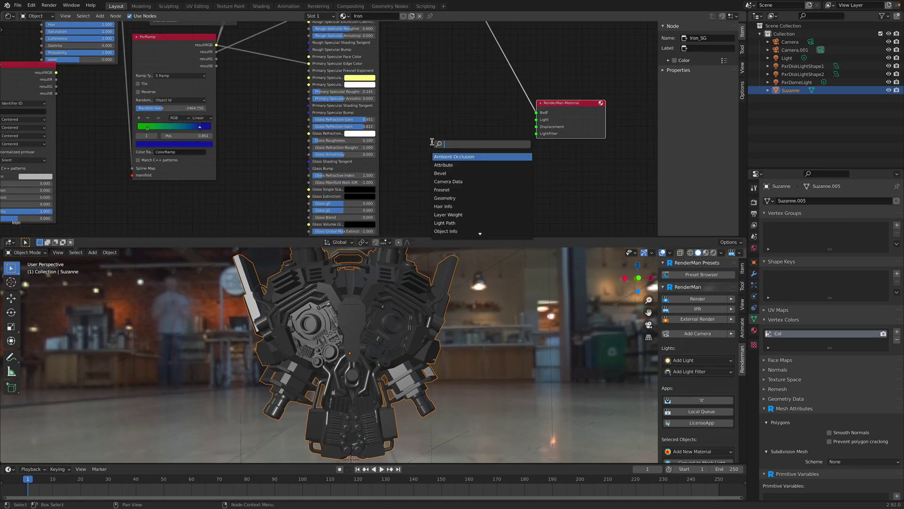
{"action": "type", "text": "pxr"}
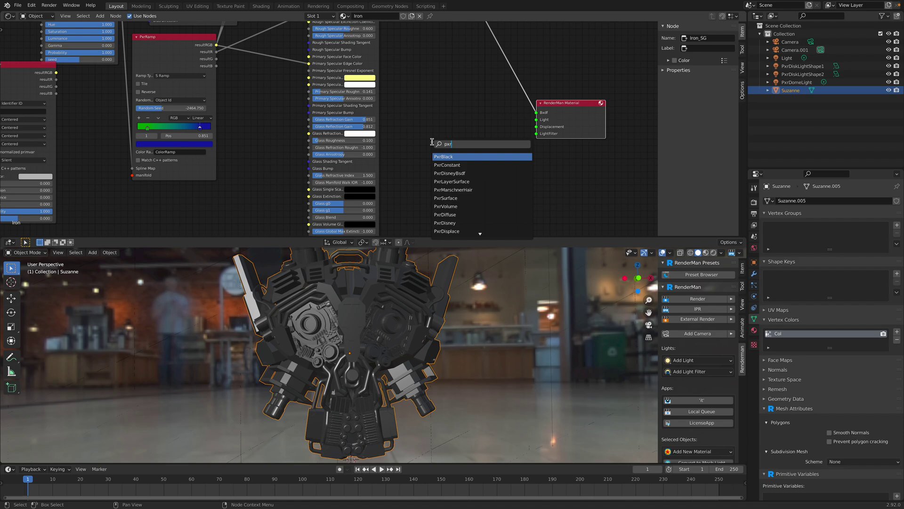
{"action": "key", "text": "Return"}
{"action": "left_click", "coordinate": [427, 163]}
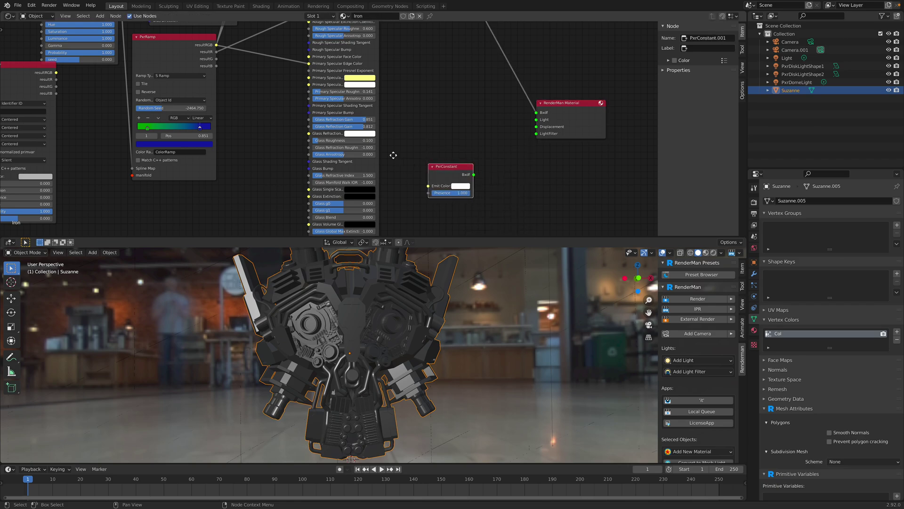
Place the new PxrVary beside PxrConstant and chain its resultRGB into Emit Color and PxrConstant's Bxdf into the RenderMan Material
{"action": "middle_click_drag", "start_coordinate": [208, 143], "coordinate": [311, 131]}
{"action": "scroll", "coordinate": [311, 130], "scroll_direction": "down", "scroll_amount": 2}
{"action": "left_click_drag", "start_coordinate": [165, 79], "coordinate": [508, 96]}
{"action": "left_click_drag", "start_coordinate": [508, 96], "coordinate": [507, 96]}
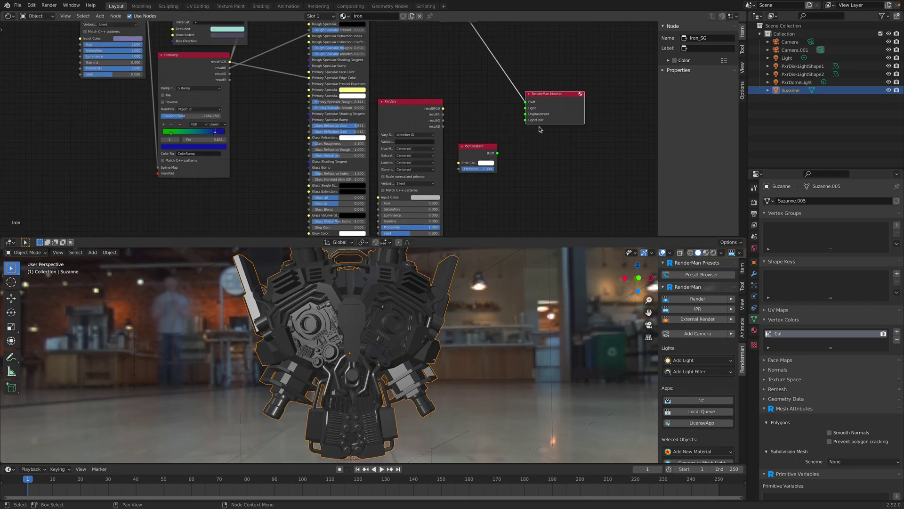
{"action": "left_click_drag", "start_coordinate": [511, 155], "coordinate": [519, 129]}
{"action": "scroll", "coordinate": [478, 105], "scroll_direction": "up", "scroll_amount": 2}
Check the RenderMan entry among the object's context options and open the Blender splash screen
{"action": "right_click", "coordinate": [386, 299]}
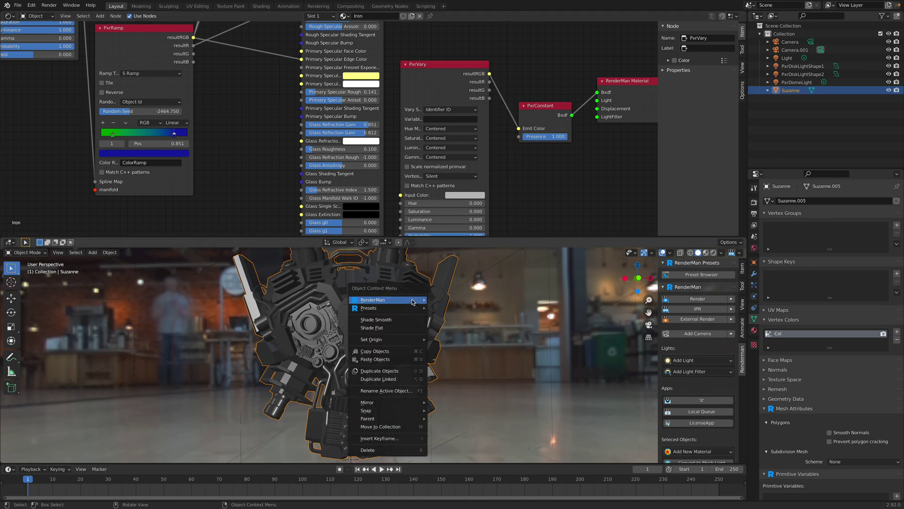
{"action": "mouse_move", "coordinate": [413, 302]}
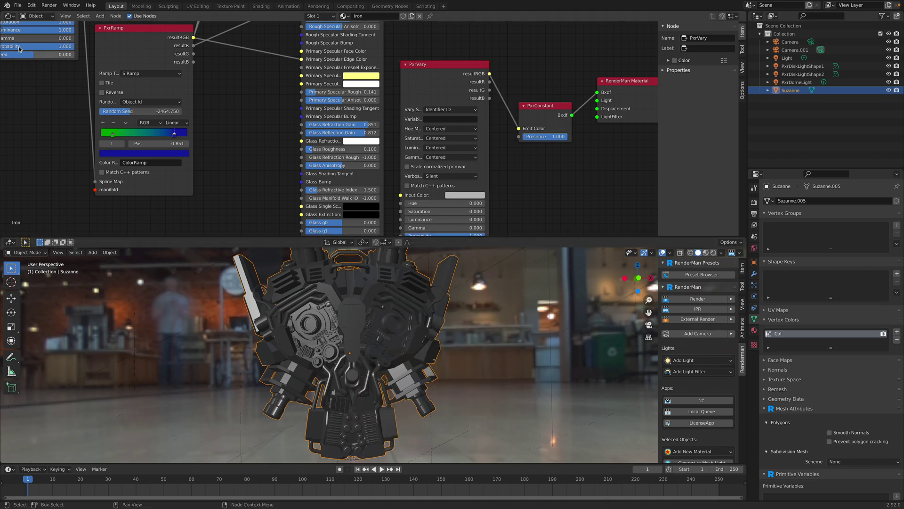
{"action": "left_click", "coordinate": [15, 6]}
{"action": "left_click", "coordinate": [14, 15]}
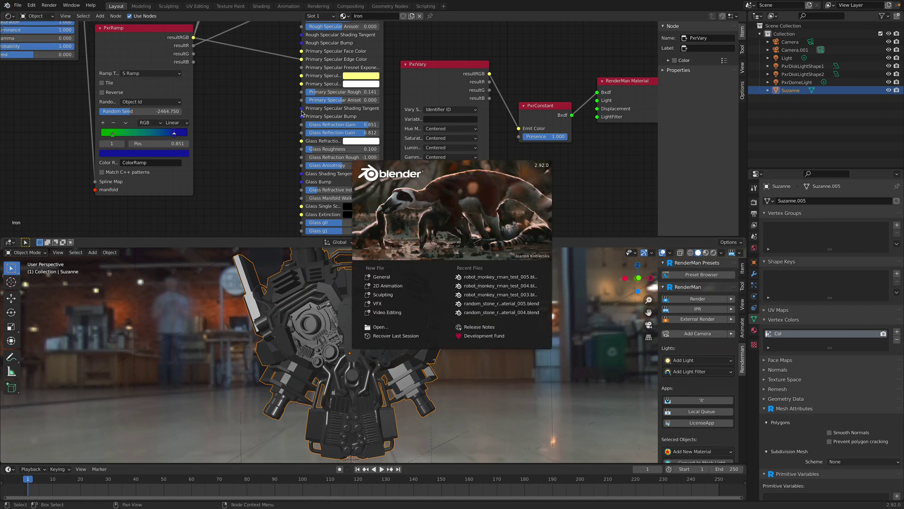
{"action": "left_click", "coordinate": [224, 225]}
{"action": "middle_click_drag", "start_coordinate": [379, 311], "coordinate": [402, 313]}
{"action": "key", "text": "F3"}
{"action": "type", "text": "sepa"}
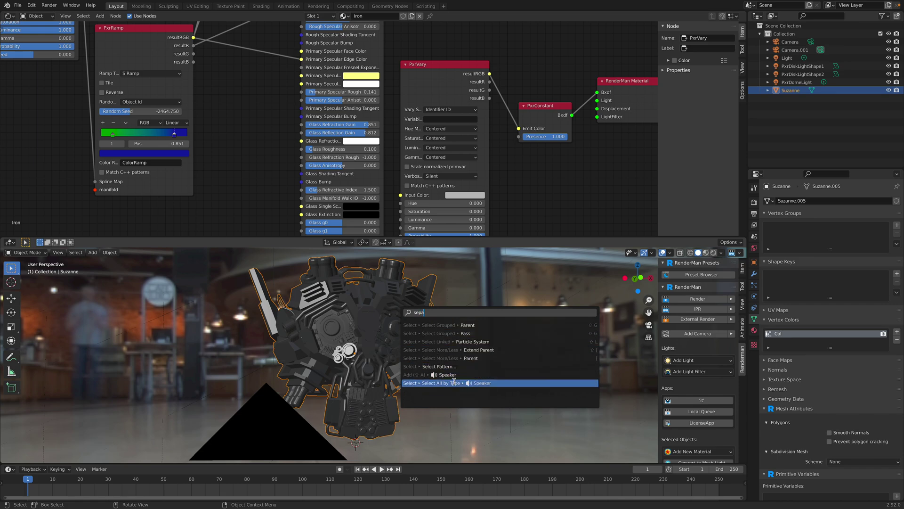
{"action": "left_click", "coordinate": [473, 278]}
Separate the whole head mesh by loose parts in Edit Mode, return to Object Mode and look through the separated objects in the outliner
{"action": "middle_click_drag", "start_coordinate": [472, 278], "coordinate": [443, 308]}
{"action": "key", "text": "Tab"}
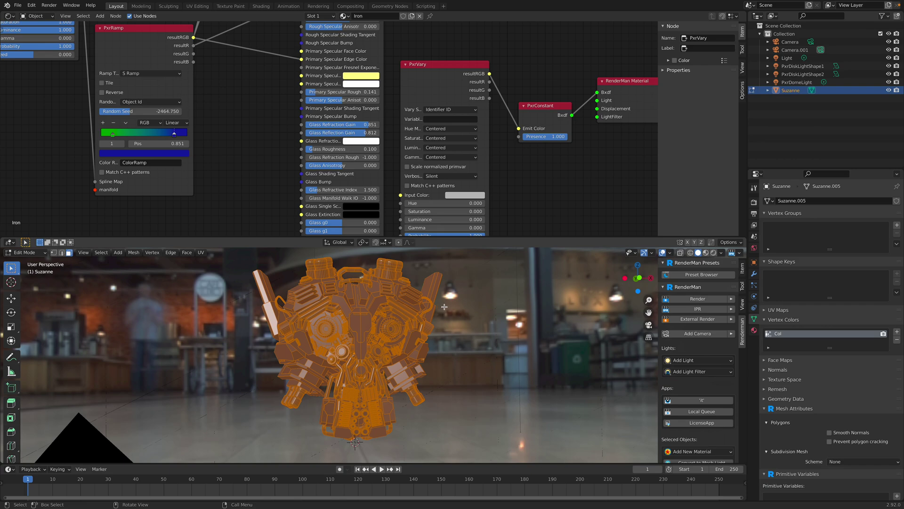
{"action": "key", "text": "F3"}
{"action": "type", "text": "separa"}
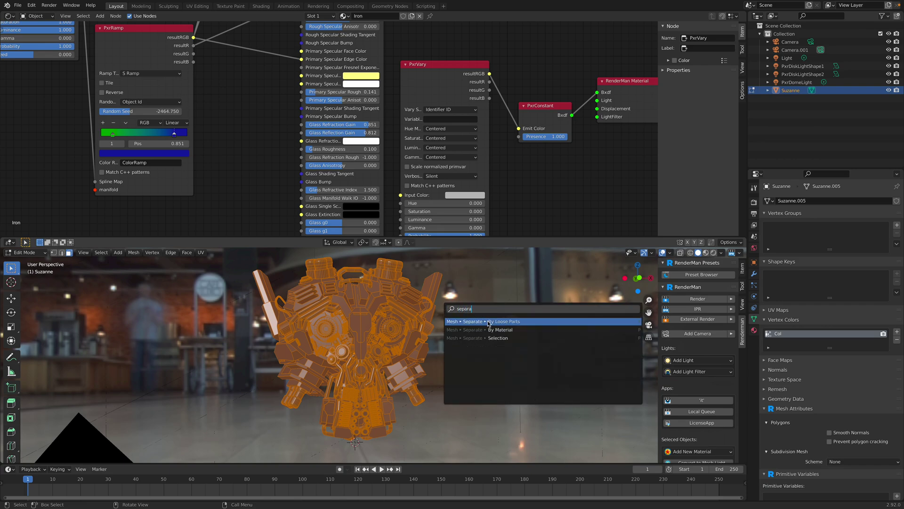
{"action": "key", "text": "Return"}
{"action": "key", "text": "Tab"}
{"action": "scroll", "coordinate": [824, 95], "scroll_direction": "down", "scroll_amount": 3}
{"action": "scroll", "coordinate": [833, 146], "scroll_direction": "down", "scroll_amount": 15}
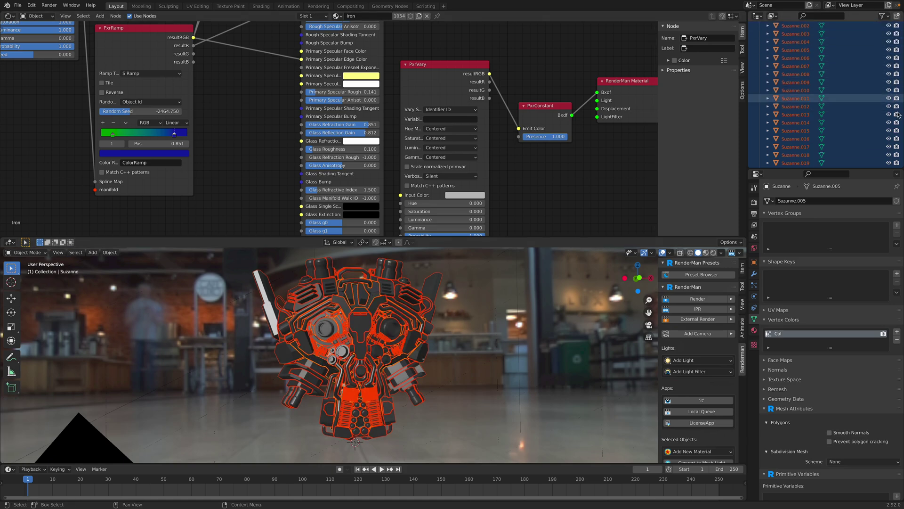
{"action": "scroll", "coordinate": [833, 146], "scroll_direction": "down", "scroll_amount": 16}
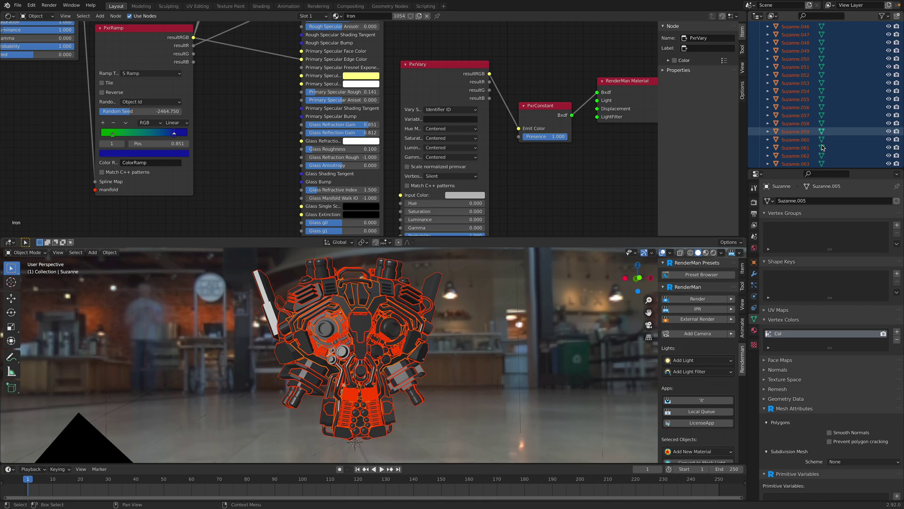
{"action": "scroll", "coordinate": [812, 152], "scroll_direction": "down", "scroll_amount": 4}
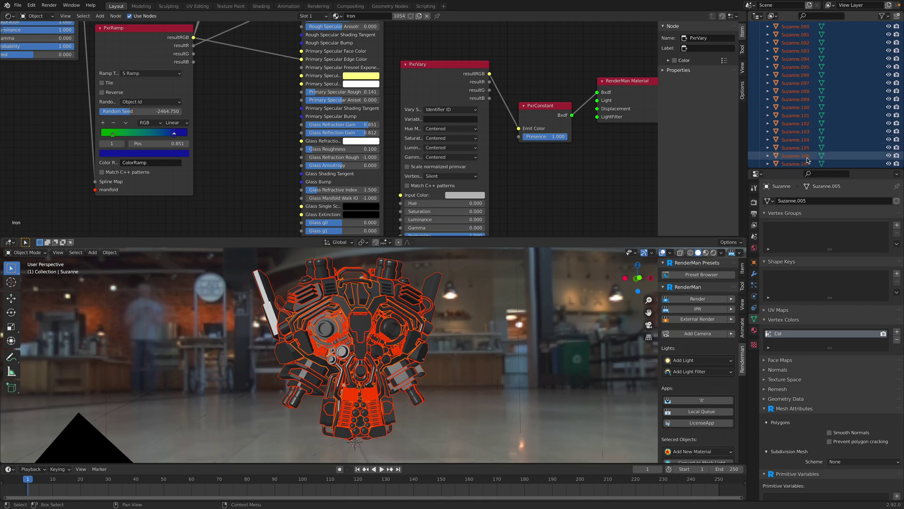
Rearrange the PxrConstant and RenderMan Material nodes beside PxrVary, and preview the deselected head with Rendered viewport shading
{"action": "middle_click_drag", "start_coordinate": [547, 278], "coordinate": [441, 332]}
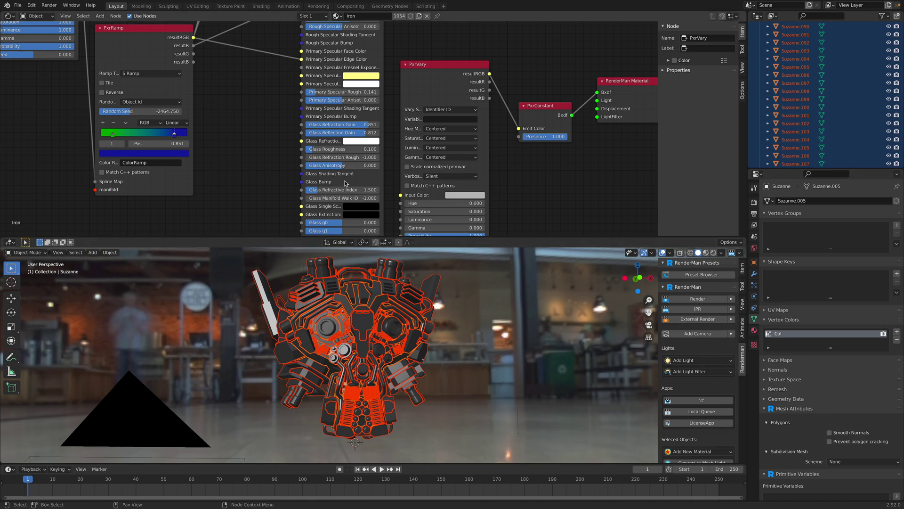
{"action": "left_click_drag", "start_coordinate": [423, 94], "coordinate": [430, 86]}
{"action": "middle_click_drag", "start_coordinate": [449, 115], "coordinate": [418, 110]}
{"action": "left_click_drag", "start_coordinate": [469, 93], "coordinate": [474, 81]}
{"action": "left_click_drag", "start_coordinate": [549, 60], "coordinate": [547, 80]}
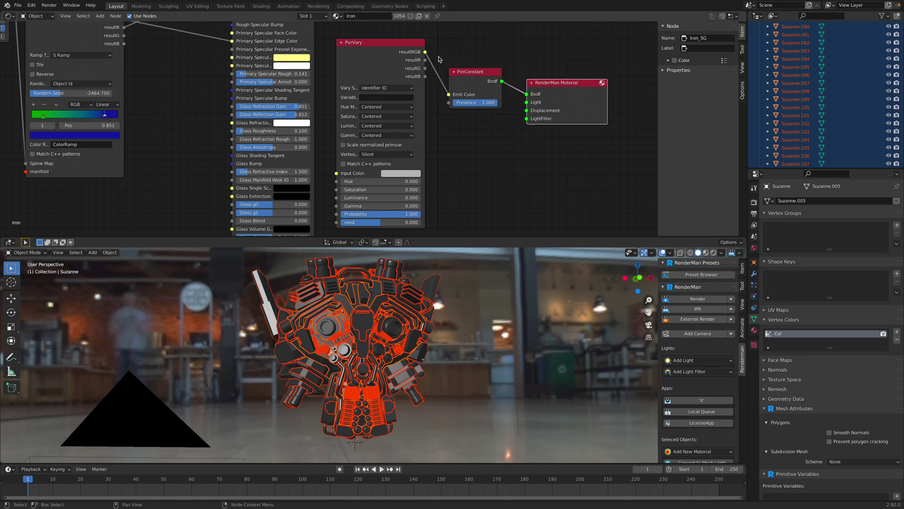
{"action": "left_click", "coordinate": [714, 252]}
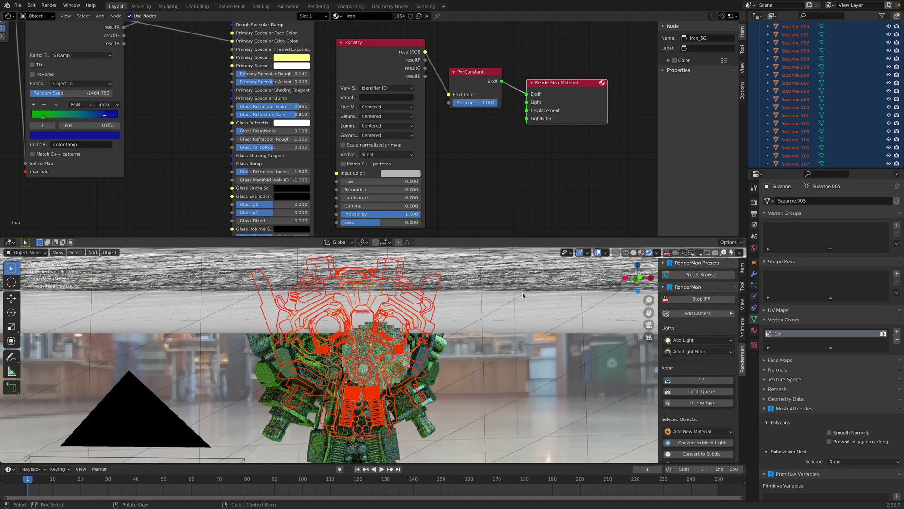
{"action": "left_click", "coordinate": [492, 302]}
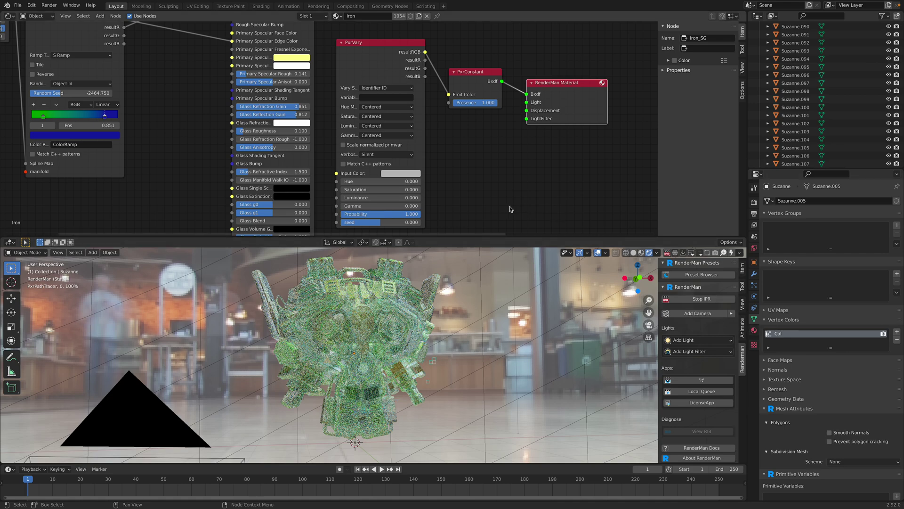
Try Cs as the PxrVary node's variable, clear it again and check the available Vary Source options
{"action": "left_click", "coordinate": [380, 97]}
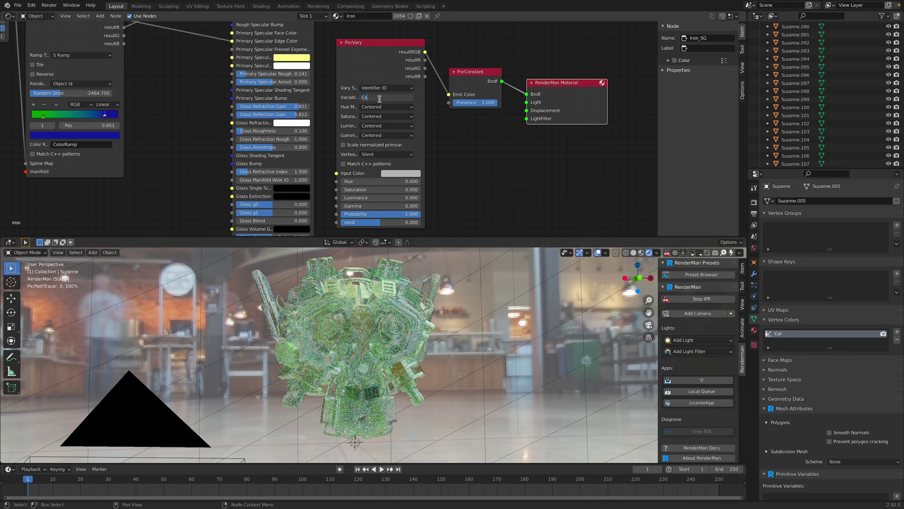
{"action": "type", "text": "Cs"}
{"action": "key", "text": "Return"}
{"action": "left_click", "coordinate": [381, 98]}
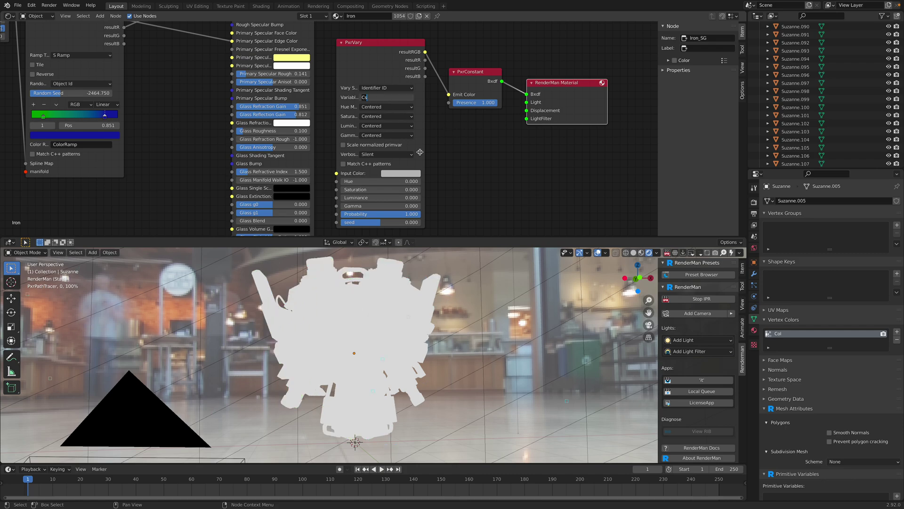
{"action": "key", "text": "BackSpace"}
{"action": "key", "text": "Return"}
{"action": "left_click", "coordinate": [389, 89]}
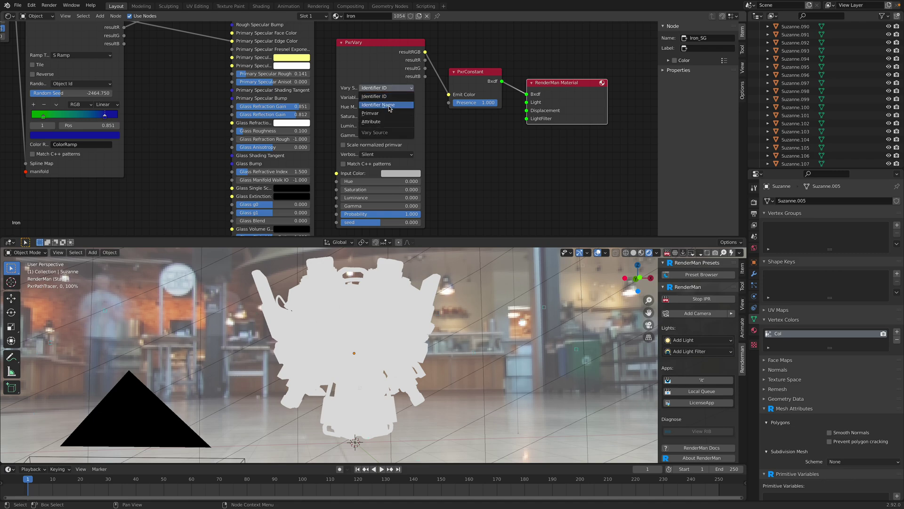
{"action": "left_click", "coordinate": [436, 165]}
Set the PxrVary node's Input Color to a muted pink, Hue to 0.635 and Luminance to 0.691
{"action": "left_click", "coordinate": [407, 173]}
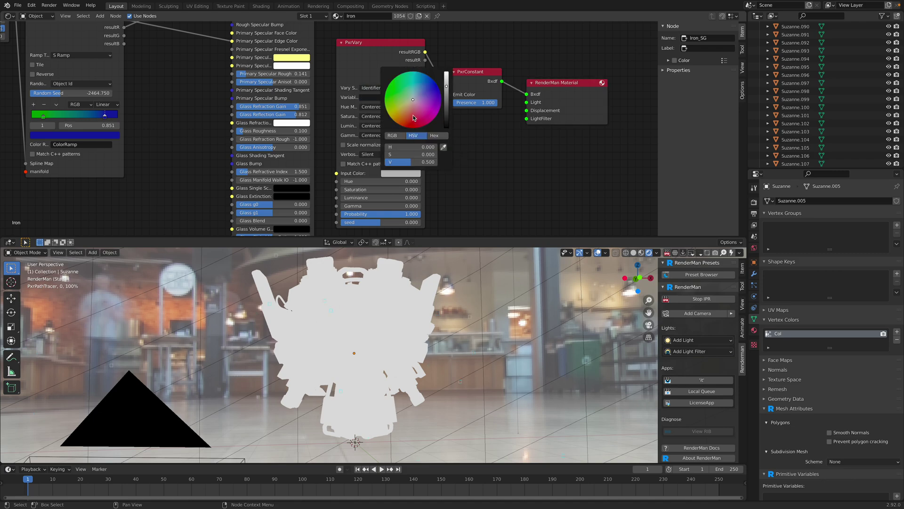
{"action": "left_click", "coordinate": [414, 108]}
{"action": "left_click_drag", "start_coordinate": [372, 183], "coordinate": [419, 183]}
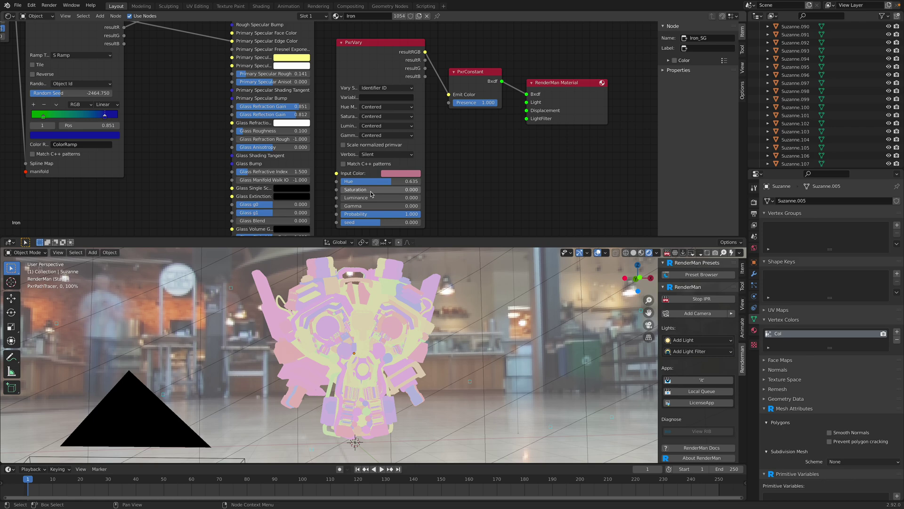
{"action": "left_click_drag", "start_coordinate": [363, 198], "coordinate": [396, 198]}
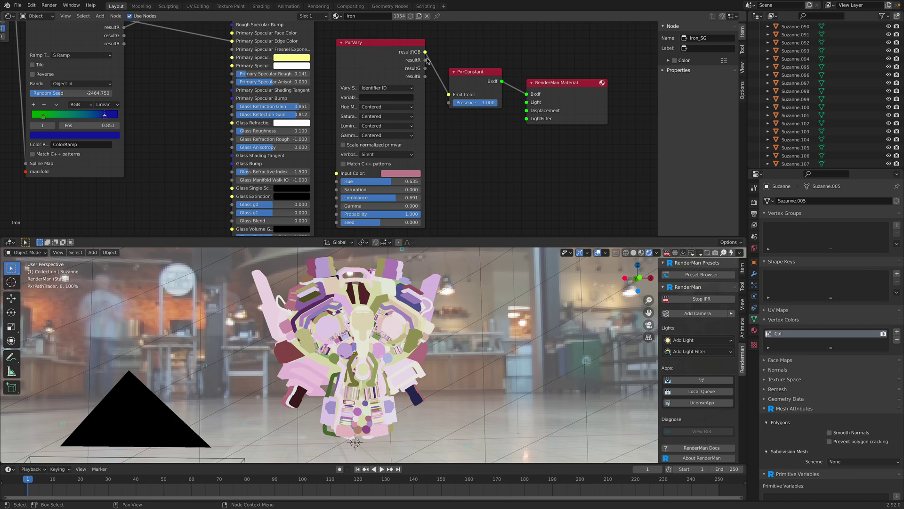
Change PxrVary's Input Color to a strong green and set Hue to 0.564, Saturation to 0.131 and Luminance to 0.705
{"action": "left_click_drag", "start_coordinate": [389, 66], "coordinate": [391, 59]}
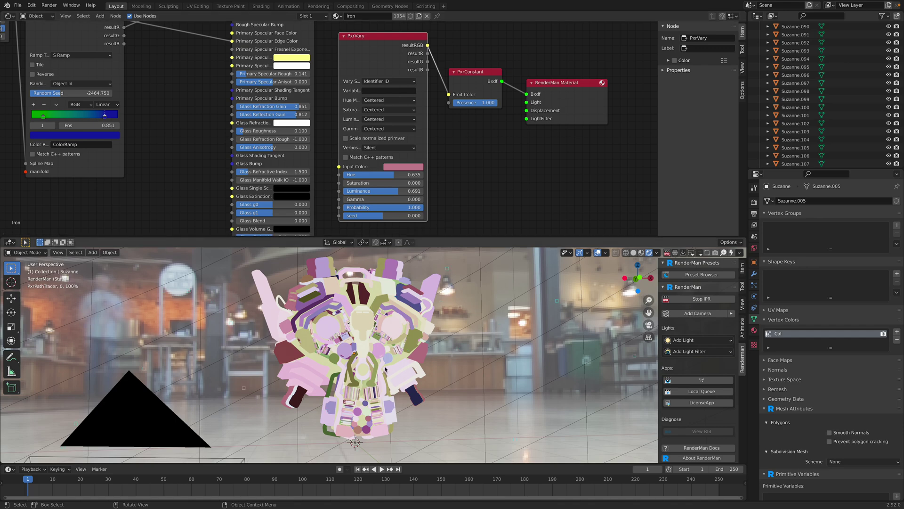
{"action": "scroll", "coordinate": [875, 131], "scroll_direction": "down", "scroll_amount": 2}
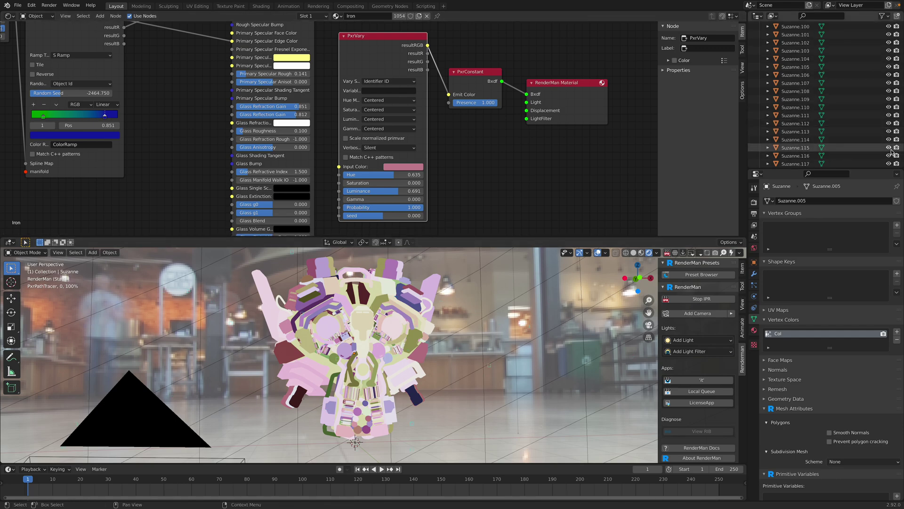
{"action": "scroll", "coordinate": [873, 132], "scroll_direction": "up", "scroll_amount": 5}
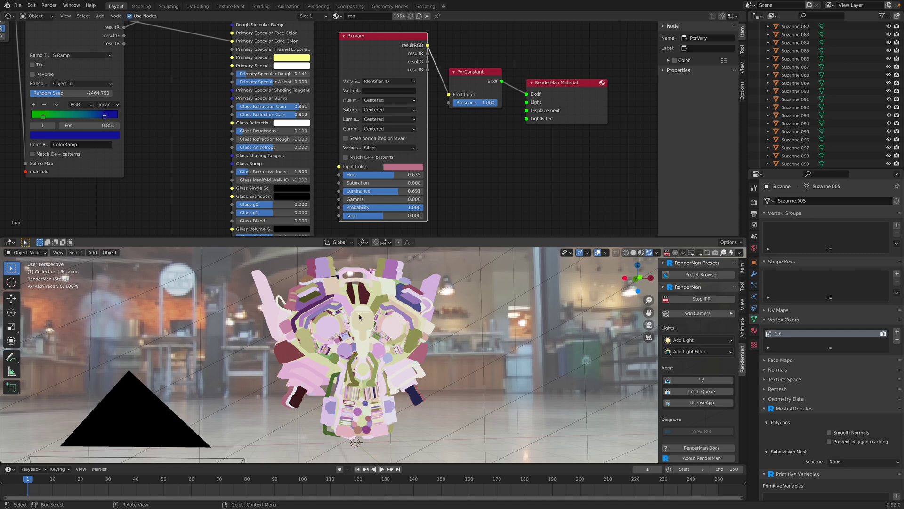
{"action": "left_click", "coordinate": [404, 166]}
{"action": "left_click", "coordinate": [410, 93]}
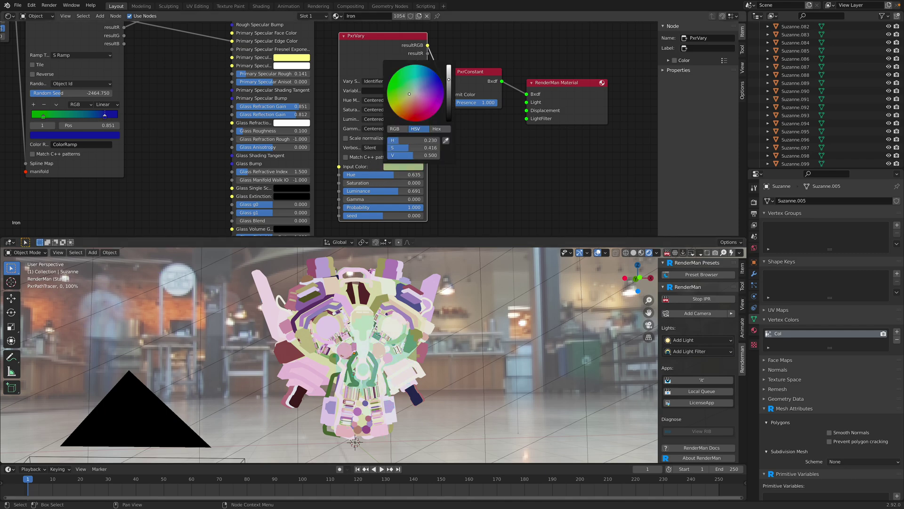
{"action": "left_click_drag", "start_coordinate": [409, 94], "coordinate": [405, 88]}
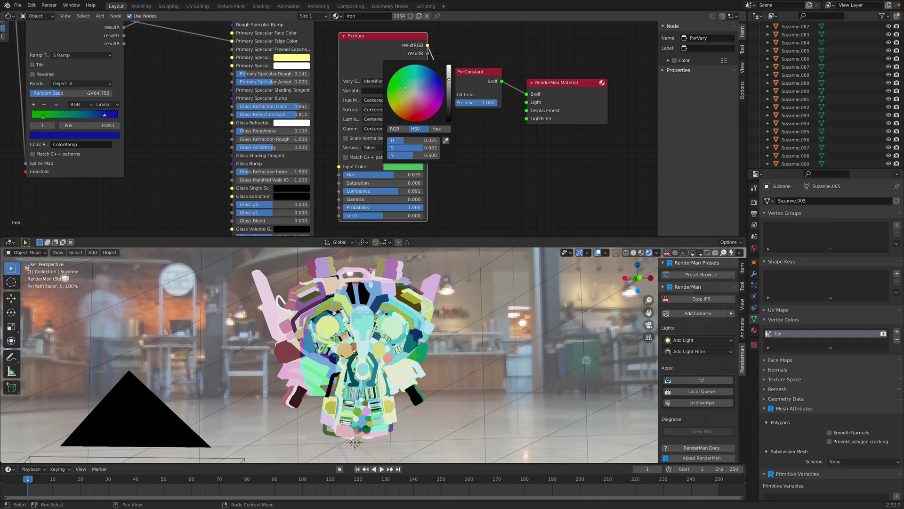
{"action": "mouse_move", "coordinate": [395, 174]}
{"action": "left_mouse_down"}
{"action": "mouse_move", "coordinate": [376, 174]}
{"action": "mouse_move", "coordinate": [408, 191]}
{"action": "mouse_move", "coordinate": [388, 191]}
{"action": "mouse_move", "coordinate": [397, 182]}
{"action": "left_mouse_up"}
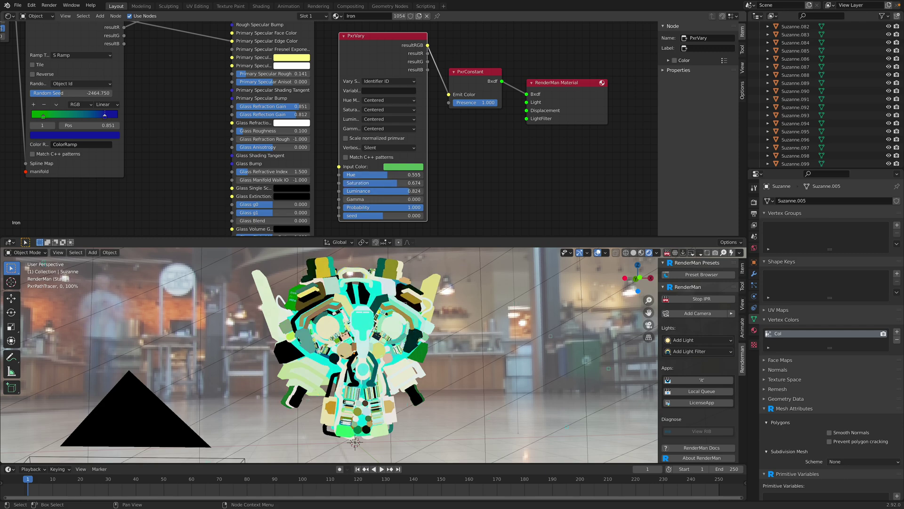
{"action": "left_click_drag", "start_coordinate": [388, 175], "coordinate": [399, 191]}
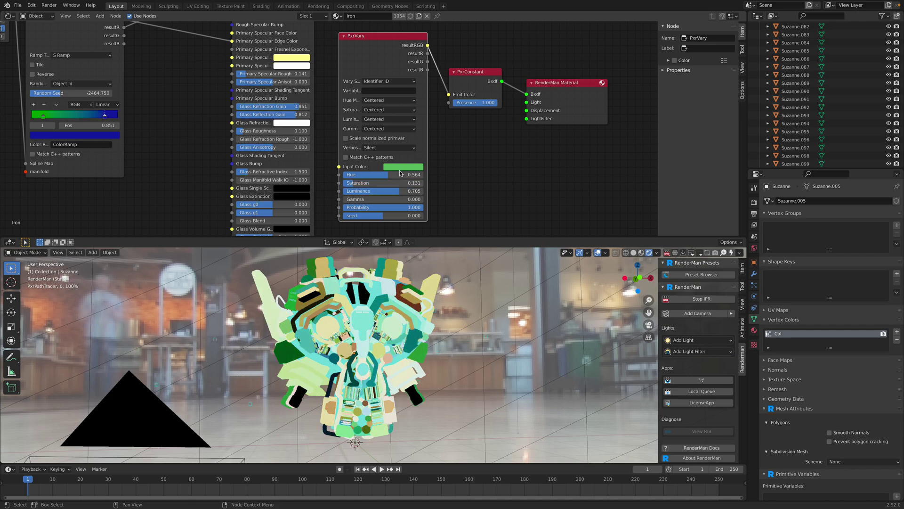
Mute PxrVary's Input Color to a pale yellow-green with H 0.253 and S 0.324, and set Luminance to 0.864
{"action": "left_click", "coordinate": [398, 168]}
{"action": "left_click", "coordinate": [408, 167]}
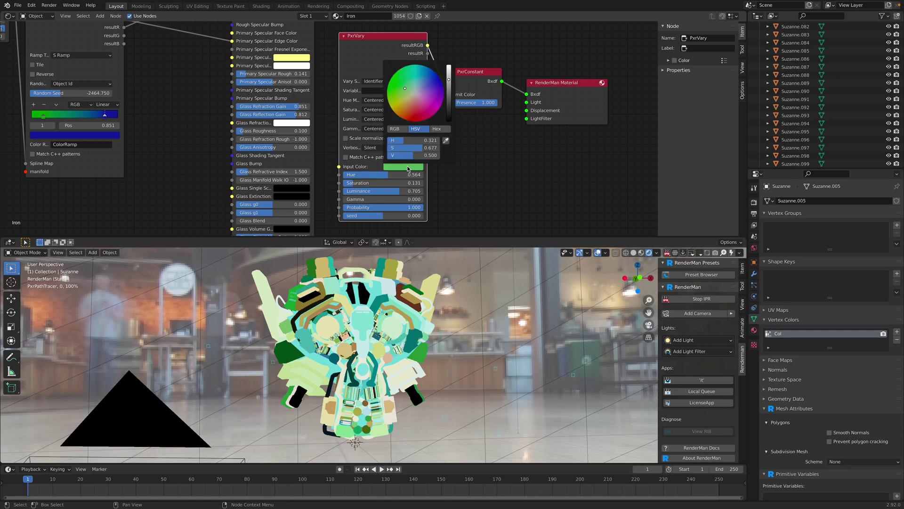
{"action": "left_click_drag", "start_coordinate": [407, 150], "coordinate": [382, 150]}
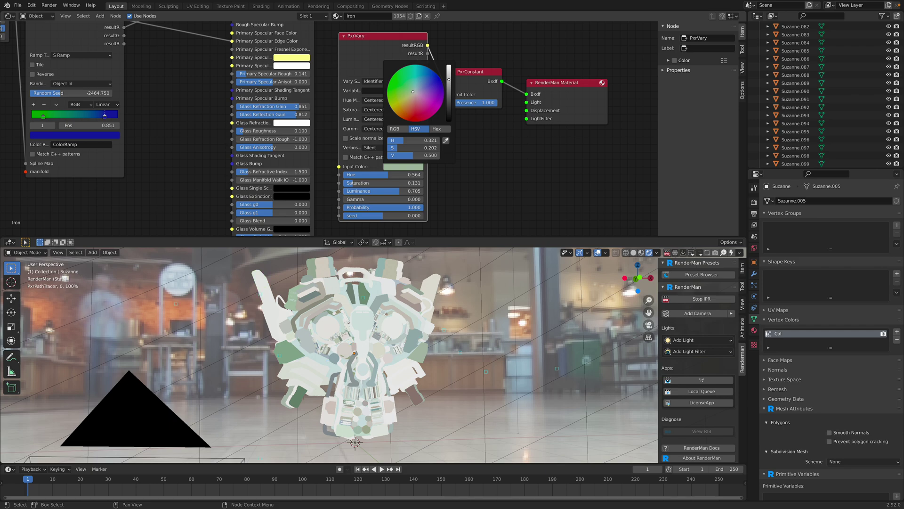
{"action": "left_click_drag", "start_coordinate": [400, 191], "coordinate": [413, 191]}
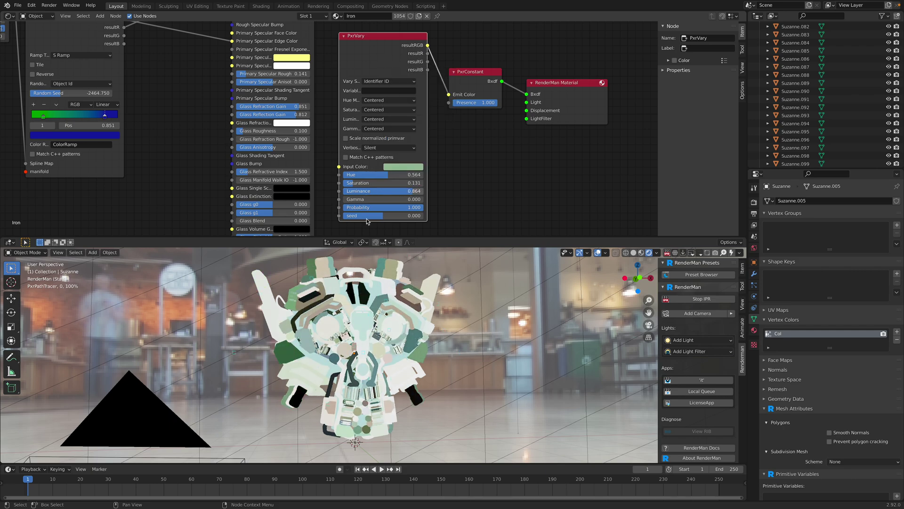
{"action": "left_click", "coordinate": [401, 166]}
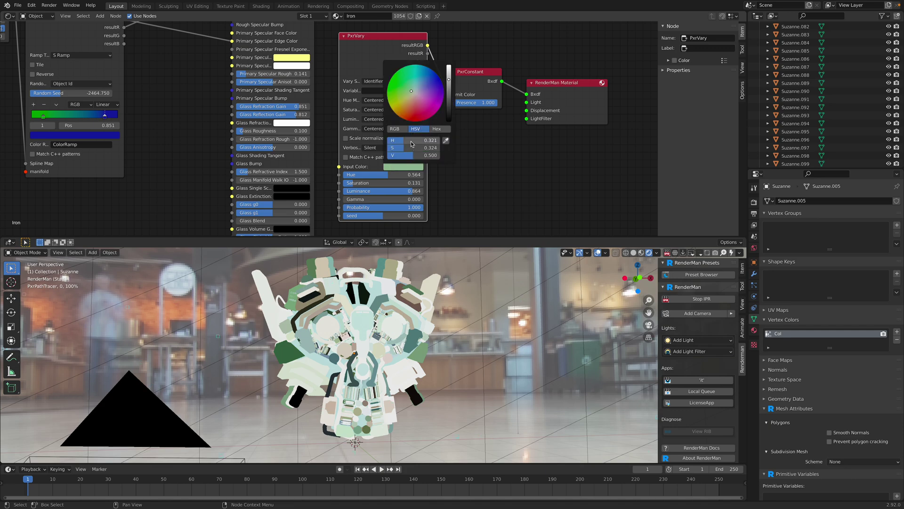
{"action": "mouse_move", "coordinate": [409, 140]}
{"action": "left_mouse_down"}
{"action": "mouse_move", "coordinate": [431, 140]}
{"action": "mouse_move", "coordinate": [400, 141]}
{"action": "left_mouse_up"}
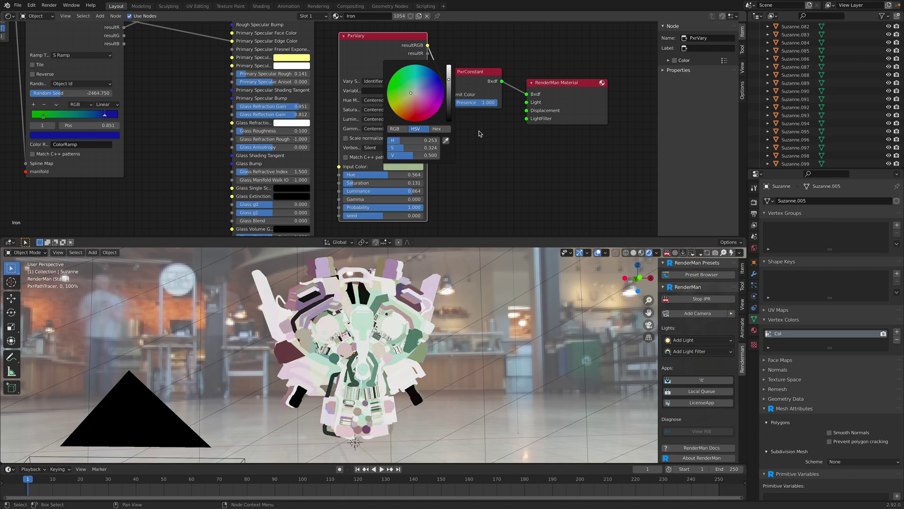
Move the PxrConstant and RenderMan Material nodes farther from PxrVary, leaving free space beneath them
{"action": "left_click_drag", "start_coordinate": [475, 77], "coordinate": [485, 71]}
{"action": "scroll", "coordinate": [554, 84], "scroll_direction": "down", "scroll_amount": 1}
{"action": "middle_click_drag", "start_coordinate": [557, 84], "coordinate": [476, 100]}
{"action": "left_click_drag", "start_coordinate": [496, 97], "coordinate": [566, 48]}
{"action": "left_click_drag", "start_coordinate": [408, 85], "coordinate": [430, 60]}
{"action": "middle_click_drag", "start_coordinate": [428, 127], "coordinate": [421, 123]}
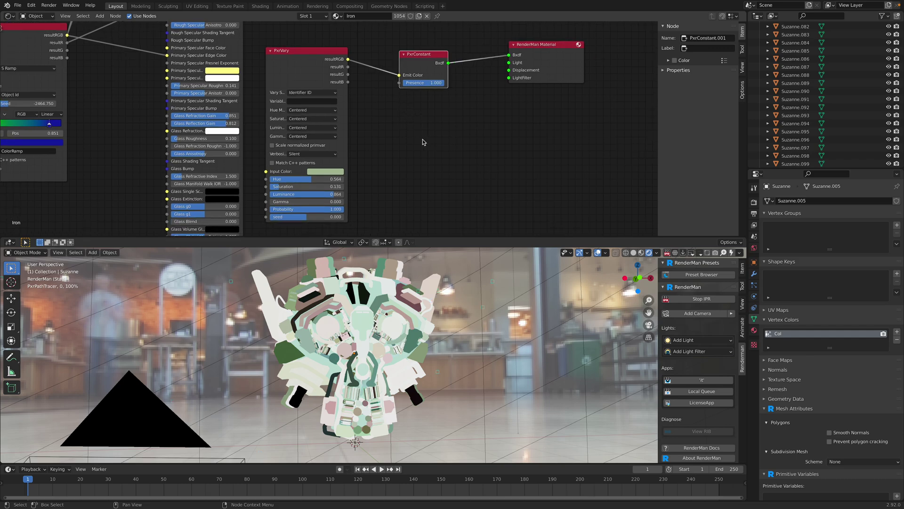
Add a PxrSurface node below PxrConstant and move PxrVary down beside it
{"action": "key", "text": "shift+a"}
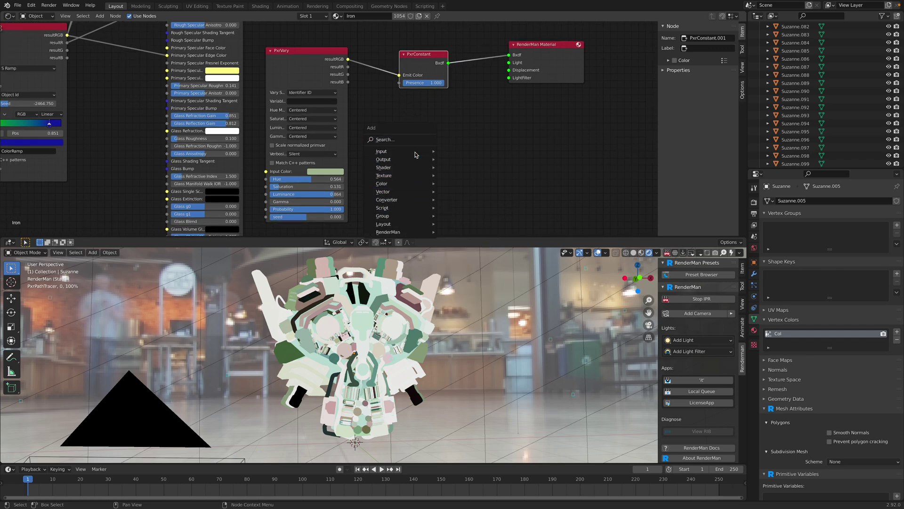
{"action": "mouse_move", "coordinate": [417, 154]}
{"action": "key", "text": "shift+a"}
{"action": "mouse_move", "coordinate": [430, 207]}
{"action": "mouse_move", "coordinate": [488, 210]}
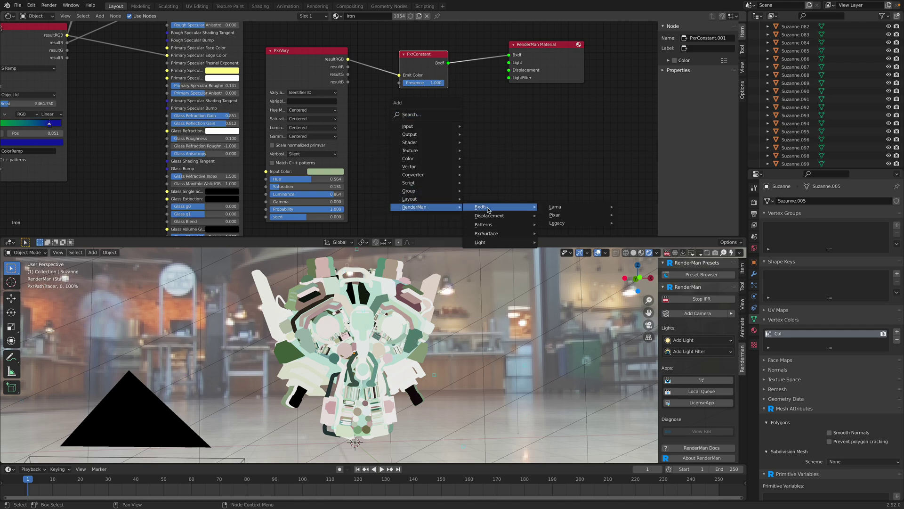
{"action": "mouse_move", "coordinate": [578, 219]}
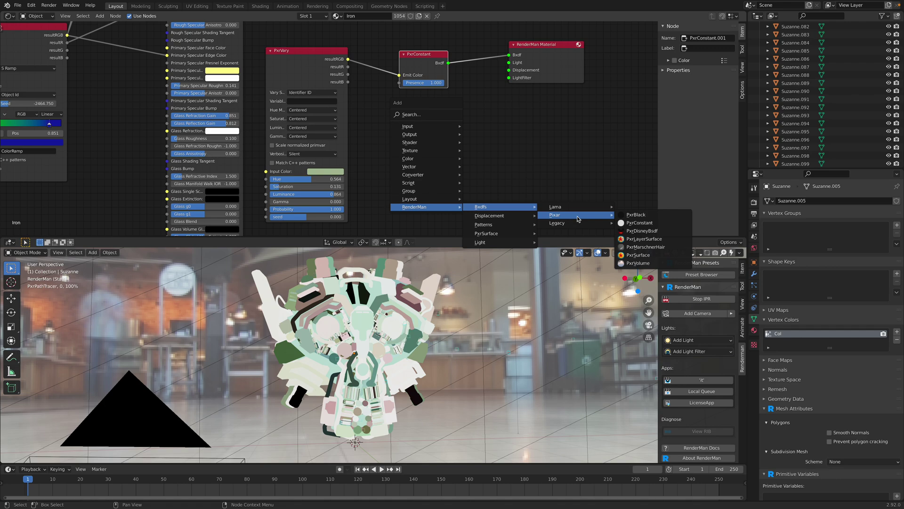
{"action": "left_click", "coordinate": [638, 254]}
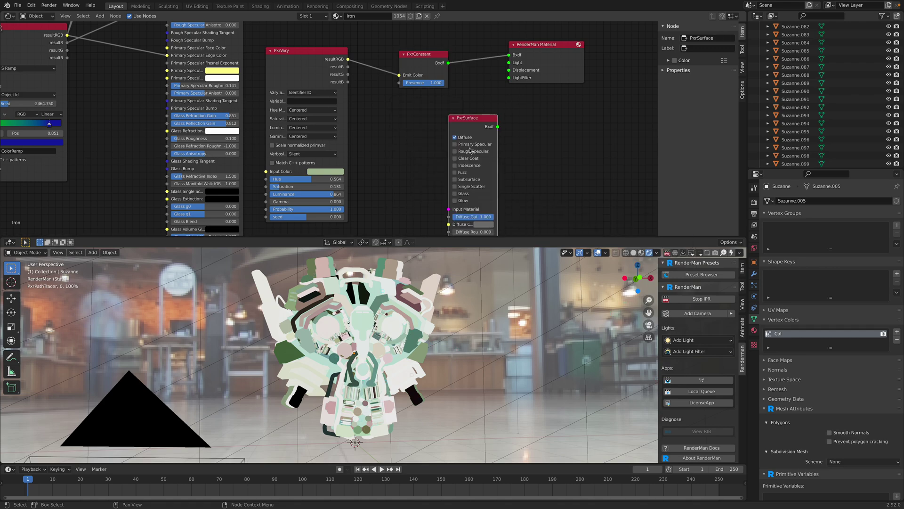
{"action": "middle_click_drag", "start_coordinate": [473, 109], "coordinate": [450, 66]}
{"action": "left_click", "coordinate": [449, 45]}
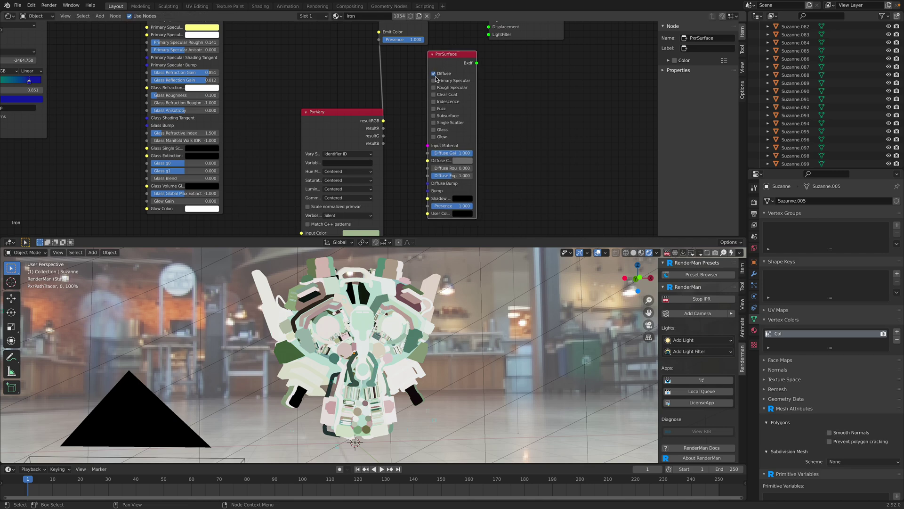
Enable Iridescence on the PxrSurface node and show the Iron material's properties in a taller properties editor
{"action": "left_click", "coordinate": [434, 103]}
{"action": "scroll", "coordinate": [500, 150], "scroll_direction": "down", "scroll_amount": 5, "text": "shift"}
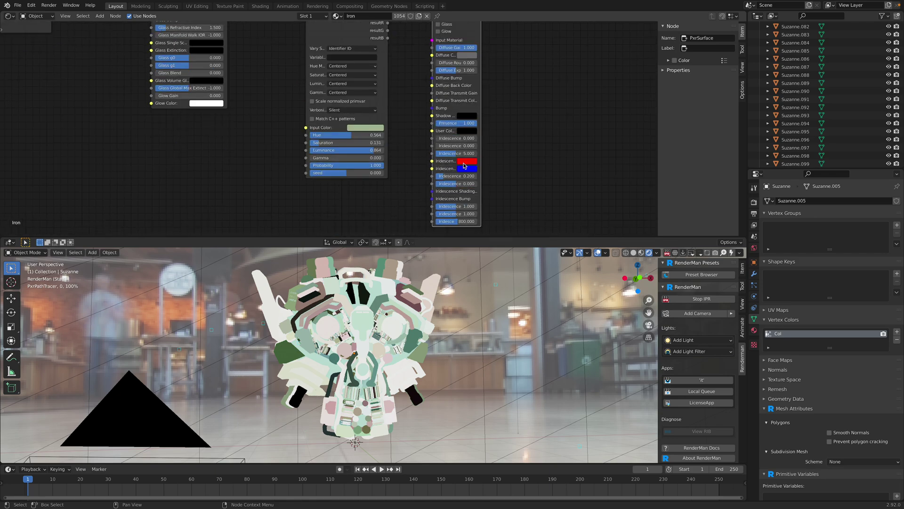
{"action": "scroll", "coordinate": [494, 128], "scroll_direction": "up", "scroll_amount": 5, "text": "shift"}
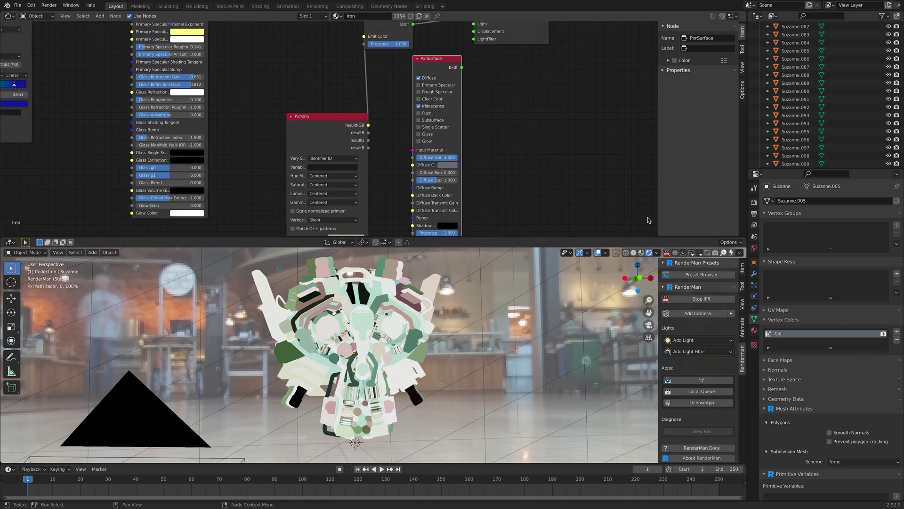
{"action": "left_click", "coordinate": [754, 329]}
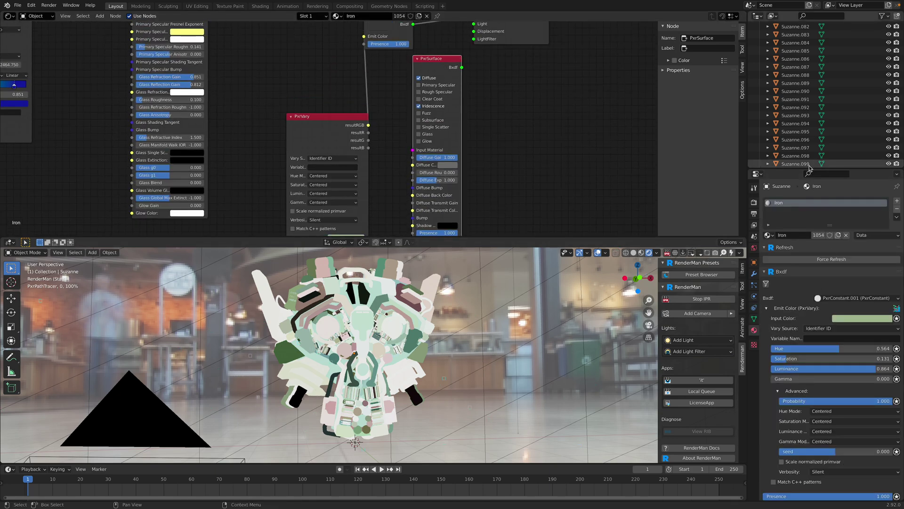
{"action": "left_click_drag", "start_coordinate": [809, 169], "coordinate": [809, 61]}
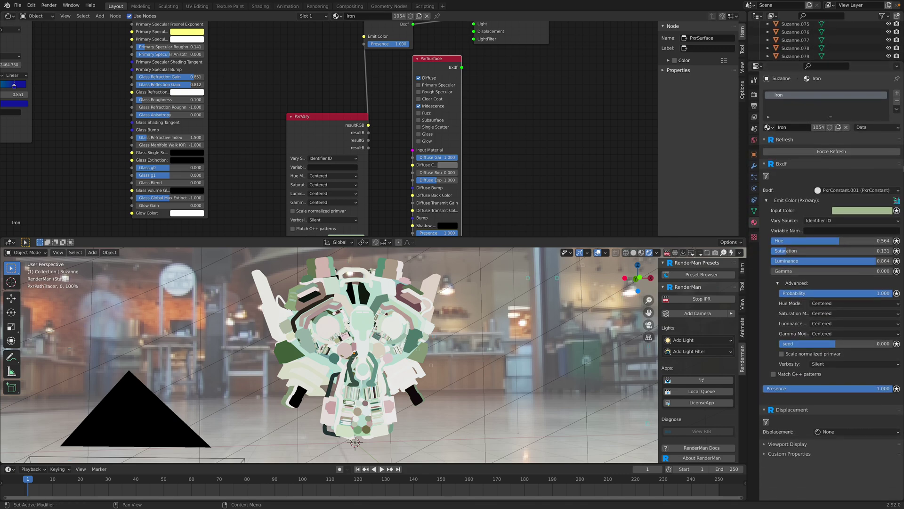
Connect PxrVary's resultRGB to PxrSurface's Diffuse Color, and PxrSurface's Bxdf output to the RenderMan Material's Bxdf input
{"action": "left_click_drag", "start_coordinate": [333, 118], "coordinate": [303, 84]}
{"action": "middle_click_drag", "start_coordinate": [358, 61], "coordinate": [355, 87]}
{"action": "left_click_drag", "start_coordinate": [378, 43], "coordinate": [365, 46]}
{"action": "left_click_drag", "start_coordinate": [336, 118], "coordinate": [410, 192]}
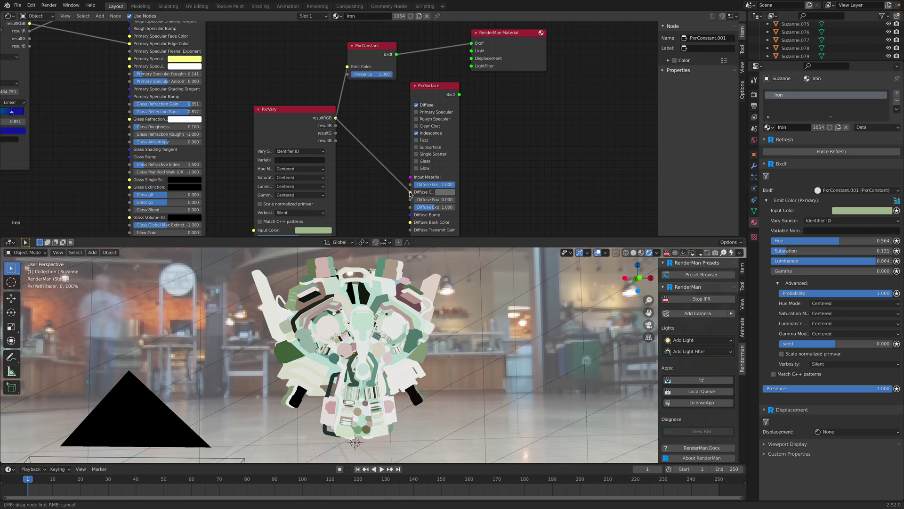
{"action": "left_click_drag", "start_coordinate": [460, 95], "coordinate": [476, 44]}
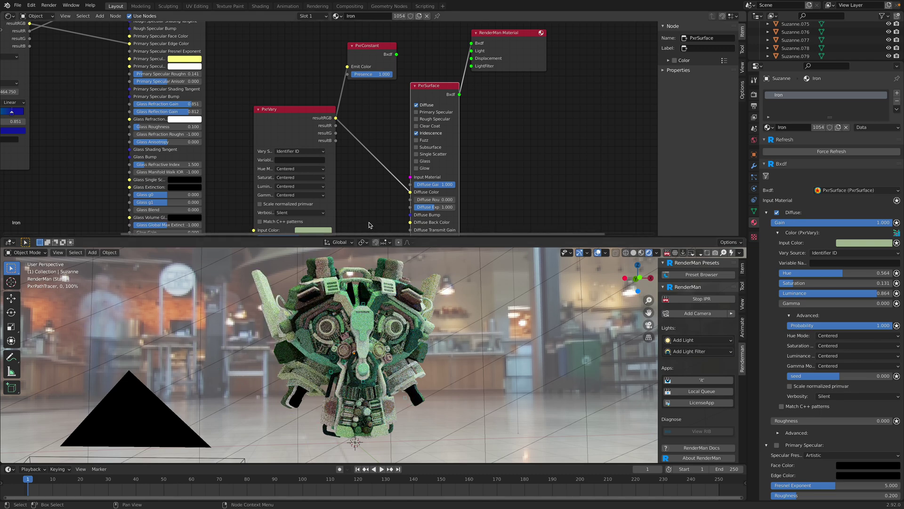
Review the earlier nodes of the material network and the mesh data of several separate head parts
{"action": "scroll", "coordinate": [226, 116], "scroll_direction": "down", "scroll_amount": 4}
{"action": "middle_click_drag", "start_coordinate": [112, 49], "coordinate": [293, 154]}
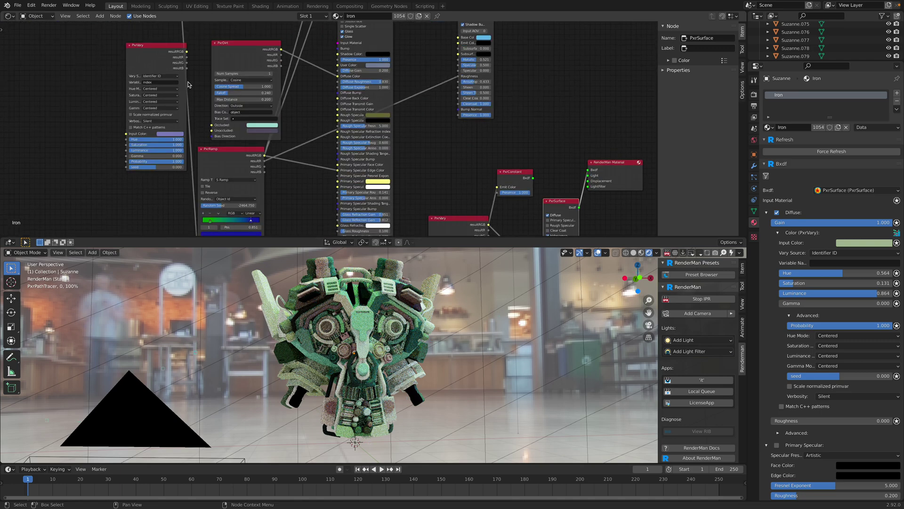
{"action": "middle_click_drag", "start_coordinate": [187, 81], "coordinate": [238, 169]}
{"action": "scroll", "coordinate": [216, 152], "scroll_direction": "down", "scroll_amount": 1}
{"action": "left_click_drag", "start_coordinate": [220, 79], "coordinate": [201, 83]}
{"action": "middle_click_drag", "start_coordinate": [607, 231], "coordinate": [404, 139]}
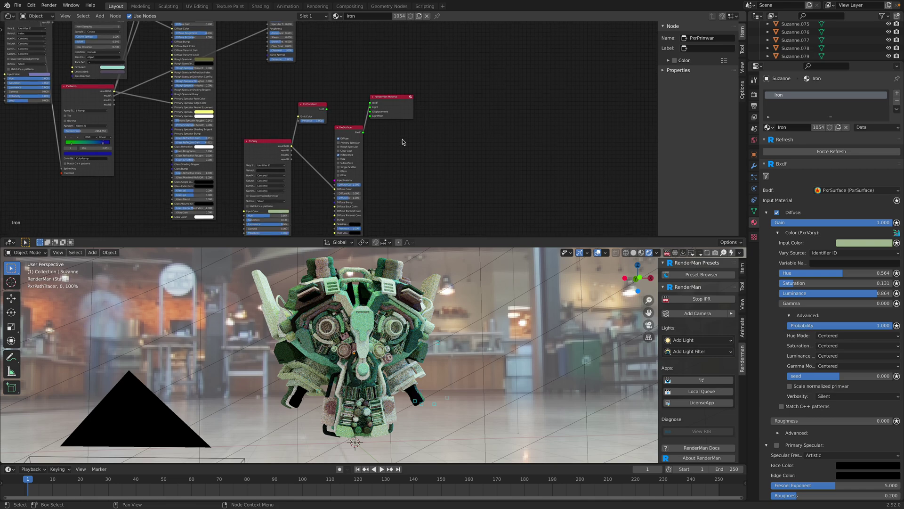
{"action": "scroll", "coordinate": [405, 138], "scroll_direction": "up", "scroll_amount": 3}
{"action": "left_click", "coordinate": [405, 313]}
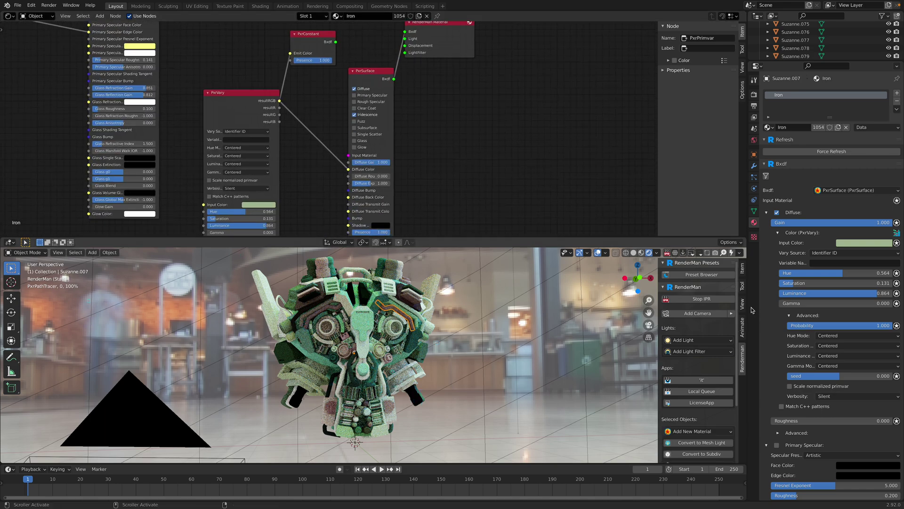
{"action": "left_click", "coordinate": [754, 211]}
{"action": "left_click", "coordinate": [380, 347]}
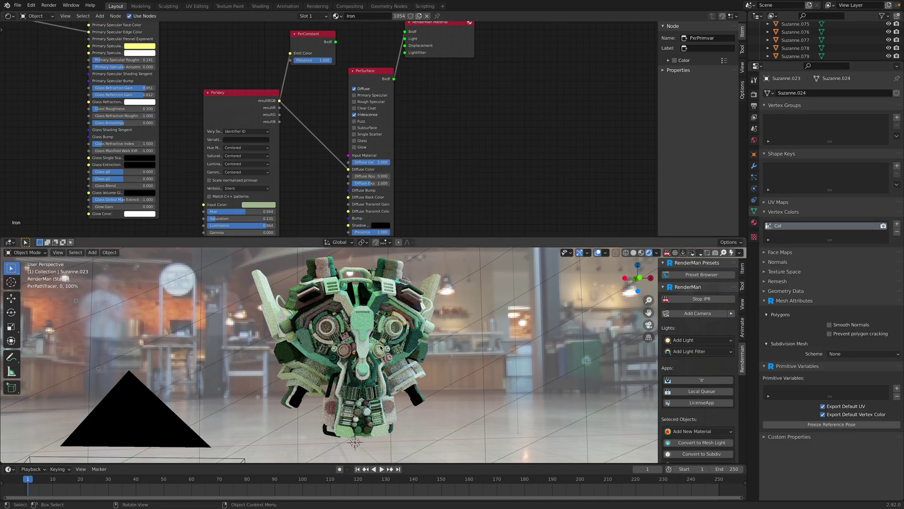
Tidy the node layout by spacing out PxrConstant, PxrSurface and PxrVary and placing RenderMan Material beside PxrSurface
{"action": "middle_click_drag", "start_coordinate": [392, 98], "coordinate": [474, 136]}
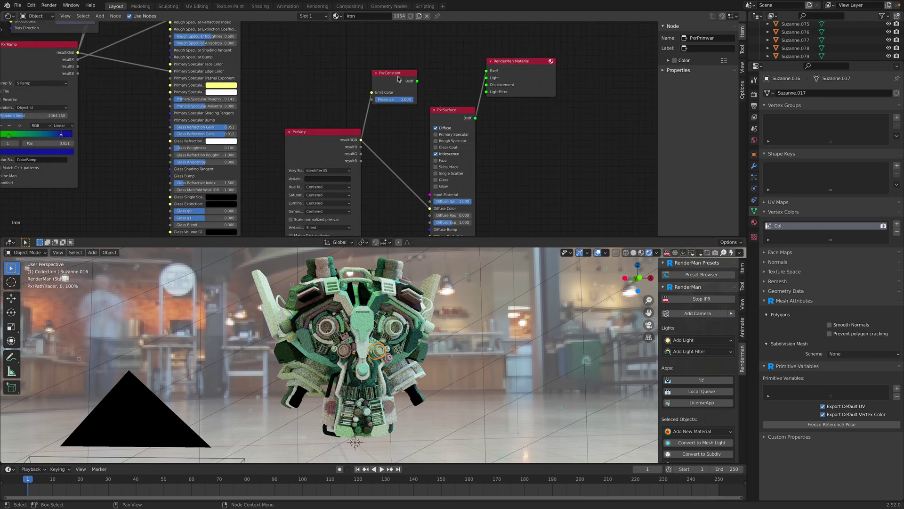
{"action": "left_click_drag", "start_coordinate": [398, 77], "coordinate": [426, 63]}
{"action": "left_click_drag", "start_coordinate": [444, 117], "coordinate": [426, 110]}
{"action": "middle_click_drag", "start_coordinate": [502, 82], "coordinate": [482, 74]}
{"action": "left_click_drag", "start_coordinate": [493, 69], "coordinate": [497, 131]}
{"action": "middle_click_drag", "start_coordinate": [420, 161], "coordinate": [442, 125]}
{"action": "scroll", "coordinate": [425, 151], "scroll_direction": "up", "scroll_amount": 2}
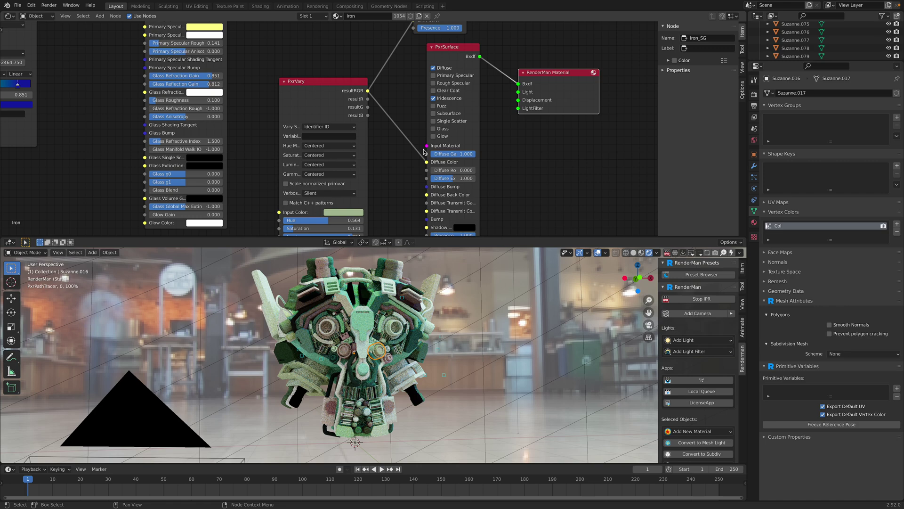
{"action": "middle_click_drag", "start_coordinate": [405, 151], "coordinate": [409, 126]}
{"action": "left_click_drag", "start_coordinate": [332, 82], "coordinate": [331, 67]}
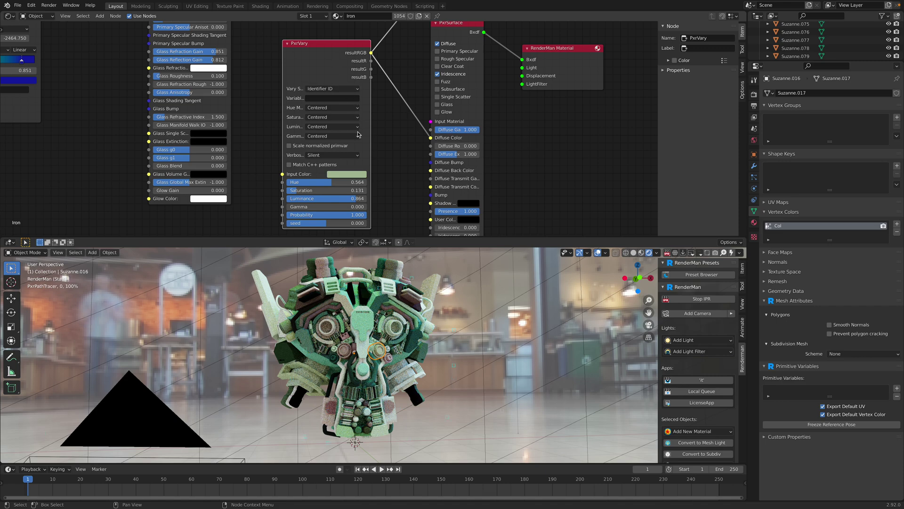
Expand PxrSurface's Iridescence settings in the material properties and set Face gain to 0.238
{"action": "middle_click_drag", "start_coordinate": [440, 157], "coordinate": [458, 142]}
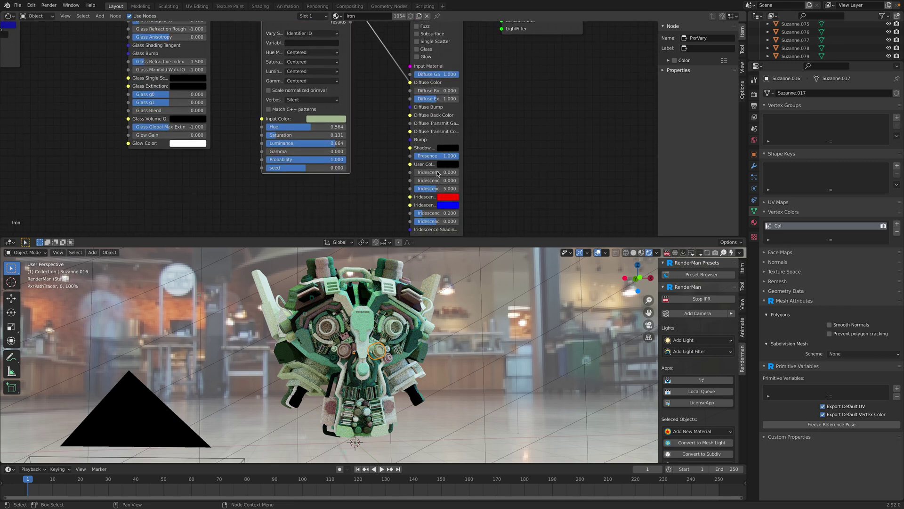
{"action": "middle_click_drag", "start_coordinate": [510, 92], "coordinate": [480, 175]}
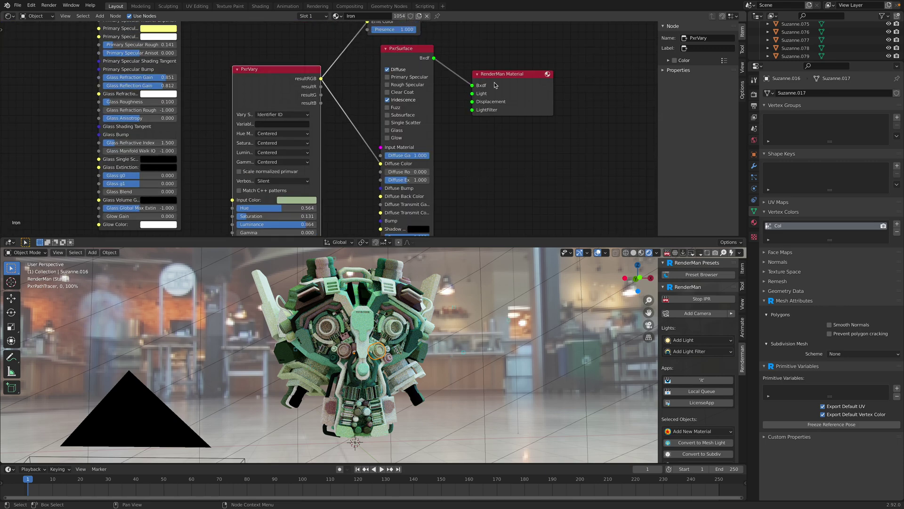
{"action": "left_click", "coordinate": [754, 222]}
{"action": "scroll", "coordinate": [791, 250], "scroll_direction": "down", "scroll_amount": 10}
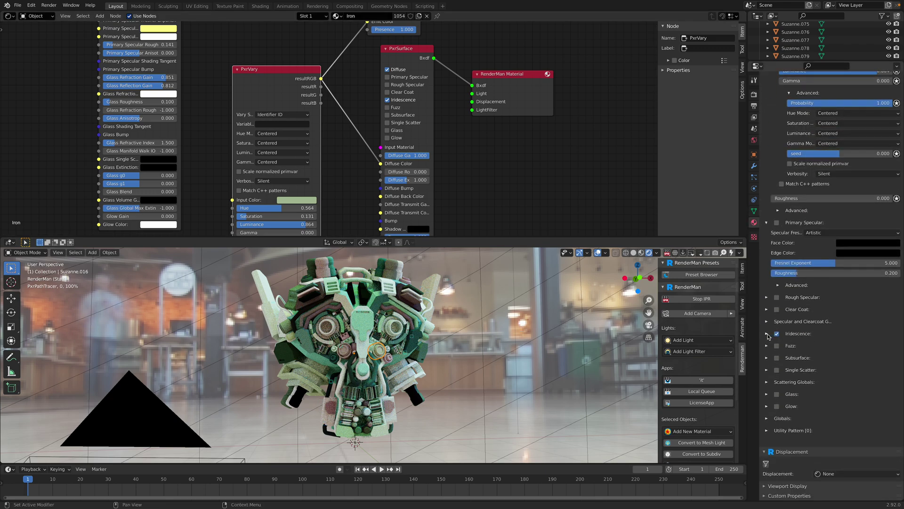
{"action": "left_click", "coordinate": [767, 334]}
{"action": "scroll", "coordinate": [828, 288], "scroll_direction": "down", "scroll_amount": 3}
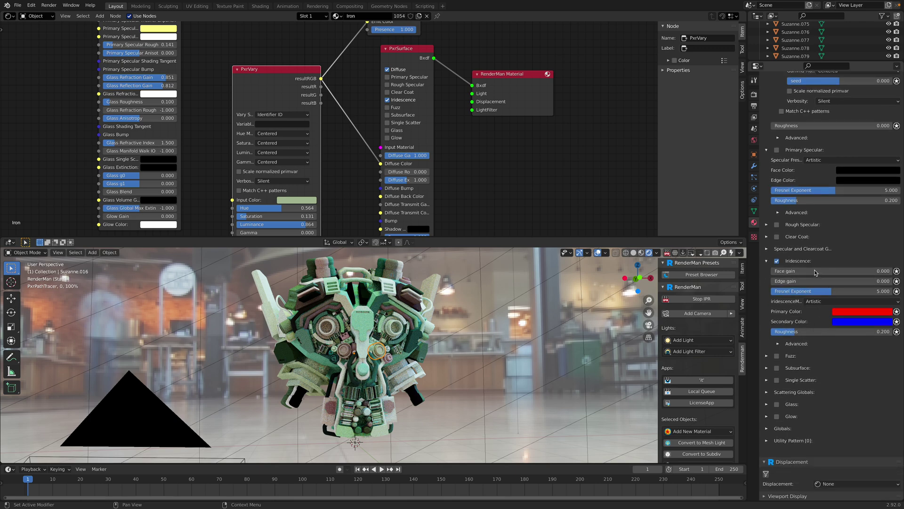
{"action": "left_click_drag", "start_coordinate": [816, 272], "coordinate": [844, 272]}
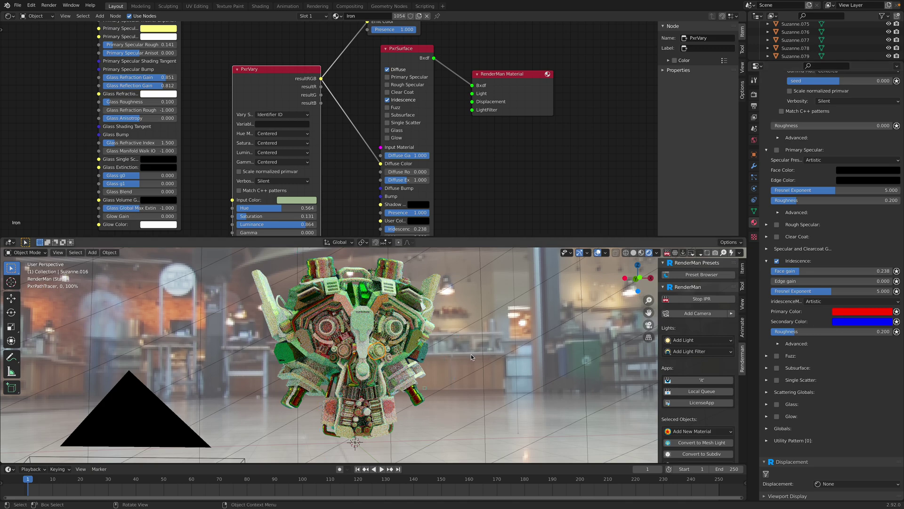
Save the scene as a new version named robot_monkey_rman_test_006.blend
{"action": "left_click", "coordinate": [17, 5]}
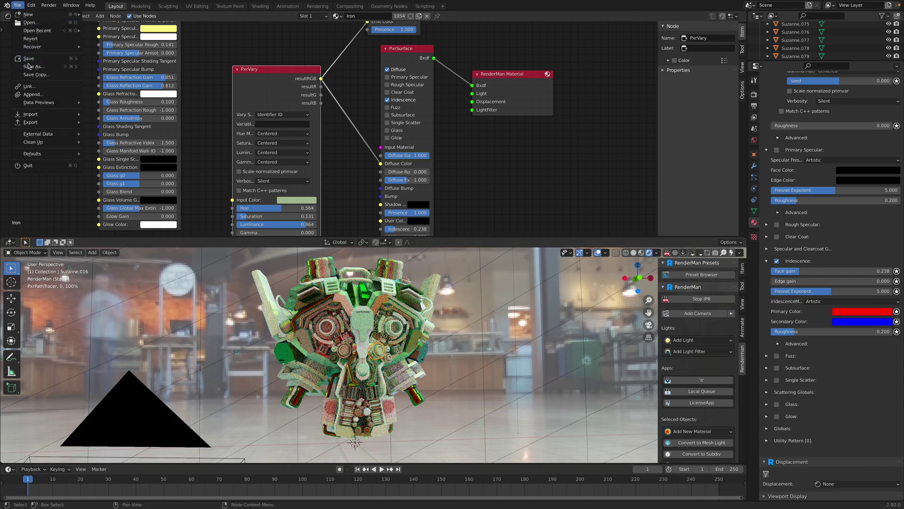
{"action": "left_click", "coordinate": [77, 80]}
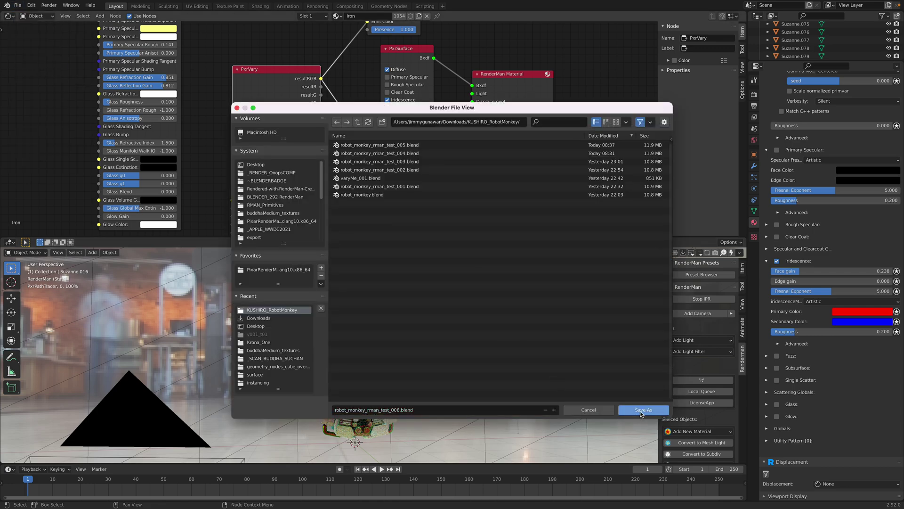
{"action": "left_click", "coordinate": [624, 409]}
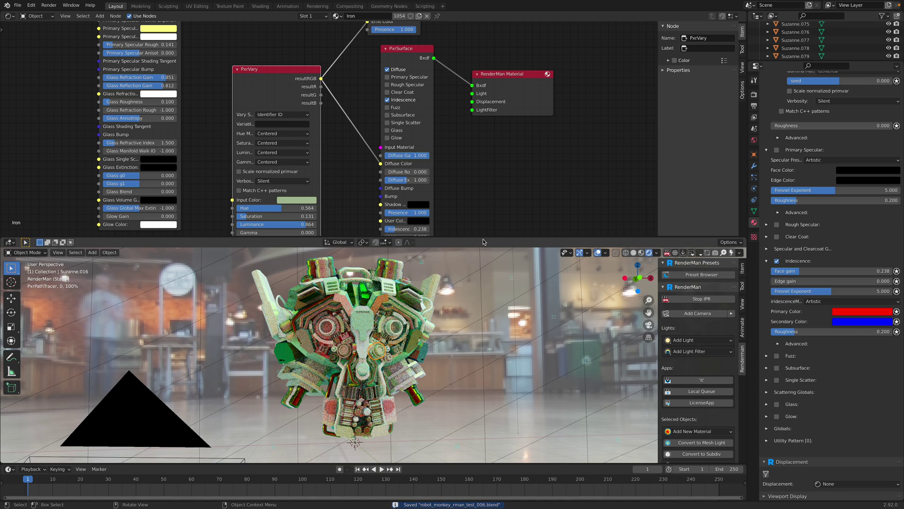
Enlarge the 3D viewport and examine the iridescent head from the side, back and front
{"action": "left_click_drag", "start_coordinate": [482, 237], "coordinate": [476, 201]}
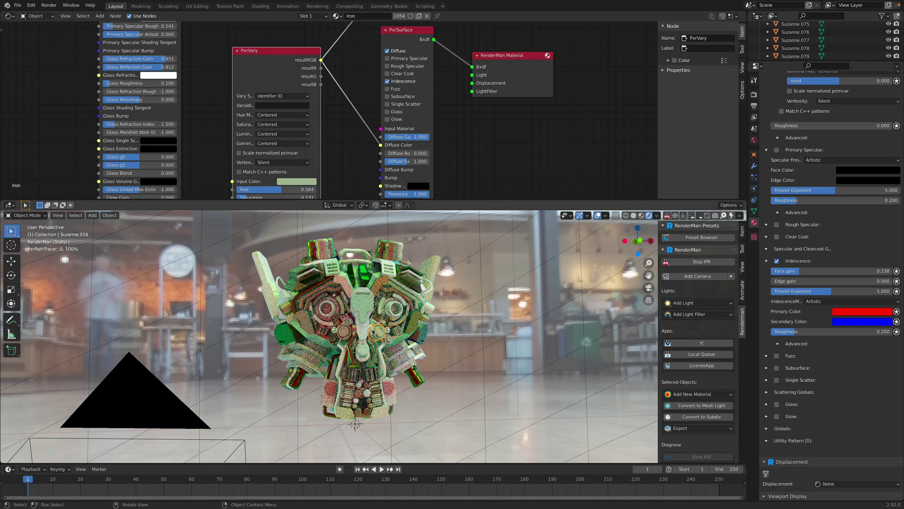
{"action": "middle_click_drag", "start_coordinate": [373, 331], "coordinate": [423, 331]}
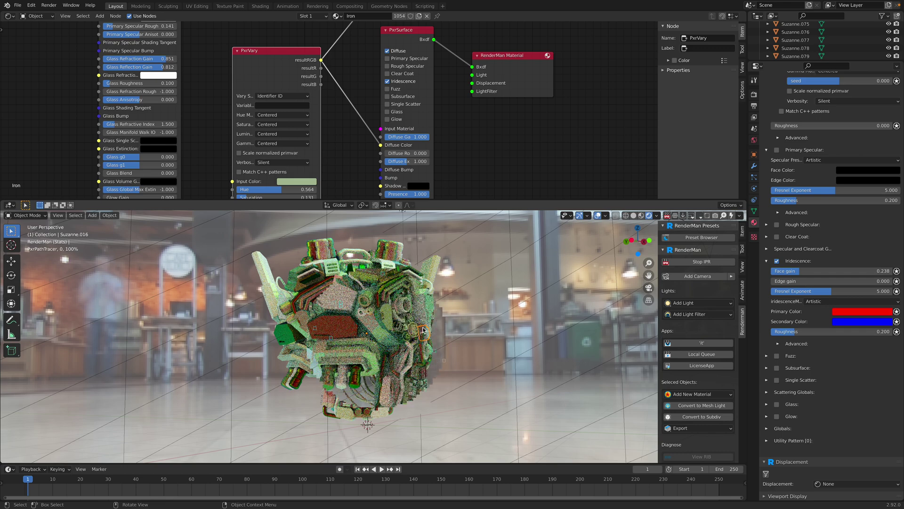
{"action": "left_click_drag", "start_coordinate": [465, 202], "coordinate": [465, 149]}
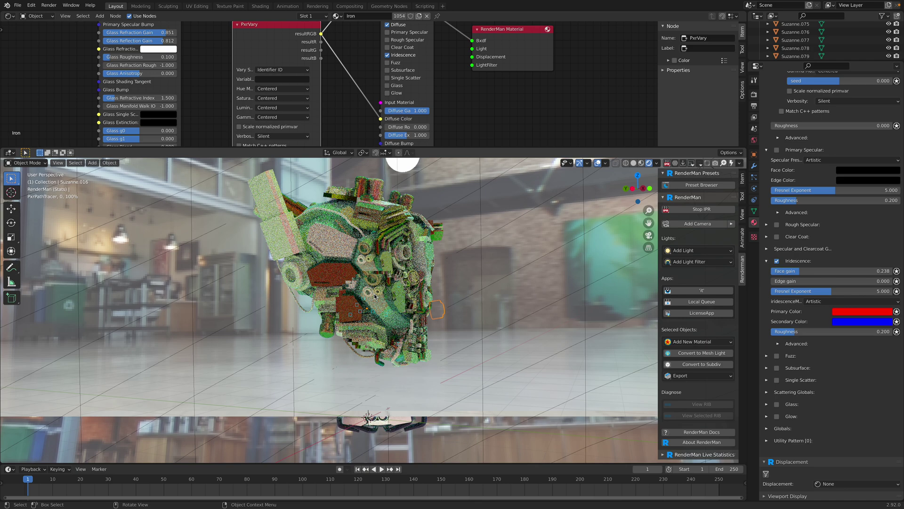
{"action": "middle_click_drag", "start_coordinate": [387, 291], "coordinate": [427, 285]}
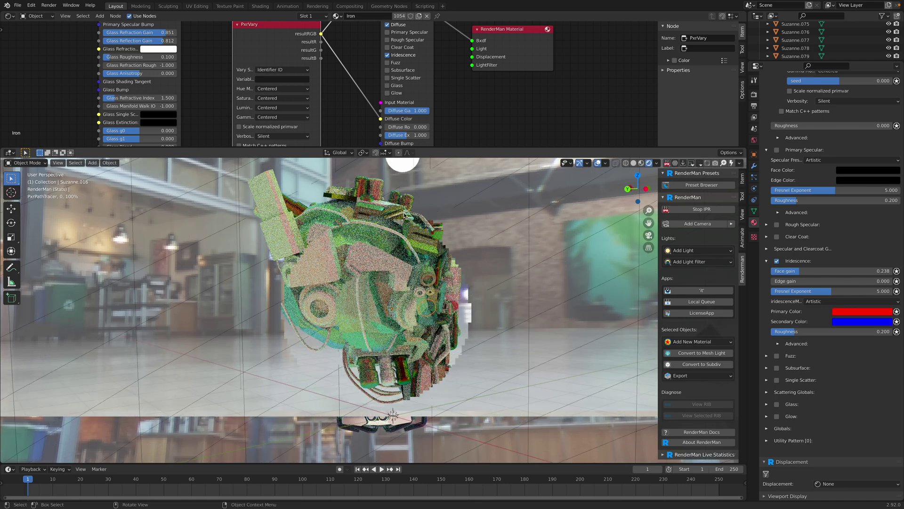
{"action": "middle_click_drag", "start_coordinate": [405, 244], "coordinate": [318, 269]}
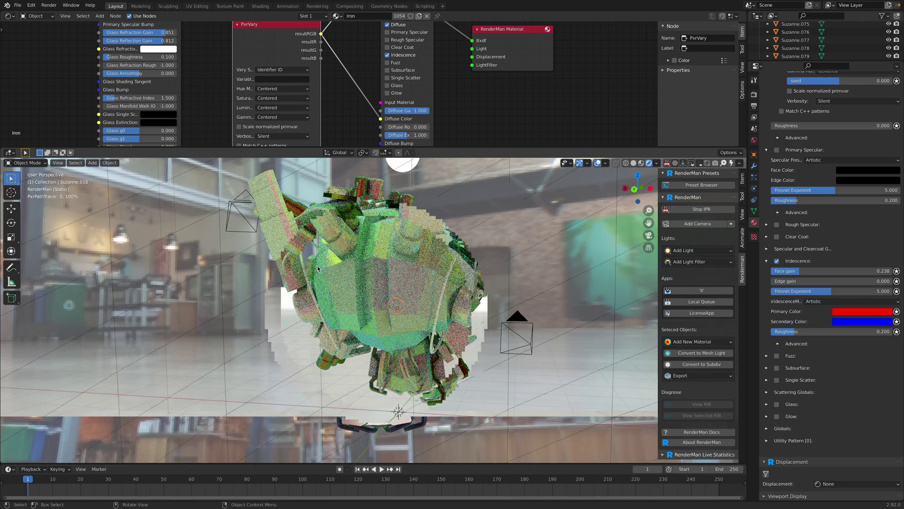
{"action": "middle_click_drag", "start_coordinate": [322, 263], "coordinate": [423, 250]}
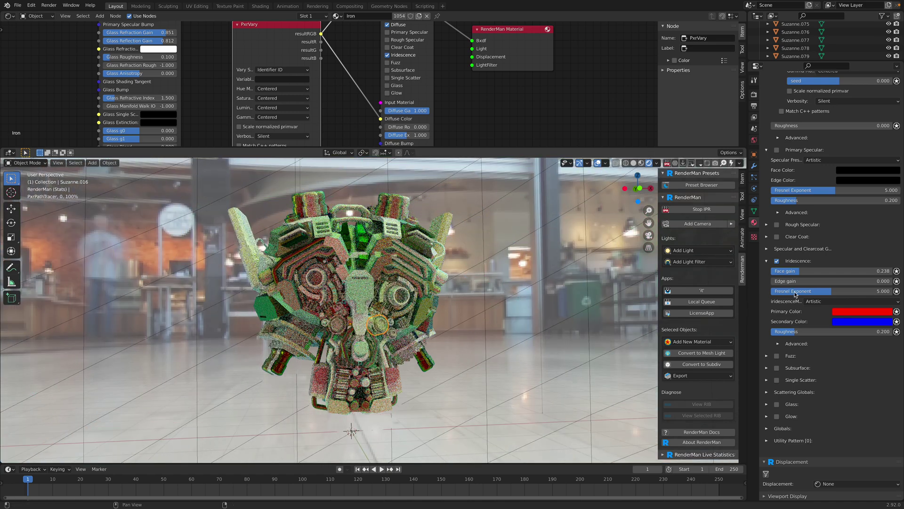
Set the Iridescence Edge gain to 0.314 and turn Iridescence off
{"action": "left_click_drag", "start_coordinate": [806, 281], "coordinate": [809, 282]}
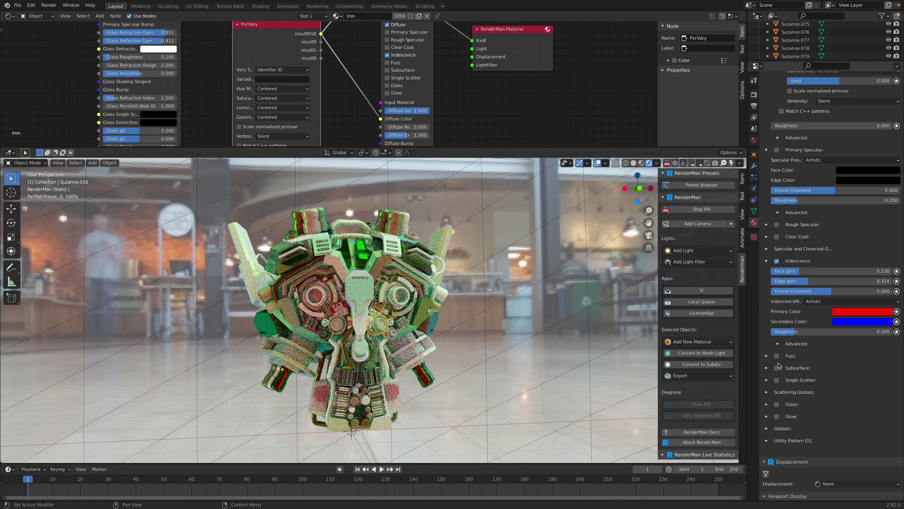
{"action": "left_click", "coordinate": [777, 261]}
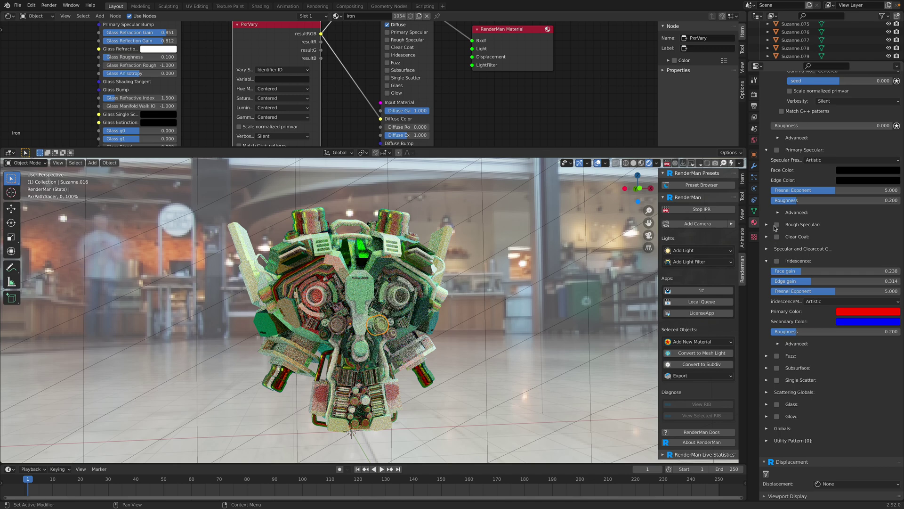
Try the Rough Specular lobe on PxrSurface with its settings expanded, and switch it back off
{"action": "left_click", "coordinate": [777, 224]}
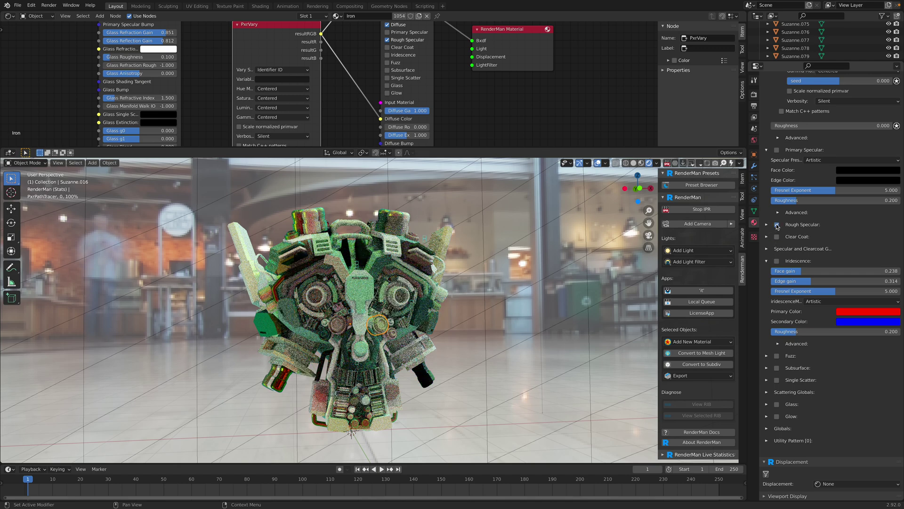
{"action": "left_click", "coordinate": [768, 225]}
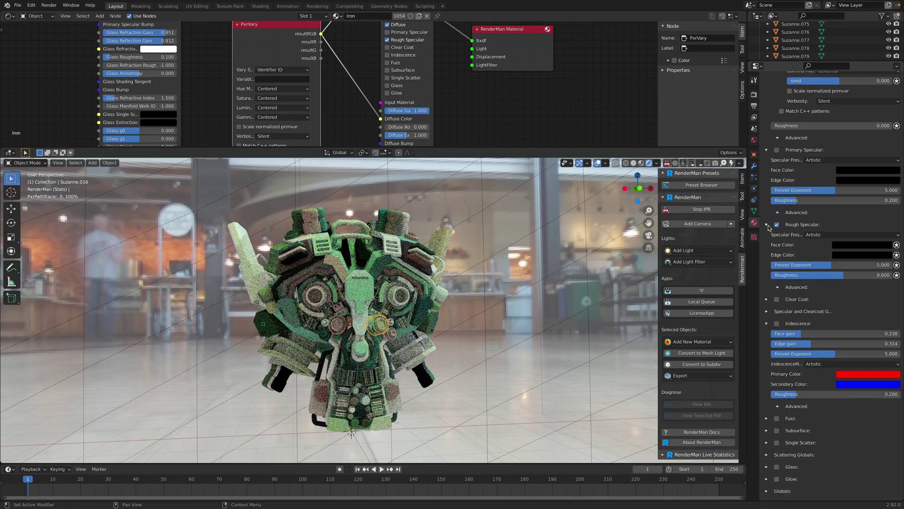
{"action": "left_click", "coordinate": [777, 225]}
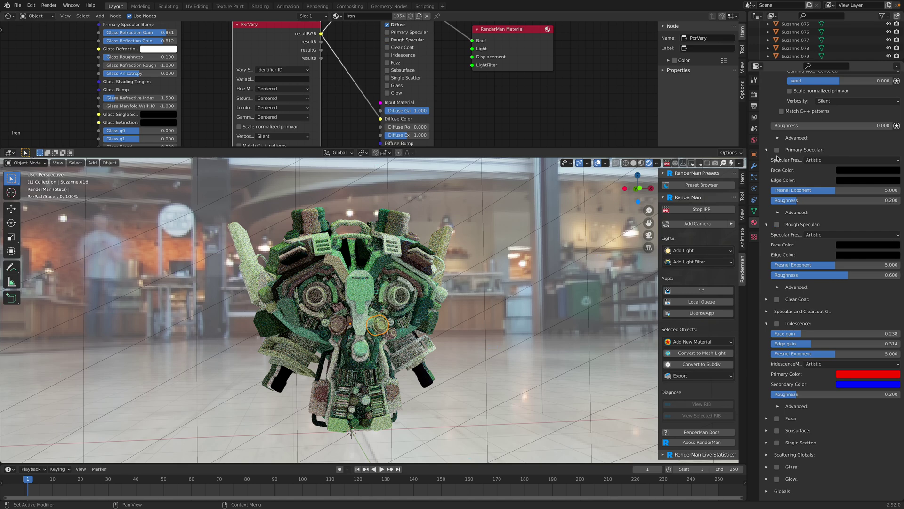
Enable Primary Specular and disable Diffuse on the PxrSurface shader
{"action": "scroll", "coordinate": [785, 198], "scroll_direction": "up", "scroll_amount": 2}
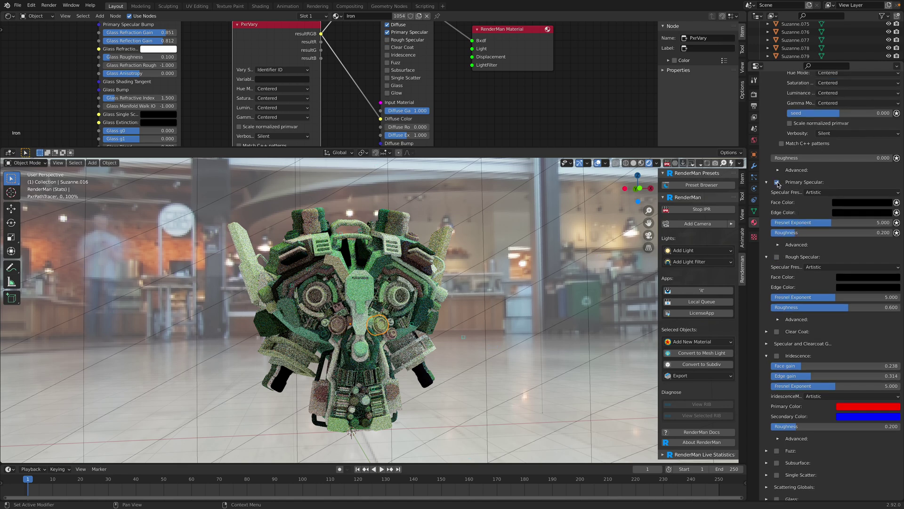
{"action": "scroll", "coordinate": [779, 186], "scroll_direction": "up", "scroll_amount": 8}
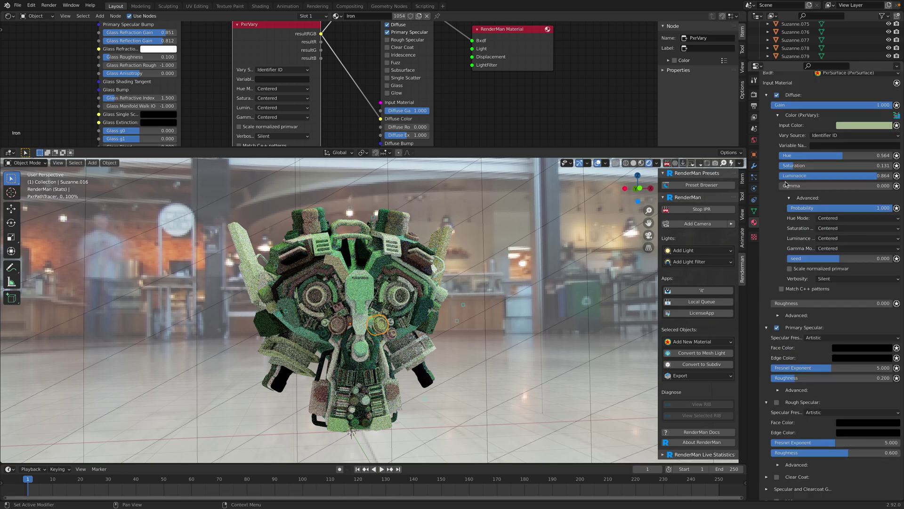
{"action": "left_click", "coordinate": [777, 96]}
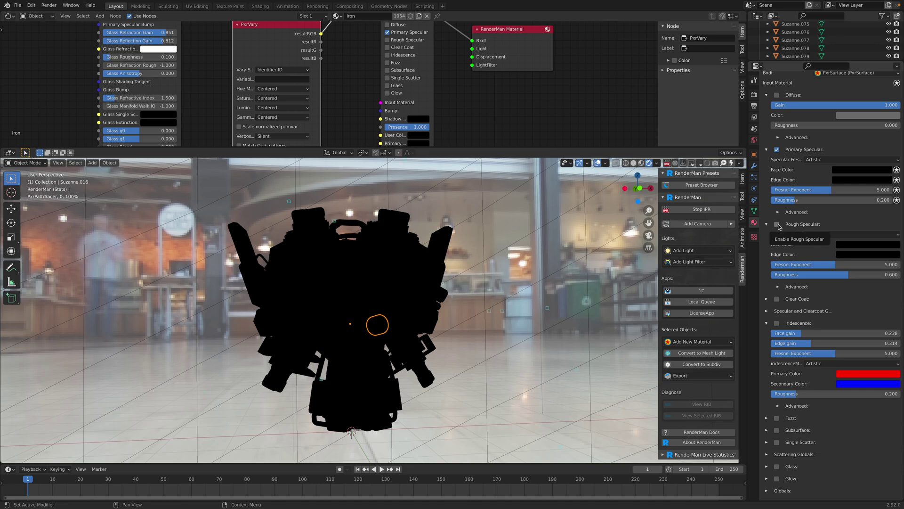
Set the Primary Specular face colour on PxrSurface to a light grey
{"action": "left_click", "coordinate": [847, 169]}
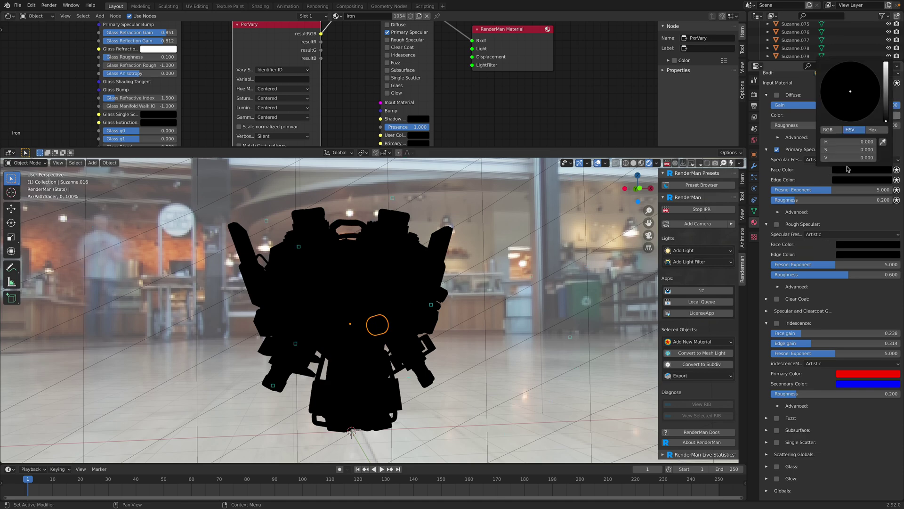
{"action": "left_click", "coordinate": [884, 81]}
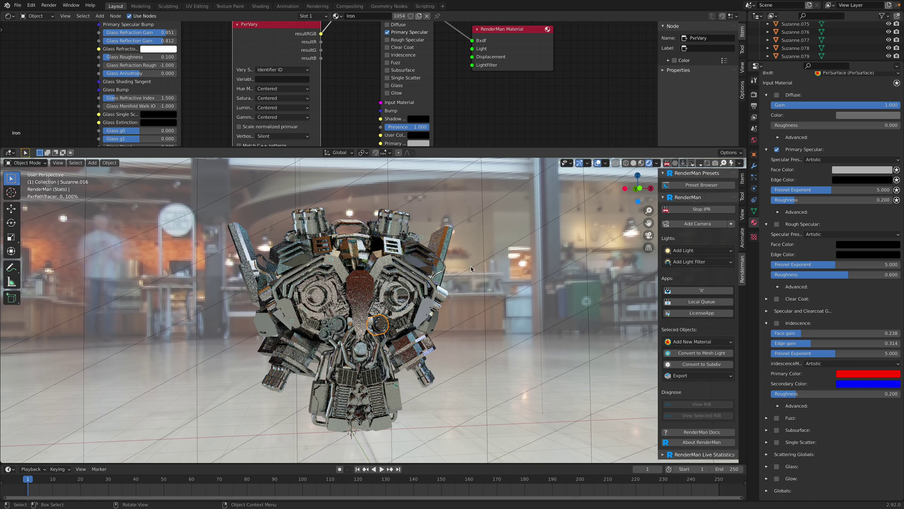
Connect the PxrVary resultRGB output to the Primary Specular Face Color input of the PxrSurface node
{"action": "middle_click_drag", "start_coordinate": [482, 91], "coordinate": [489, 114]}
{"action": "mouse_move", "coordinate": [279, 58]}
{"action": "left_mouse_down"}
{"action": "mouse_move", "coordinate": [291, 55]}
{"action": "mouse_move", "coordinate": [283, 70]}
{"action": "left_mouse_up"}
{"action": "middle_click_drag", "start_coordinate": [351, 65], "coordinate": [358, 33]}
{"action": "left_click_drag", "start_coordinate": [304, 51], "coordinate": [307, 115]}
{"action": "middle_click_drag", "start_coordinate": [305, 107], "coordinate": [317, 38]}
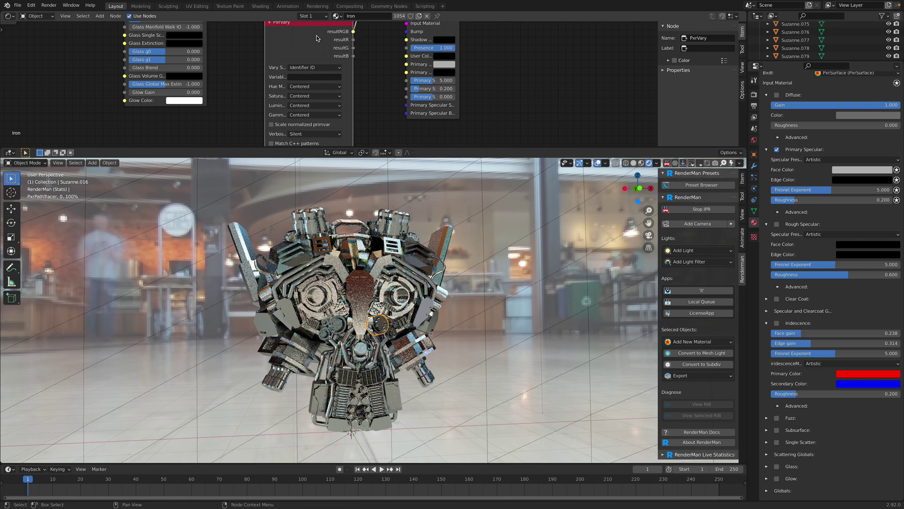
{"action": "left_click_drag", "start_coordinate": [317, 38], "coordinate": [314, 54]}
{"action": "middle_click_drag", "start_coordinate": [372, 52], "coordinate": [356, 81]}
{"action": "scroll", "coordinate": [356, 81], "scroll_direction": "up", "scroll_amount": 1}
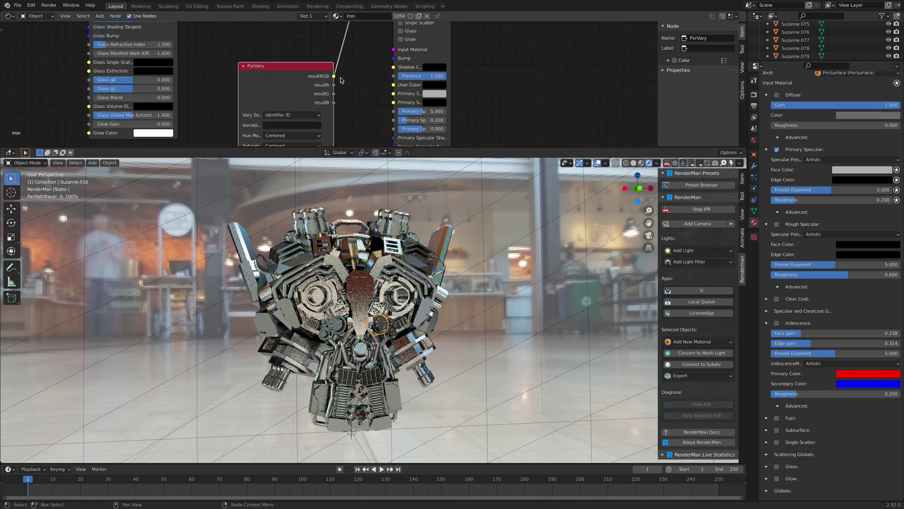
{"action": "left_click_drag", "start_coordinate": [337, 76], "coordinate": [350, 68]}
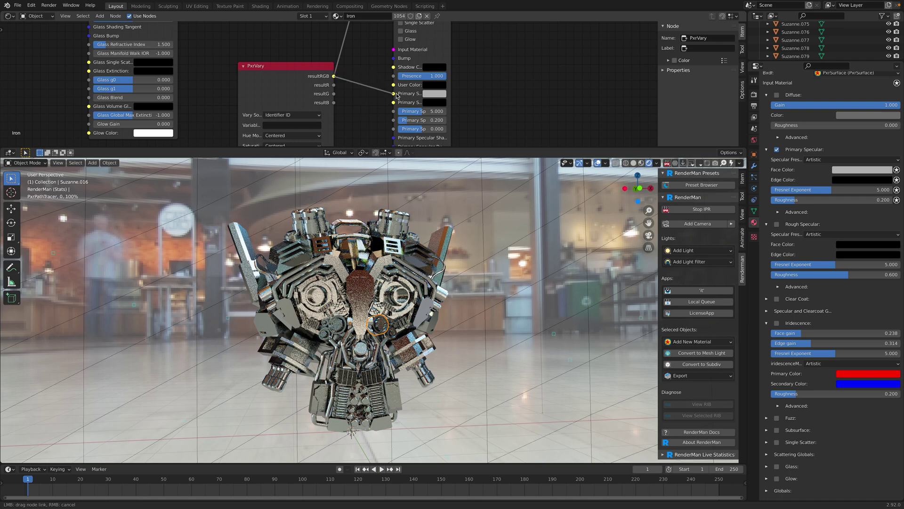
{"action": "left_click_drag", "start_coordinate": [397, 95], "coordinate": [395, 94]}
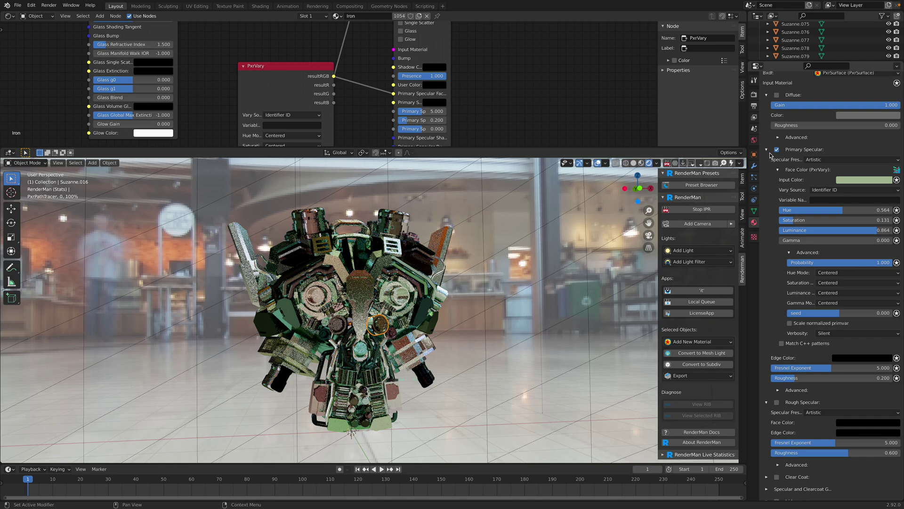
Enable Rough Specular with its settings expanded, and collapse the Primary Specular and Iridescence settings
{"action": "left_click", "coordinate": [795, 151]}
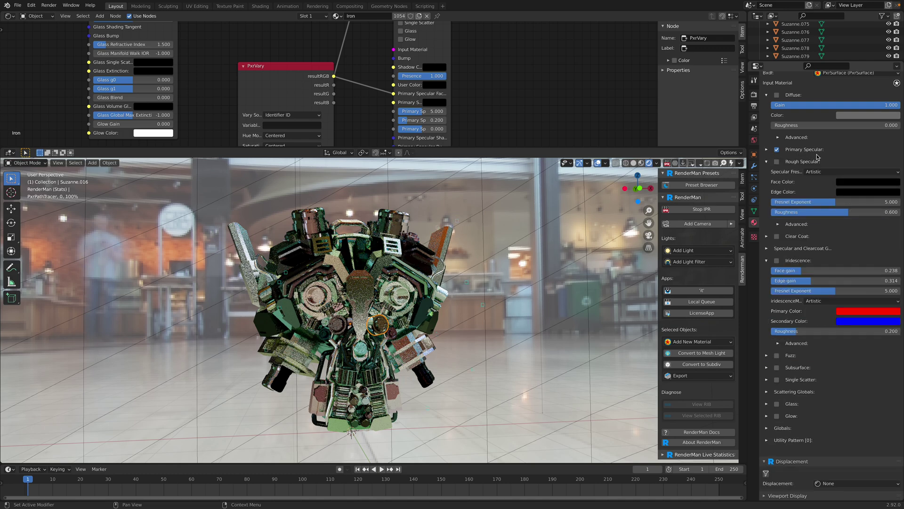
{"action": "left_click", "coordinate": [776, 162]}
{"action": "left_click", "coordinate": [769, 163]}
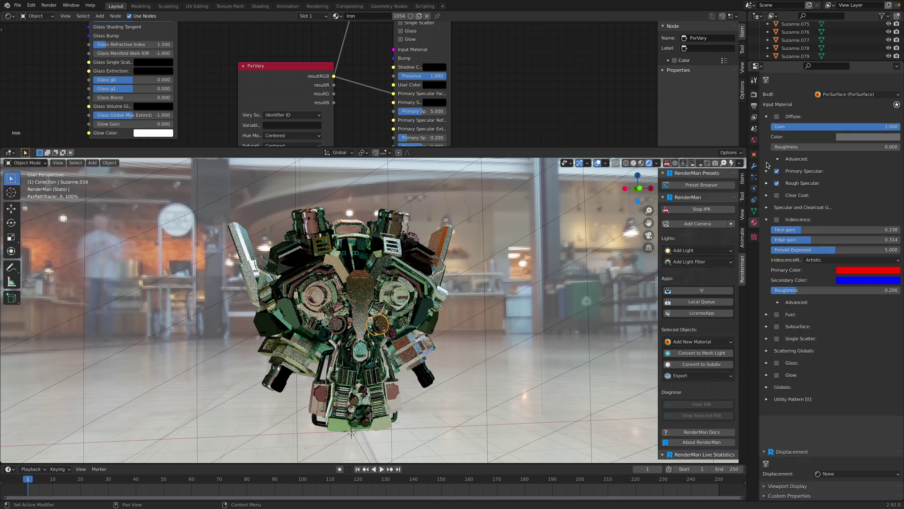
{"action": "left_click", "coordinate": [766, 214]}
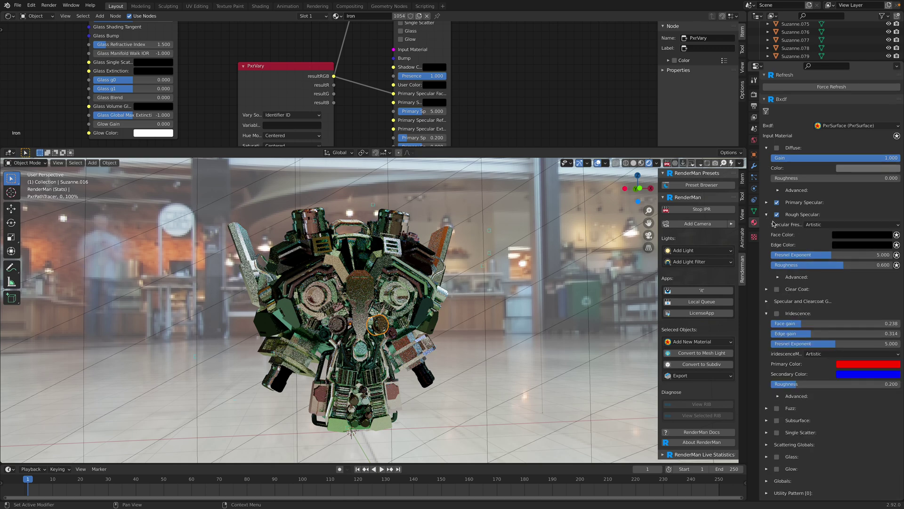
{"action": "middle_click_drag", "start_coordinate": [417, 69], "coordinate": [422, 125]}
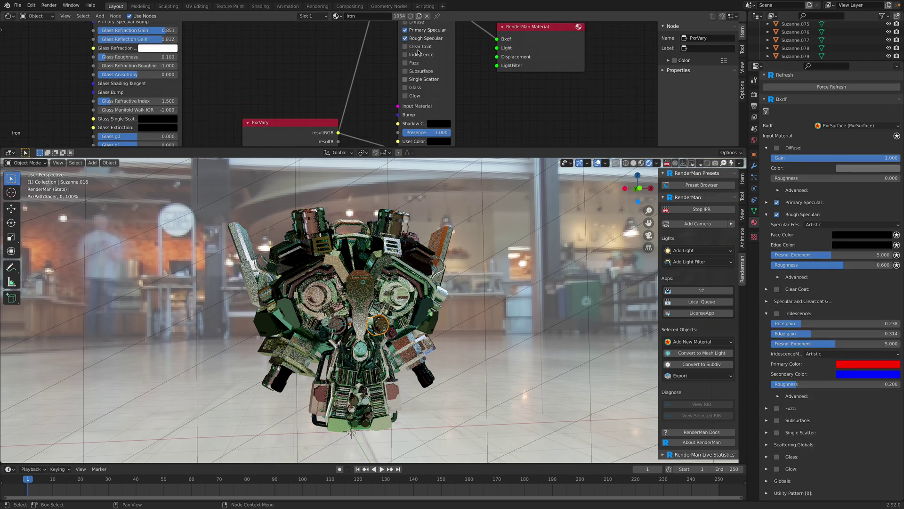
{"action": "middle_click_drag", "start_coordinate": [489, 103], "coordinate": [485, 48]}
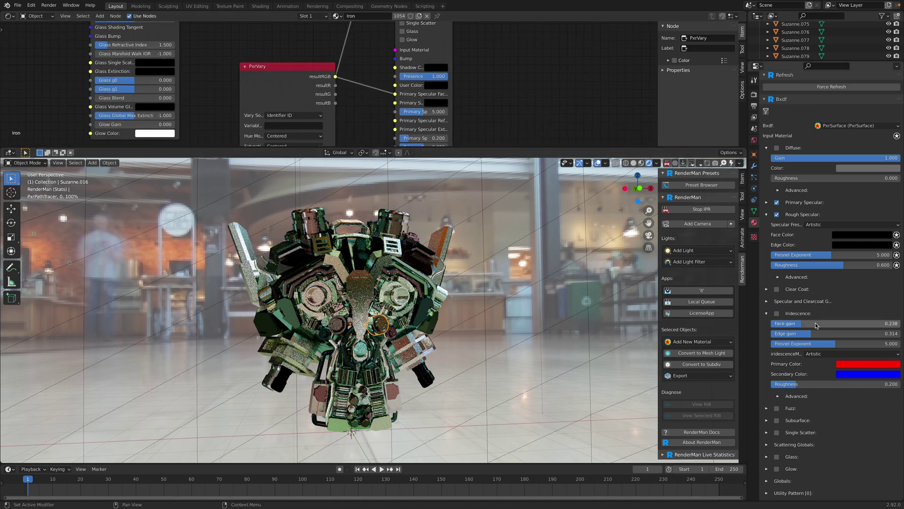
{"action": "left_click", "coordinate": [768, 314]}
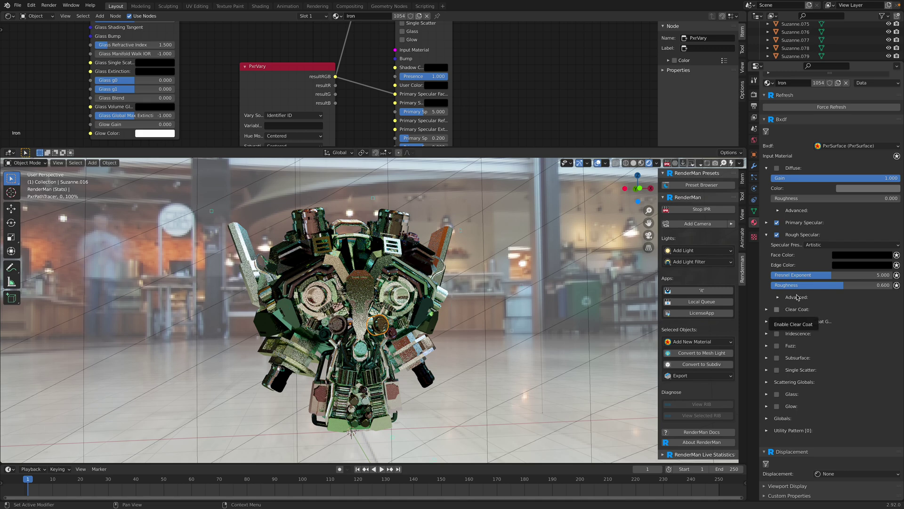
Try crimson and grey-green for the Rough Specular face colour, and settle on a very dark green
{"action": "left_click", "coordinate": [861, 255]}
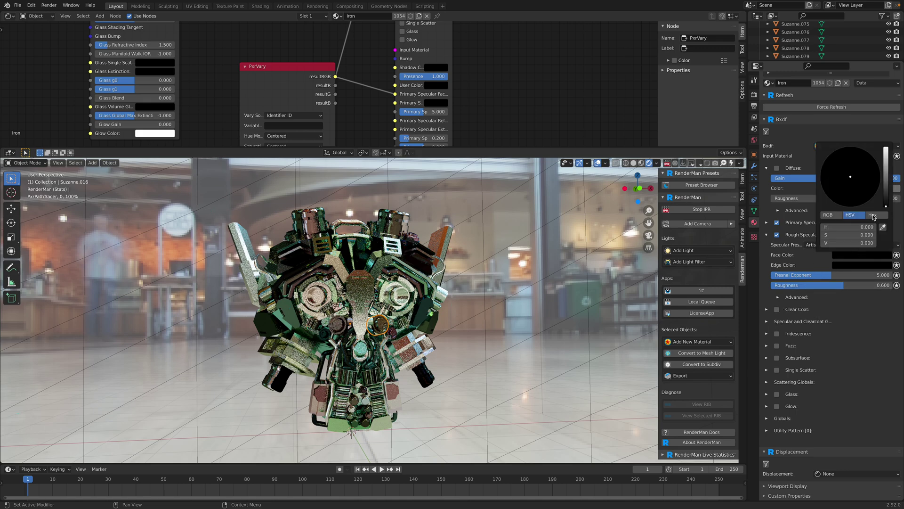
{"action": "left_click", "coordinate": [886, 178]}
{"action": "left_click", "coordinate": [854, 199]}
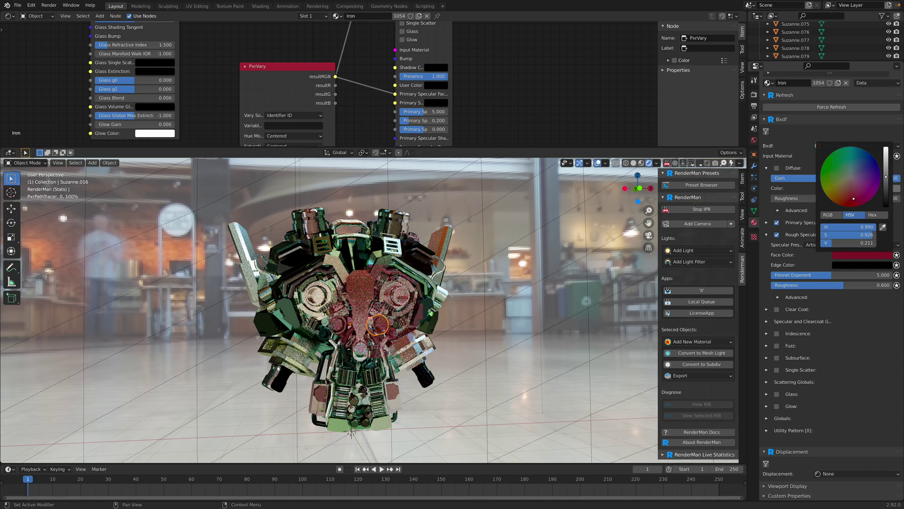
{"action": "left_click_drag", "start_coordinate": [854, 198], "coordinate": [839, 191]}
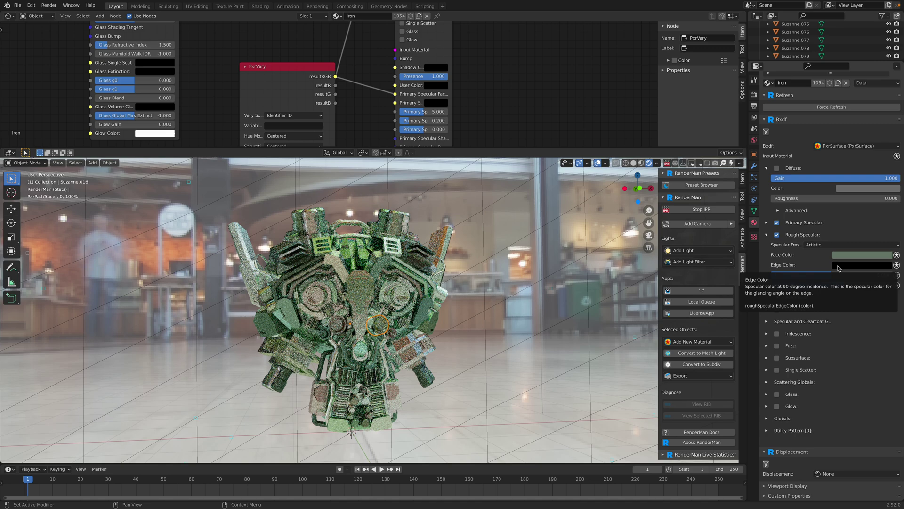
{"action": "left_click", "coordinate": [860, 255]}
{"action": "left_click", "coordinate": [886, 192]}
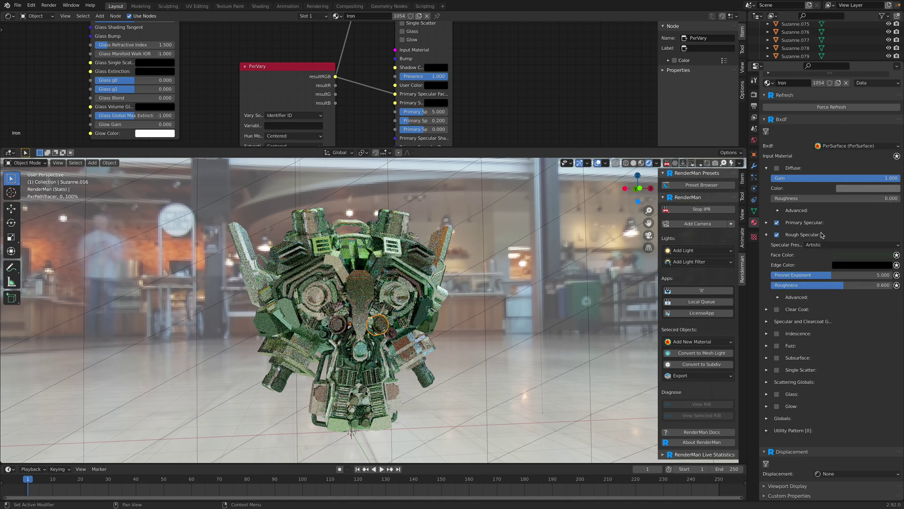
{"action": "scroll", "coordinate": [812, 235], "scroll_direction": "up", "scroll_amount": 1}
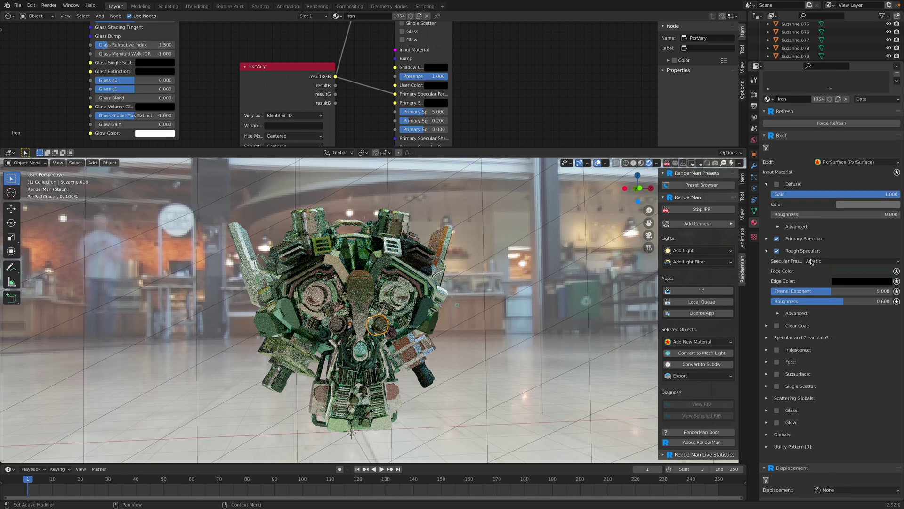
Save the scene file and enlarge the Outliner above the properties
{"action": "left_click", "coordinate": [17, 5]}
{"action": "left_click", "coordinate": [28, 58]}
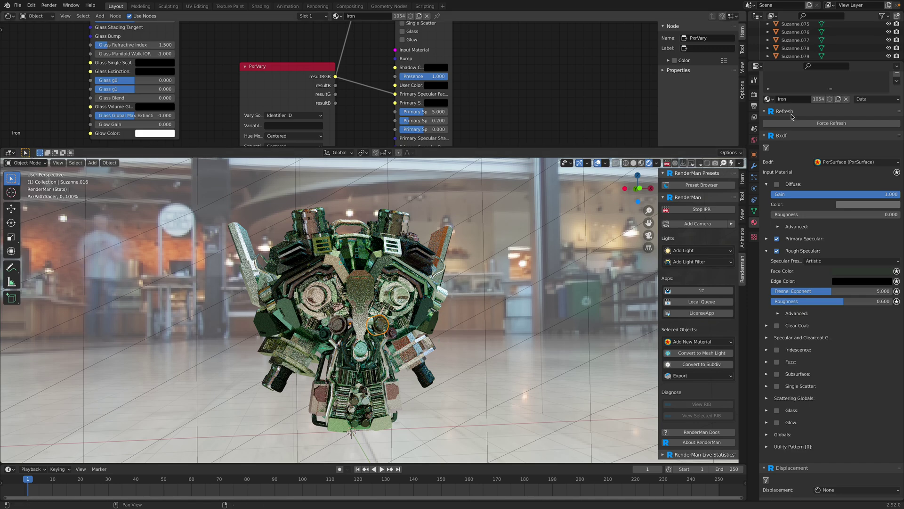
{"action": "left_click_drag", "start_coordinate": [787, 60], "coordinate": [787, 183]}
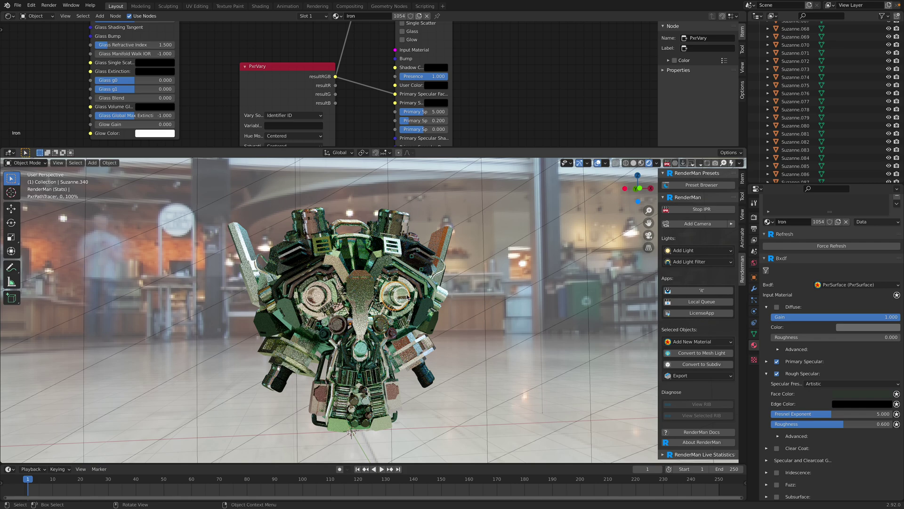
Switch the viewport to solid shading and select both eye pieces of the mechanical head
{"action": "middle_click_drag", "start_coordinate": [384, 294], "coordinate": [378, 297]}
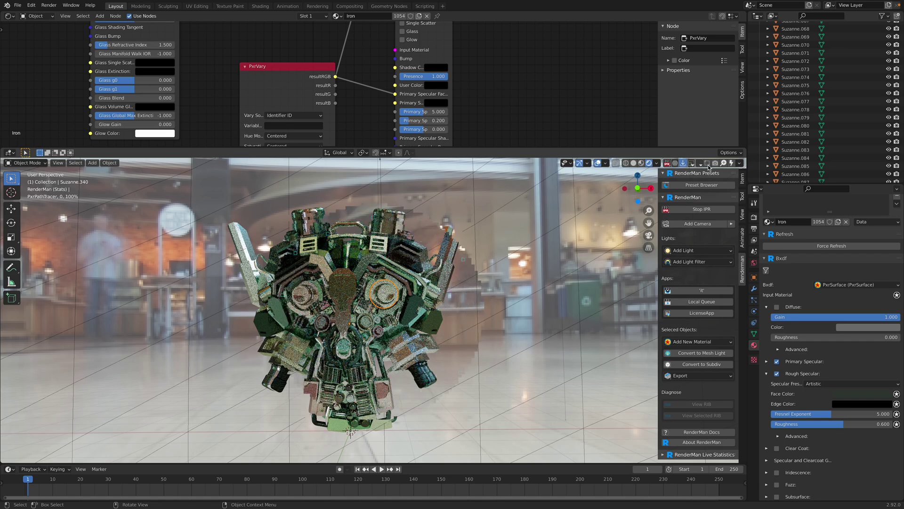
{"action": "left_click", "coordinate": [634, 163]}
{"action": "middle_click_drag", "start_coordinate": [476, 227], "coordinate": [496, 228]}
{"action": "scroll", "coordinate": [307, 316], "scroll_direction": "up", "scroll_amount": 5}
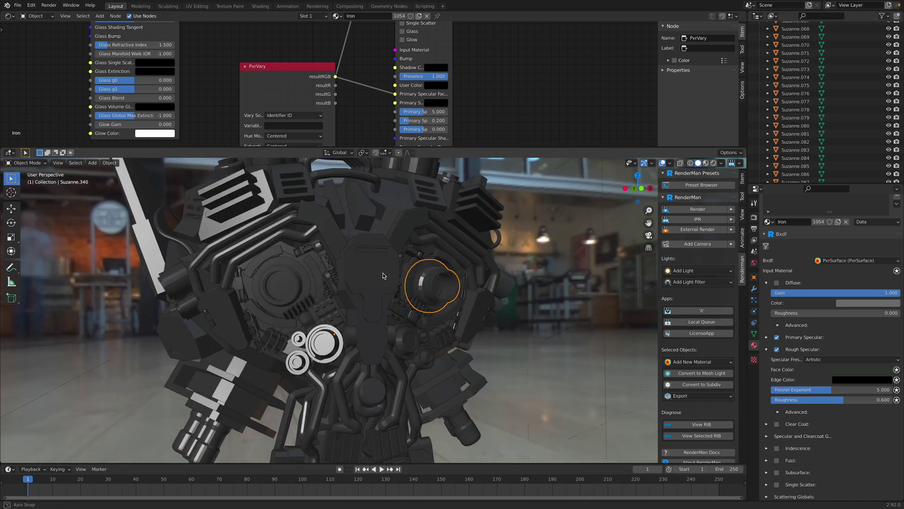
{"action": "left_click", "coordinate": [292, 318]}
{"action": "middle_click_drag", "start_coordinate": [292, 318], "coordinate": [269, 313]}
{"action": "left_click", "coordinate": [391, 304], "text": "shift"}
{"action": "middle_click_drag", "start_coordinate": [436, 303], "coordinate": [362, 306]}
Save robot_monkey_rman_test_006.blend and try moving the two selected eye pieces
{"action": "key", "text": "ctrl+s"}
{"action": "scroll", "coordinate": [361, 321], "scroll_direction": "down", "scroll_amount": 4}
{"action": "key", "text": "g"}
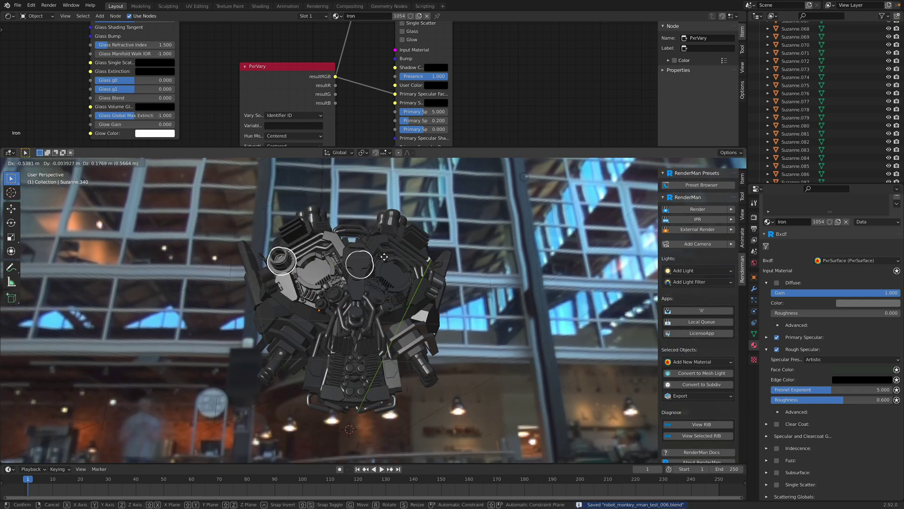
{"action": "key", "text": "Escape"}
{"action": "mouse_move", "coordinate": [446, 271]}
{"action": "middle_mouse_down"}
{"action": "mouse_move", "coordinate": [452, 301]}
{"action": "mouse_move", "coordinate": [449, 285]}
{"action": "middle_mouse_up"}
{"action": "scroll", "coordinate": [453, 302], "scroll_direction": "up", "scroll_amount": 1}
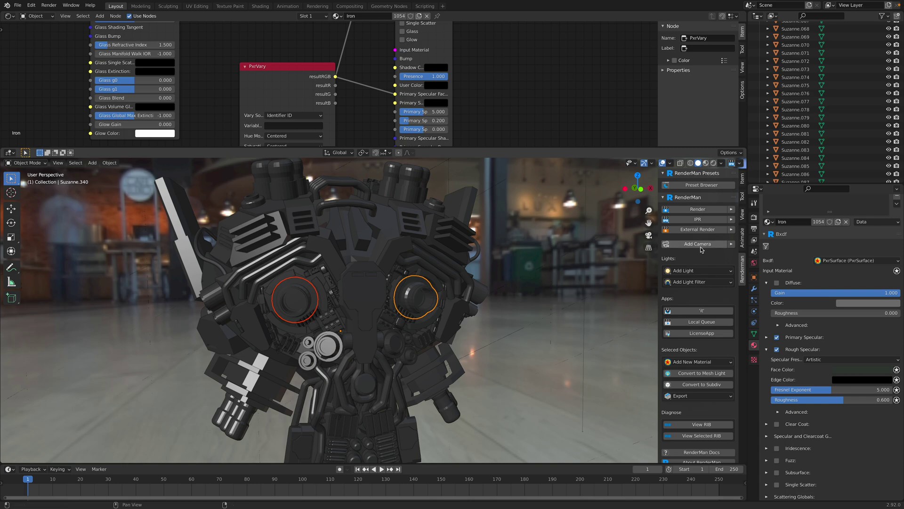
Open the RenderMan Preset Browser at the Metal category and enlarge its preset list
{"action": "left_click", "coordinate": [698, 185]}
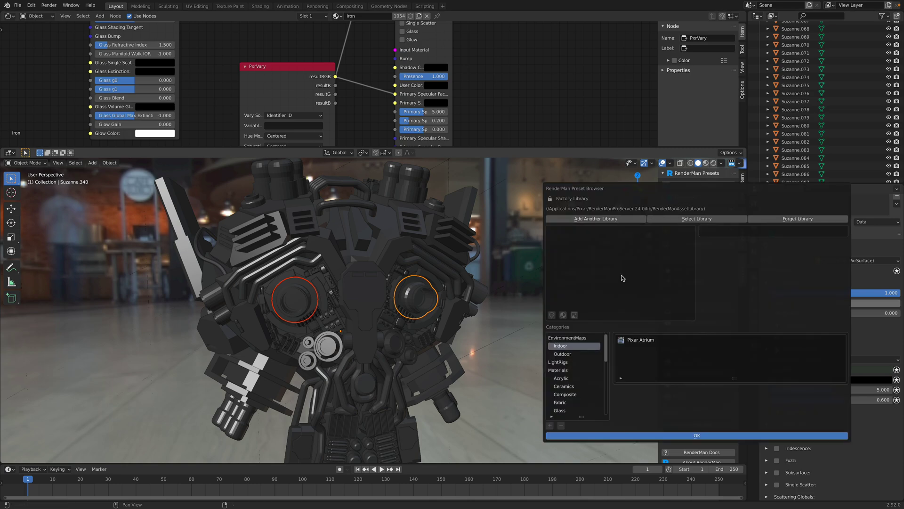
{"action": "scroll", "coordinate": [585, 379], "scroll_direction": "down", "scroll_amount": 7}
{"action": "left_click", "coordinate": [582, 371]}
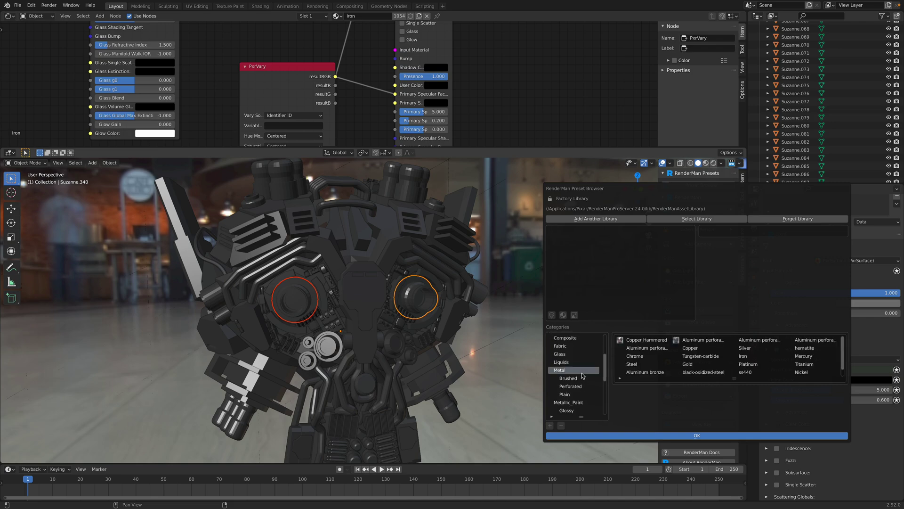
{"action": "left_click_drag", "start_coordinate": [733, 379], "coordinate": [733, 419]}
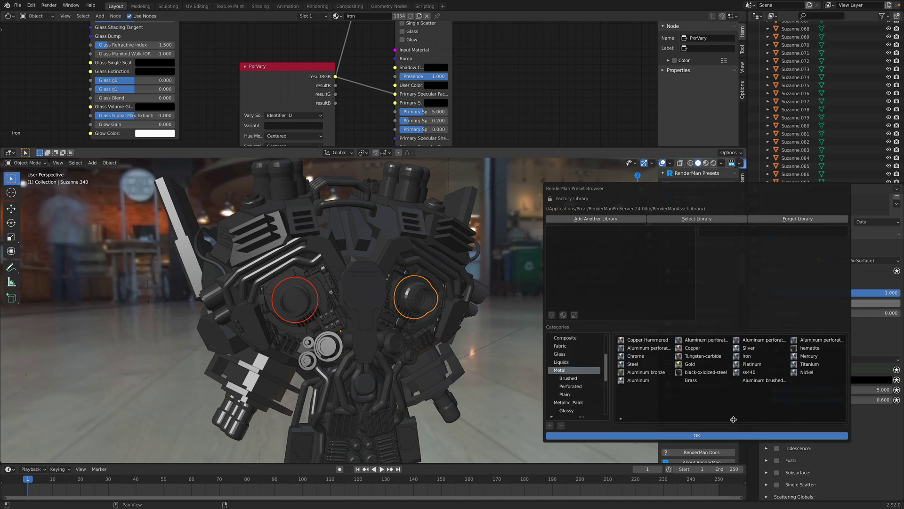
Preview metal presets such as Aluminum bronze, Copper, Gold, Brass and Platinum
{"action": "left_click", "coordinate": [647, 372]}
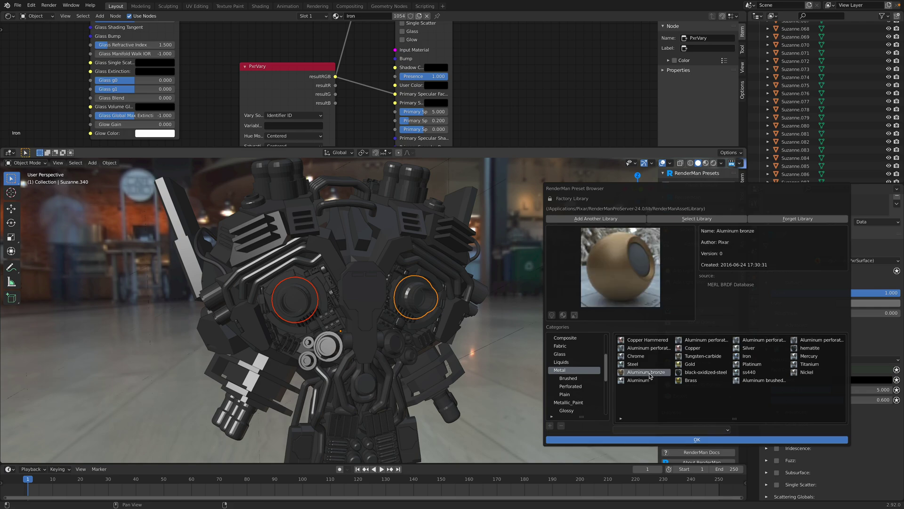
{"action": "left_click", "coordinate": [705, 356]}
{"action": "left_click", "coordinate": [705, 349]}
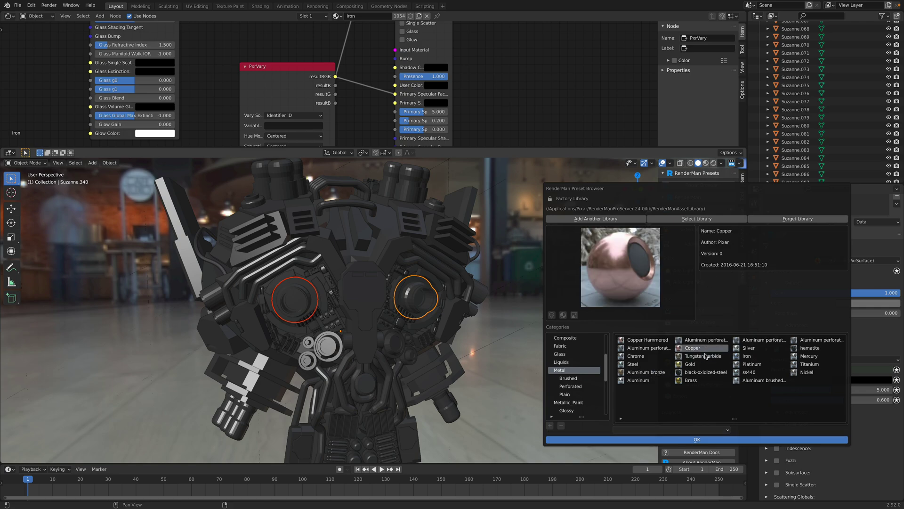
{"action": "left_click", "coordinate": [704, 362]}
{"action": "left_click", "coordinate": [706, 373]}
{"action": "left_click", "coordinate": [708, 381]}
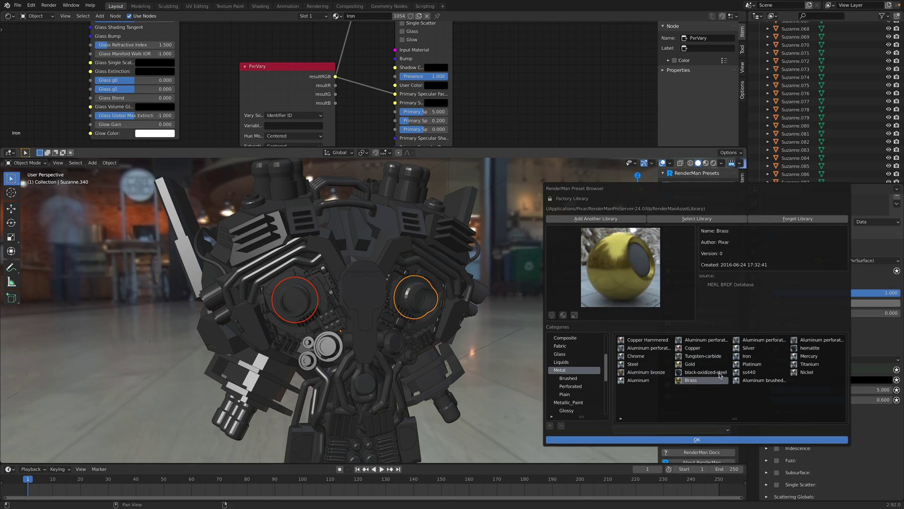
{"action": "left_click", "coordinate": [764, 365]}
{"action": "left_click", "coordinate": [765, 348]}
{"action": "left_click", "coordinate": [765, 373]}
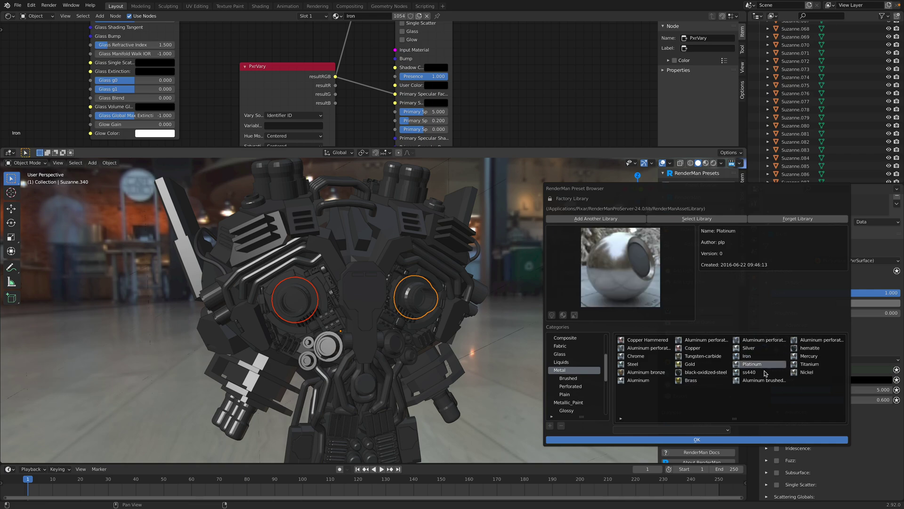
Import the Aluminum brushed circle preset and assign it to the two selected eye pieces
{"action": "left_click", "coordinate": [766, 380]}
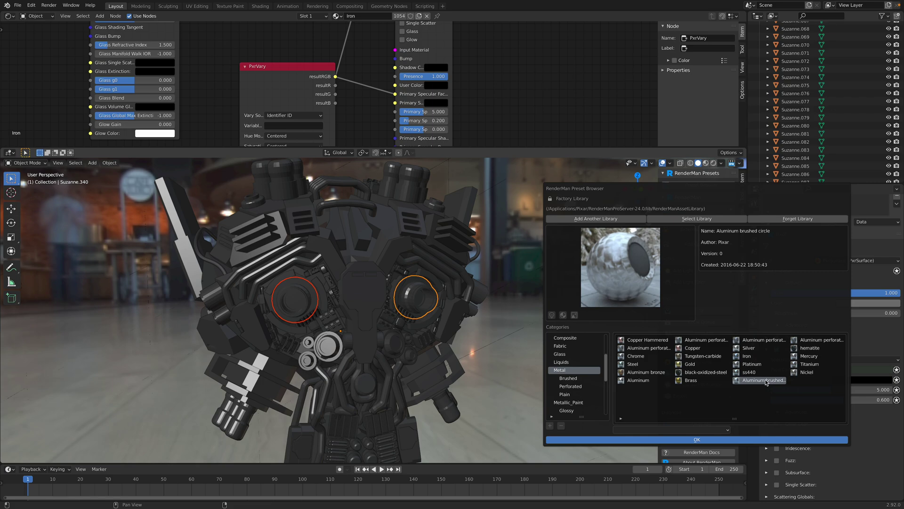
{"action": "left_click", "coordinate": [707, 429]}
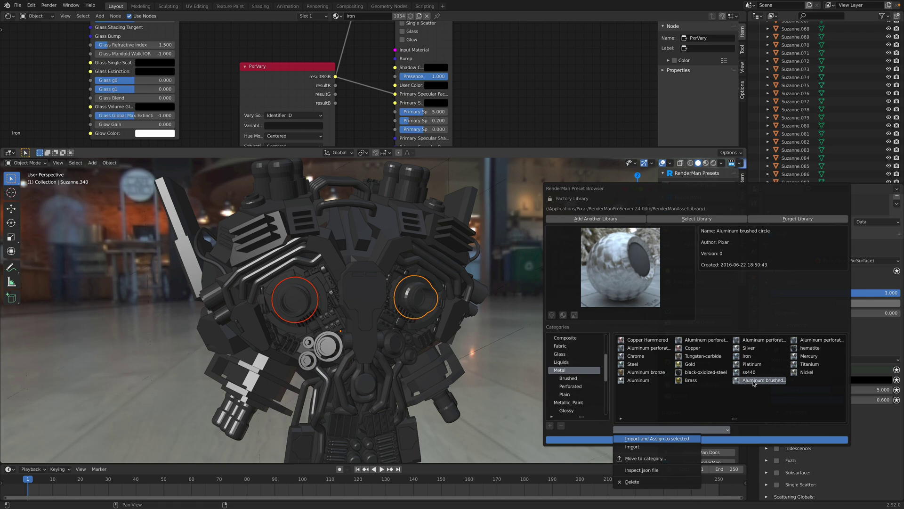
{"action": "left_click", "coordinate": [657, 439]}
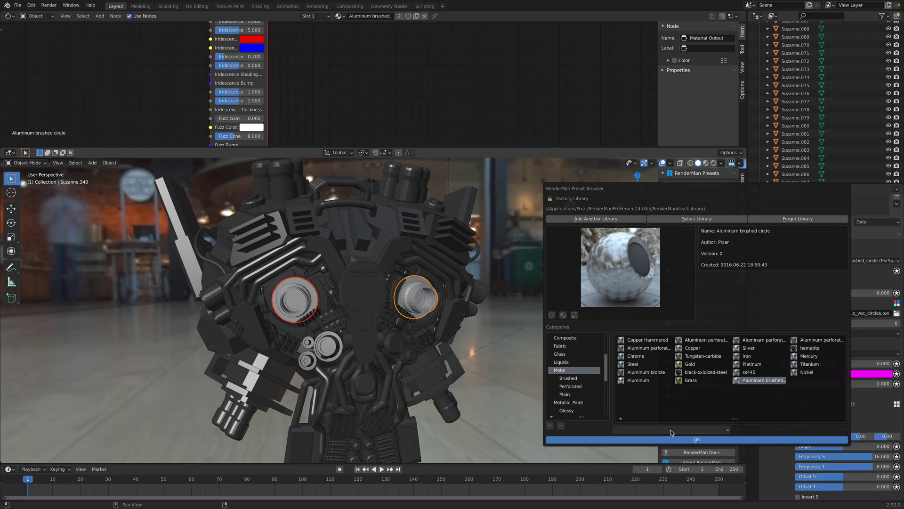
{"action": "middle_click_drag", "start_coordinate": [453, 283], "coordinate": [446, 302]}
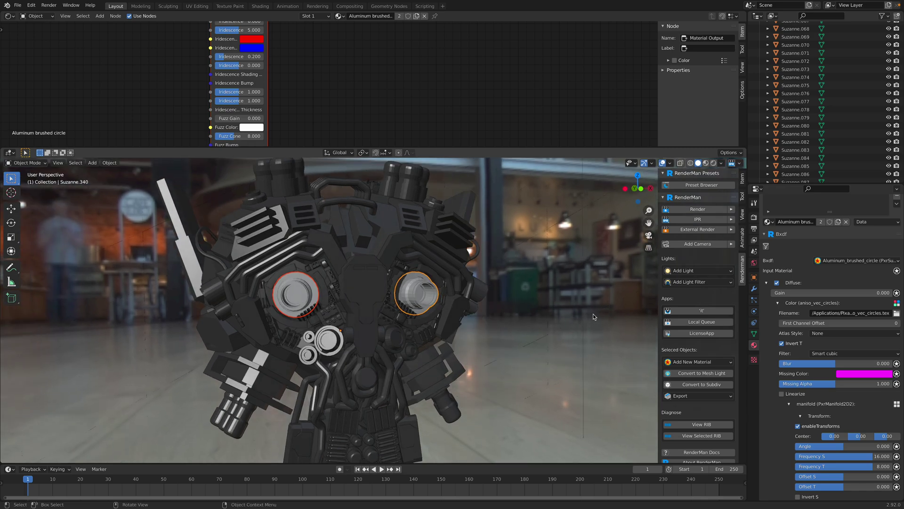
Inspect the active eye piece's vertex colors and preview the brushed aluminum eyes in the live RenderMan viewport render
{"action": "left_click", "coordinate": [754, 334]}
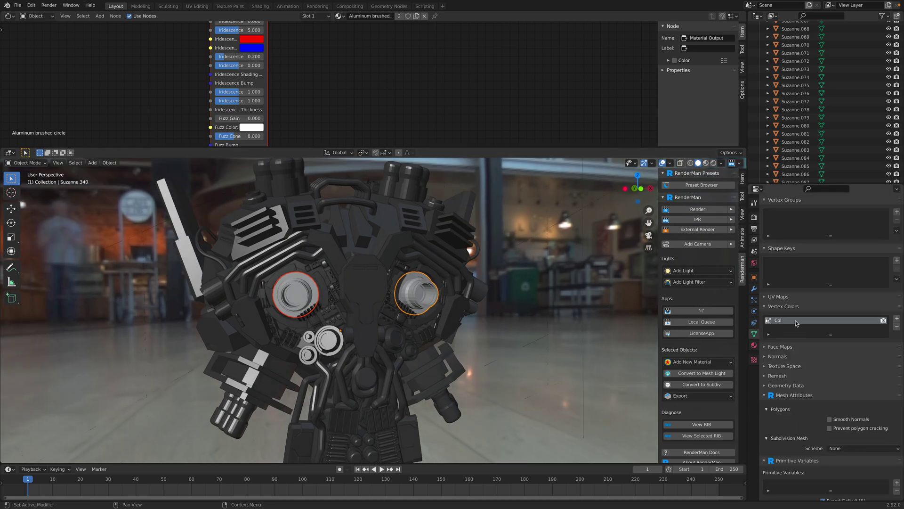
{"action": "middle_click_drag", "start_coordinate": [506, 309], "coordinate": [512, 305]}
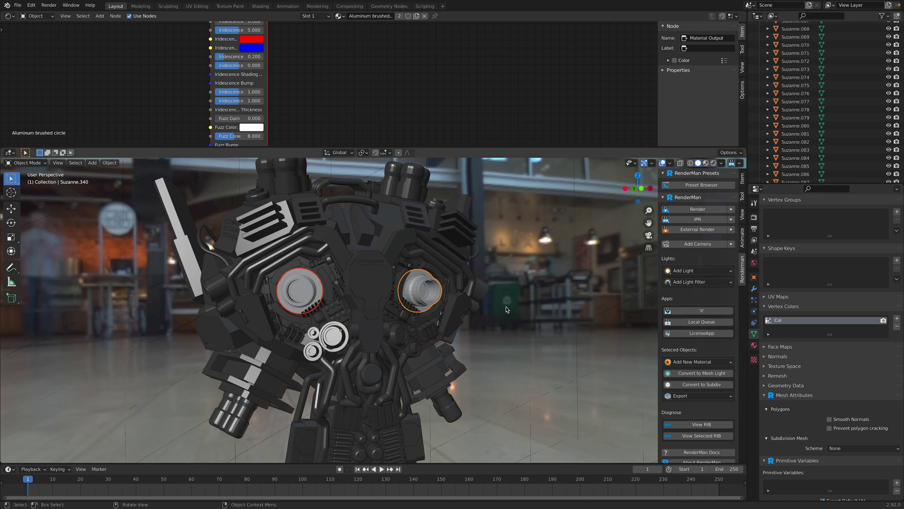
{"action": "left_click", "coordinate": [732, 164]}
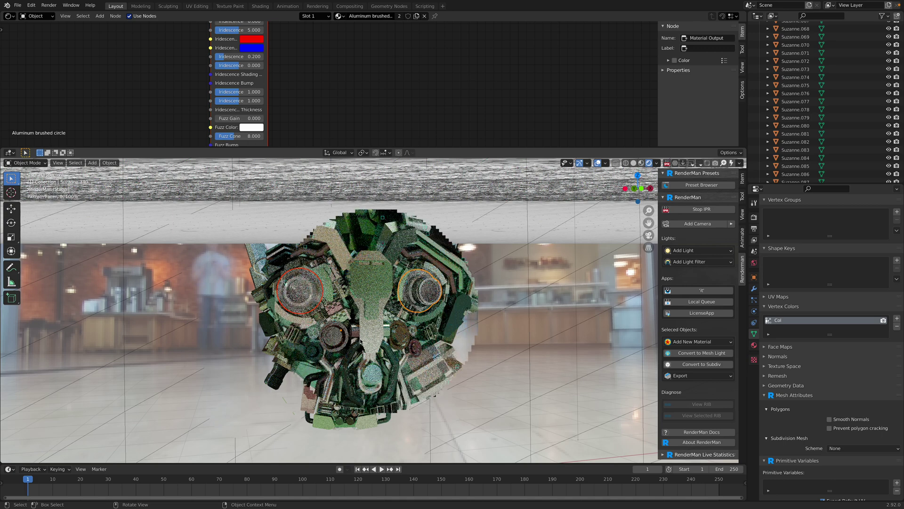
{"action": "left_click", "coordinate": [665, 163]}
Select the curved pipes around the mouth, including the central loop and the outer pipes on both sides
{"action": "mouse_move", "coordinate": [396, 354]}
{"action": "middle_mouse_down"}
{"action": "mouse_move", "coordinate": [396, 339]}
{"action": "mouse_move", "coordinate": [375, 335]}
{"action": "middle_mouse_up"}
{"action": "scroll", "coordinate": [387, 347], "scroll_direction": "up", "scroll_amount": 3}
{"action": "left_click", "coordinate": [276, 315]}
{"action": "middle_click_drag", "start_coordinate": [310, 304], "coordinate": [322, 296]}
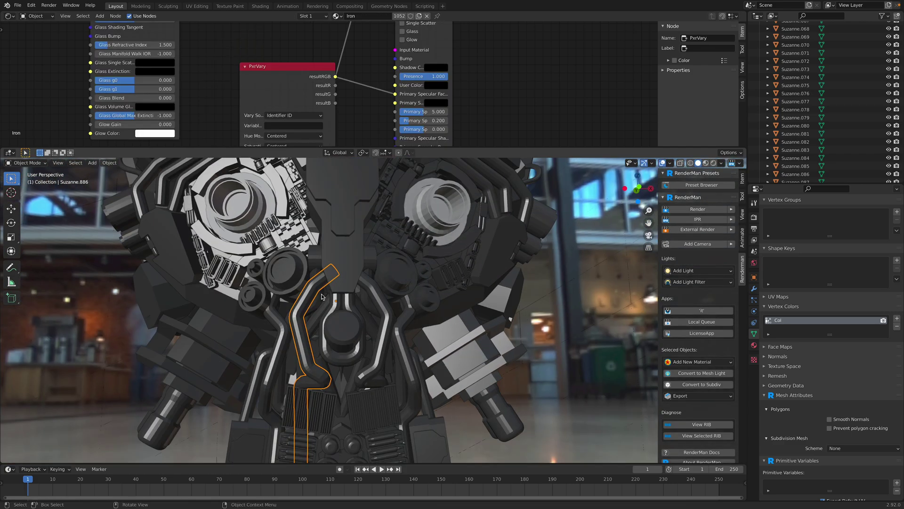
{"action": "left_click", "coordinate": [377, 299], "text": "shift"}
{"action": "scroll", "coordinate": [380, 301], "scroll_direction": "up", "scroll_amount": 2}
{"action": "left_click", "coordinate": [331, 299], "text": "shift"}
{"action": "left_click", "coordinate": [331, 300], "text": "shift"}
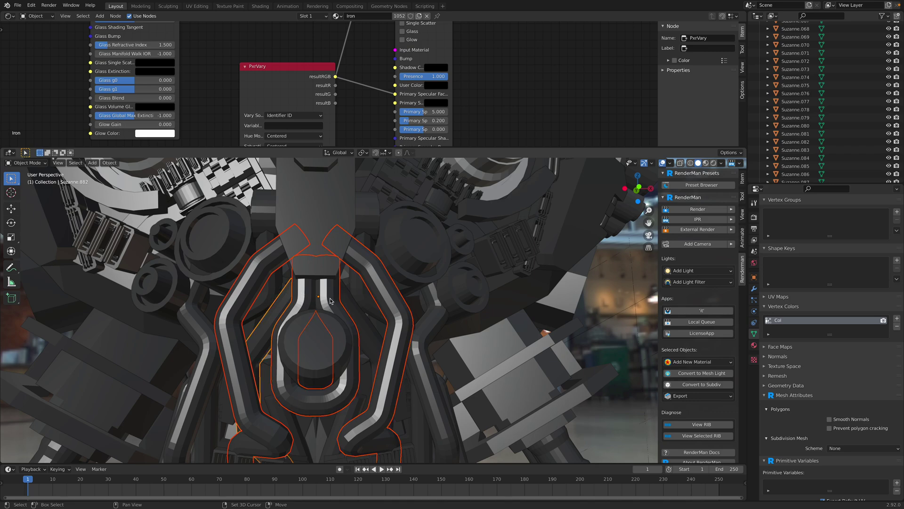
{"action": "left_click", "coordinate": [351, 310], "text": "shift"}
{"action": "scroll", "coordinate": [369, 323], "scroll_direction": "down", "scroll_amount": 2}
{"action": "left_click", "coordinate": [405, 340], "text": "shift"}
{"action": "scroll", "coordinate": [368, 330], "scroll_direction": "down", "scroll_amount": 3}
{"action": "middle_click_drag", "start_coordinate": [369, 330], "coordinate": [377, 323]}
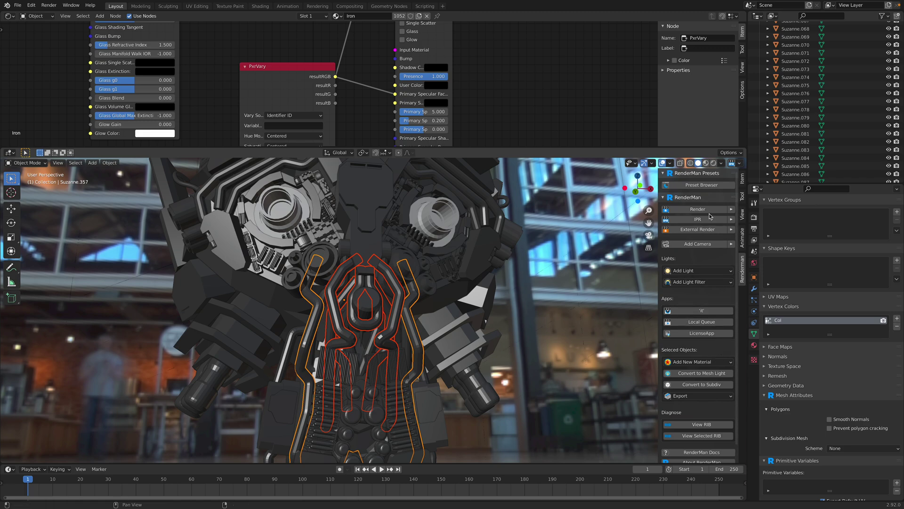
Preview the Frosted Glass SG preset, then import Industrial Glass from the Glass category and assign it to the selected pipes
{"action": "left_click", "coordinate": [693, 185]}
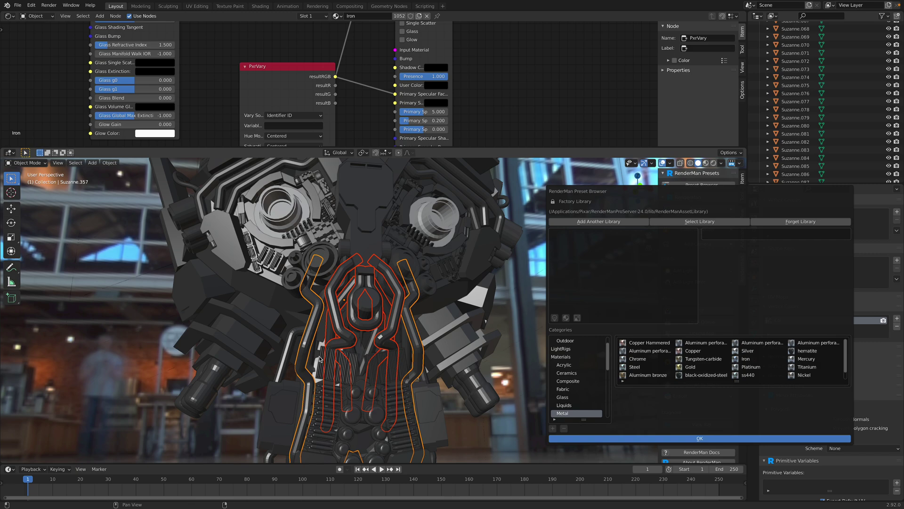
{"action": "left_click", "coordinate": [563, 397]}
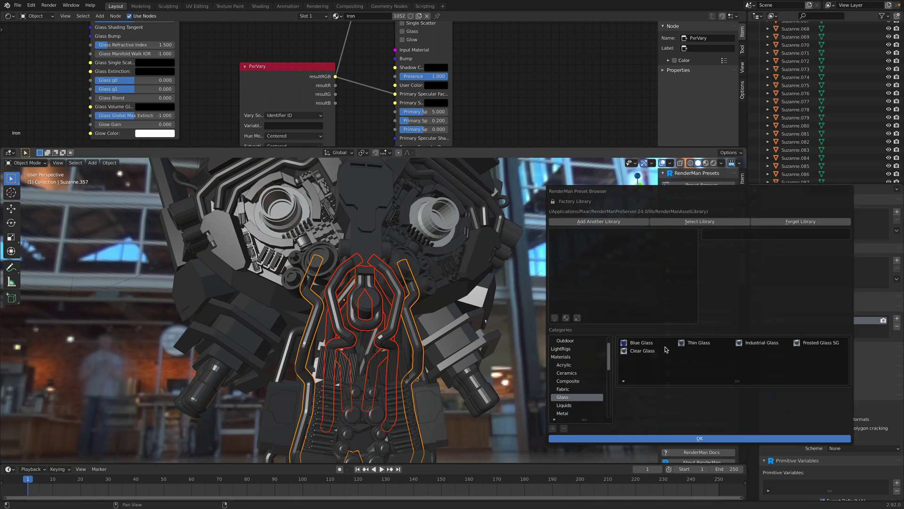
{"action": "left_click", "coordinate": [810, 343]}
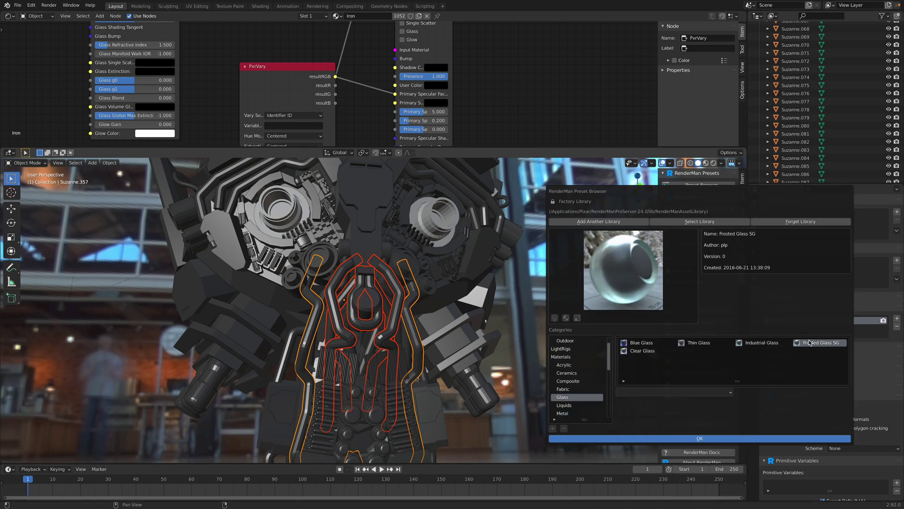
{"action": "left_click", "coordinate": [749, 345]}
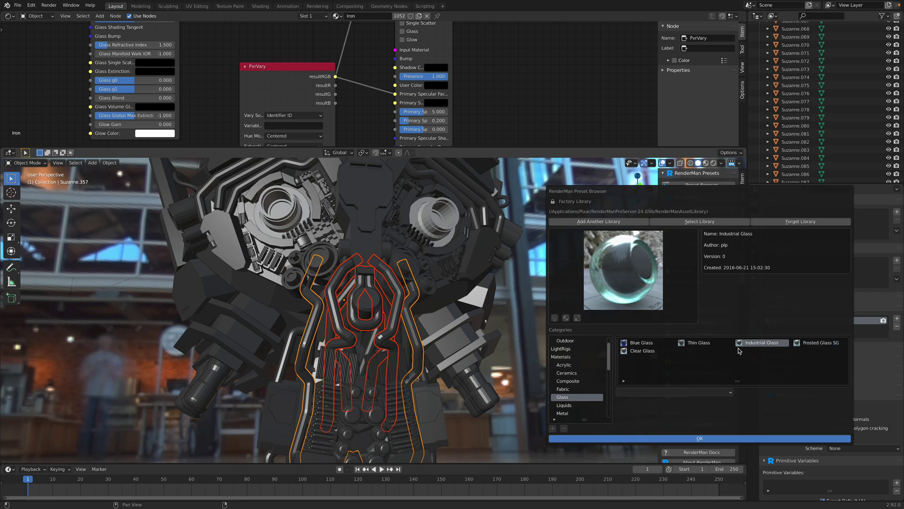
{"action": "left_click", "coordinate": [641, 393]}
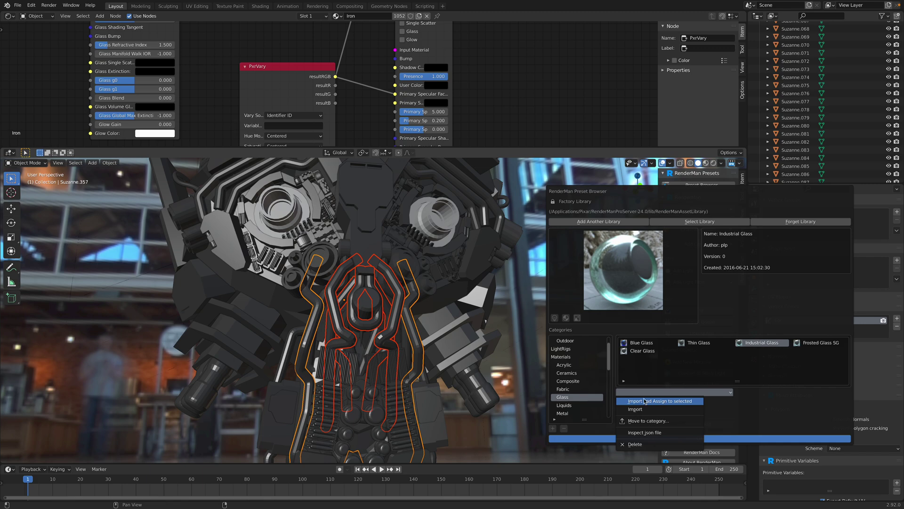
{"action": "left_click", "coordinate": [660, 438]}
Save robot_monkey_rman_test_006.blend and check the glass pipes in the live RenderMan viewport render
{"action": "middle_click_drag", "start_coordinate": [405, 301], "coordinate": [351, 266]}
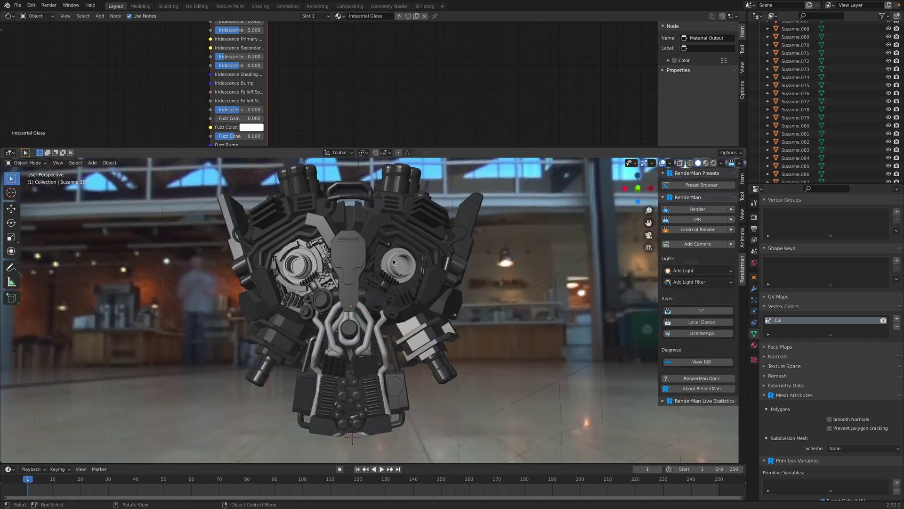
{"action": "key", "text": "ctrl+s"}
{"action": "scroll", "coordinate": [405, 250], "scroll_direction": "up", "scroll_amount": 2}
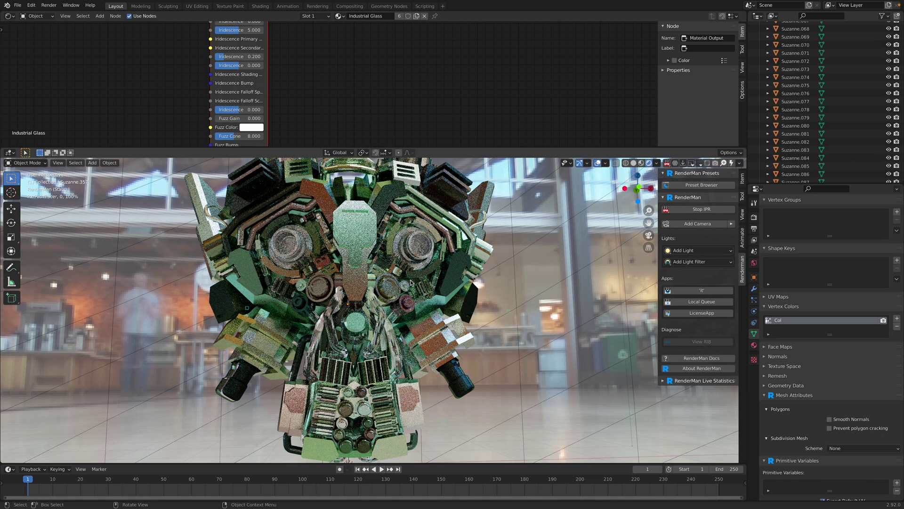
{"action": "left_click", "coordinate": [667, 165]}
{"action": "scroll", "coordinate": [393, 305], "scroll_direction": "down", "scroll_amount": 1}
{"action": "middle_click_drag", "start_coordinate": [393, 306], "coordinate": [368, 313]}
{"action": "key", "text": "ctrl+s"}
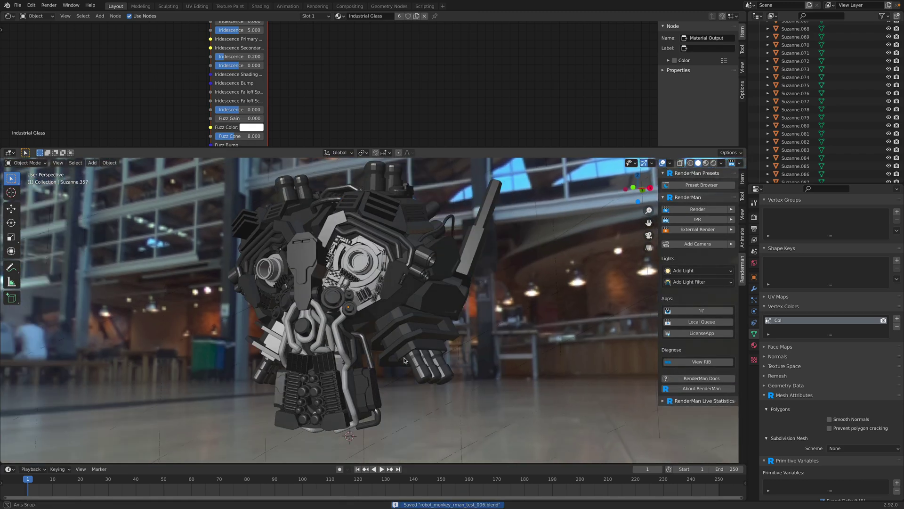
Select the exhaust-like cylinders at the ends of the lower side arms on both sides of the head
{"action": "left_click", "coordinate": [418, 376]}
{"action": "middle_click_drag", "start_coordinate": [418, 375], "coordinate": [406, 375]}
{"action": "left_click", "coordinate": [420, 374], "text": "shift"}
{"action": "left_click", "coordinate": [430, 374], "text": "shift"}
{"action": "middle_click_drag", "start_coordinate": [307, 345], "coordinate": [372, 247]}
{"action": "left_click", "coordinate": [343, 375], "text": "shift"}
{"action": "left_click", "coordinate": [319, 377], "text": "shift"}
{"action": "left_click", "coordinate": [310, 380], "text": "shift"}
{"action": "scroll", "coordinate": [371, 248], "scroll_direction": "up", "scroll_amount": 2}
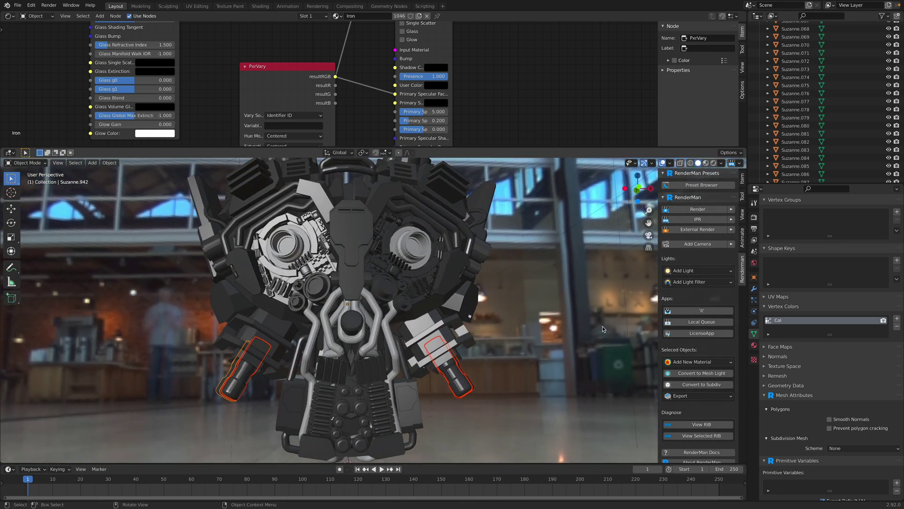
Preview the perforated aluminum presets in the Preset Browser's Metal category, including the cross, disk and dash patterns
{"action": "left_click", "coordinate": [702, 185]}
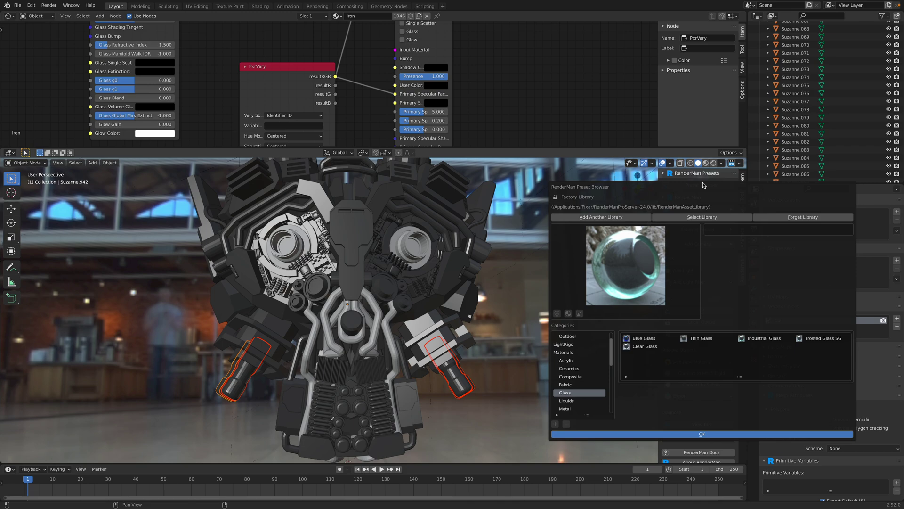
{"action": "scroll", "coordinate": [584, 385], "scroll_direction": "down", "scroll_amount": 2}
{"action": "scroll", "coordinate": [589, 371], "scroll_direction": "down", "scroll_amount": 3}
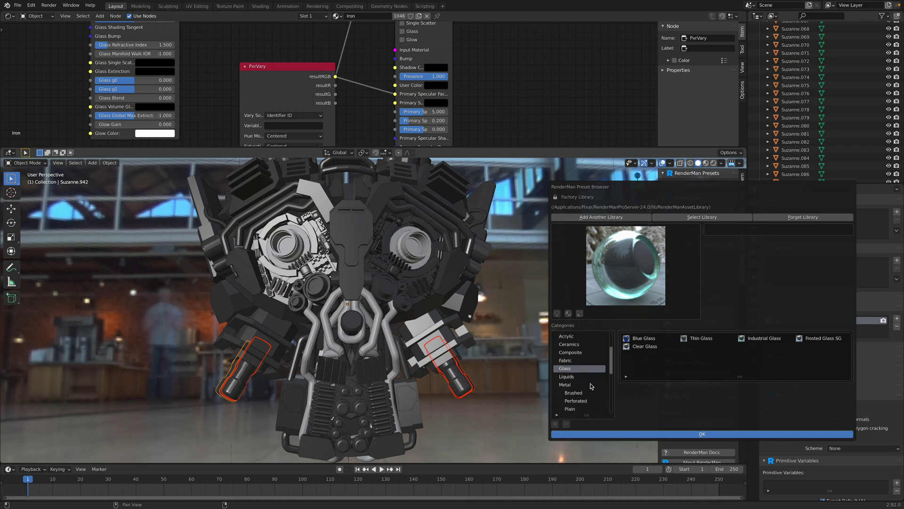
{"action": "left_click", "coordinate": [592, 385]}
{"action": "scroll", "coordinate": [593, 384], "scroll_direction": "down", "scroll_amount": 2}
{"action": "left_click", "coordinate": [586, 386]}
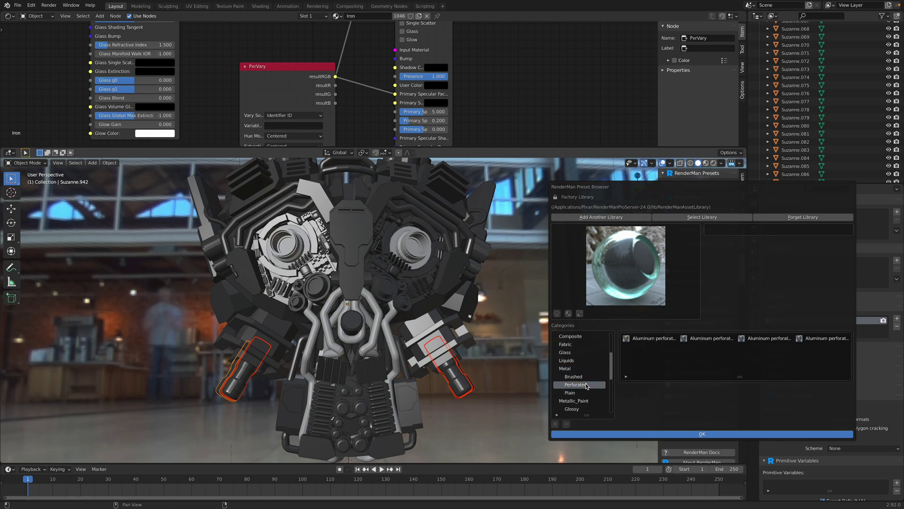
{"action": "left_click", "coordinate": [640, 342]}
{"action": "left_click", "coordinate": [706, 339]}
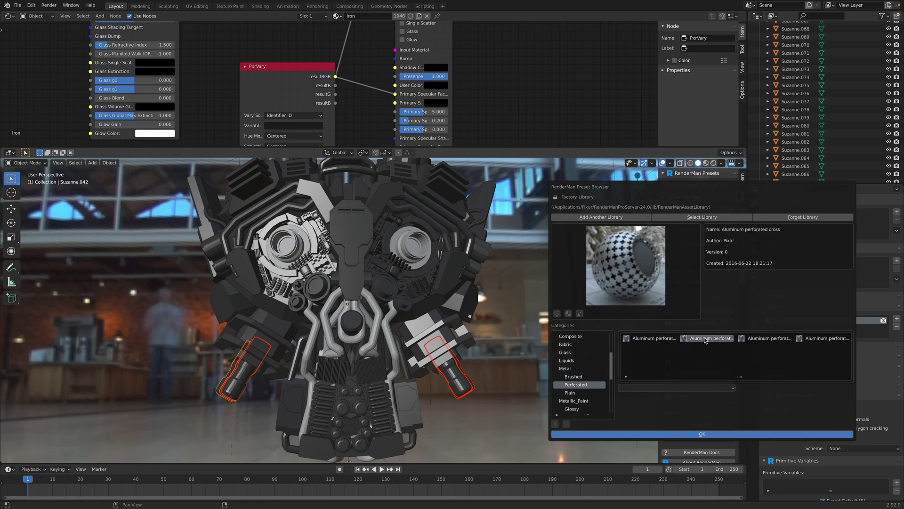
{"action": "left_click", "coordinate": [675, 339]}
{"action": "left_click", "coordinate": [789, 341]}
{"action": "left_click", "coordinate": [817, 341]}
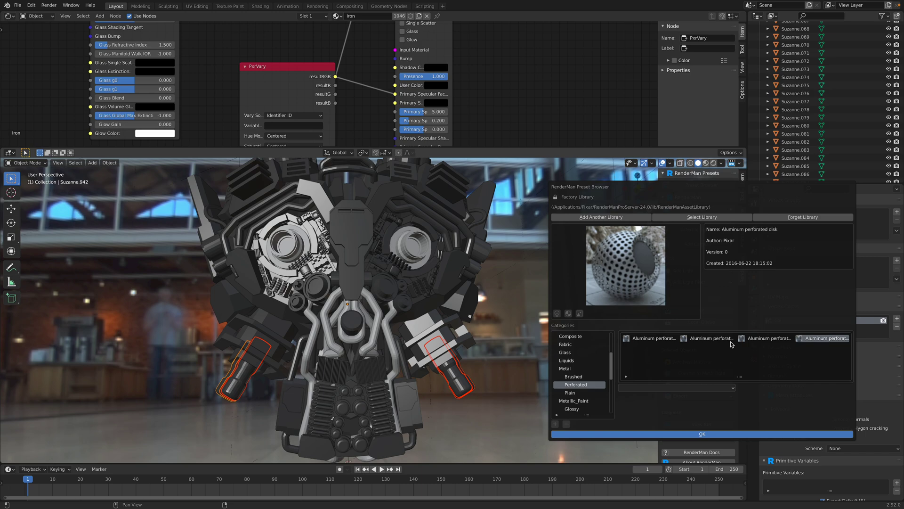
{"action": "left_click", "coordinate": [674, 341]}
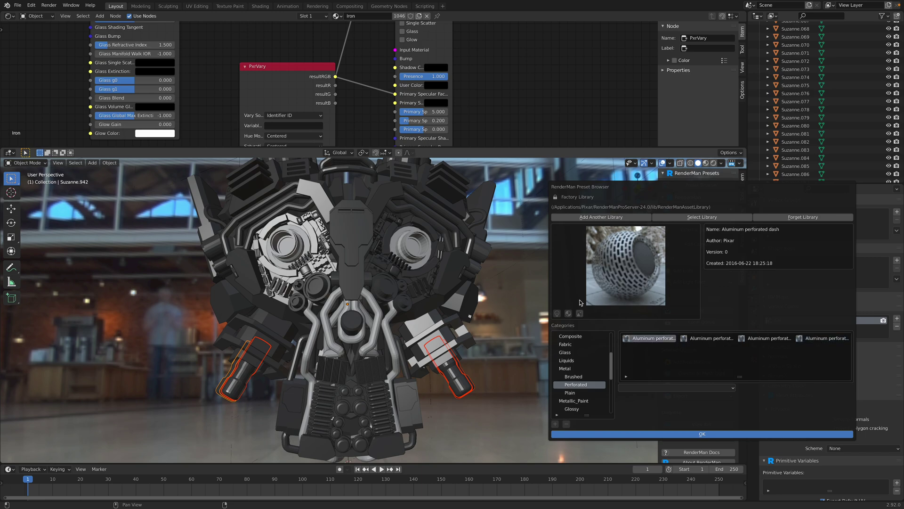
Preview plain metal presets such as Gold, Tungsten-carbide and black-oxidized-steel
{"action": "left_click", "coordinate": [595, 392]}
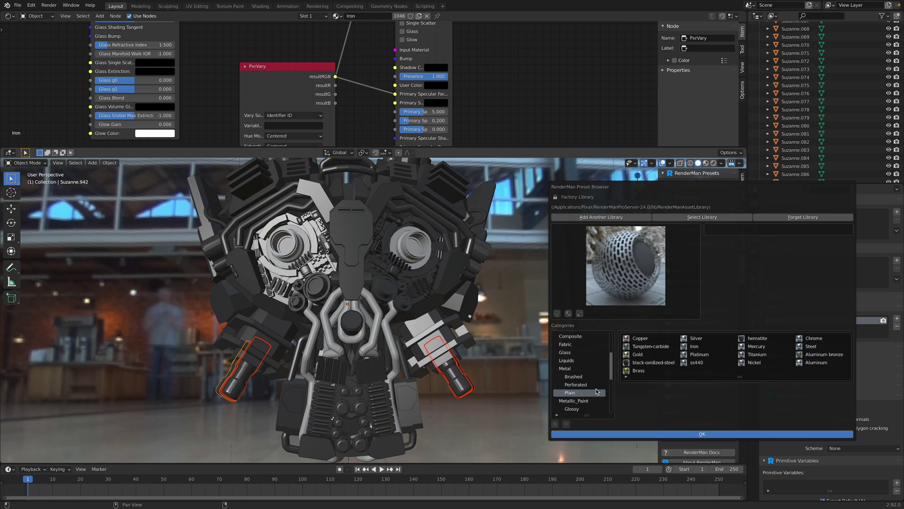
{"action": "left_click", "coordinate": [657, 357]}
{"action": "left_click", "coordinate": [658, 347]}
{"action": "left_click", "coordinate": [658, 361]}
{"action": "left_click", "coordinate": [659, 348]}
{"action": "left_click", "coordinate": [658, 355]}
{"action": "left_click", "coordinate": [660, 347]}
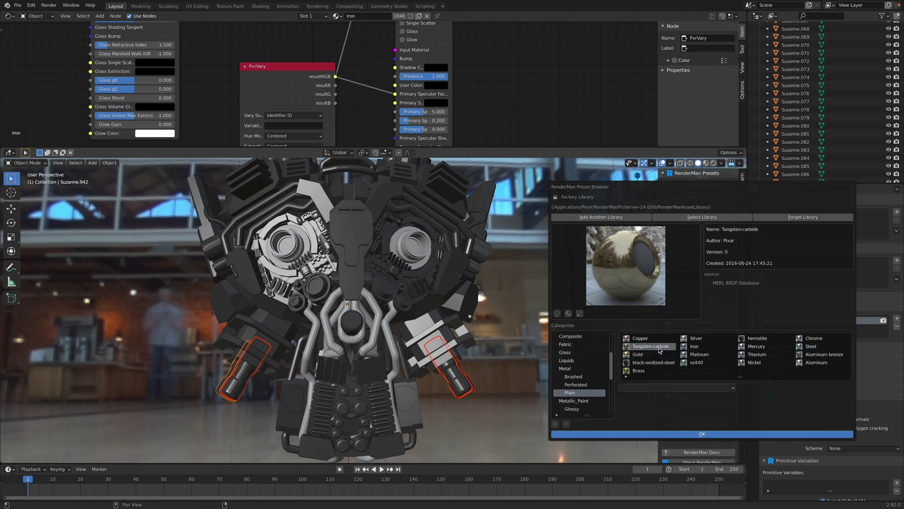
Import the Brass preset and assign it to the selected cylinders, then preview Aluminum perforated dash in the Perforated category
{"action": "left_click", "coordinate": [650, 372]}
{"action": "left_click", "coordinate": [675, 387]}
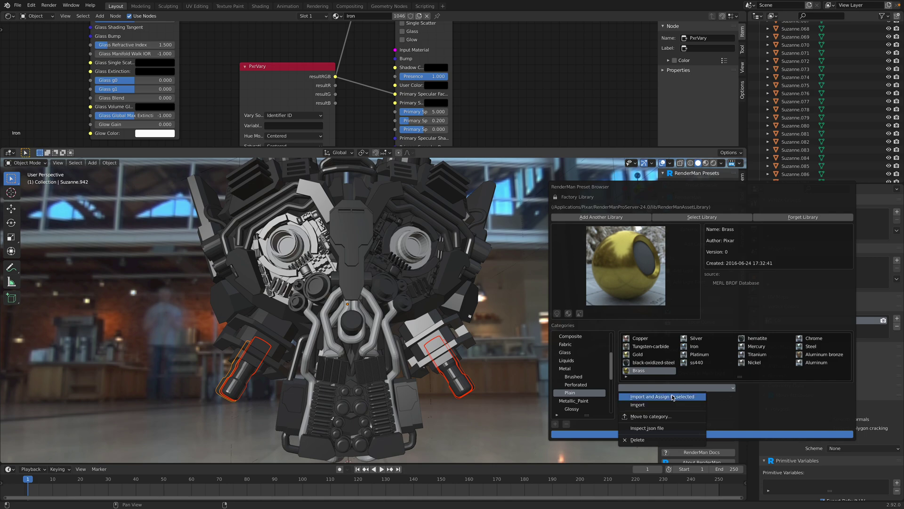
{"action": "left_click", "coordinate": [579, 386]}
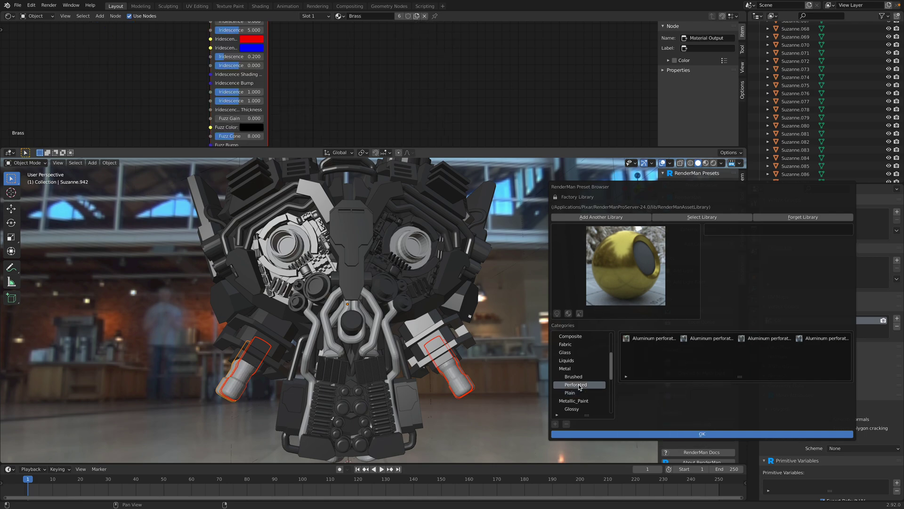
{"action": "left_click", "coordinate": [661, 339]}
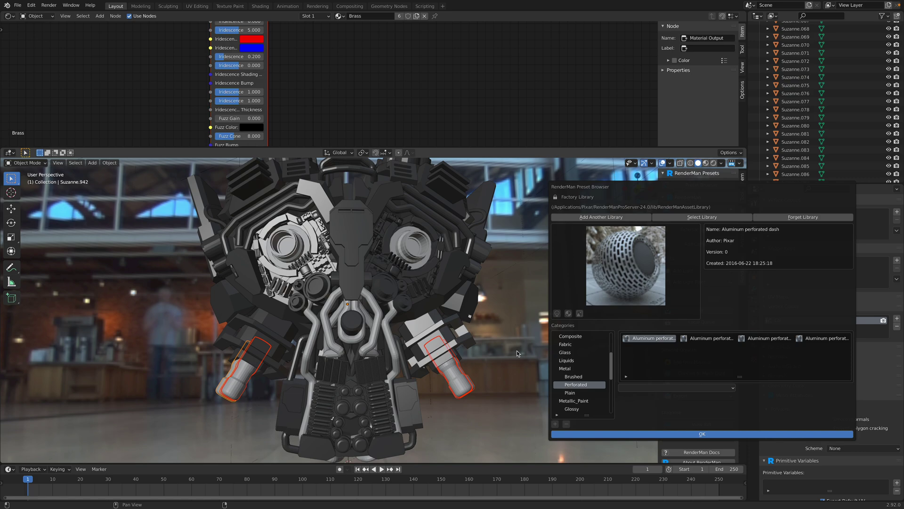
Select the head's armour plates: the nose and brow plates, the side plates on both sides, and the two base pads
{"action": "middle_click_drag", "start_coordinate": [460, 356], "coordinate": [379, 312]}
{"action": "left_click", "coordinate": [374, 403]}
{"action": "left_click", "coordinate": [375, 302], "text": "shift"}
{"action": "left_click", "coordinate": [399, 244], "text": "shift"}
{"action": "left_click", "coordinate": [340, 242], "text": "shift"}
{"action": "mouse_move", "coordinate": [341, 242]}
{"action": "middle_mouse_down"}
{"action": "mouse_move", "coordinate": [393, 263]}
{"action": "mouse_move", "coordinate": [326, 279]}
{"action": "mouse_move", "coordinate": [327, 250]}
{"action": "middle_mouse_up"}
{"action": "left_click", "coordinate": [326, 251], "text": "shift"}
{"action": "left_click", "coordinate": [332, 281], "text": "shift"}
{"action": "middle_click_drag", "start_coordinate": [333, 283], "coordinate": [325, 250]}
{"action": "left_click", "coordinate": [398, 259], "text": "shift"}
{"action": "left_click", "coordinate": [396, 290], "text": "shift"}
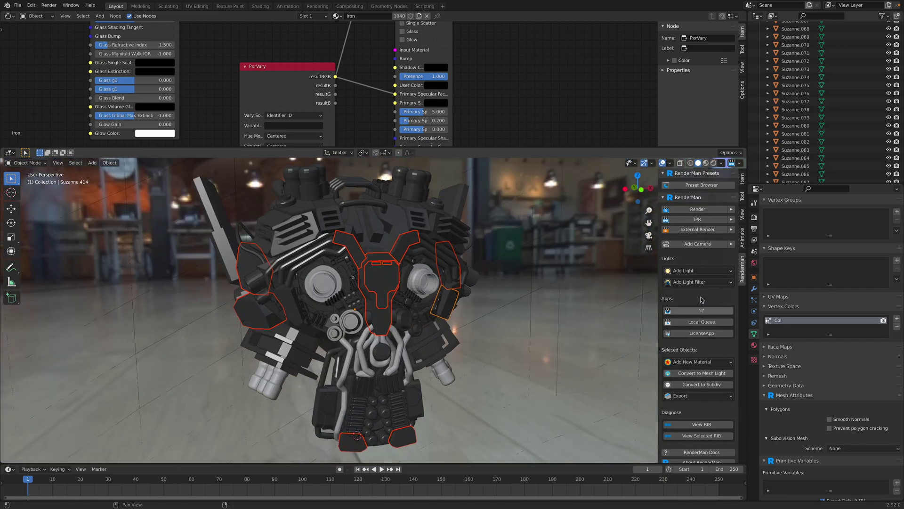
Import the Aluminum perforated dash preset, assign it to the selected armour plates, and save the file
{"action": "left_click", "coordinate": [701, 185]}
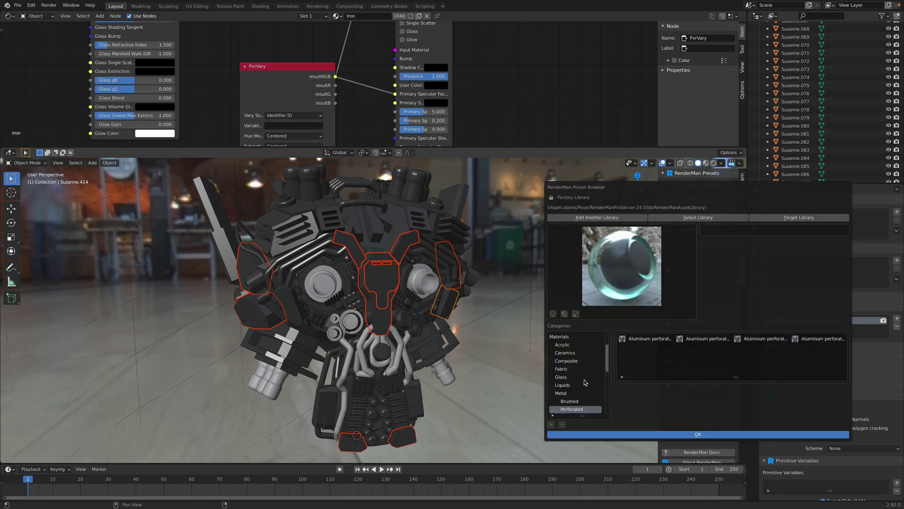
{"action": "left_click", "coordinate": [582, 393]}
{"action": "scroll", "coordinate": [583, 375], "scroll_direction": "down", "scroll_amount": 1}
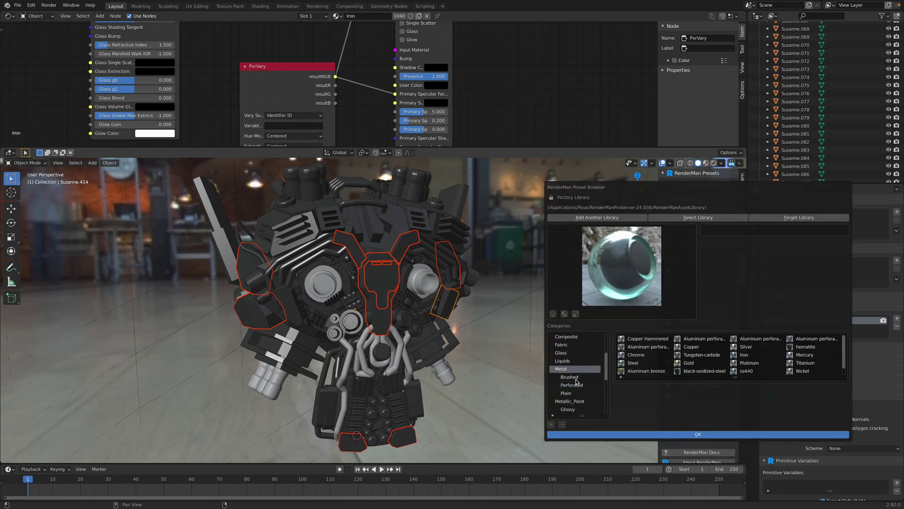
{"action": "left_click", "coordinate": [570, 376]}
{"action": "left_click", "coordinate": [577, 385]}
{"action": "left_click", "coordinate": [646, 339]}
{"action": "left_click", "coordinate": [645, 388]}
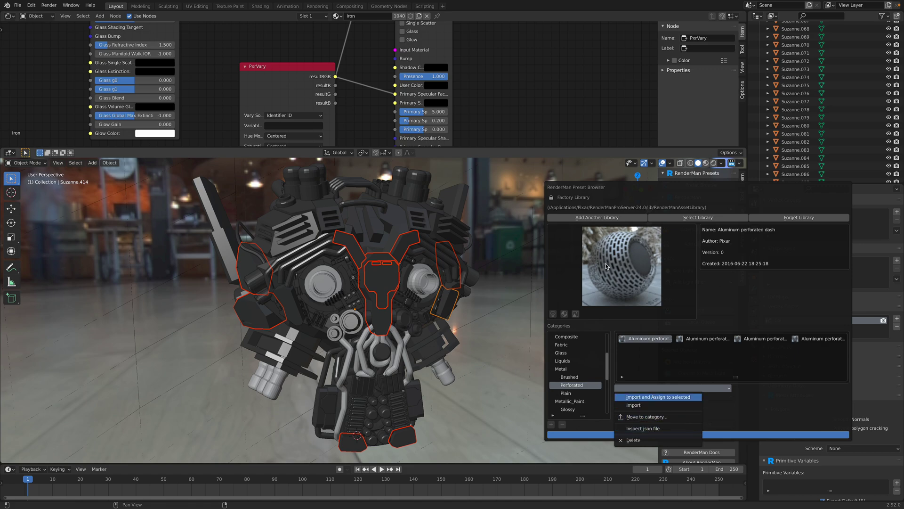
{"action": "key", "text": "Return"}
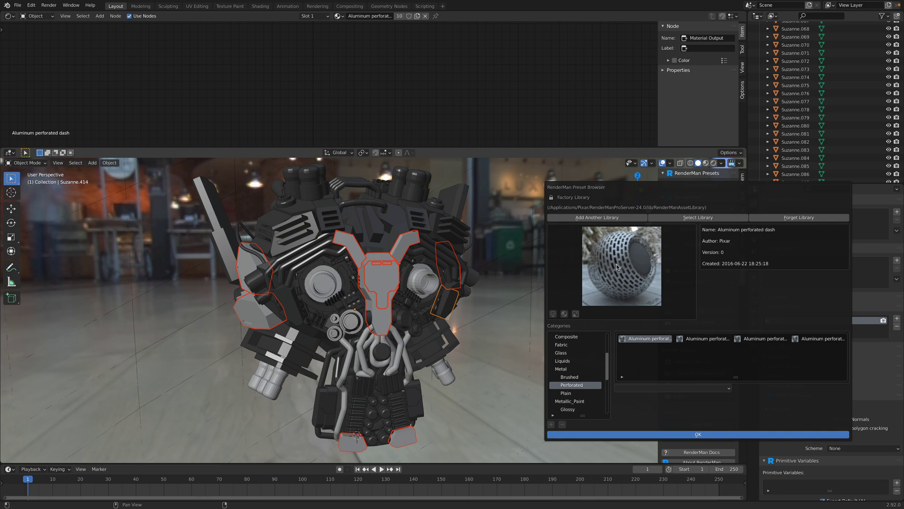
{"action": "left_click", "coordinate": [686, 435]}
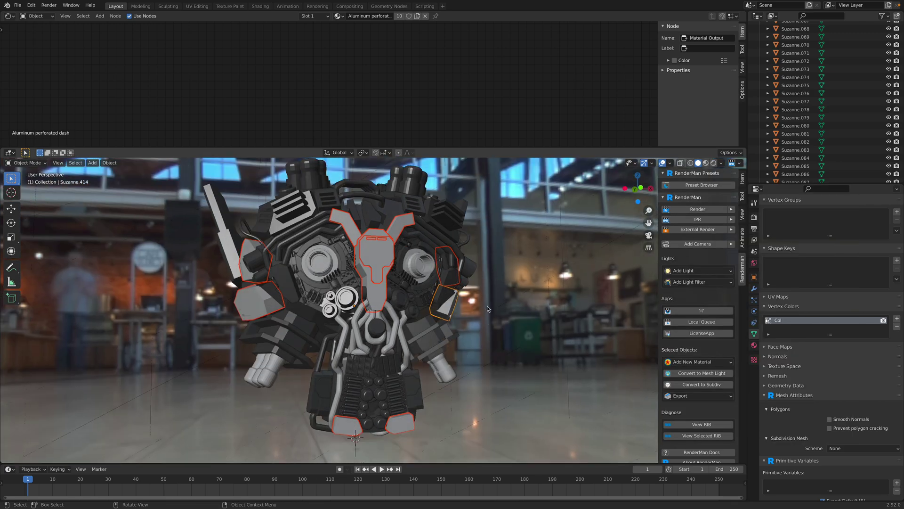
{"action": "key", "text": "ctrl+s"}
Select the remaining iron pipes around the eyes, mouth and lower jaw on both sides of the head
{"action": "left_click", "coordinate": [487, 307]}
{"action": "scroll", "coordinate": [471, 304], "scroll_direction": "up", "scroll_amount": 2}
{"action": "middle_click_drag", "start_coordinate": [464, 303], "coordinate": [400, 299]}
{"action": "scroll", "coordinate": [401, 298], "scroll_direction": "down", "scroll_amount": 1}
{"action": "scroll", "coordinate": [400, 298], "scroll_direction": "up", "scroll_amount": 3}
{"action": "left_click", "coordinate": [400, 295]}
{"action": "middle_click_drag", "start_coordinate": [372, 394], "coordinate": [415, 236]}
{"action": "left_click", "coordinate": [324, 271], "text": "shift"}
{"action": "left_click", "coordinate": [398, 279], "text": "shift"}
{"action": "left_click", "coordinate": [354, 303], "text": "shift"}
{"action": "left_click", "coordinate": [334, 284], "text": "shift"}
{"action": "left_click", "coordinate": [380, 289], "text": "shift"}
{"action": "left_click", "coordinate": [442, 265], "text": "shift"}
{"action": "left_click", "coordinate": [315, 246], "text": "shift"}
{"action": "scroll", "coordinate": [414, 264], "scroll_direction": "up", "scroll_amount": 3}
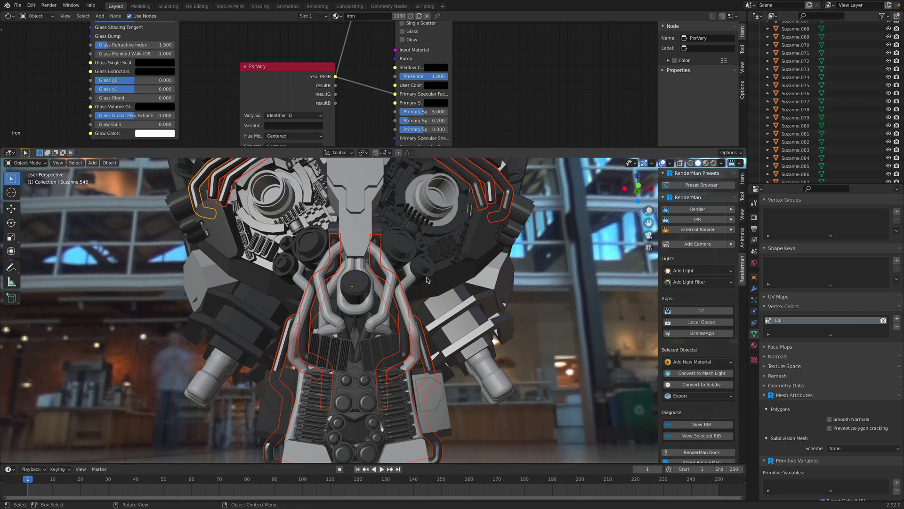
Link the Industrial Glass material from the inner mouth pipe to all selected pipes and save the file
{"action": "middle_click_drag", "start_coordinate": [405, 306], "coordinate": [386, 317]}
{"action": "left_click", "coordinate": [384, 321], "text": "shift"}
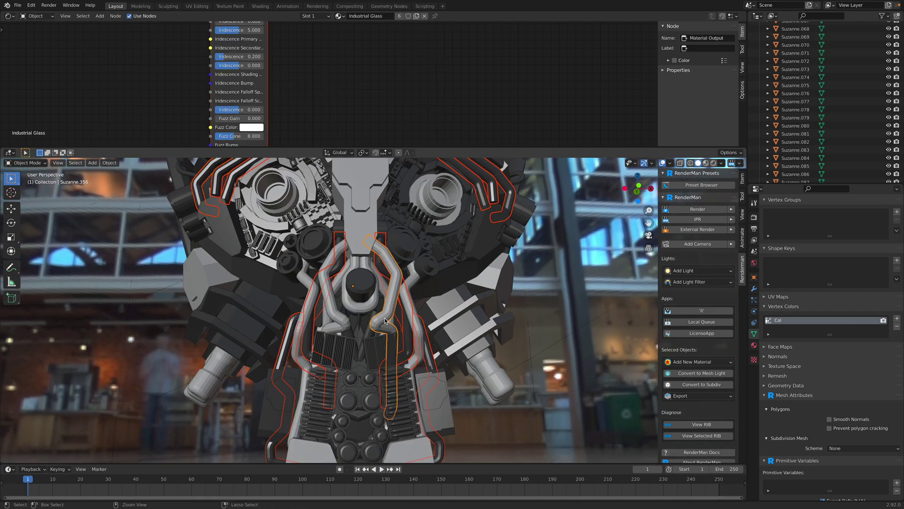
{"action": "key", "text": "ctrl+l"}
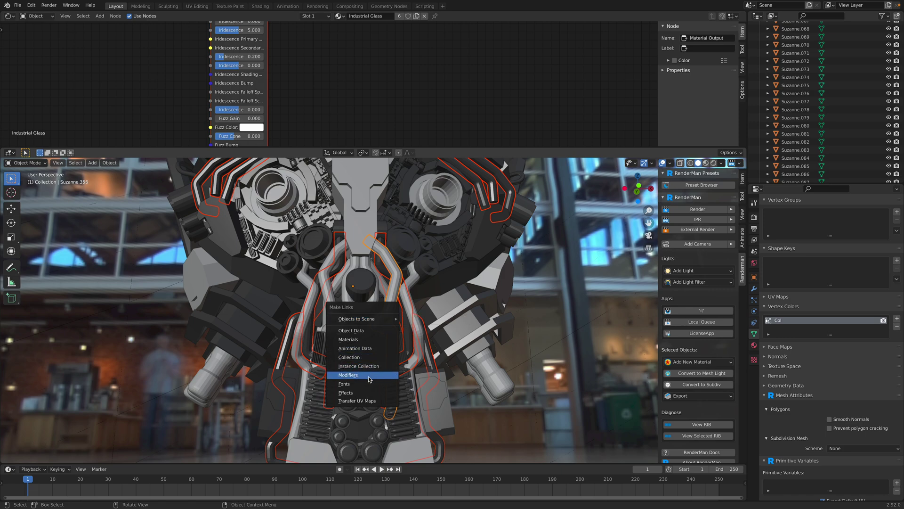
{"action": "left_click", "coordinate": [365, 341]}
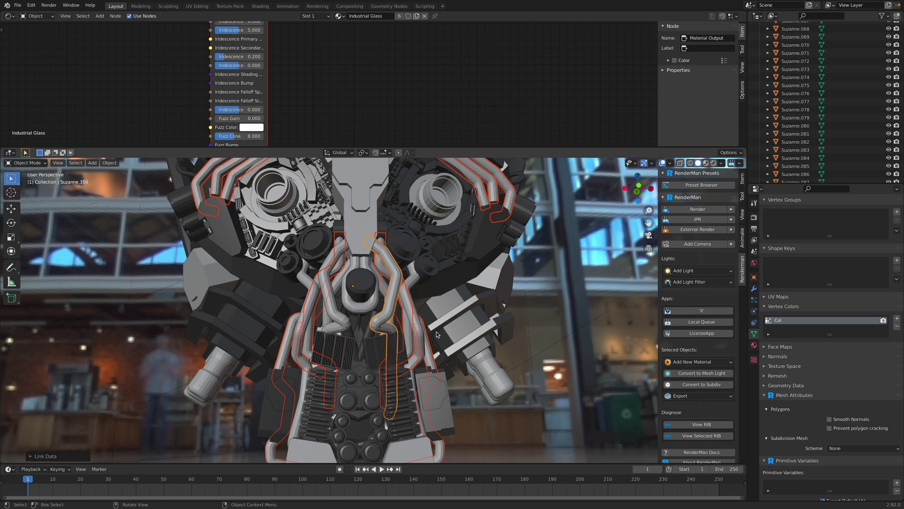
{"action": "middle_click_drag", "start_coordinate": [523, 334], "coordinate": [536, 343]}
{"action": "scroll", "coordinate": [536, 343], "scroll_direction": "down", "scroll_amount": 3}
{"action": "left_click", "coordinate": [506, 325]}
{"action": "key", "text": "ctrl+s"}
Check the materials of the parts on top of the head and enlarge the 3D viewport
{"action": "middle_click_drag", "start_coordinate": [459, 289], "coordinate": [405, 250]}
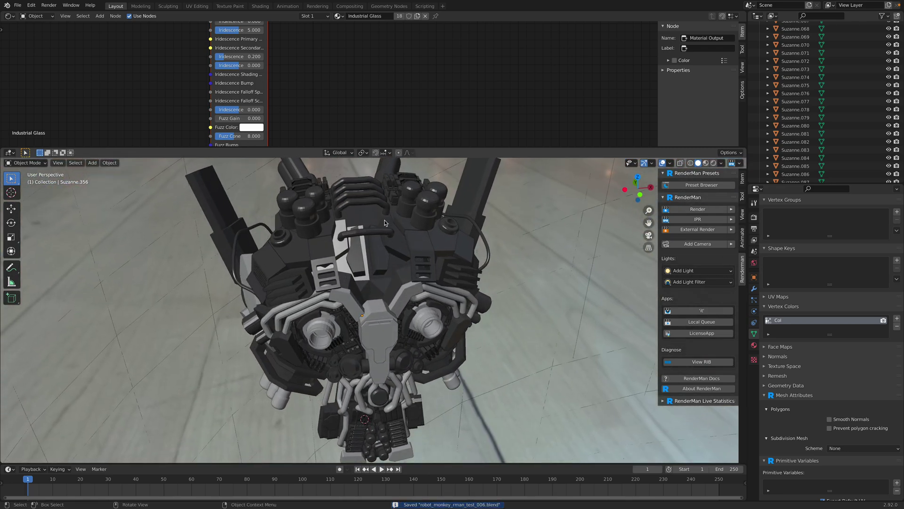
{"action": "left_click", "coordinate": [387, 235]}
{"action": "left_click", "coordinate": [383, 205]}
{"action": "left_click", "coordinate": [422, 199]}
{"action": "mouse_move", "coordinate": [425, 199]}
{"action": "middle_mouse_down"}
{"action": "mouse_move", "coordinate": [437, 239]}
{"action": "mouse_move", "coordinate": [437, 199]}
{"action": "middle_mouse_up"}
{"action": "left_click_drag", "start_coordinate": [460, 147], "coordinate": [459, 89]}
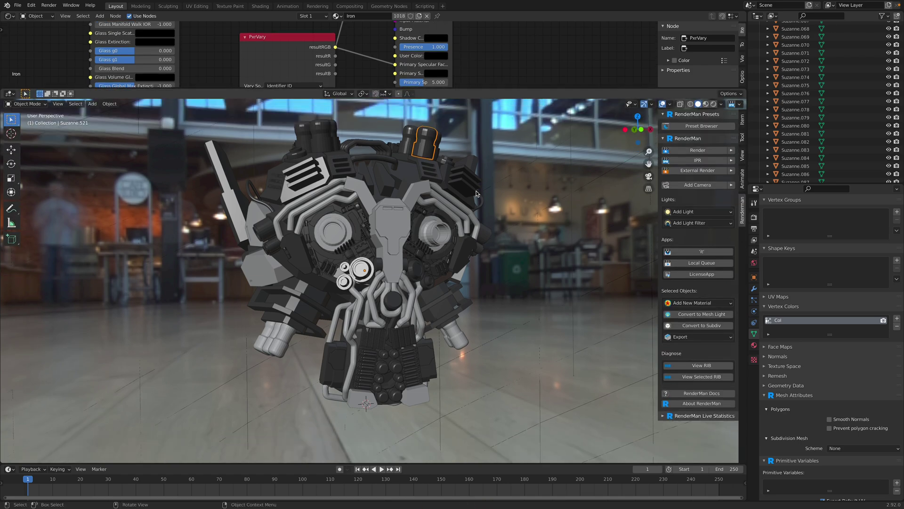
{"action": "middle_click_drag", "start_coordinate": [473, 197], "coordinate": [478, 208]}
Delete PxrDomeLight and the two disk lights, PxrDiskLightShape1 and PxrDiskLightShape2, from the scene
{"action": "scroll", "coordinate": [879, 110], "scroll_direction": "up", "scroll_amount": 5}
{"action": "scroll", "coordinate": [880, 110], "scroll_direction": "up", "scroll_amount": 9}
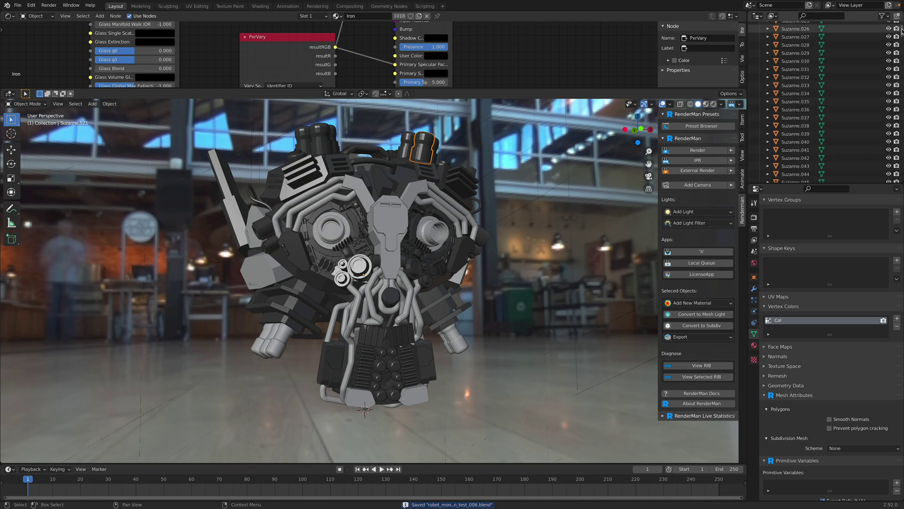
{"action": "scroll", "coordinate": [800, 71], "scroll_direction": "up", "scroll_amount": 10}
{"action": "left_click", "coordinate": [797, 82]}
{"action": "left_click", "coordinate": [802, 65], "text": "shift"}
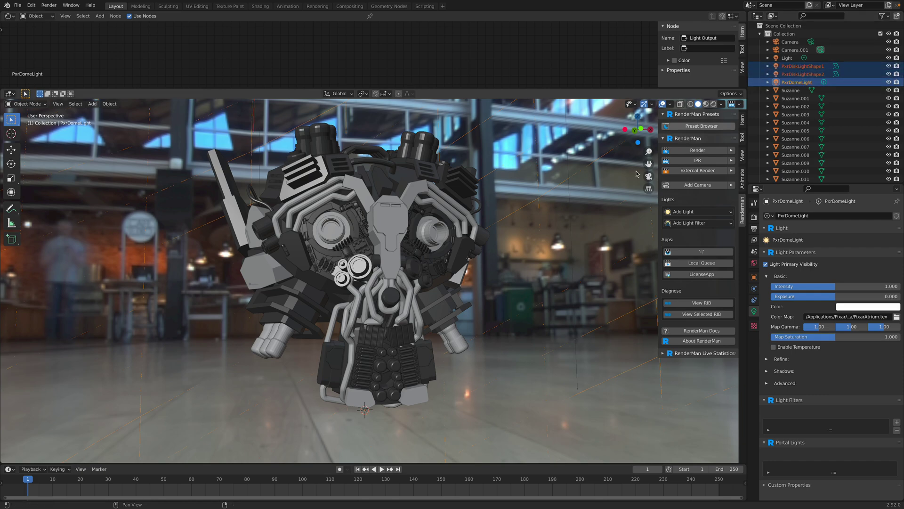
{"action": "scroll", "coordinate": [541, 228], "scroll_direction": "down", "scroll_amount": 3}
{"action": "middle_click_drag", "start_coordinate": [533, 230], "coordinate": [532, 236]}
{"action": "key", "text": "x"}
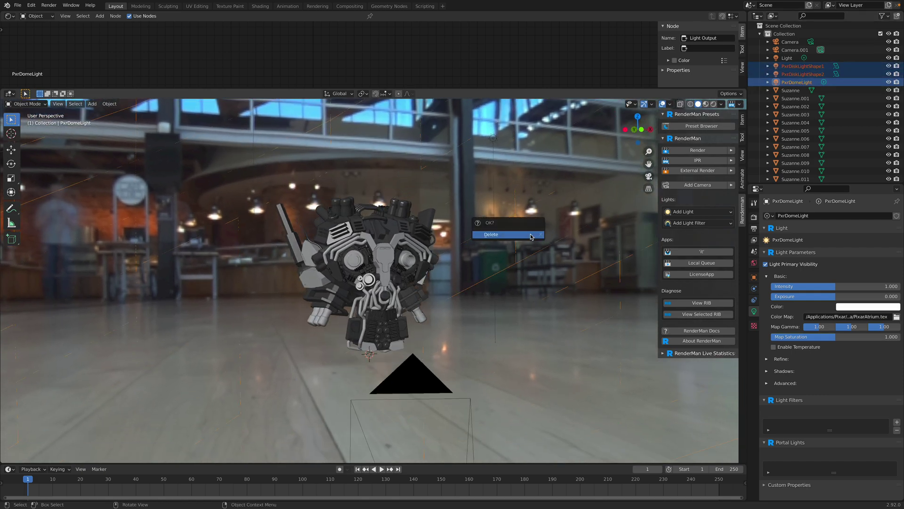
{"action": "left_click", "coordinate": [504, 237]}
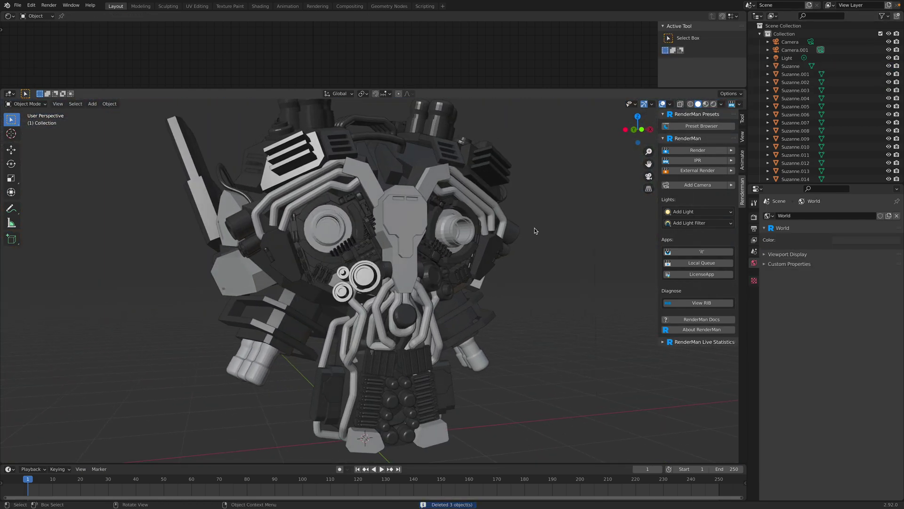
Reposition the point light relative to the head and test its lighting in a RenderMan viewport render
{"action": "scroll", "coordinate": [475, 184], "scroll_direction": "down", "scroll_amount": 4}
{"action": "left_click", "coordinate": [462, 180]}
{"action": "middle_click_drag", "start_coordinate": [422, 207], "coordinate": [464, 249]}
{"action": "key", "text": "g"}
{"action": "left_click", "coordinate": [511, 305]}
{"action": "scroll", "coordinate": [459, 270], "scroll_direction": "up", "scroll_amount": 5}
{"action": "middle_click_drag", "start_coordinate": [511, 301], "coordinate": [481, 248]}
{"action": "key", "text": "ctrl+s"}
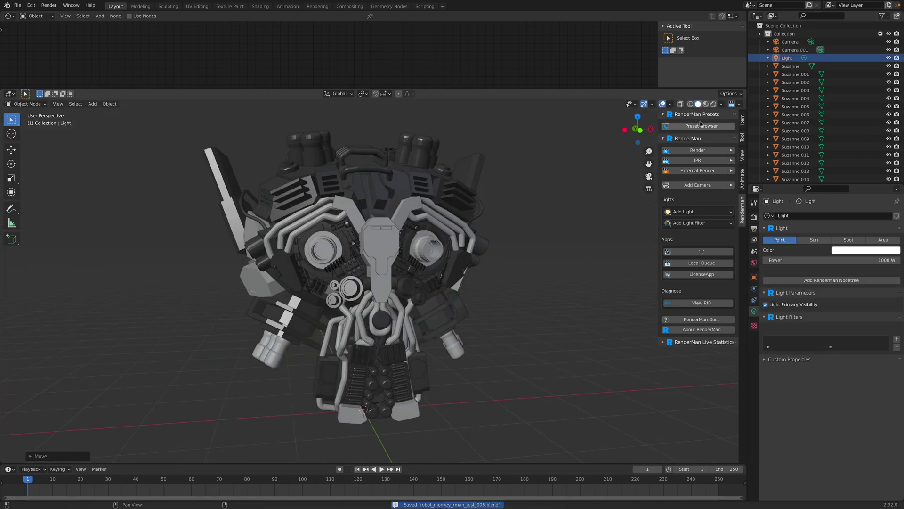
{"action": "left_click", "coordinate": [730, 104]}
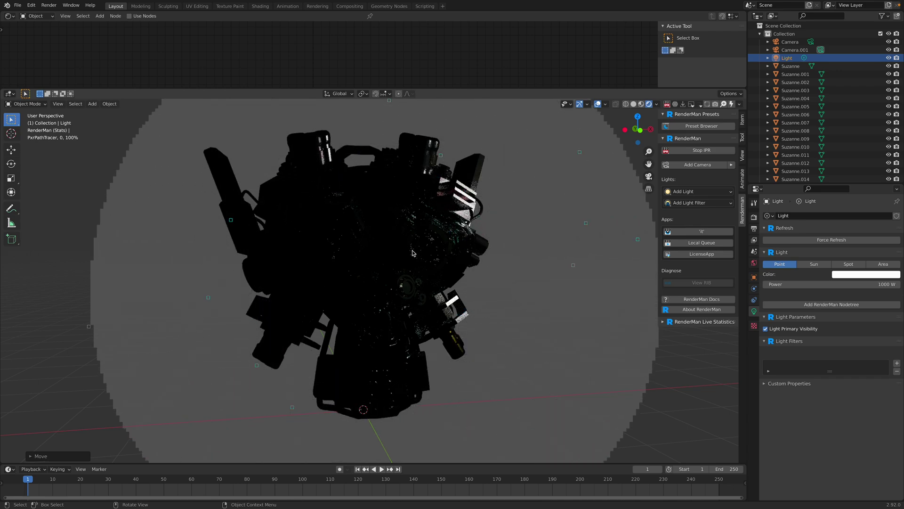
{"action": "left_click", "coordinate": [666, 104]}
Delete the point light and the extra camera, keeping Camera.001, and save the file
{"action": "scroll", "coordinate": [451, 257], "scroll_direction": "down", "scroll_amount": 8}
{"action": "left_click", "coordinate": [449, 255]}
{"action": "key", "text": "Delete"}
{"action": "middle_click_drag", "start_coordinate": [449, 255], "coordinate": [482, 247]}
{"action": "left_click", "coordinate": [485, 245]}
{"action": "key", "text": "Delete"}
{"action": "scroll", "coordinate": [444, 263], "scroll_direction": "up", "scroll_amount": 4}
{"action": "key", "text": "ctrl+s"}
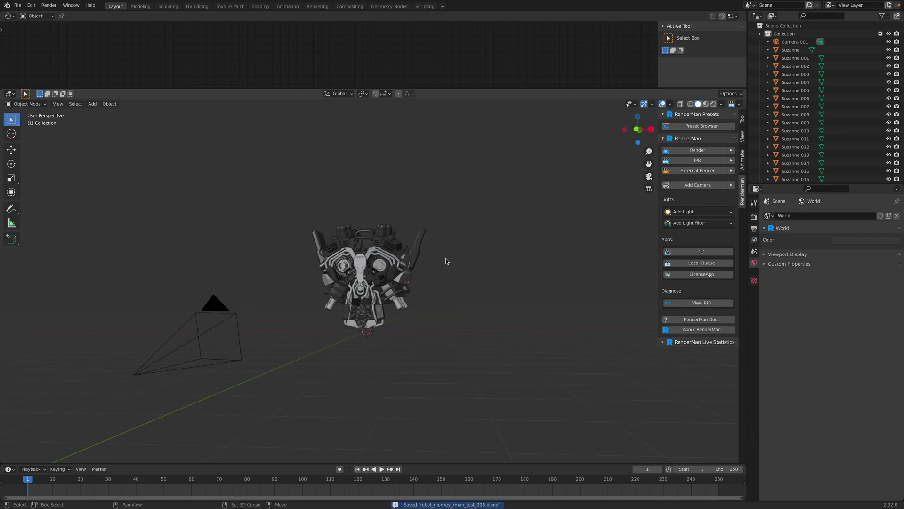
Switch the preset category to LightRigs and import the Rembrandt light rig into the scene
{"action": "key", "text": "shift+a"}
{"action": "mouse_move", "coordinate": [445, 266]}
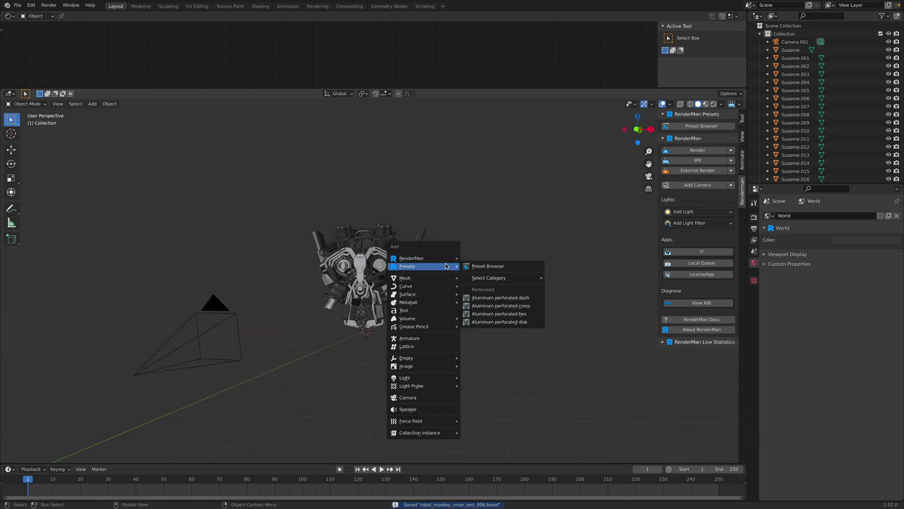
{"action": "mouse_move", "coordinate": [509, 278]}
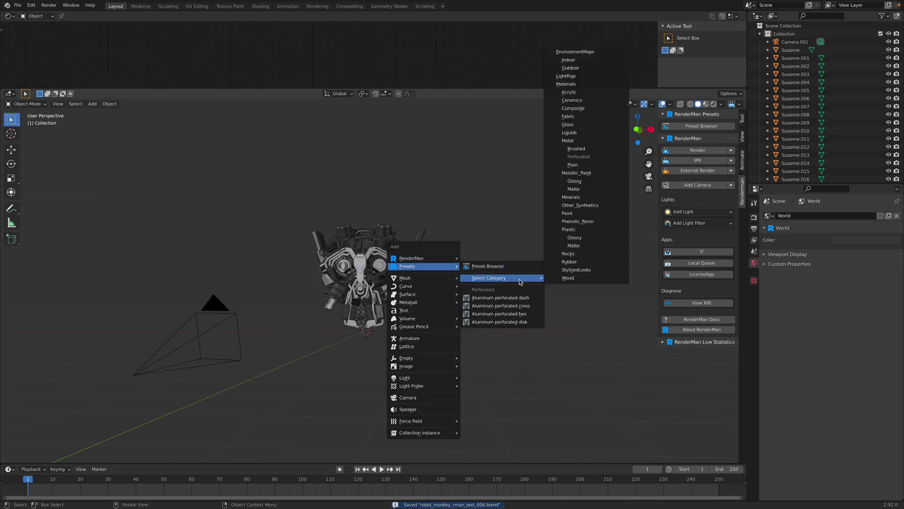
{"action": "left_click", "coordinate": [583, 76]}
{"action": "right_click", "coordinate": [502, 203]}
{"action": "mouse_move", "coordinate": [502, 203]}
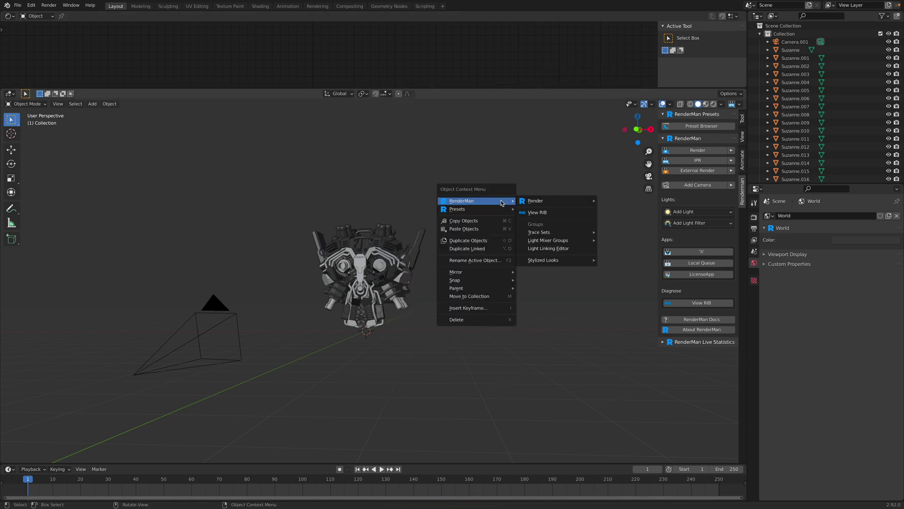
{"action": "mouse_move", "coordinate": [556, 204]}
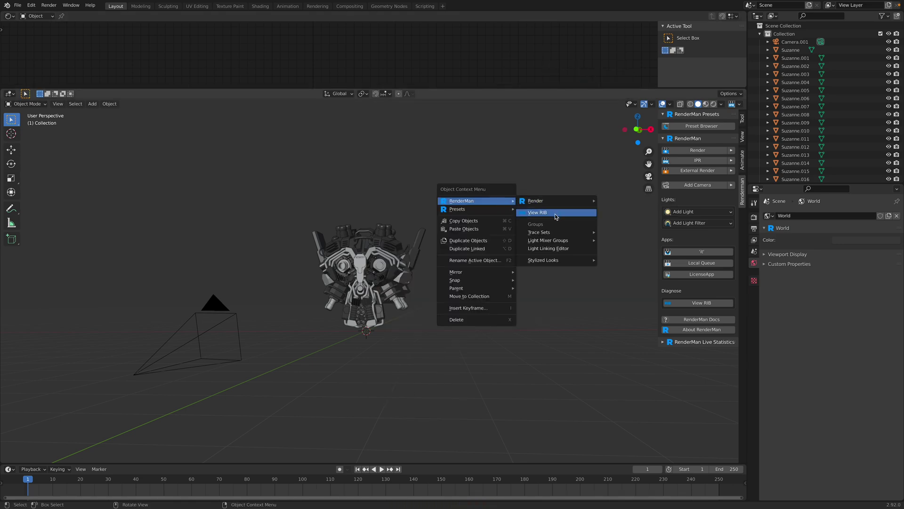
{"action": "mouse_move", "coordinate": [556, 242]}
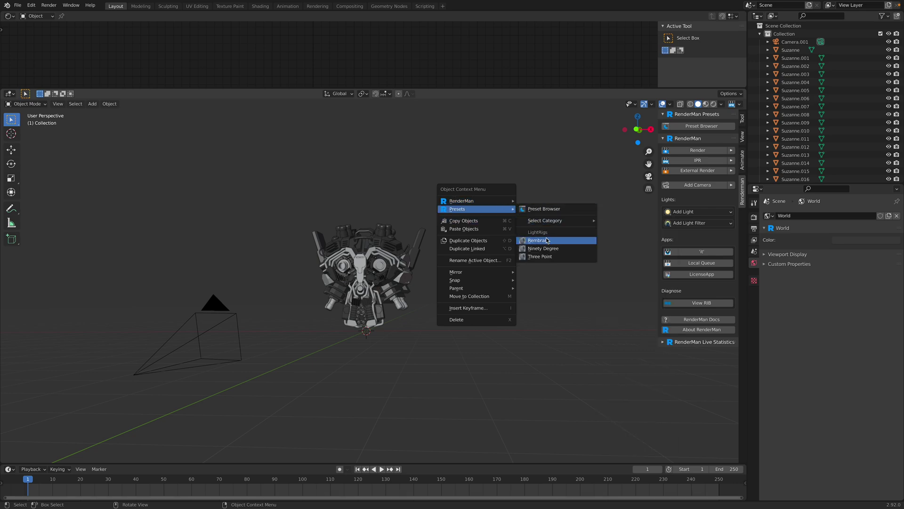
{"action": "left_click", "coordinate": [537, 241]}
{"action": "scroll", "coordinate": [485, 246], "scroll_direction": "up", "scroll_amount": 6}
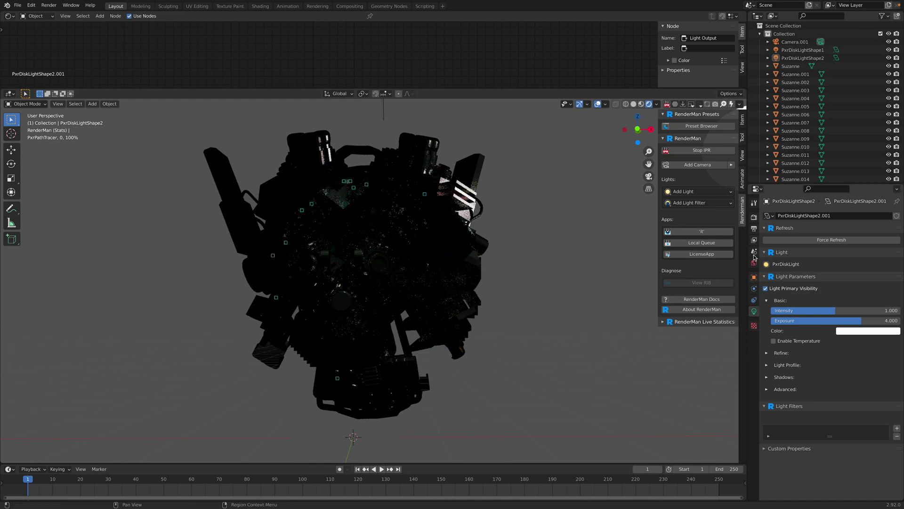
Set the scene's Color Management exposure to 0
{"action": "left_click", "coordinate": [754, 216]}
{"action": "scroll", "coordinate": [810, 424], "scroll_direction": "down", "scroll_amount": 5}
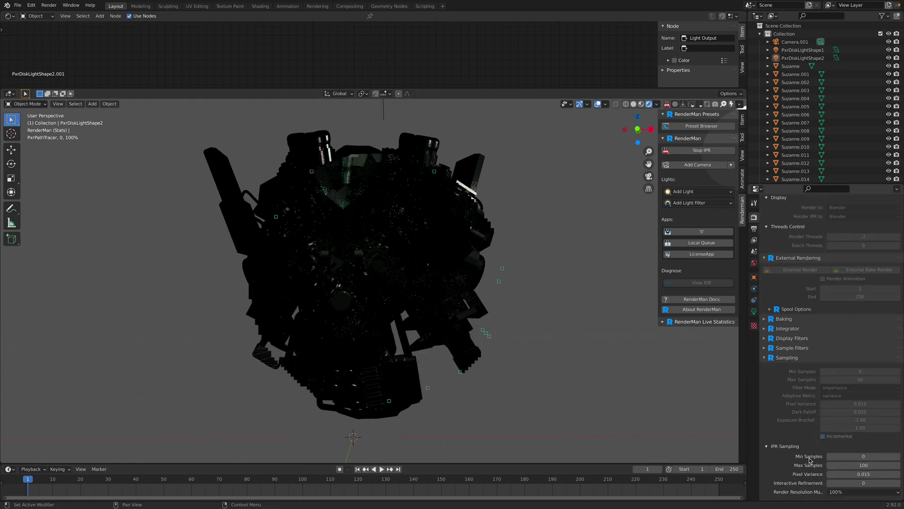
{"action": "scroll", "coordinate": [809, 459], "scroll_direction": "down", "scroll_amount": 8}
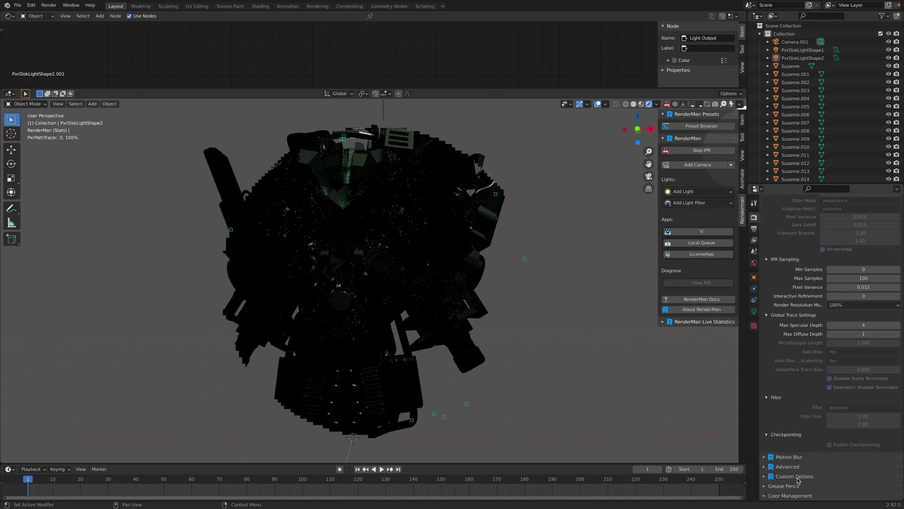
{"action": "left_click", "coordinate": [791, 496]}
{"action": "scroll", "coordinate": [848, 461], "scroll_direction": "down", "scroll_amount": 4}
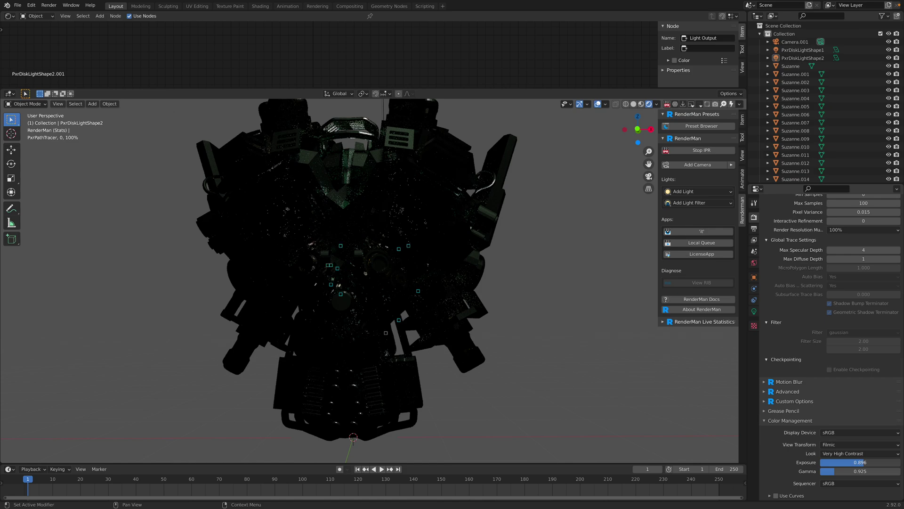
{"action": "left_click_drag", "start_coordinate": [848, 462], "coordinate": [871, 462]}
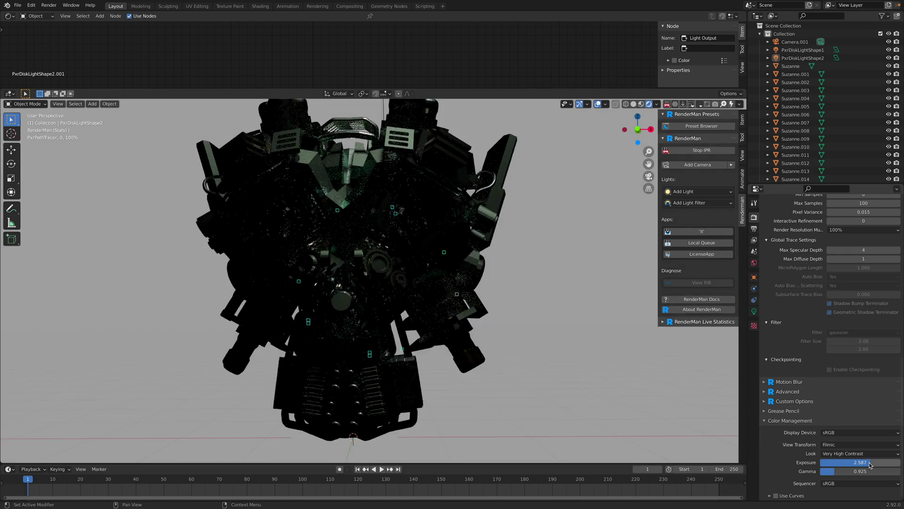
{"action": "left_click_drag", "start_coordinate": [860, 462], "coordinate": [894, 462]}
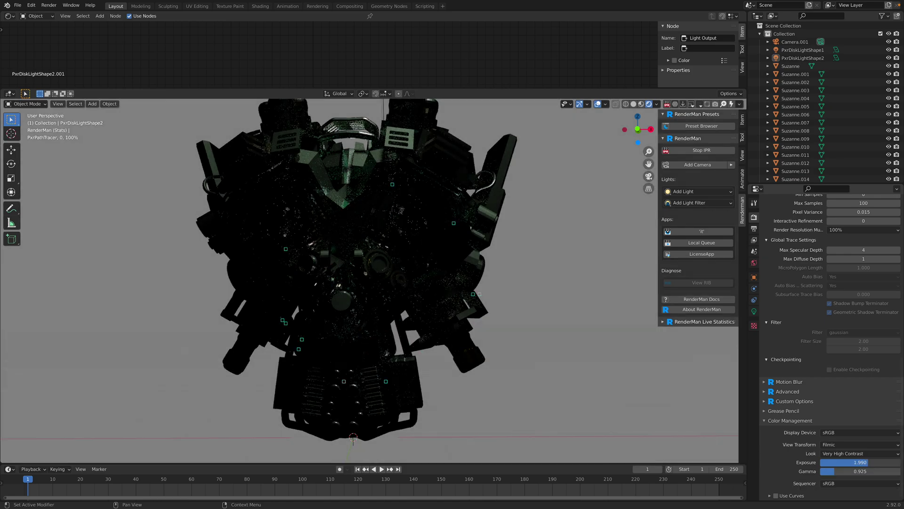
{"action": "left_click_drag", "start_coordinate": [890, 462], "coordinate": [845, 462]}
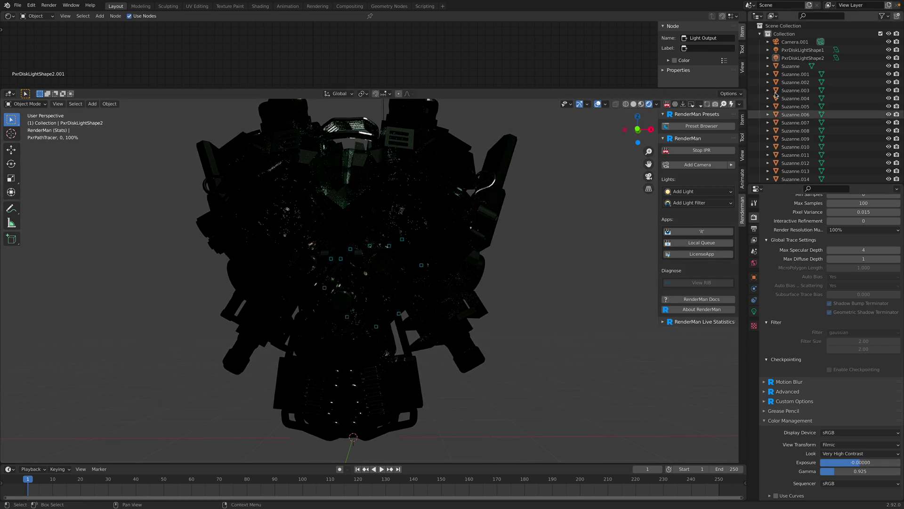
Set the intensity of PxrDiskLightShape1 to 100
{"action": "left_click", "coordinate": [803, 50]}
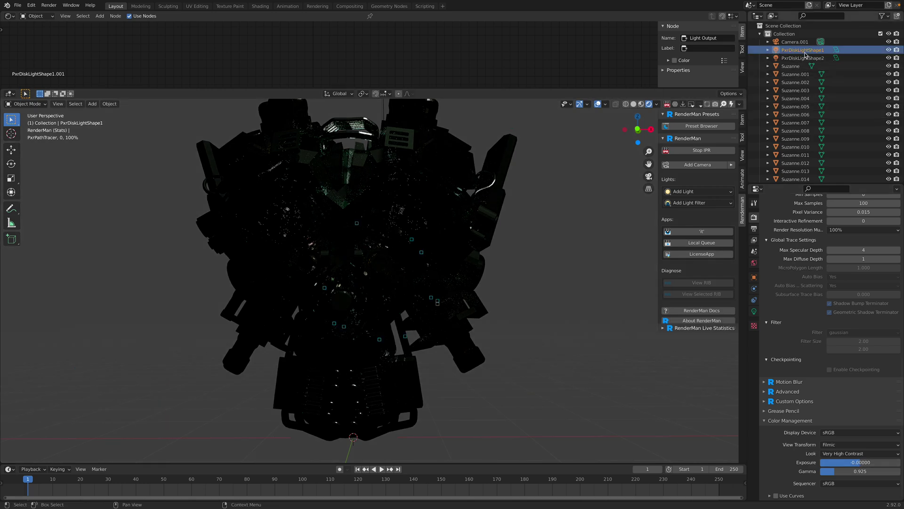
{"action": "left_click", "coordinate": [754, 312]}
{"action": "left_click", "coordinate": [823, 310]}
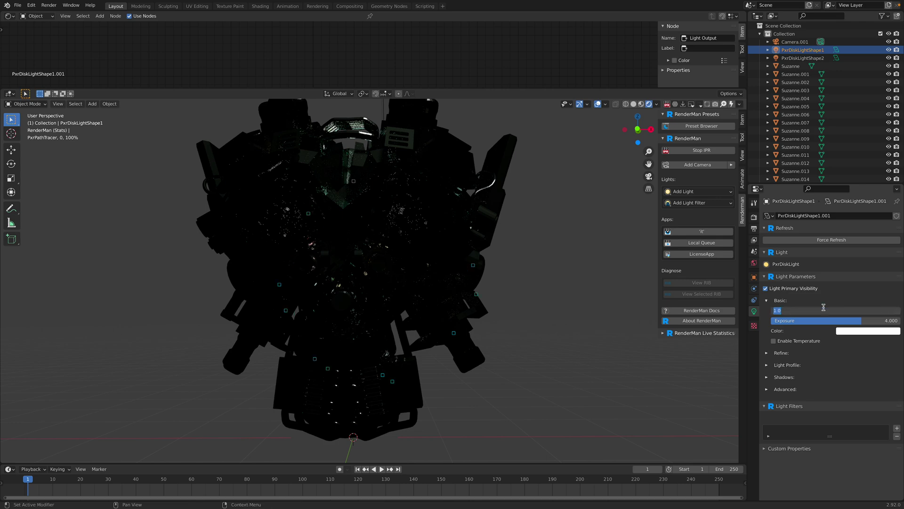
{"action": "type", "text": "100"}
{"action": "key", "text": "Return"}
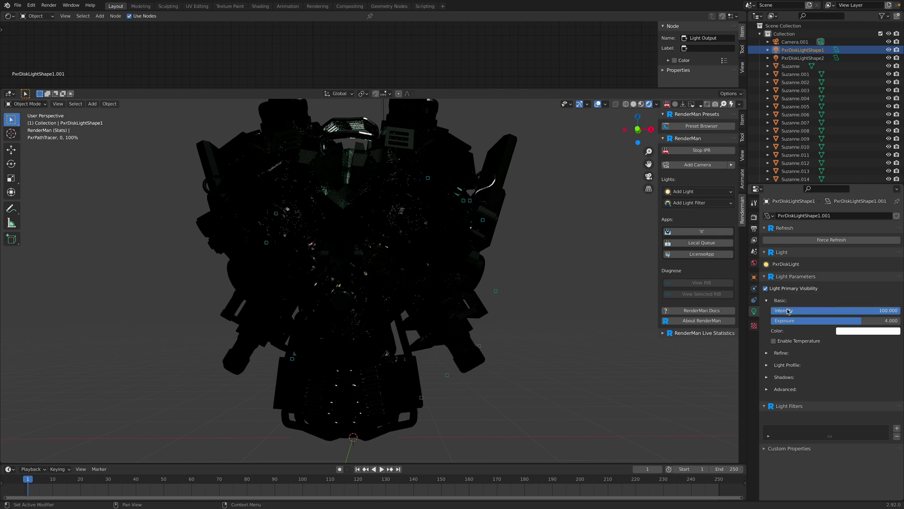
Set the intensity of PxrDiskLightShape2 to 70 and restart the RenderMan viewport render
{"action": "left_click", "coordinate": [802, 58]}
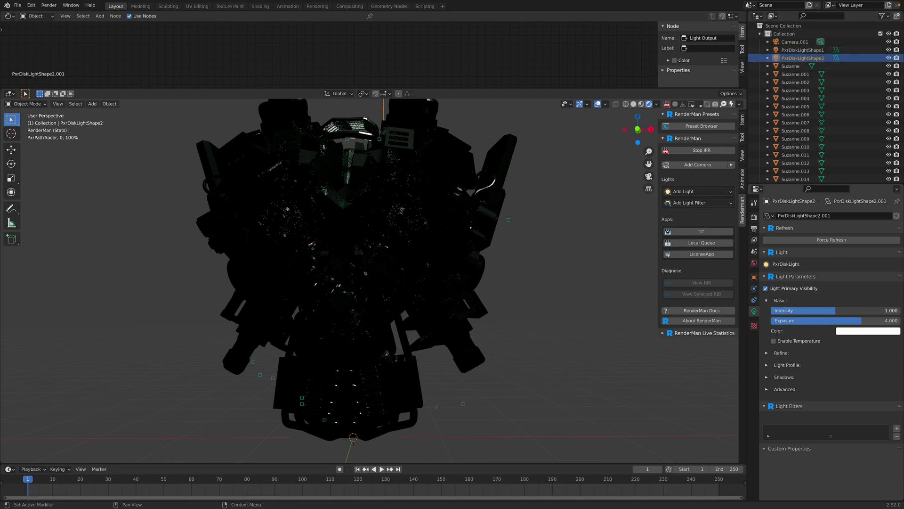
{"action": "left_click", "coordinate": [859, 311]}
{"action": "type", "text": "7"}
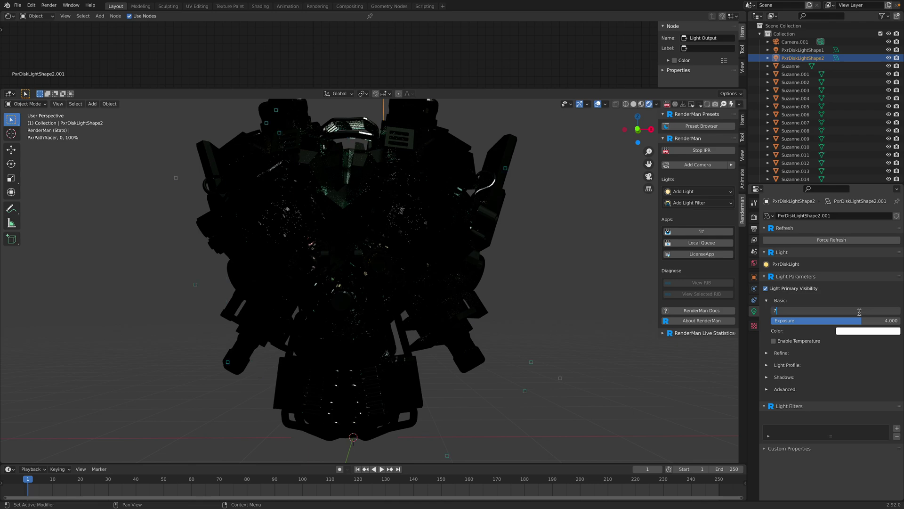
{"action": "type", "text": "0"}
{"action": "key", "text": "Return"}
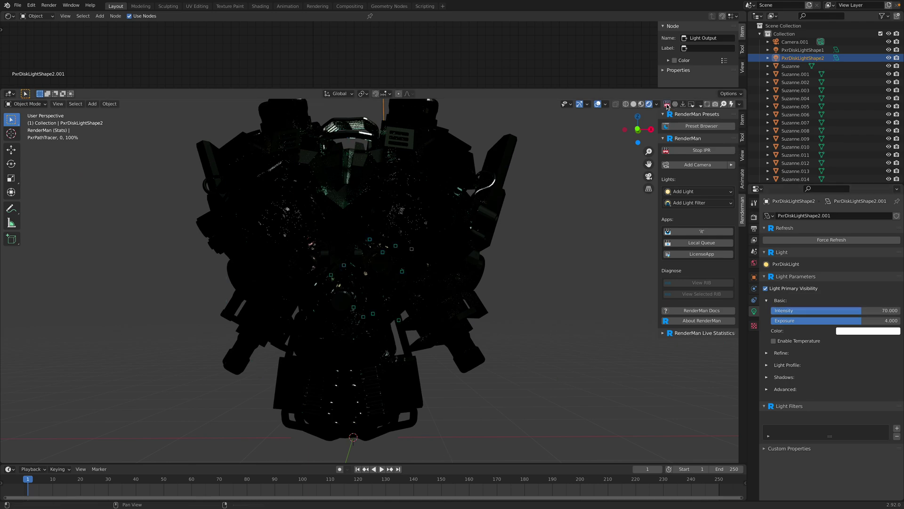
{"action": "left_click", "coordinate": [667, 105]}
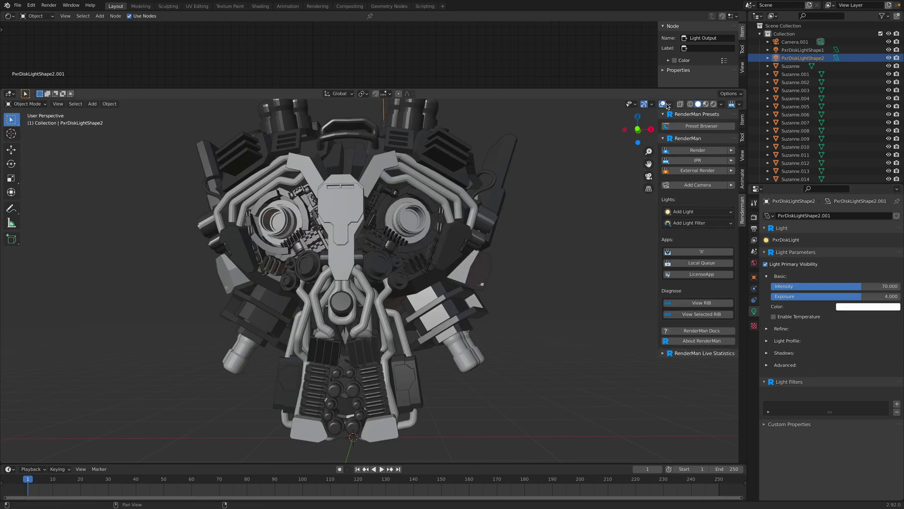
{"action": "left_click", "coordinate": [713, 105]}
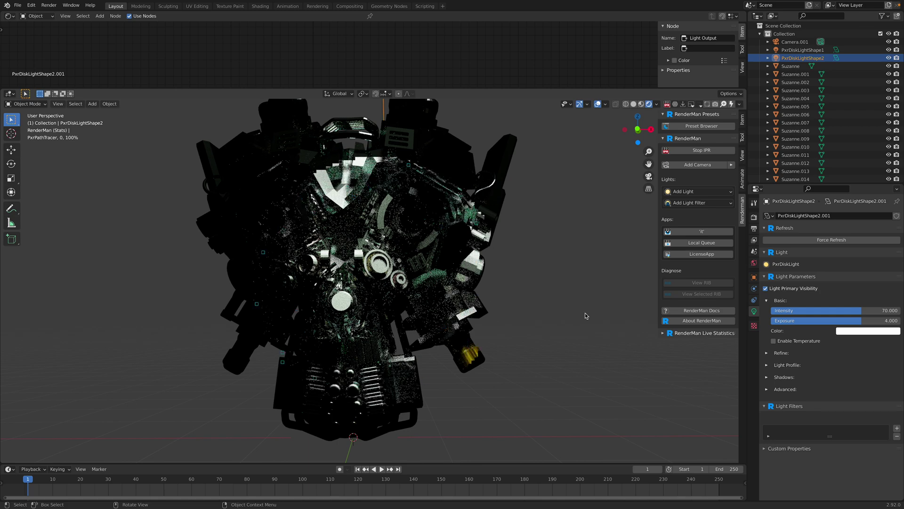
Review the scene's render sampling, output dimensions and Color Management settings
{"action": "left_click", "coordinate": [754, 217]}
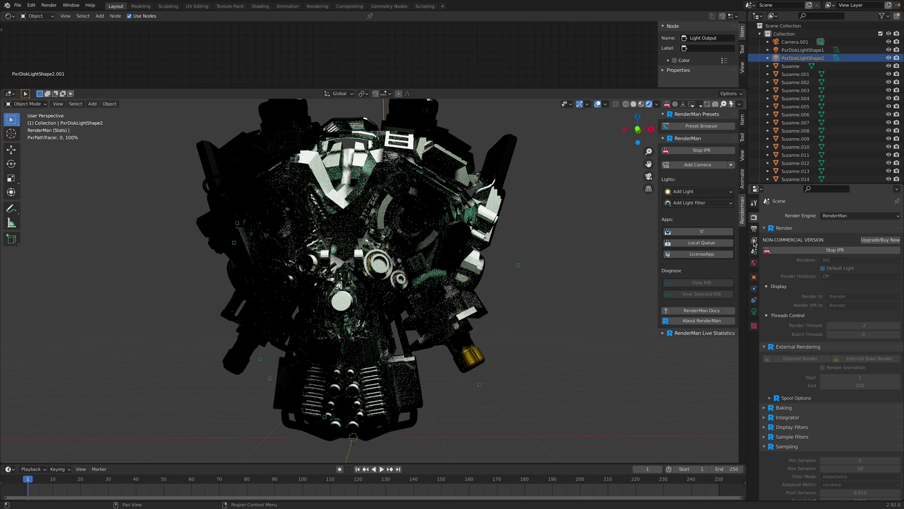
{"action": "left_click", "coordinate": [754, 228]}
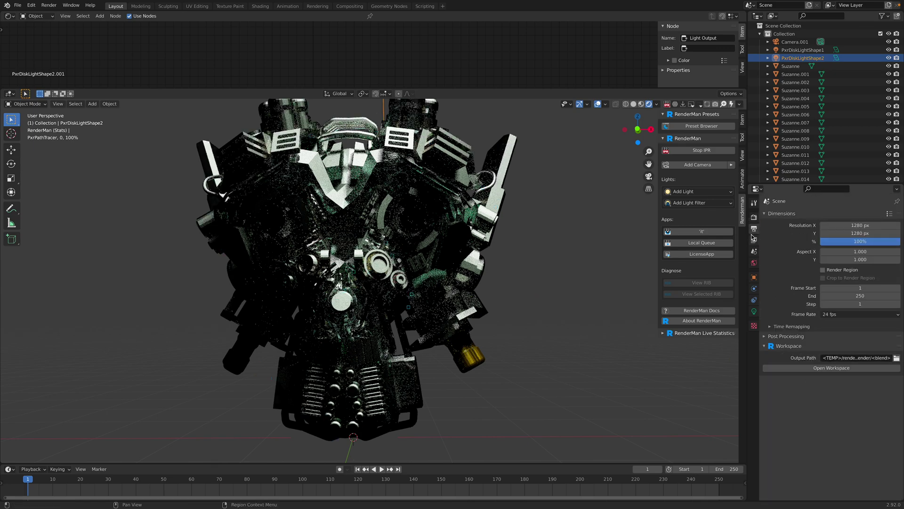
{"action": "left_click", "coordinate": [754, 217]}
{"action": "scroll", "coordinate": [795, 471], "scroll_direction": "down", "scroll_amount": 15}
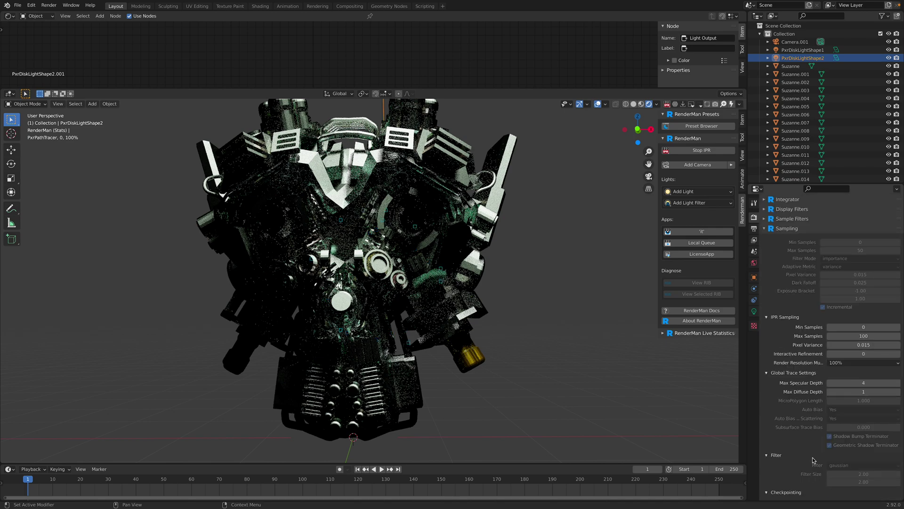
{"action": "scroll", "coordinate": [795, 476], "scroll_direction": "down", "scroll_amount": 3}
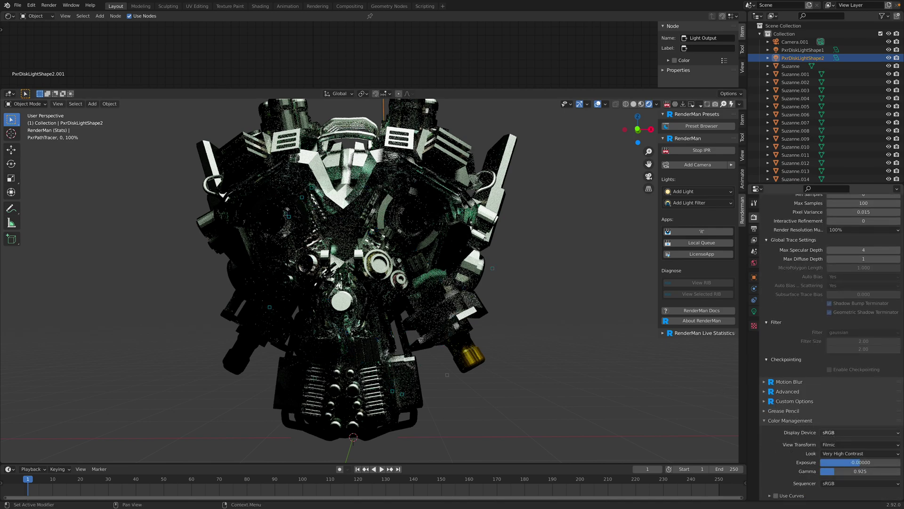
{"action": "left_click", "coordinate": [837, 444]}
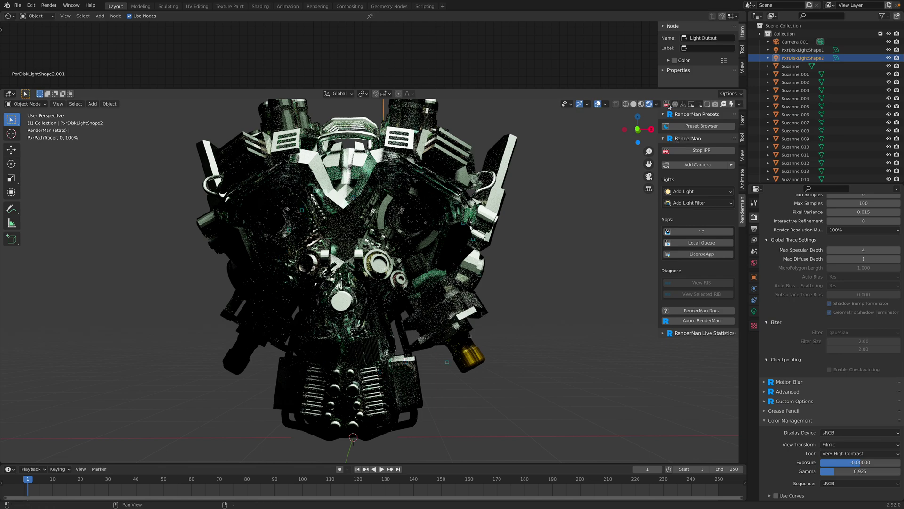
Switch the viewport to solid shading and assign the Copper metal preset to both cylinder clusters on top of the head
{"action": "left_click", "coordinate": [633, 104]}
{"action": "mouse_move", "coordinate": [517, 245]}
{"action": "middle_mouse_down"}
{"action": "mouse_move", "coordinate": [508, 284]}
{"action": "mouse_move", "coordinate": [485, 289]}
{"action": "middle_mouse_up"}
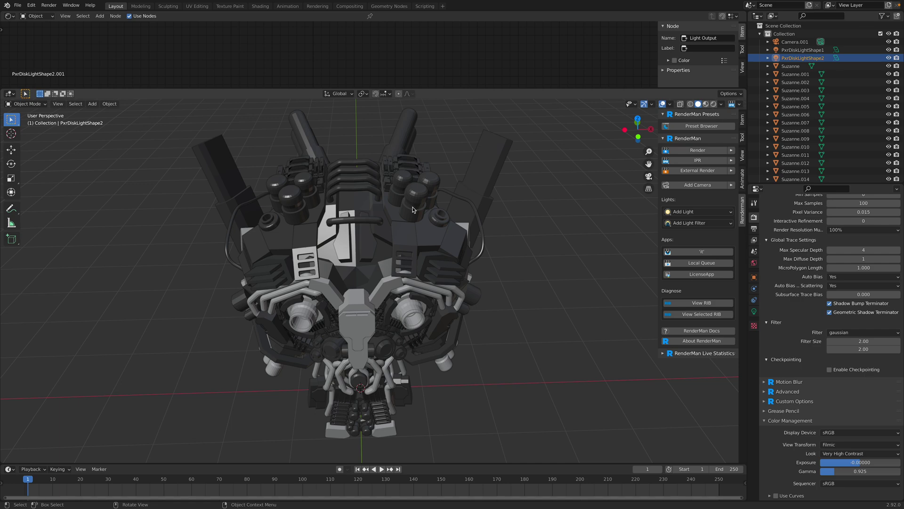
{"action": "left_click", "coordinate": [414, 205]}
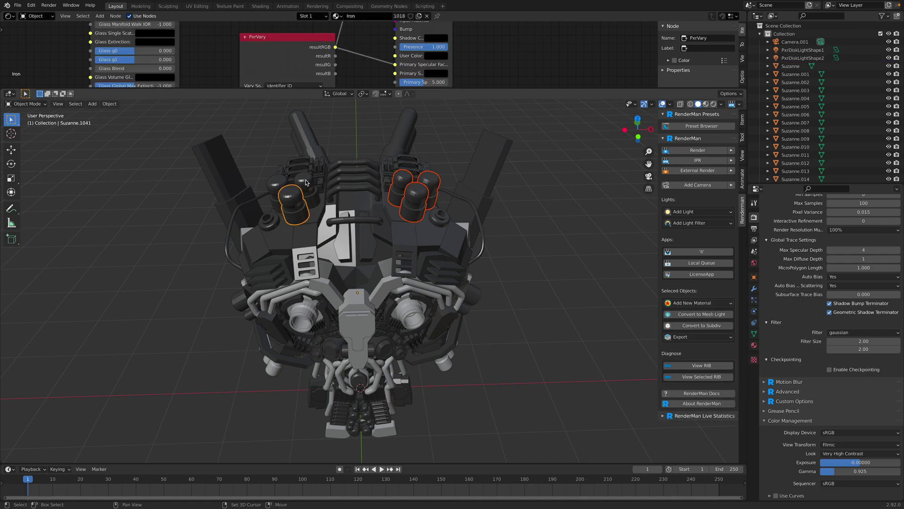
{"action": "left_click", "coordinate": [273, 185], "text": "shift"}
{"action": "middle_click_drag", "start_coordinate": [372, 217], "coordinate": [372, 178]}
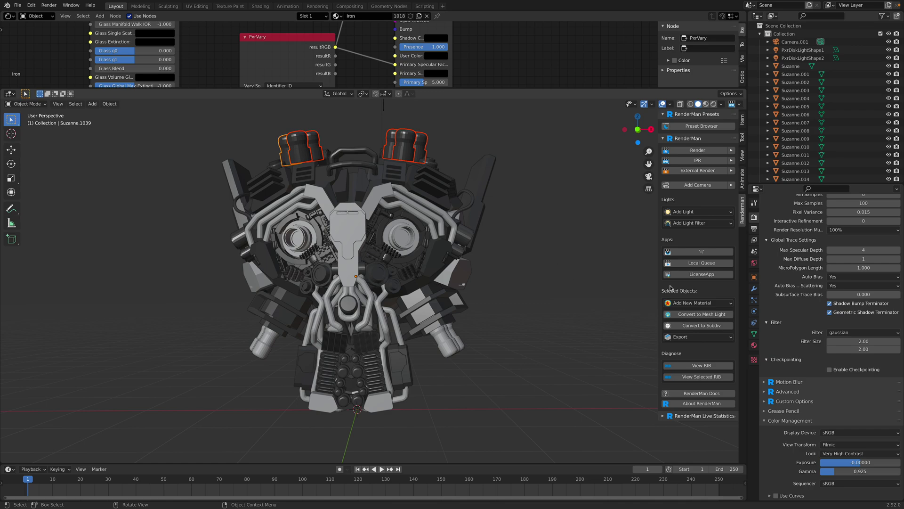
{"action": "left_click", "coordinate": [701, 126]}
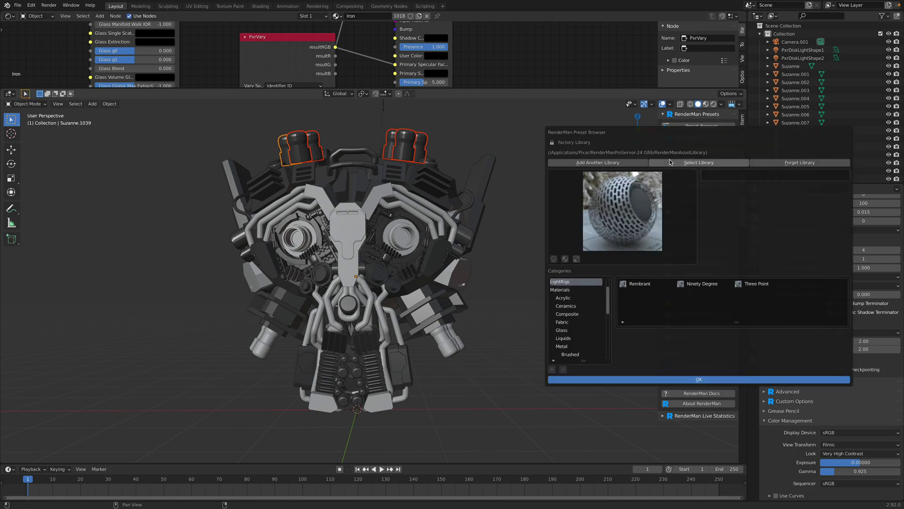
{"action": "scroll", "coordinate": [577, 349], "scroll_direction": "up", "scroll_amount": 3}
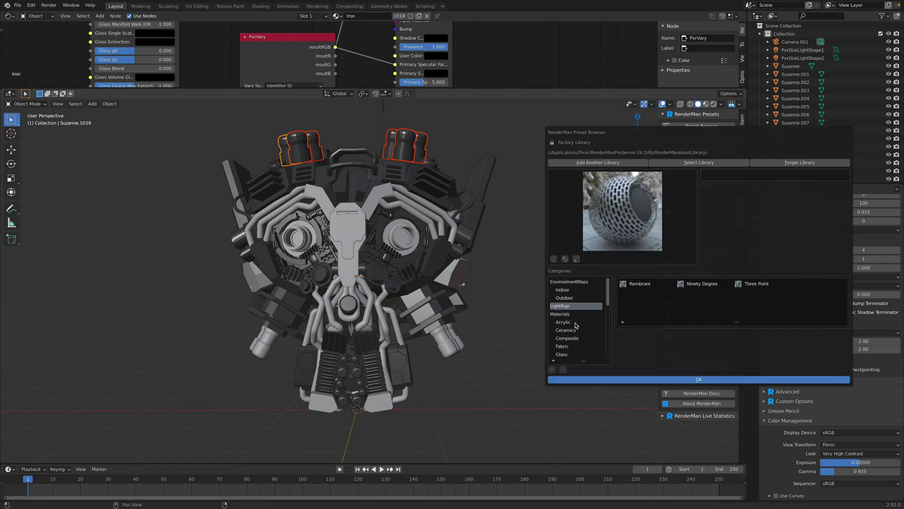
{"action": "scroll", "coordinate": [575, 335], "scroll_direction": "down", "scroll_amount": 3}
{"action": "left_click", "coordinate": [573, 345]}
{"action": "scroll", "coordinate": [591, 339], "scroll_direction": "down", "scroll_amount": 3}
{"action": "left_click", "coordinate": [697, 292]}
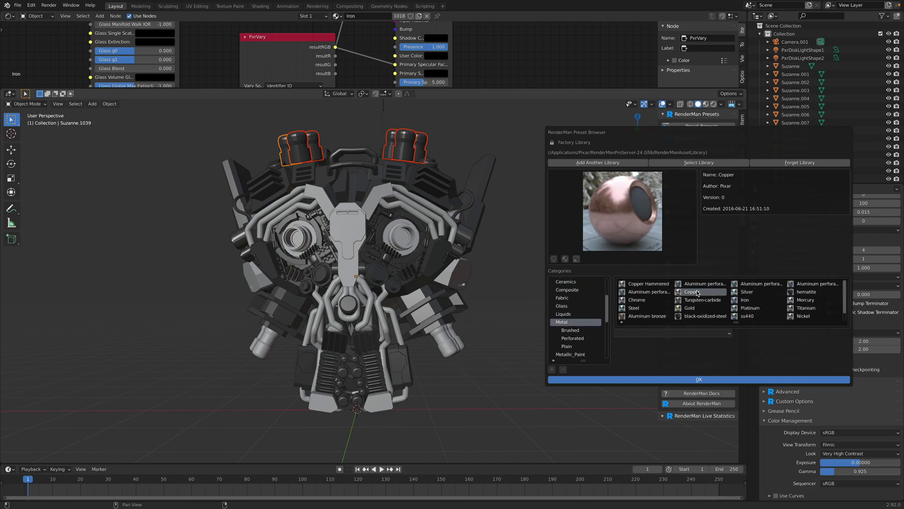
{"action": "left_click", "coordinate": [680, 334]}
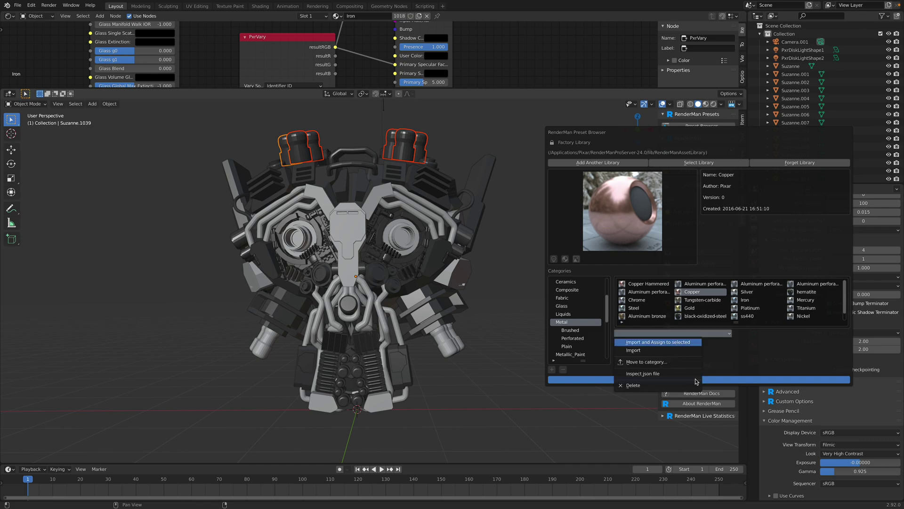
{"action": "left_click", "coordinate": [683, 342]}
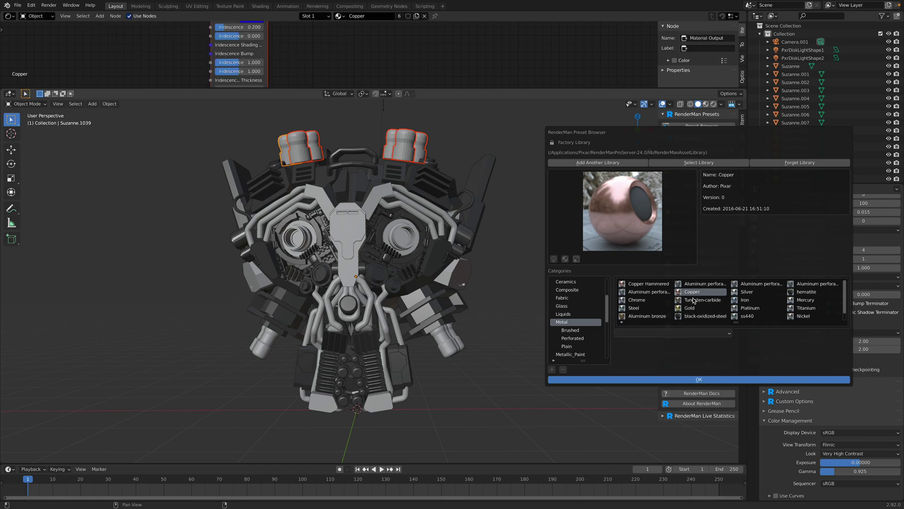
{"action": "left_click", "coordinate": [686, 379]}
Select the gun-like barrels at the rear of the head, compare the metal presets, and import and assign Mercury to them
{"action": "middle_click_drag", "start_coordinate": [450, 229], "coordinate": [504, 189]}
{"action": "left_click", "coordinate": [409, 245]}
{"action": "left_click", "coordinate": [314, 254], "text": "shift"}
{"action": "middle_click_drag", "start_coordinate": [314, 254], "coordinate": [502, 254]}
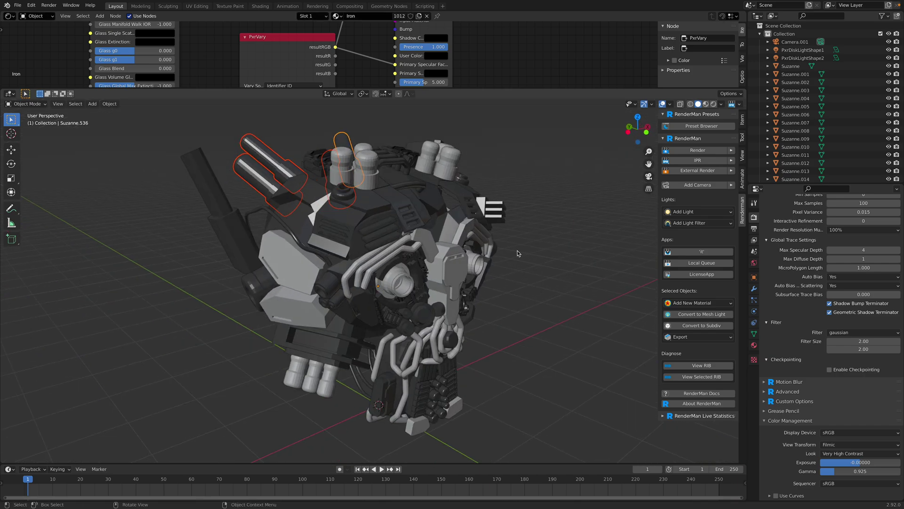
{"action": "left_click", "coordinate": [706, 128]}
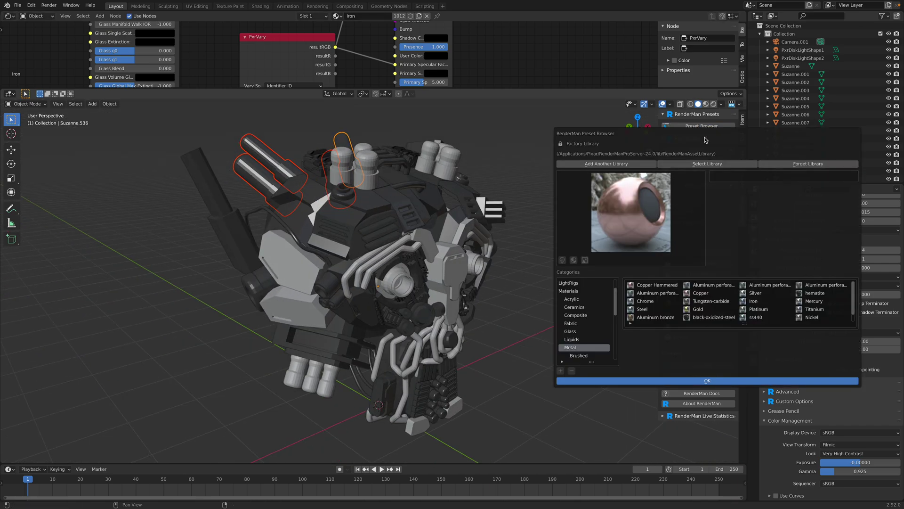
{"action": "left_click", "coordinate": [756, 309]}
{"action": "left_click", "coordinate": [757, 317]}
{"action": "left_click", "coordinate": [755, 301]}
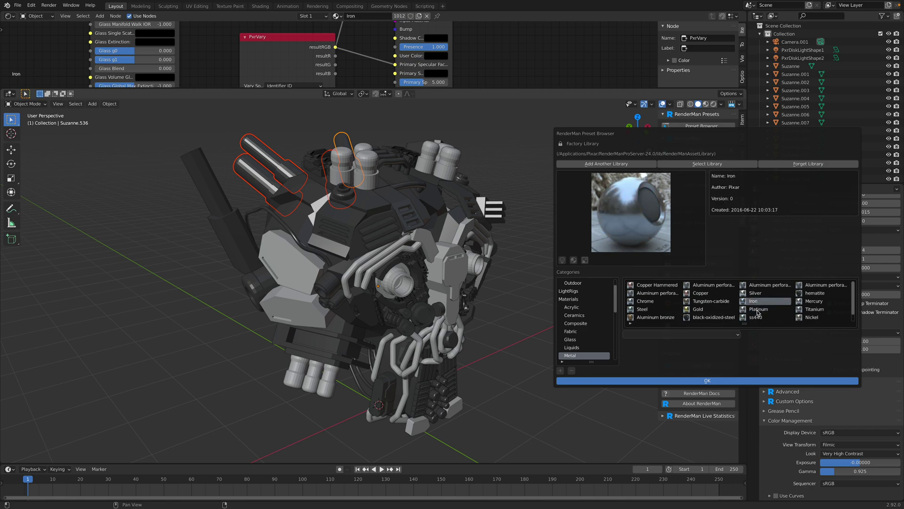
{"action": "left_click", "coordinate": [755, 292]}
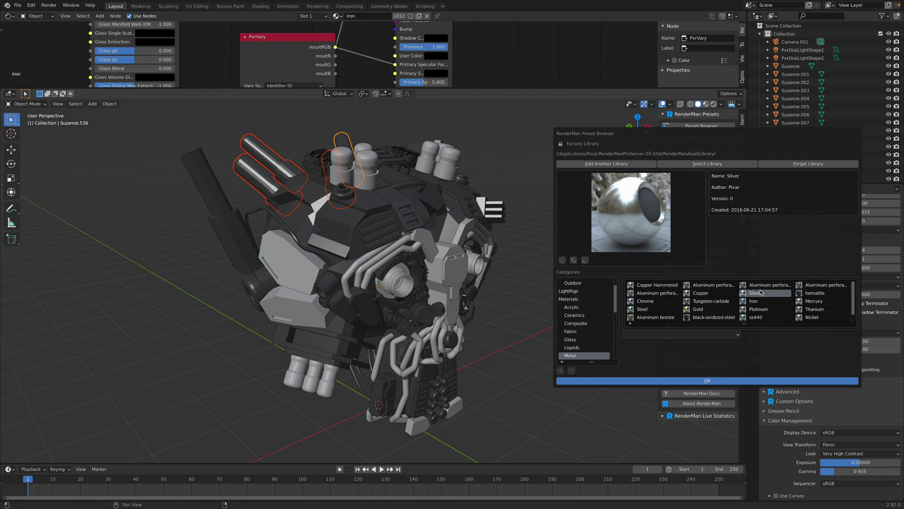
{"action": "left_click", "coordinate": [762, 286]}
{"action": "left_click", "coordinate": [764, 309]}
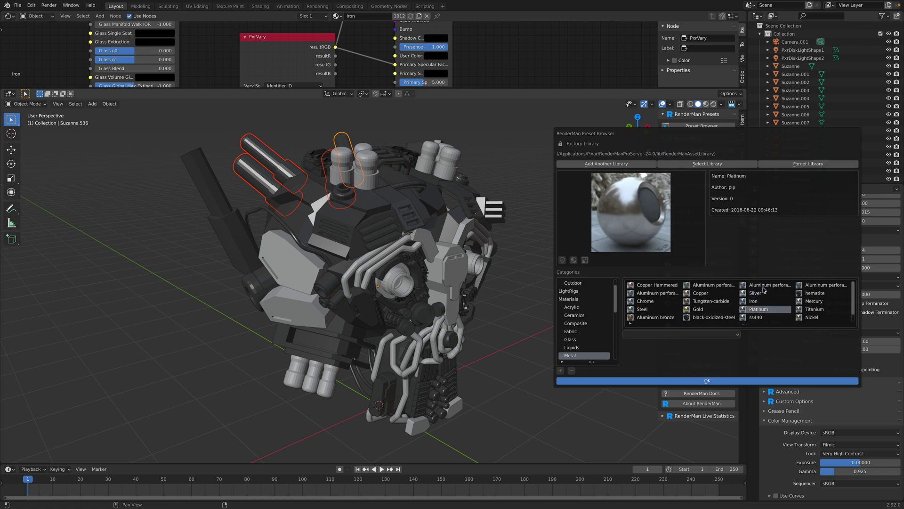
{"action": "left_click", "coordinate": [764, 286]}
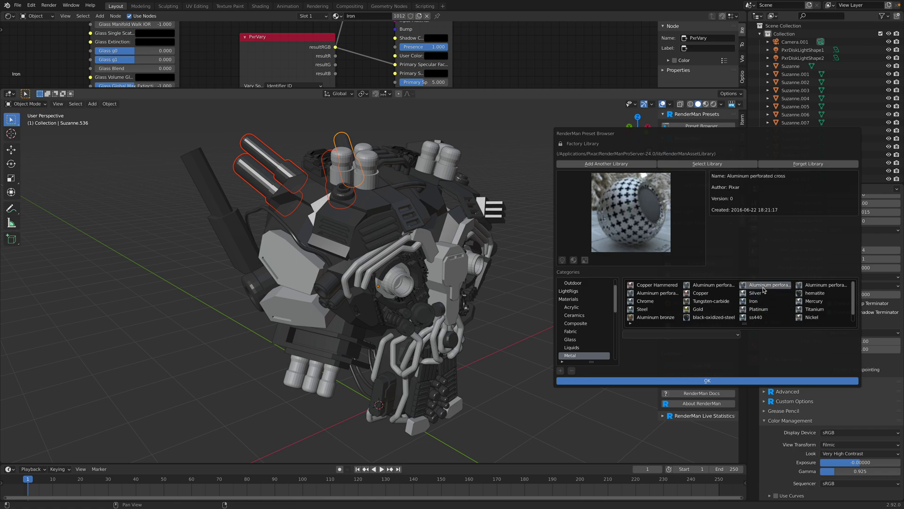
{"action": "left_click", "coordinate": [804, 302]}
{"action": "left_click", "coordinate": [704, 334]}
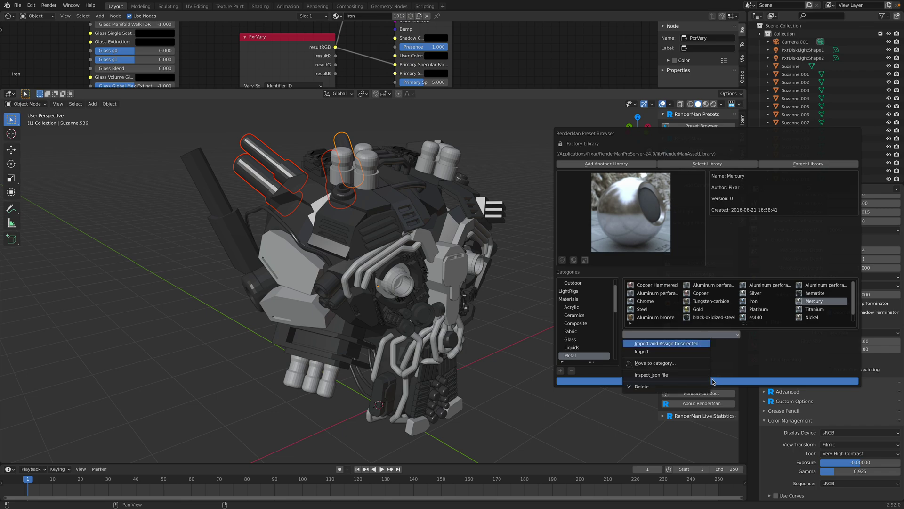
{"action": "left_click", "coordinate": [809, 317]}
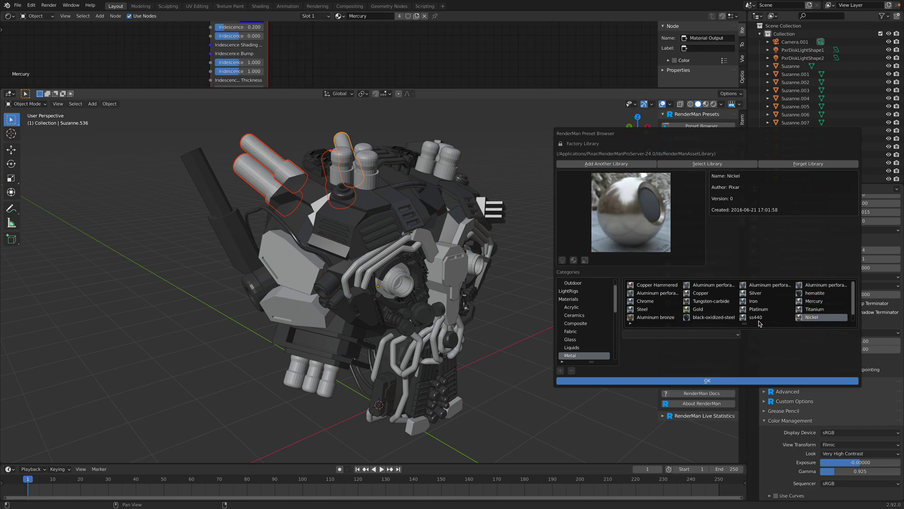
{"action": "left_click", "coordinate": [696, 380]}
Save the file and delete both disk lights, PxrDiskLightShape1 and PxrDiskLightShape2, from the scene
{"action": "middle_click_drag", "start_coordinate": [525, 277], "coordinate": [511, 235]}
{"action": "key", "text": "ctrl+s"}
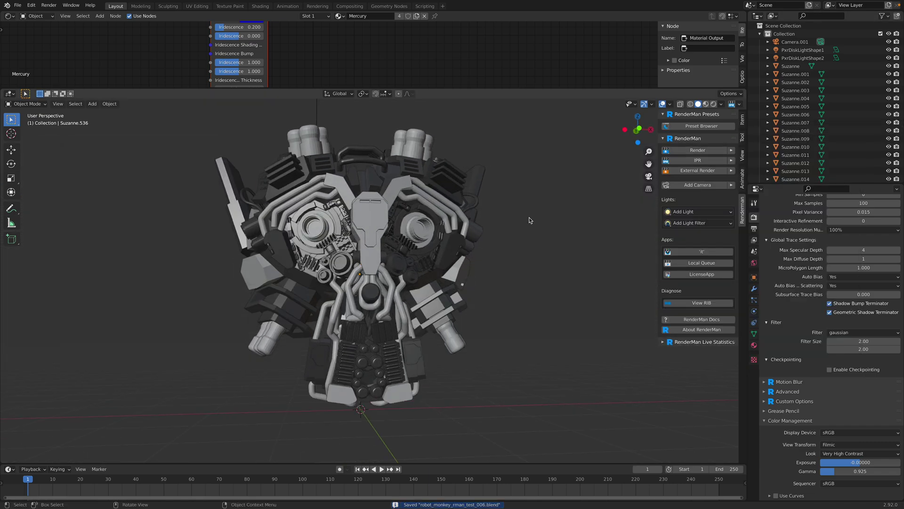
{"action": "left_click", "coordinate": [806, 58]}
{"action": "left_click", "coordinate": [805, 51], "text": "shift"}
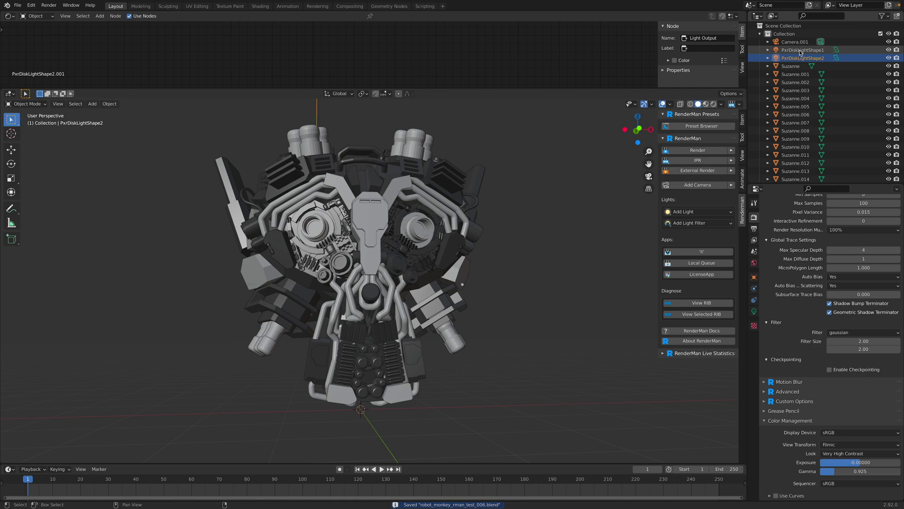
{"action": "key", "text": "x"}
{"action": "left_click", "coordinate": [492, 190]}
Set the preset category to LightRigs and import the Three Point light rig
{"action": "middle_click_drag", "start_coordinate": [535, 183], "coordinate": [539, 185]}
{"action": "right_click", "coordinate": [539, 184]}
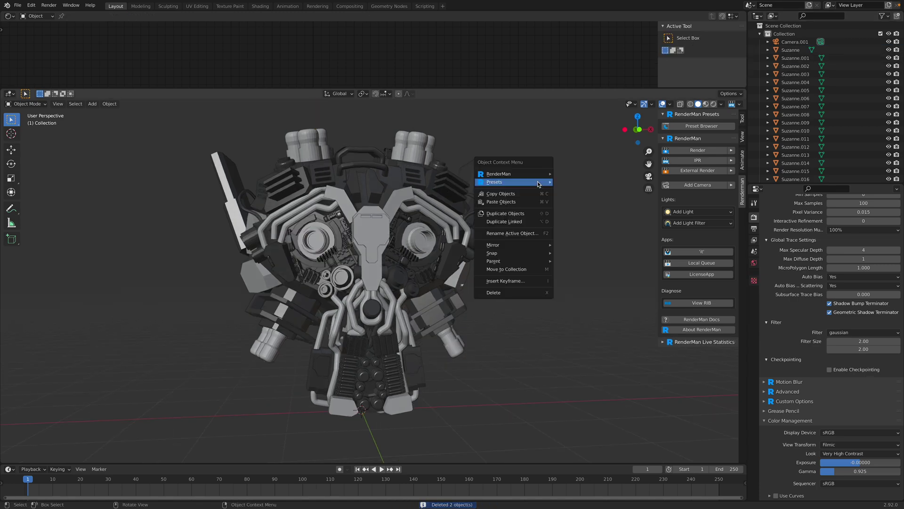
{"action": "mouse_move", "coordinate": [539, 183]}
{"action": "mouse_move", "coordinate": [589, 196]}
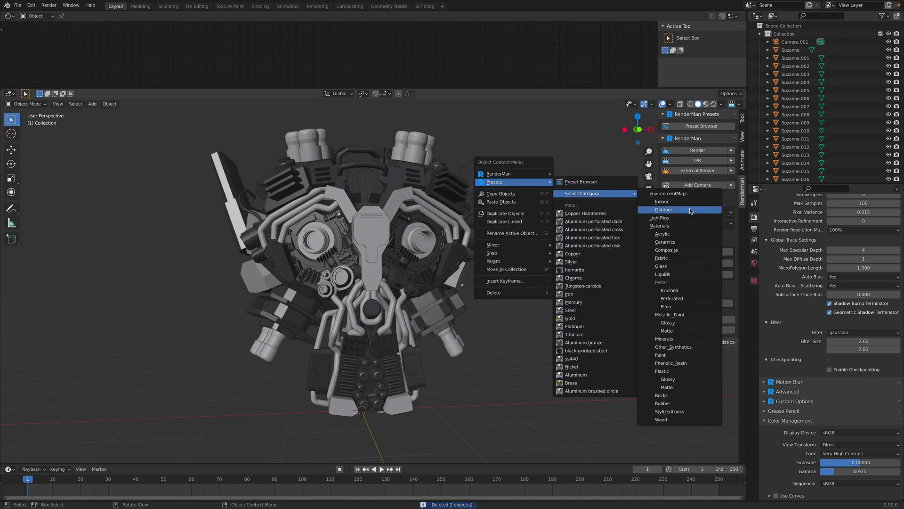
{"action": "left_click", "coordinate": [676, 217]}
{"action": "right_click", "coordinate": [576, 181]}
{"action": "mouse_move", "coordinate": [576, 180]}
{"action": "mouse_move", "coordinate": [644, 191]}
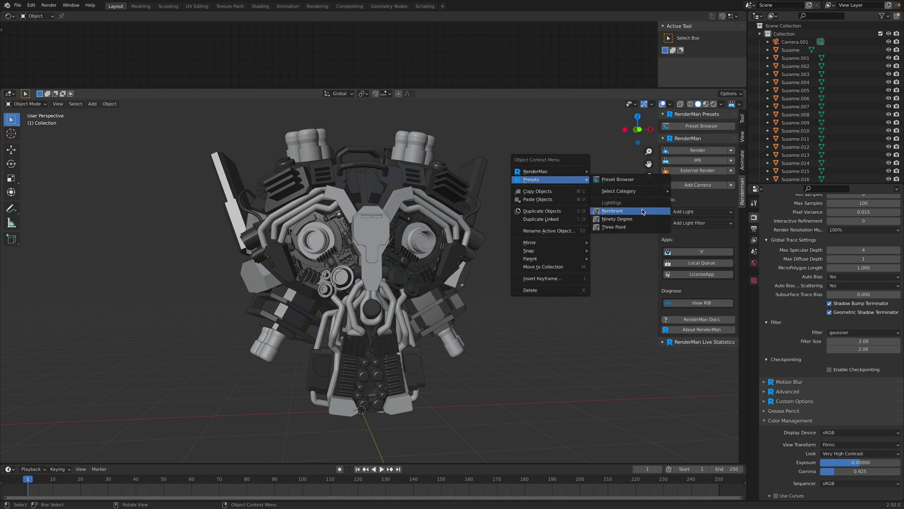
{"action": "left_click", "coordinate": [636, 228]}
{"action": "middle_click_drag", "start_coordinate": [568, 189], "coordinate": [576, 184]}
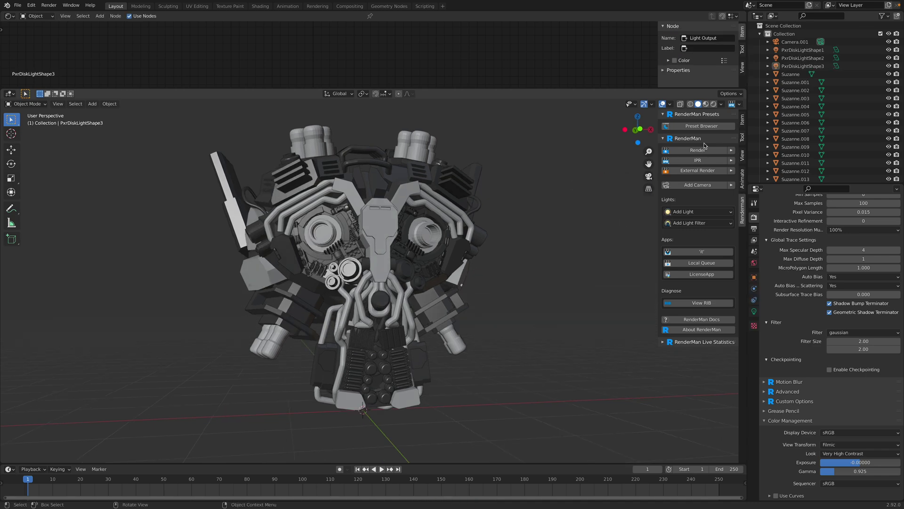
Edit the intensity of PxrDiskLightShape3 and set the intensity of PxrDiskLightShape2 and PxrDiskLightShape1 to 100
{"action": "left_click", "coordinate": [755, 311]}
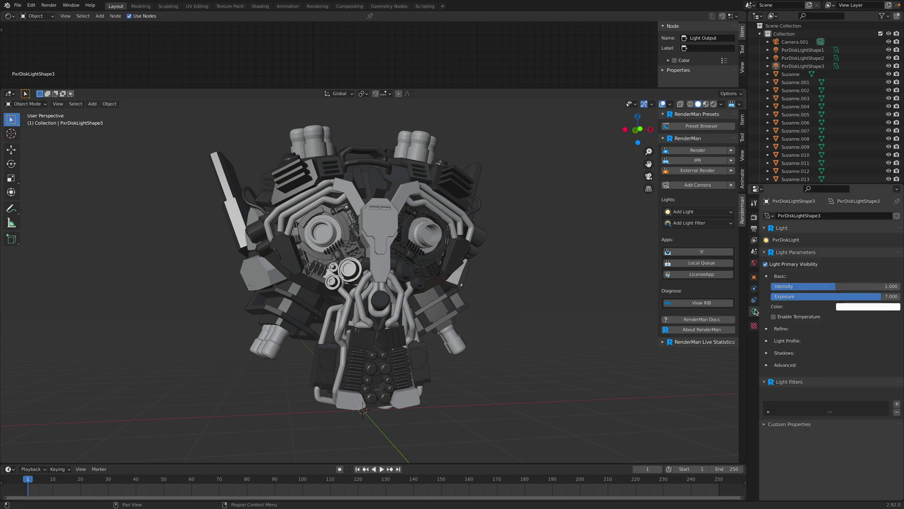
{"action": "double_click", "coordinate": [852, 287]}
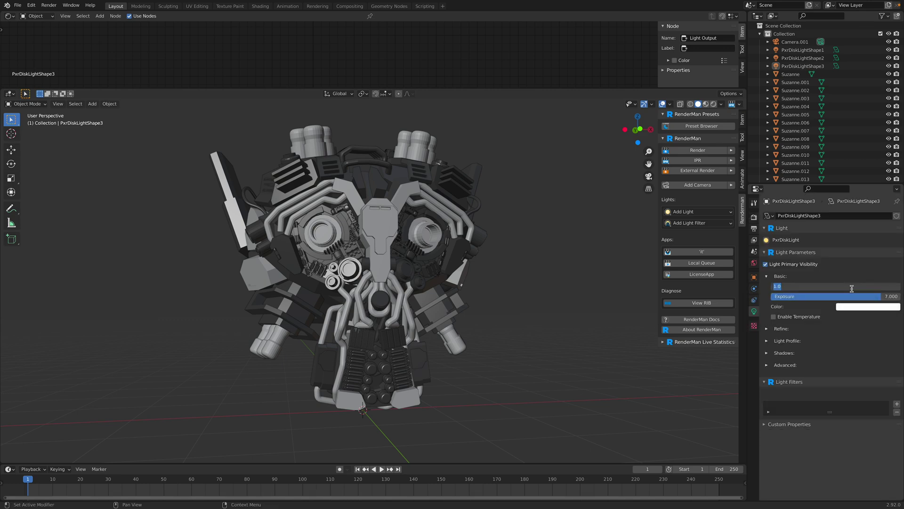
{"action": "key", "text": "Return"}
{"action": "left_click", "coordinate": [803, 59]}
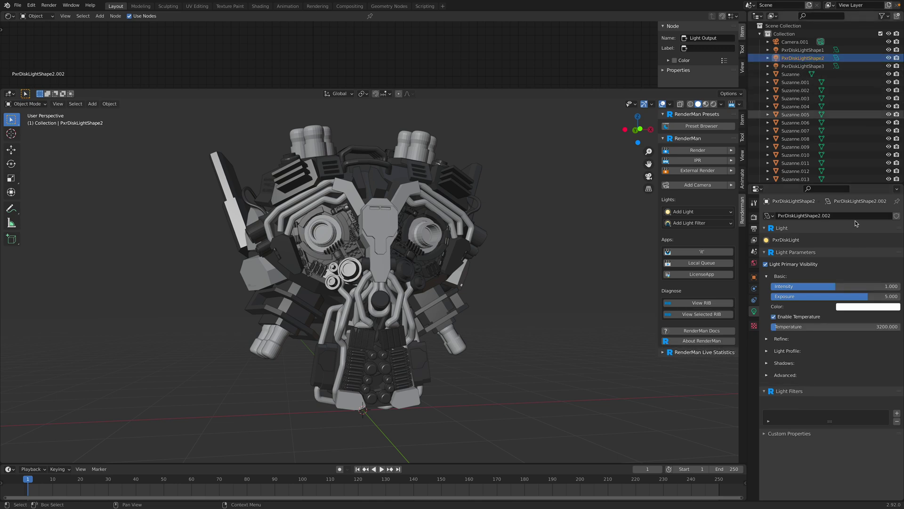
{"action": "double_click", "coordinate": [844, 285]}
{"action": "key", "text": "Escape"}
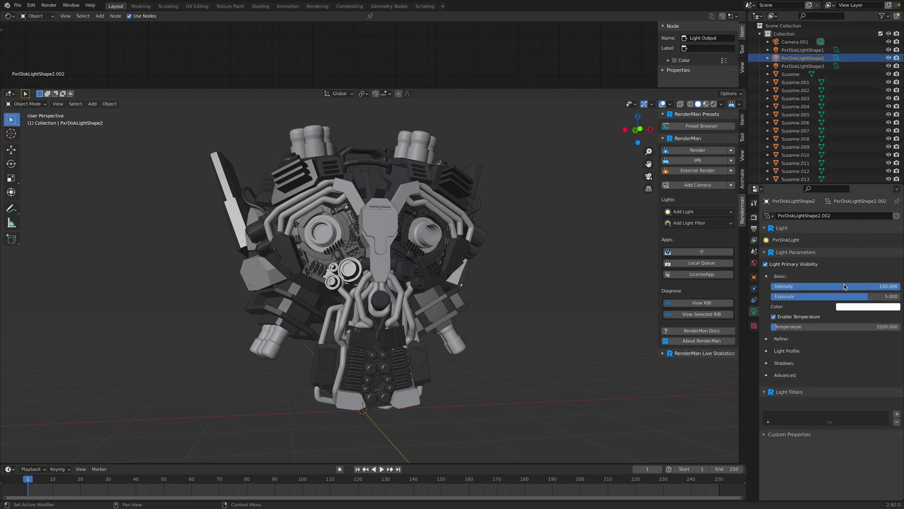
{"action": "left_click", "coordinate": [803, 50]}
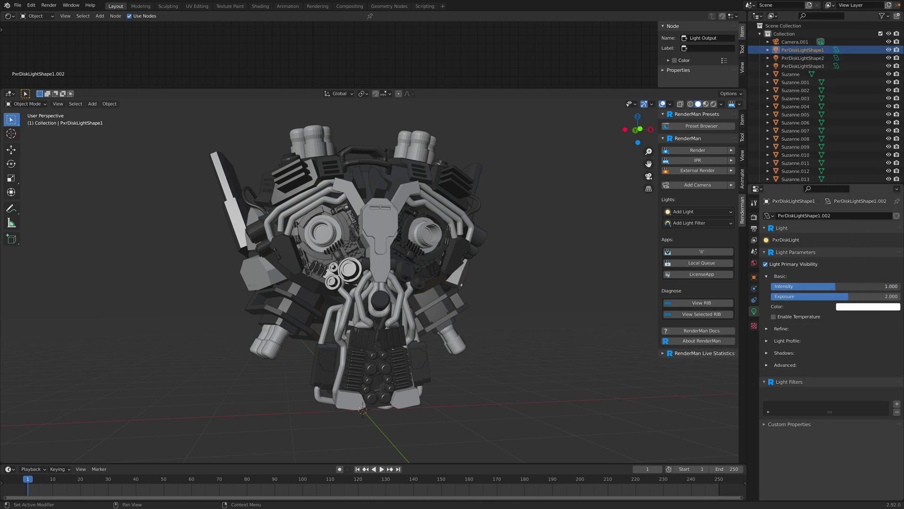
{"action": "double_click", "coordinate": [874, 286]}
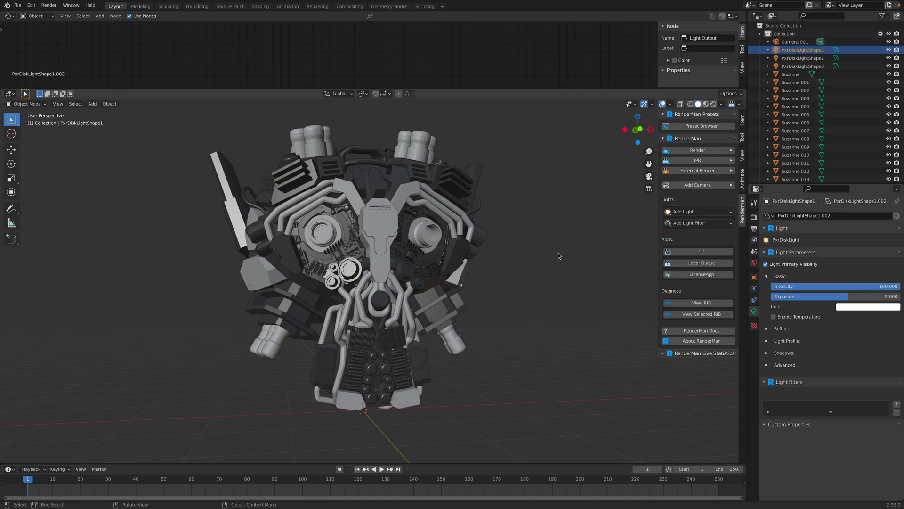
Save the file and start the RenderMan viewport render with the new light rig
{"action": "middle_click_drag", "start_coordinate": [561, 256], "coordinate": [546, 255]}
{"action": "key", "text": "ctrl+s"}
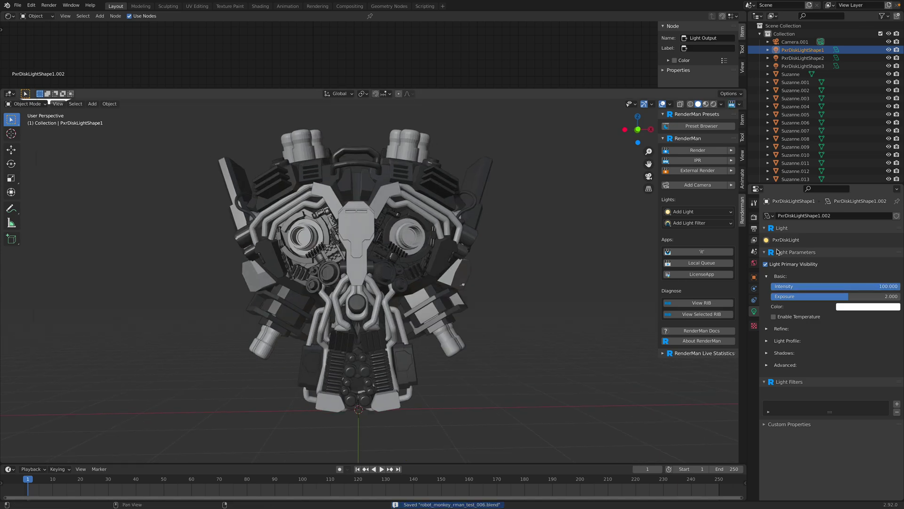
{"action": "left_click", "coordinate": [713, 104]}
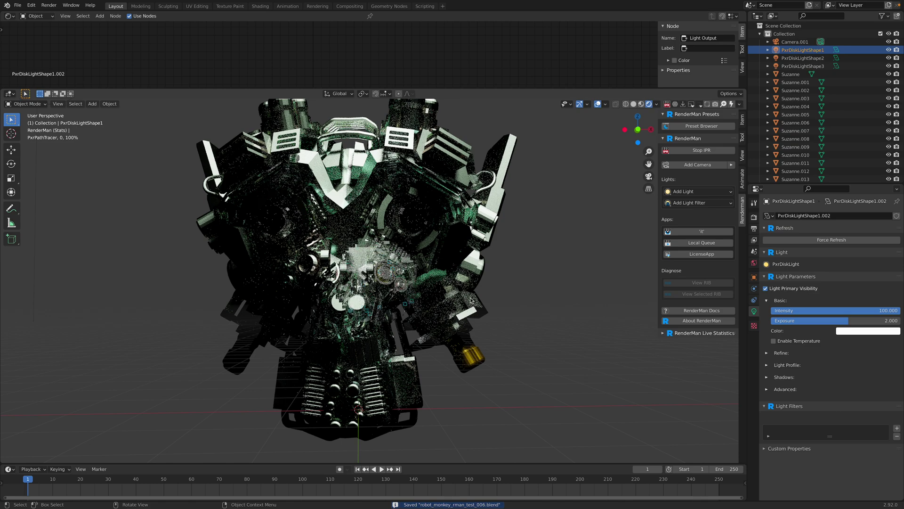
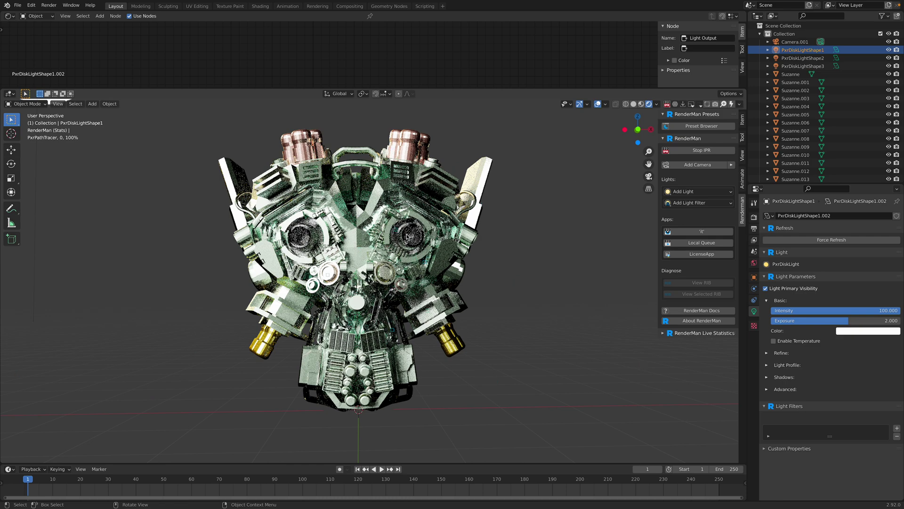
Select the Iron part on the inner side of the head's left-hand eye, enable Iridescence on its material and expand the Iridescence settings
{"action": "left_click", "coordinate": [377, 246]}
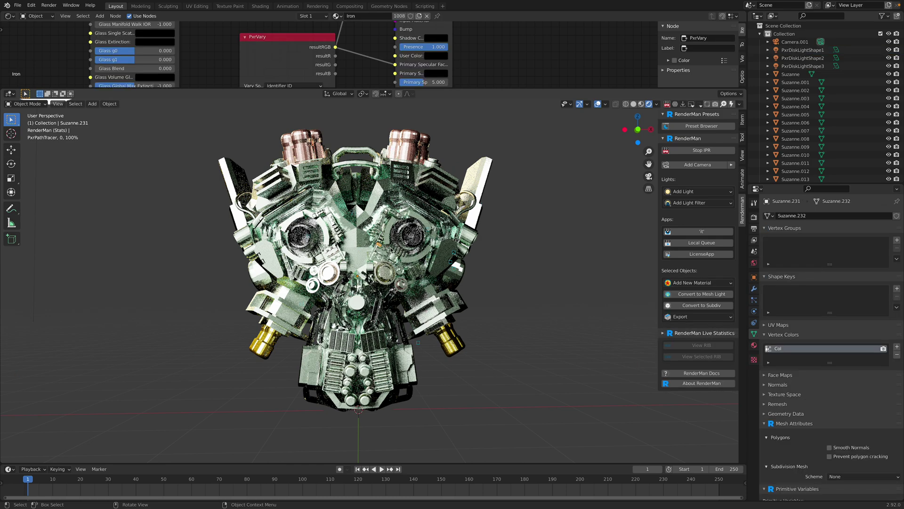
{"action": "left_click", "coordinate": [754, 345]}
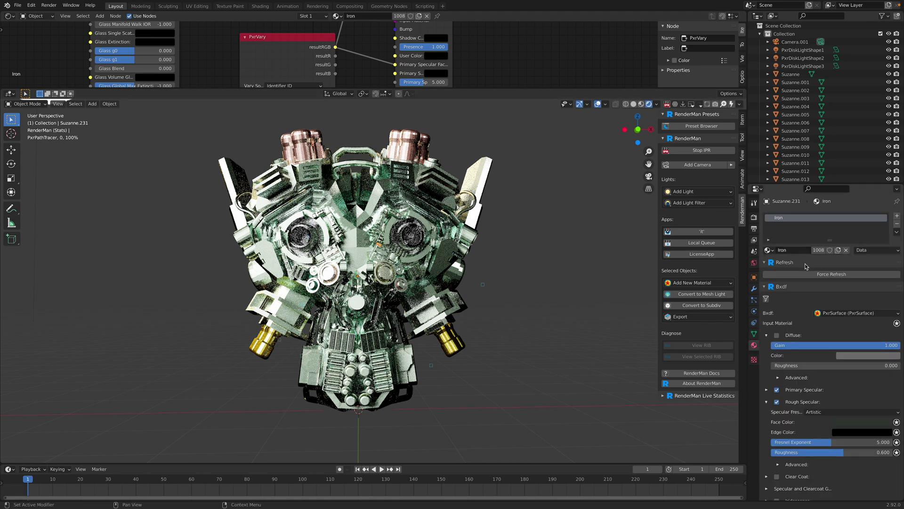
{"action": "left_click", "coordinate": [356, 233]}
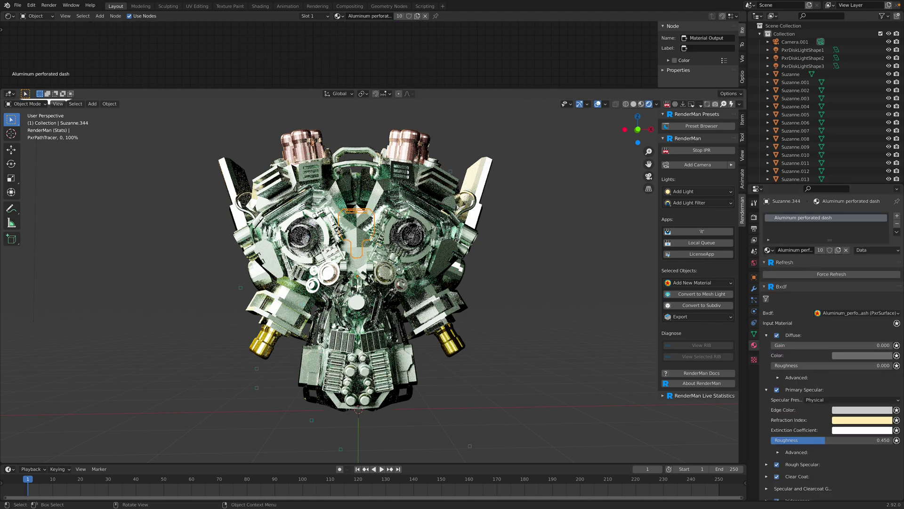
{"action": "left_click", "coordinate": [303, 234]}
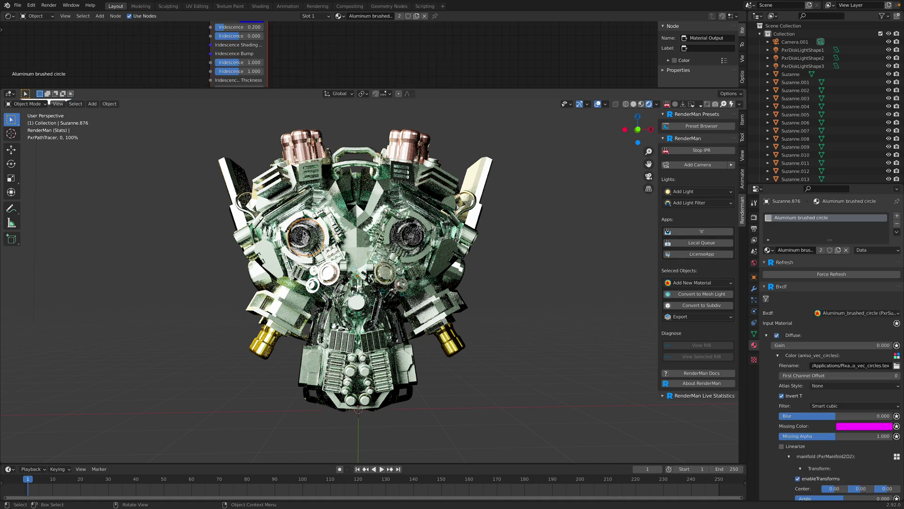
{"action": "left_click", "coordinate": [325, 239]}
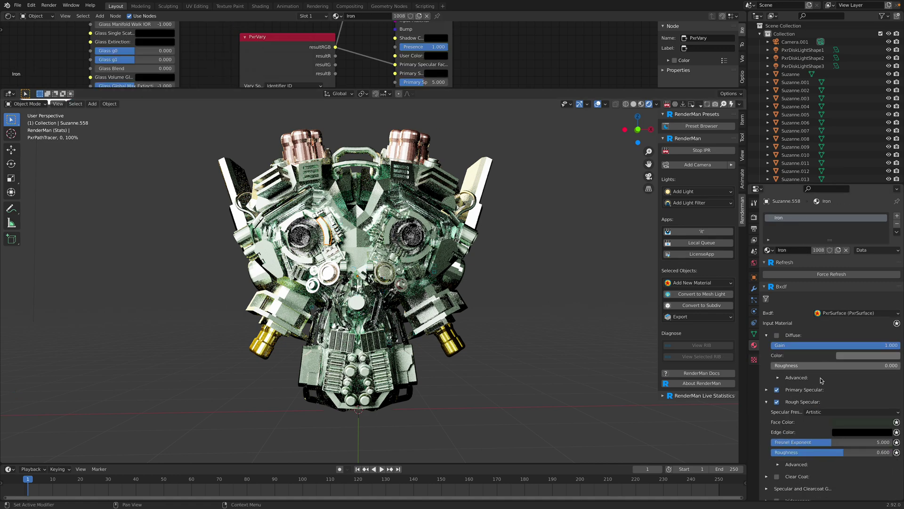
{"action": "scroll", "coordinate": [787, 393], "scroll_direction": "down", "scroll_amount": 6}
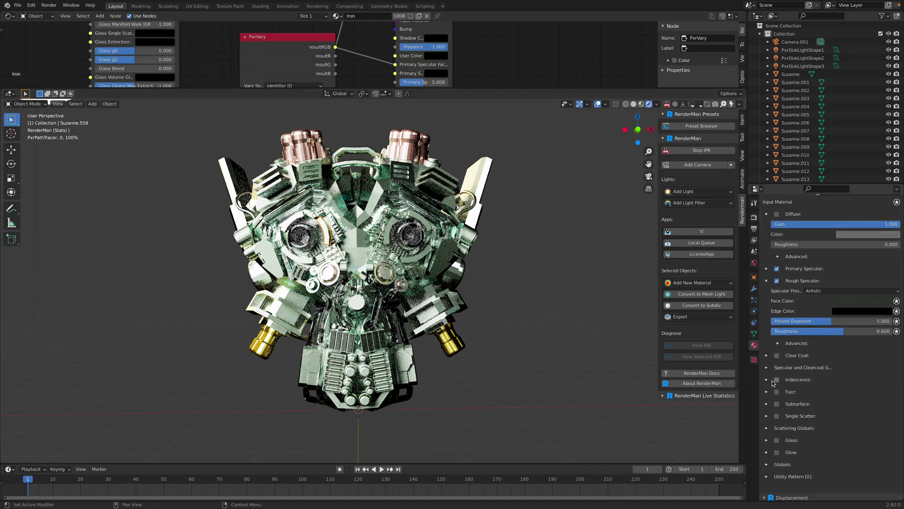
{"action": "left_click", "coordinate": [774, 380]}
{"action": "left_click", "coordinate": [767, 380]}
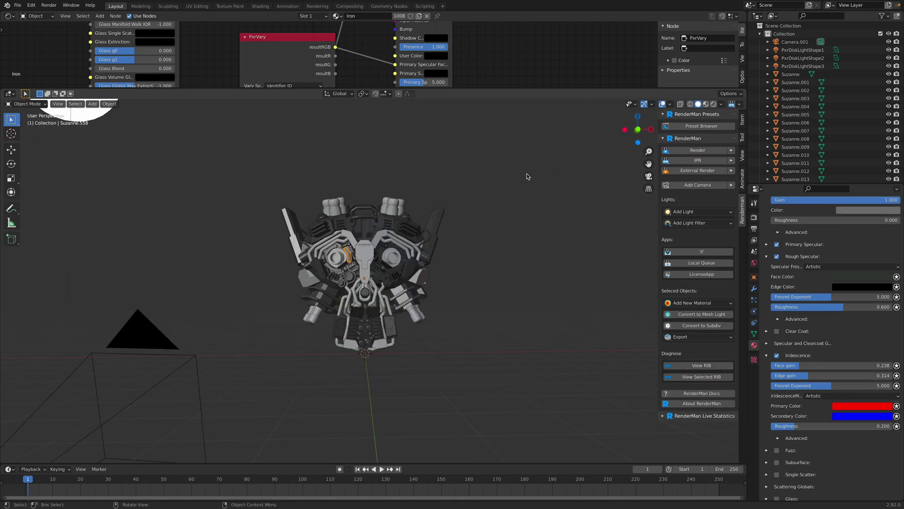
Save the file and import the Griffith Observatory environment map from the Outdoor preset category
{"action": "key", "text": "ctrl+s"}
{"action": "right_click", "coordinate": [493, 199]}
{"action": "mouse_move", "coordinate": [495, 201]}
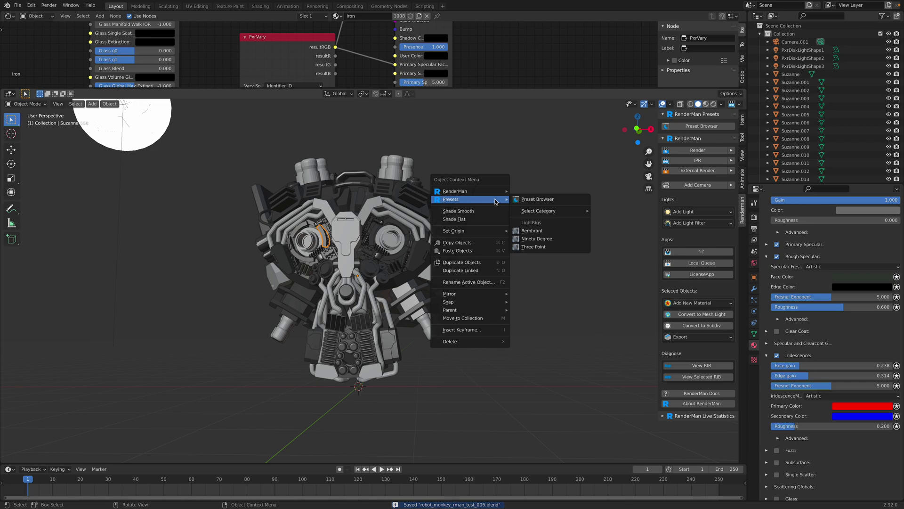
{"action": "mouse_move", "coordinate": [557, 211]}
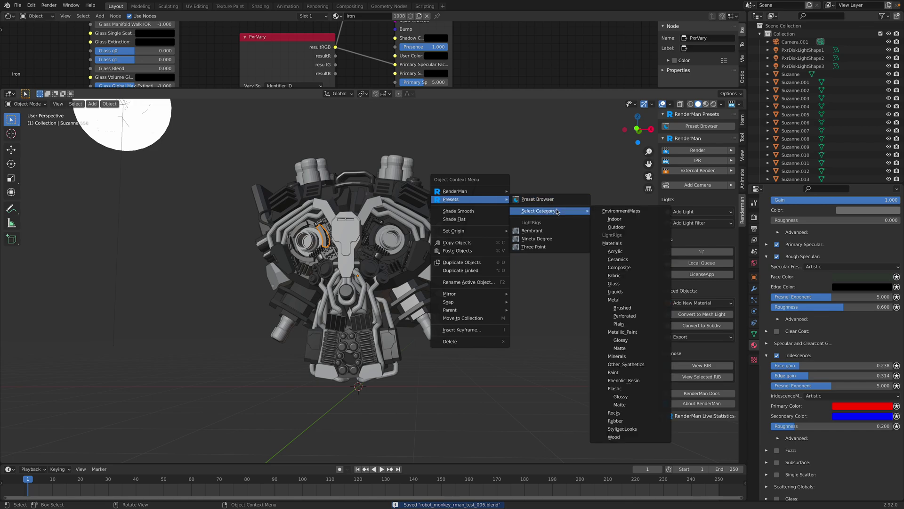
{"action": "left_click", "coordinate": [630, 227]}
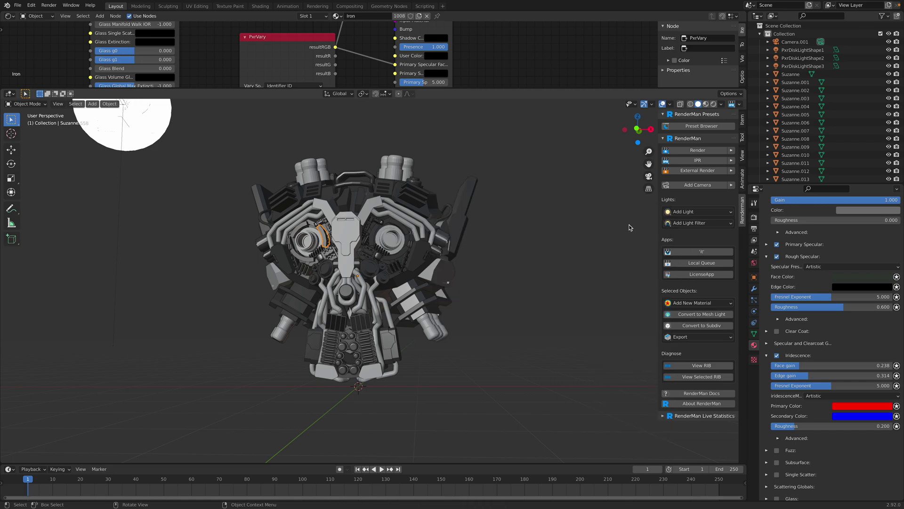
{"action": "right_click", "coordinate": [573, 208]}
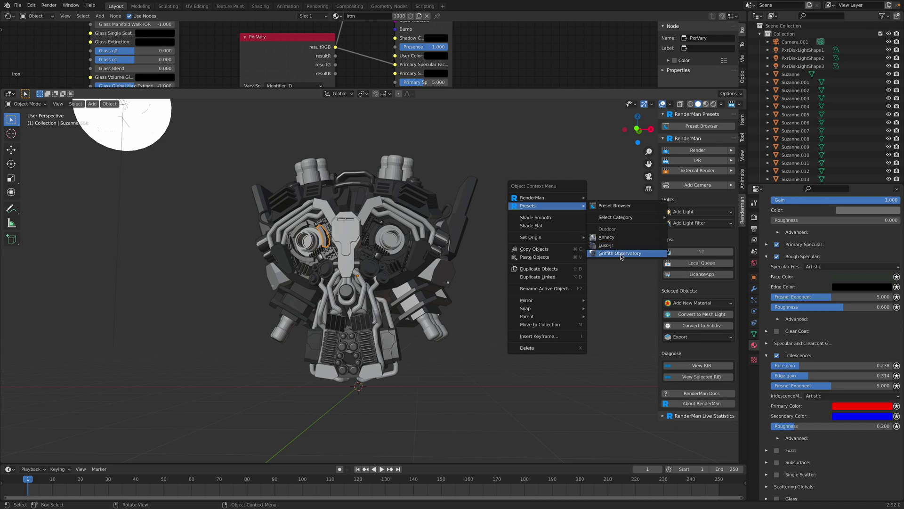
Add the Griffith Observatory environment light preset and start the interactive RenderMan render in the viewport
{"action": "left_click", "coordinate": [620, 253]}
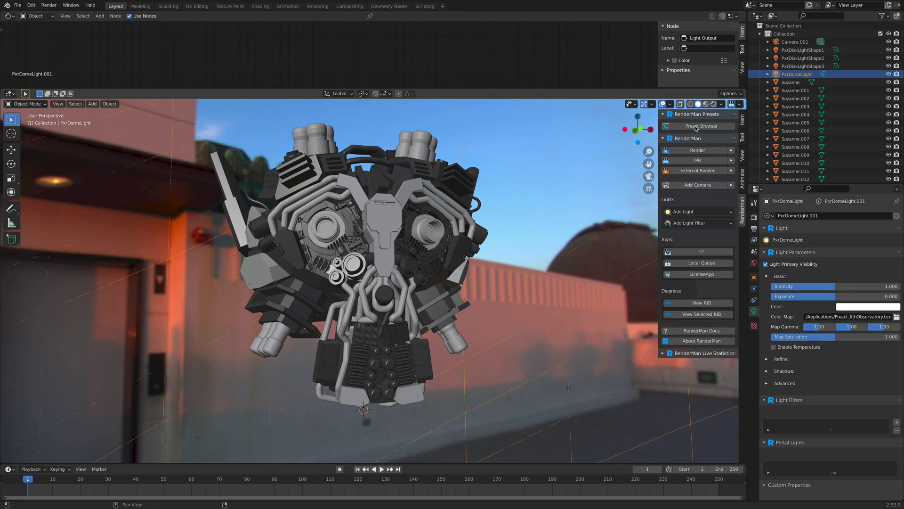
{"action": "left_click", "coordinate": [697, 161]}
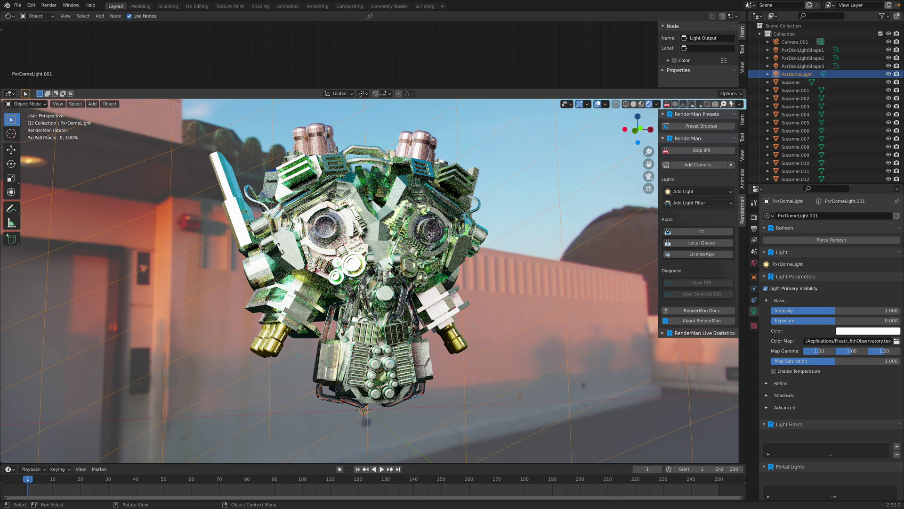
Set the scene's color management exposure to about -1.692 and gamma to about 1.199, and save the file
{"action": "left_click", "coordinate": [754, 217]}
{"action": "scroll", "coordinate": [818, 430], "scroll_direction": "down", "scroll_amount": 20}
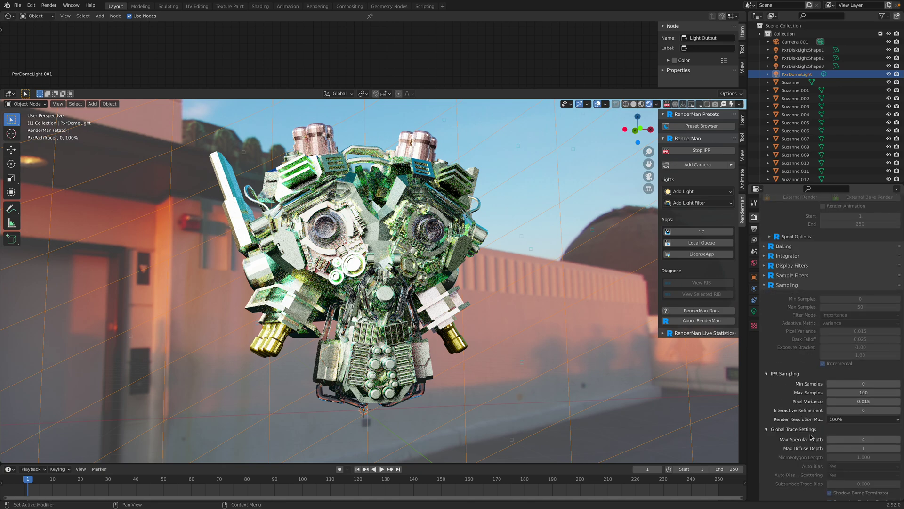
{"action": "left_click", "coordinate": [859, 462]}
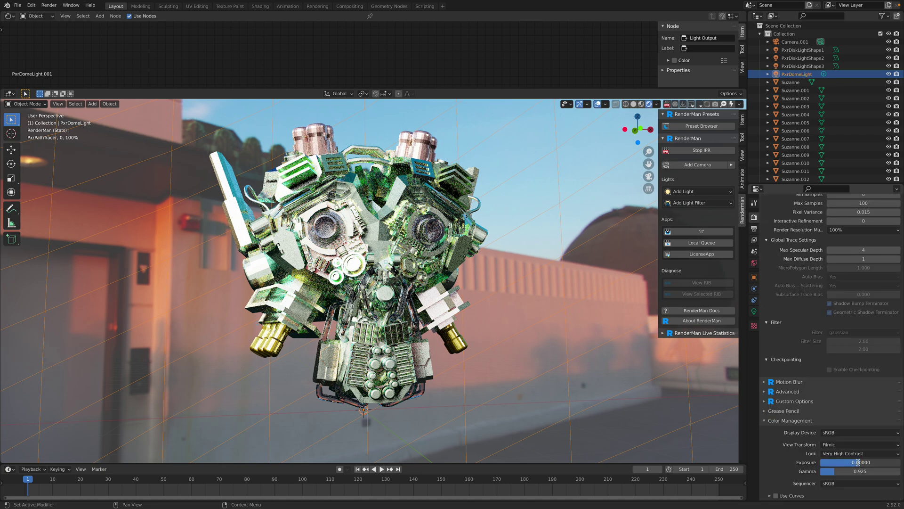
{"action": "key", "text": "Return"}
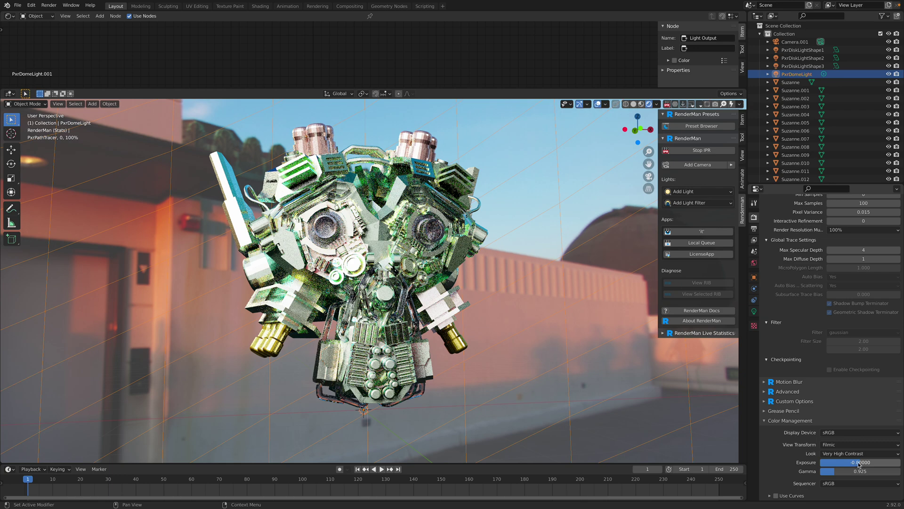
{"action": "mouse_move", "coordinate": [860, 462]}
{"action": "left_mouse_down"}
{"action": "mouse_move", "coordinate": [849, 462]}
{"action": "mouse_move", "coordinate": [873, 462]}
{"action": "mouse_move", "coordinate": [853, 462]}
{"action": "left_mouse_up"}
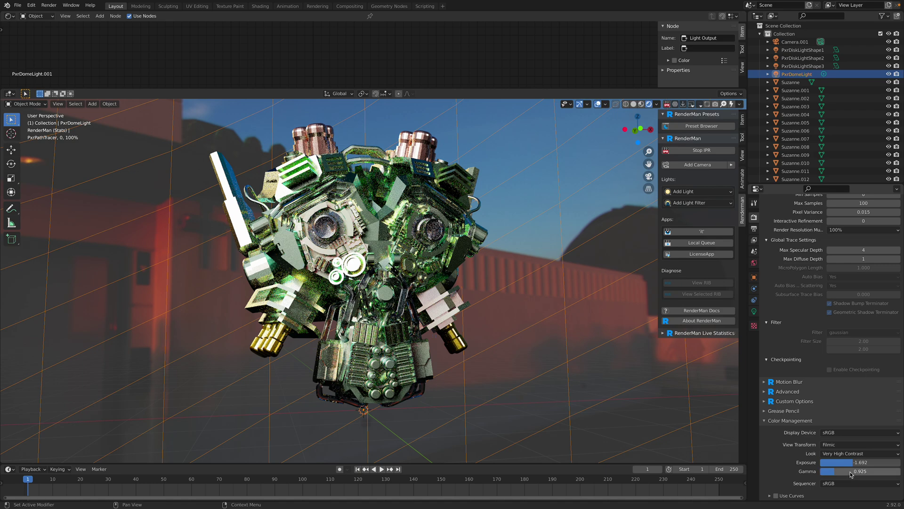
{"action": "mouse_move", "coordinate": [848, 471]}
{"action": "left_mouse_down"}
{"action": "mouse_move", "coordinate": [863, 471]}
{"action": "mouse_move", "coordinate": [854, 471]}
{"action": "left_mouse_up"}
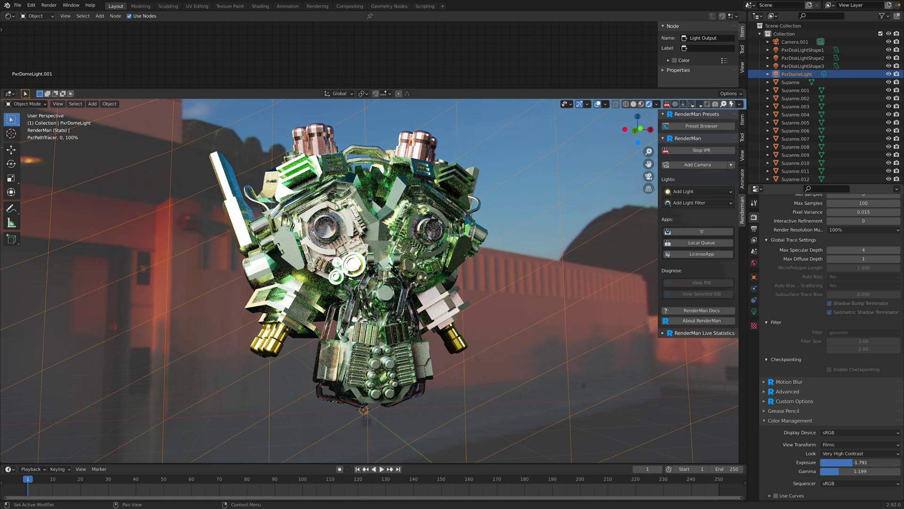
{"action": "left_click_drag", "start_coordinate": [860, 462], "coordinate": [879, 462]}
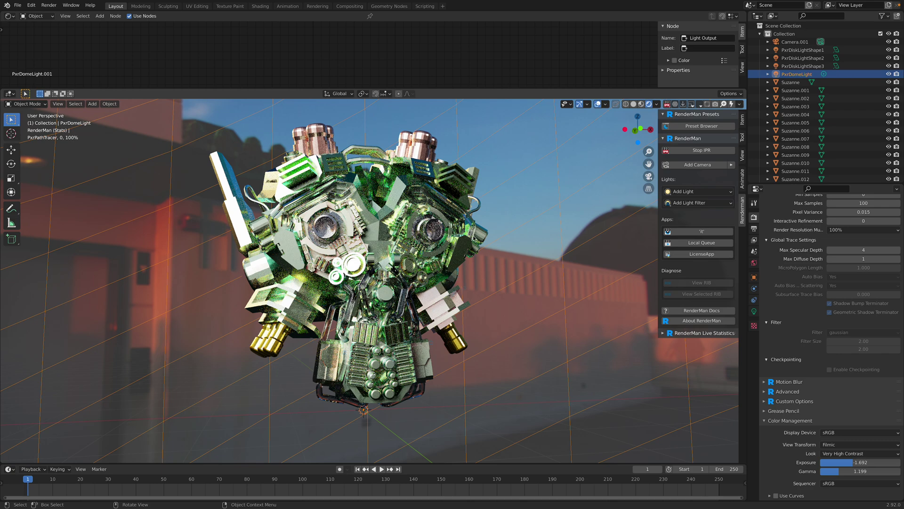
{"action": "key", "text": "ctrl+s"}
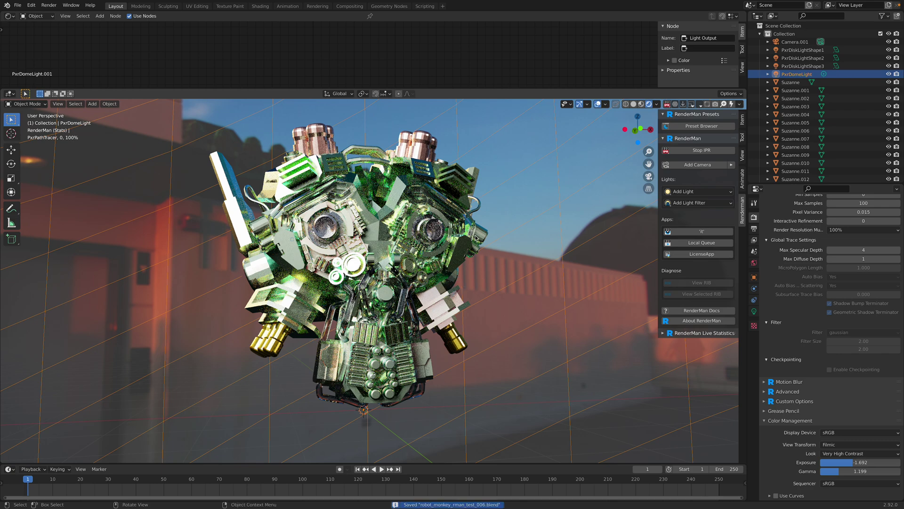
Stop the interactive render and send the camera view to an external RenderMan render with denoising
{"action": "left_click", "coordinate": [755, 240]}
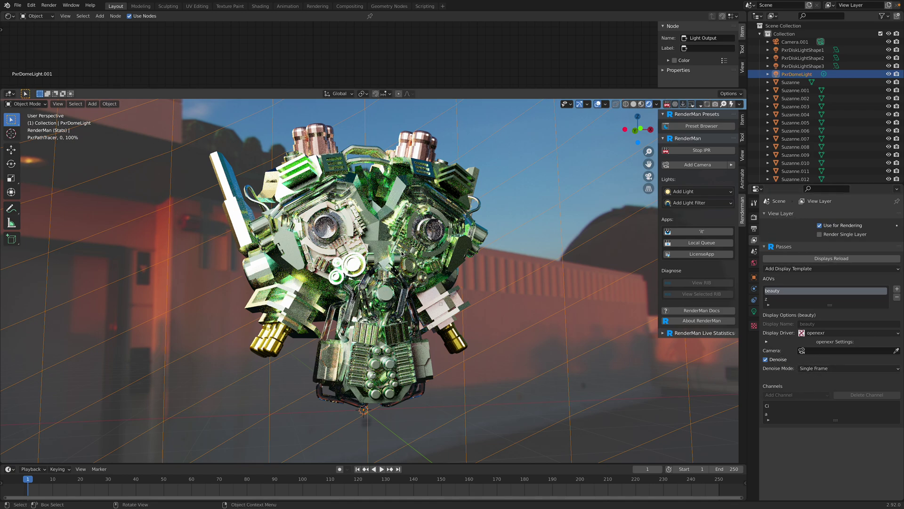
{"action": "left_click", "coordinate": [667, 105]}
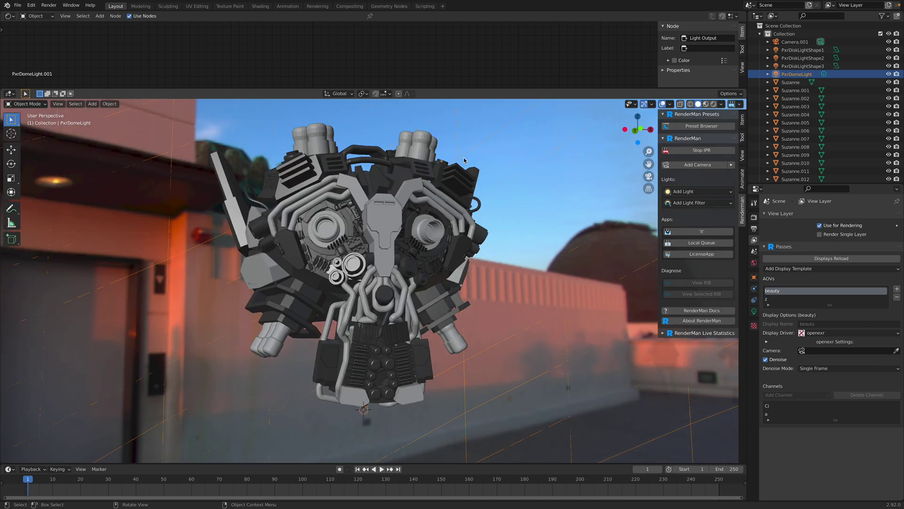
{"action": "left_click", "coordinate": [649, 176]}
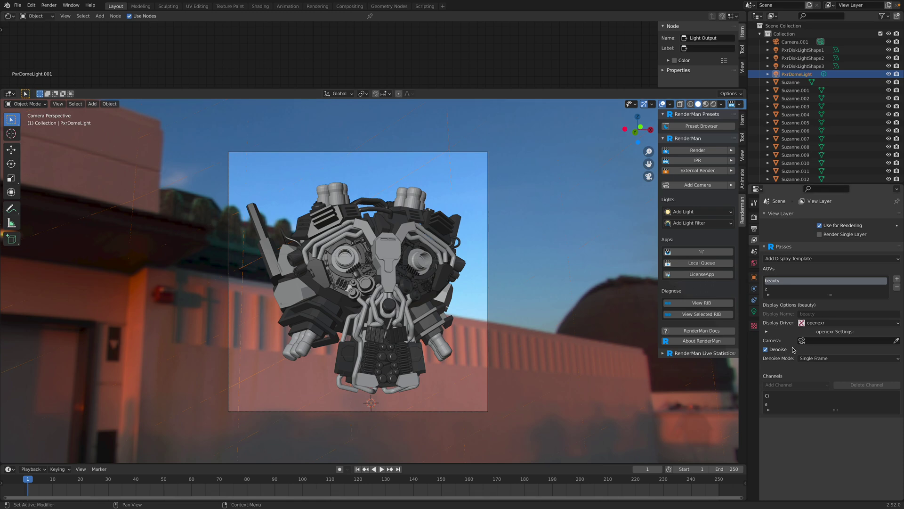
{"action": "left_click", "coordinate": [754, 220]}
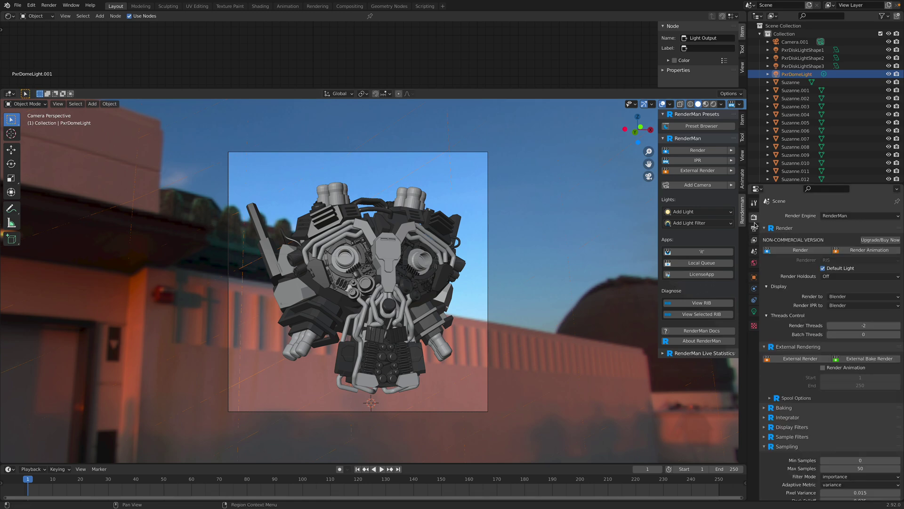
{"action": "left_click", "coordinate": [783, 358]}
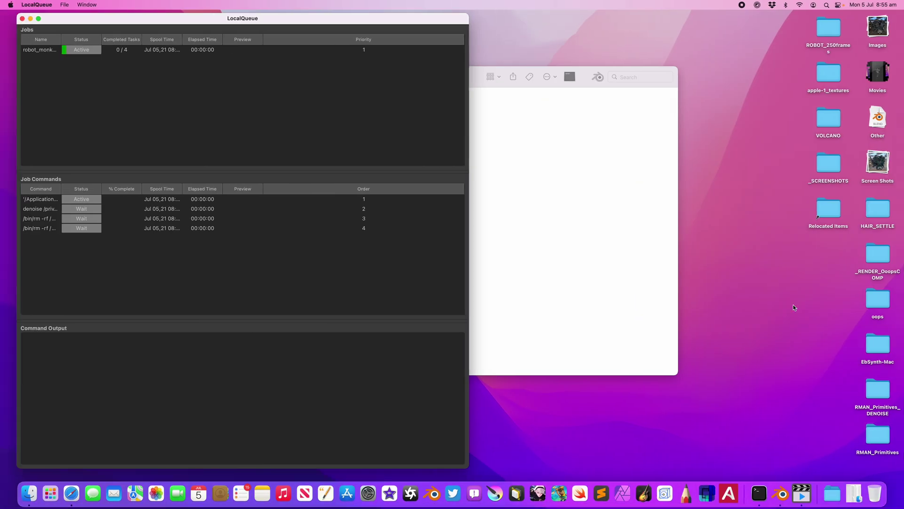
Inspect the denoise command details of the robot monkey job in LocalQueue, and clear away the Finder window behind it
{"action": "left_click", "coordinate": [129, 51]}
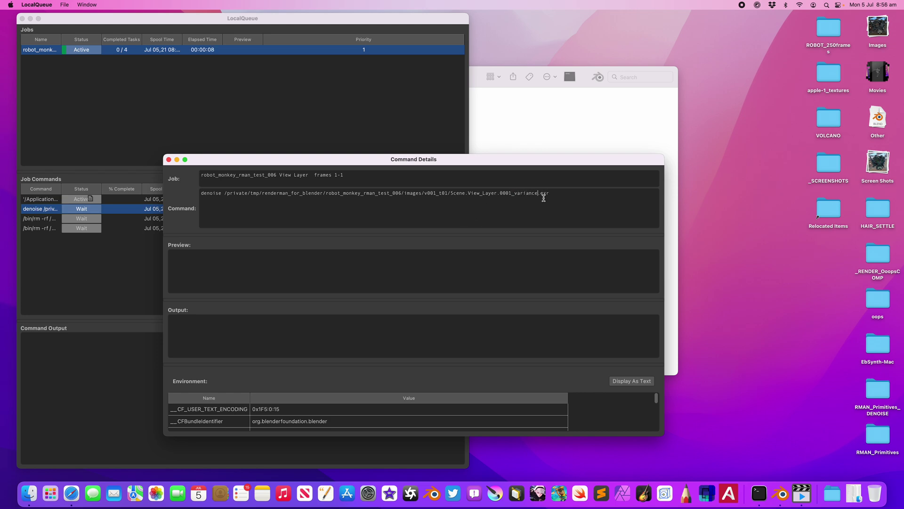
{"action": "left_click", "coordinate": [169, 160]}
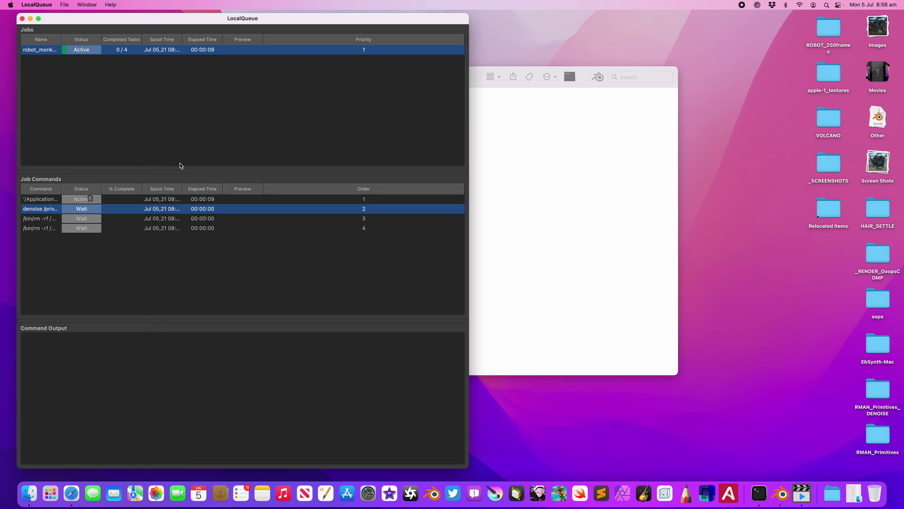
{"action": "left_click", "coordinate": [479, 71]}
{"action": "left_click", "coordinate": [202, 80]}
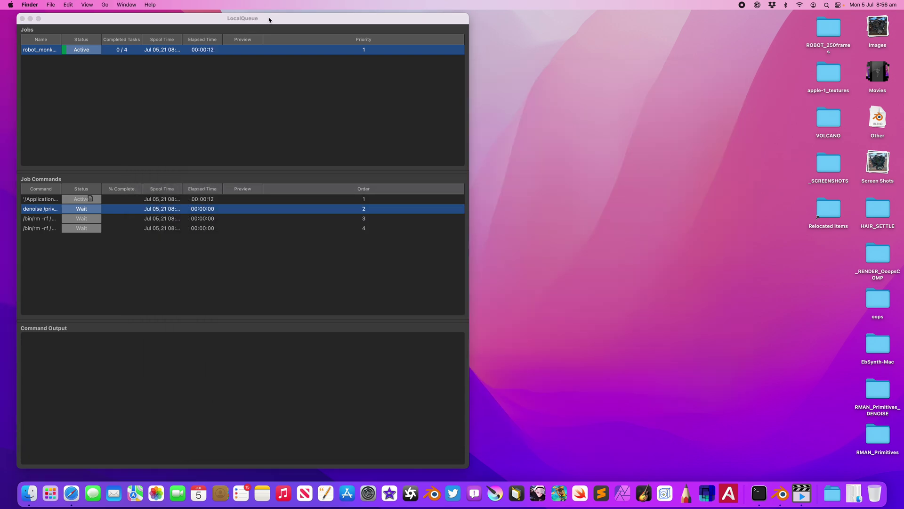
{"action": "left_click_drag", "start_coordinate": [269, 19], "coordinate": [304, 25]}
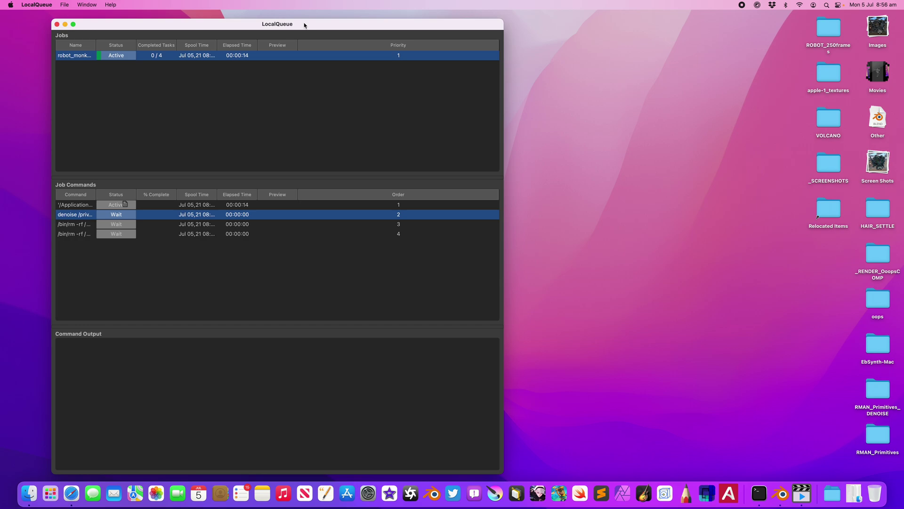
Switch back to Blender, save the current file and start a new General scene
{"action": "key", "text": "ctrl+Right"}
{"action": "left_click", "coordinate": [17, 5]}
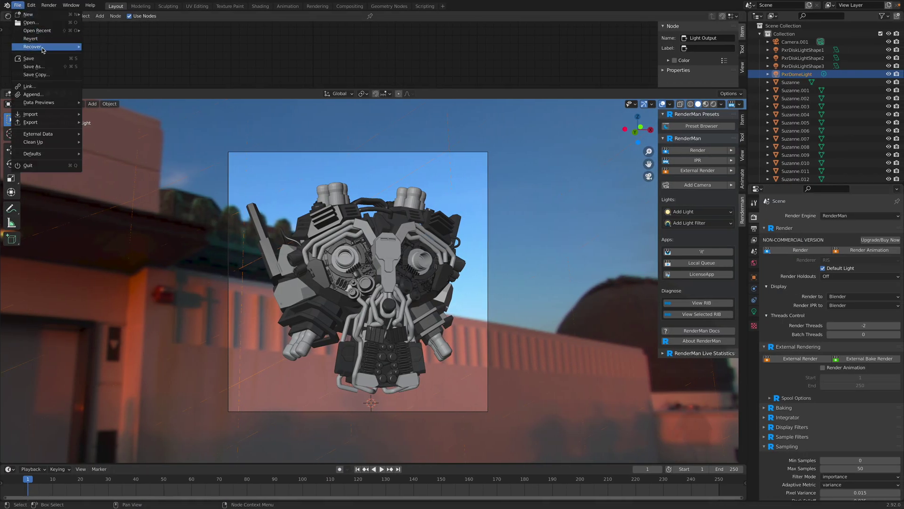
{"action": "left_click", "coordinate": [44, 59]}
{"action": "left_click", "coordinate": [18, 5]}
{"action": "mouse_move", "coordinate": [70, 14]}
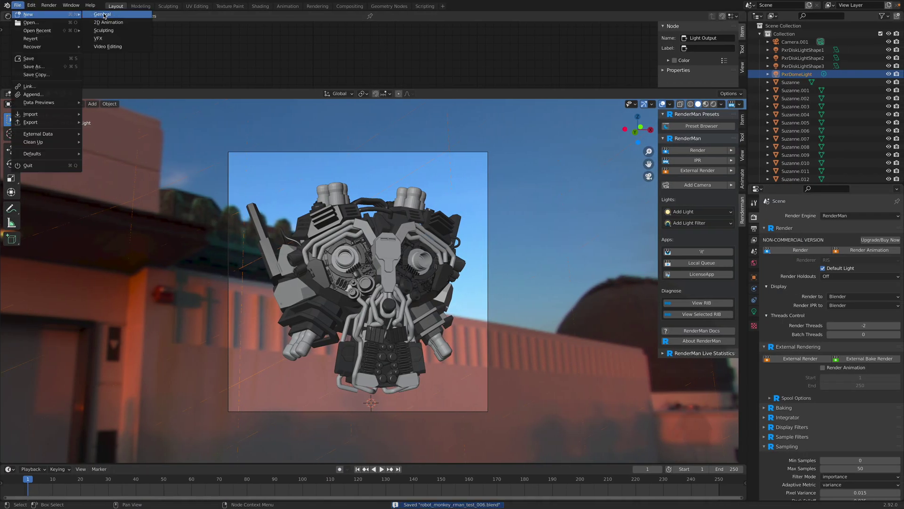
Delete all the default objects from the new scene
{"action": "middle_click_drag", "start_coordinate": [459, 237], "coordinate": [455, 238]}
{"action": "key", "text": "a"}
{"action": "key", "text": "x"}
{"action": "left_click", "coordinate": [453, 236]}
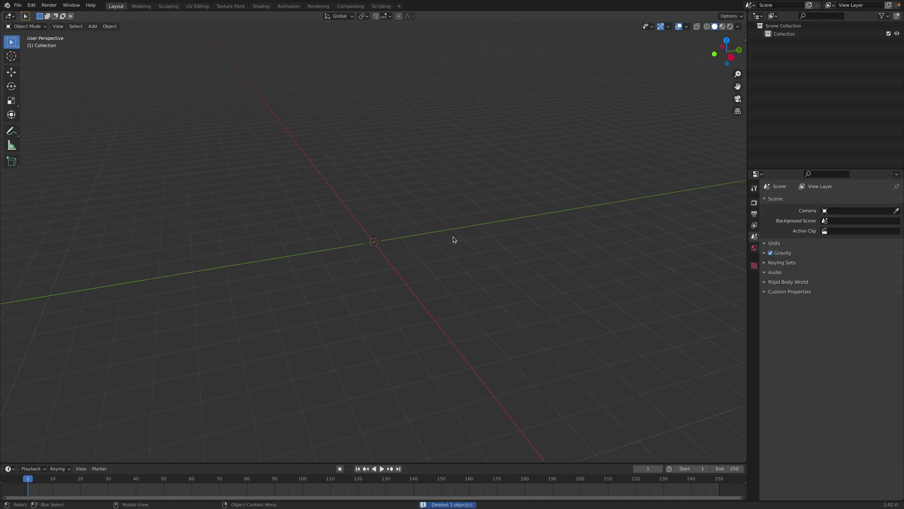
Append the Suzanne object from robot_monkey.blend in the KUSHIRO_RobotMonkey downloads folder
{"action": "left_click", "coordinate": [17, 5]}
{"action": "mouse_move", "coordinate": [50, 115]}
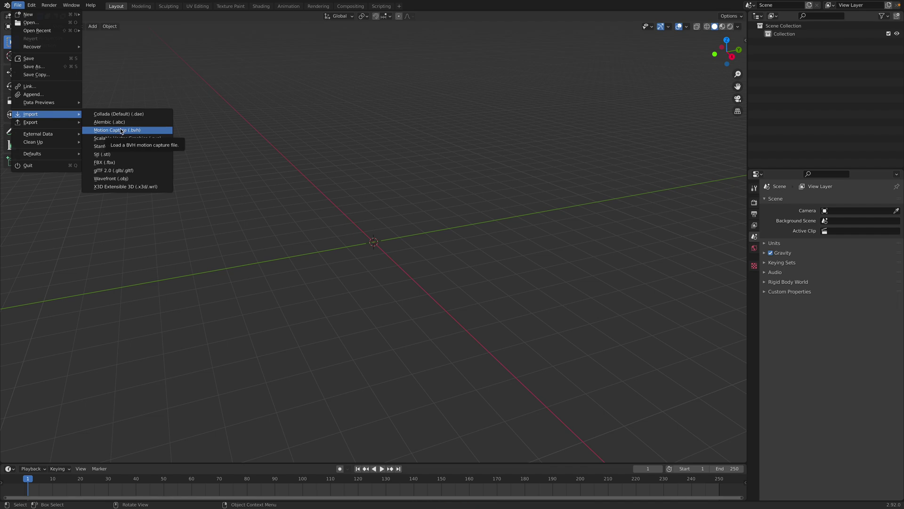
{"action": "left_click", "coordinate": [33, 94]}
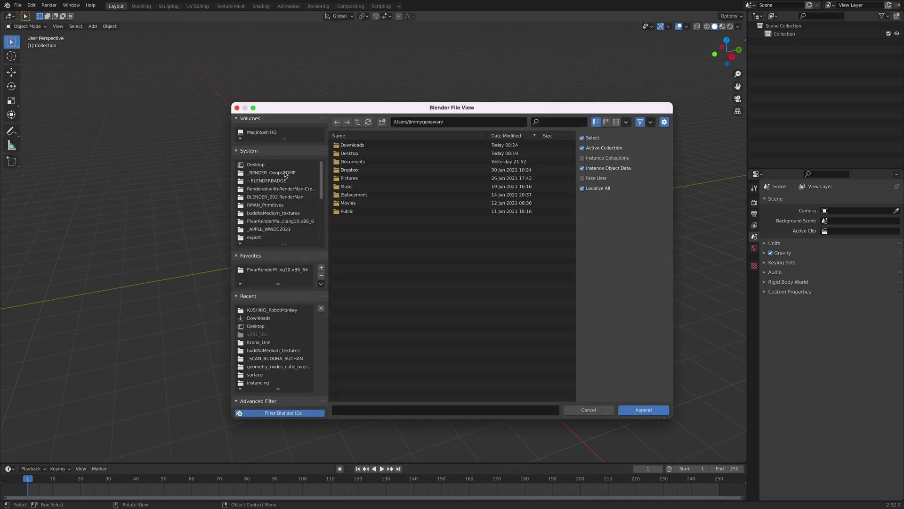
{"action": "double_click", "coordinate": [355, 145]}
{"action": "double_click", "coordinate": [367, 146]}
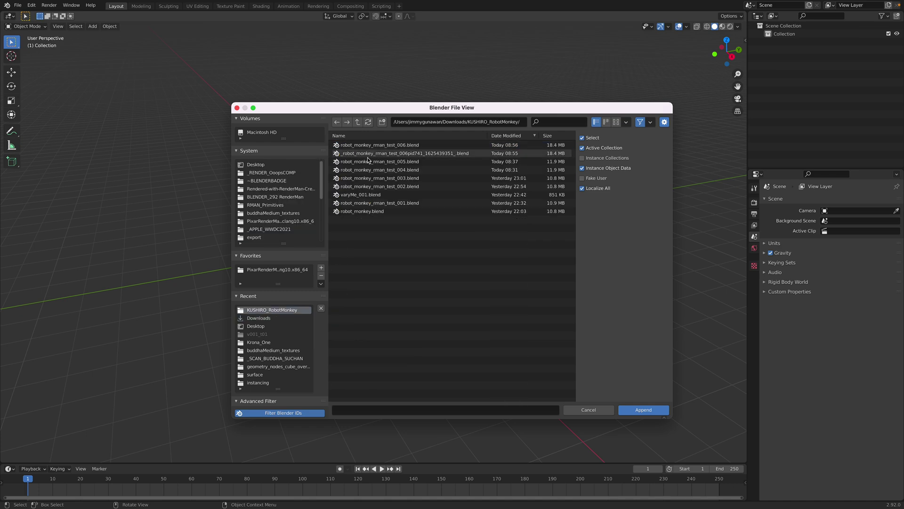
{"action": "left_click", "coordinate": [367, 212]}
{"action": "double_click", "coordinate": [372, 211]}
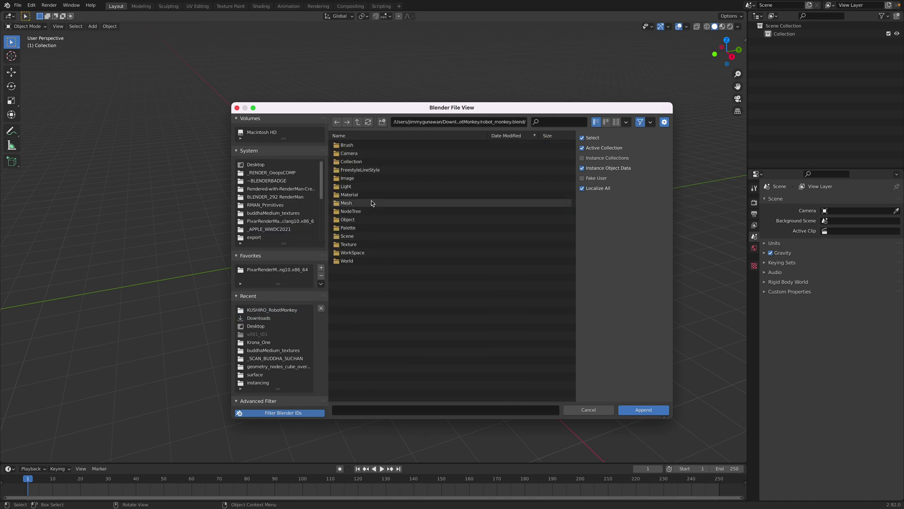
{"action": "double_click", "coordinate": [371, 219]}
{"action": "left_click", "coordinate": [369, 161]}
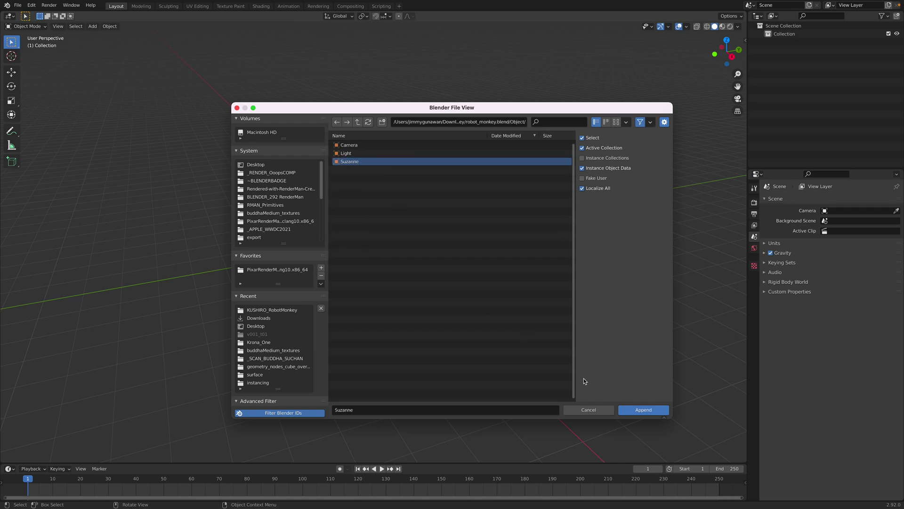
{"action": "left_click", "coordinate": [629, 410]}
Enable the Face Orientation overlay to examine the normals of the robot monkey mesh
{"action": "scroll", "coordinate": [541, 254], "scroll_direction": "up", "scroll_amount": 5}
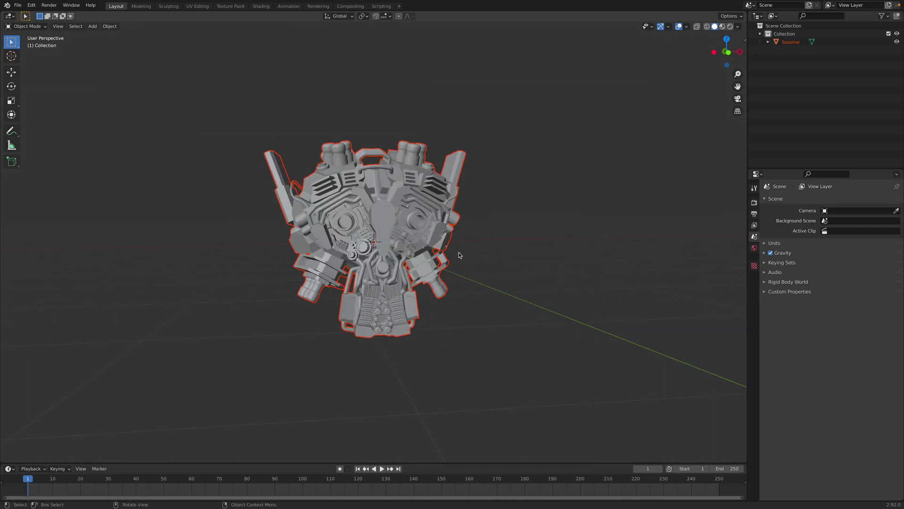
{"action": "middle_click_drag", "start_coordinate": [621, 105], "coordinate": [630, 108]}
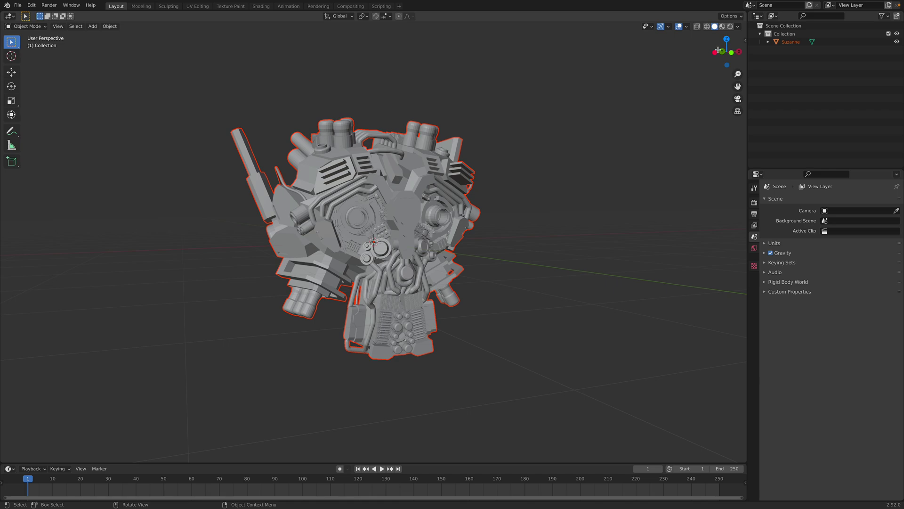
{"action": "left_click", "coordinate": [738, 27]}
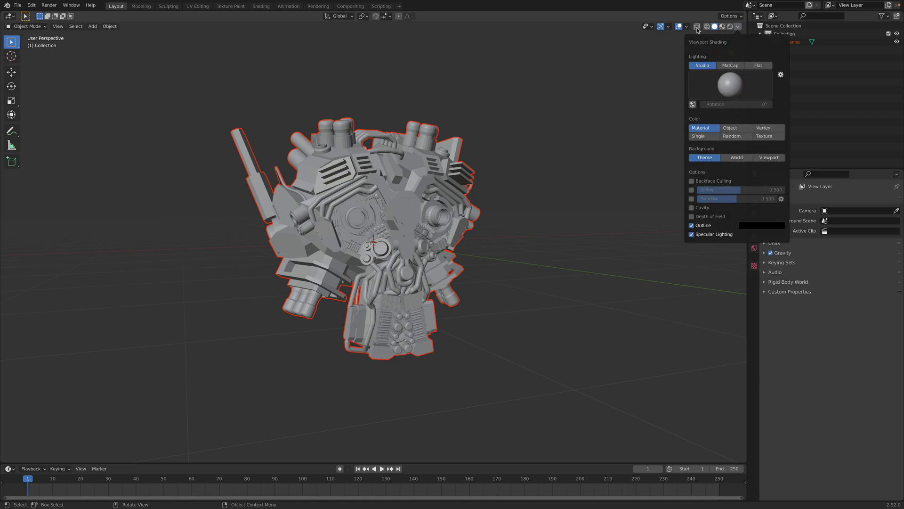
{"action": "mouse_move", "coordinate": [687, 27]}
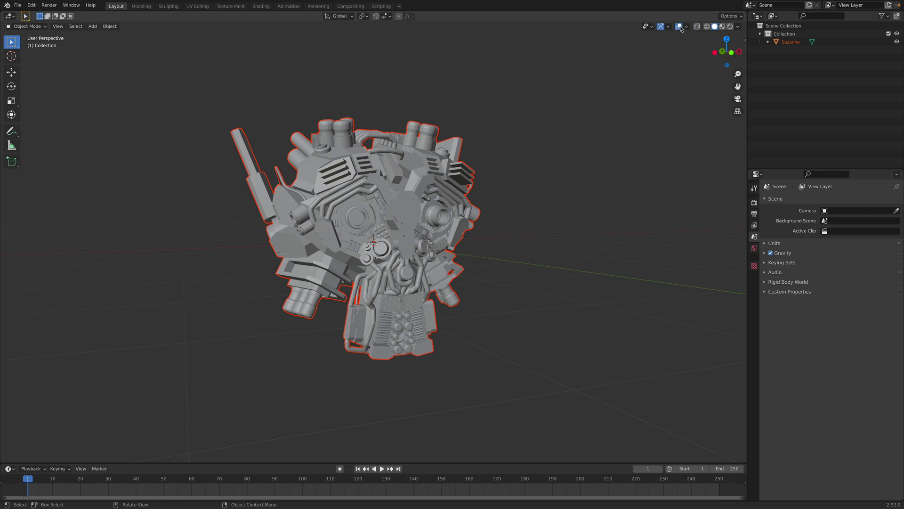
{"action": "left_click", "coordinate": [686, 27]}
{"action": "left_click", "coordinate": [636, 173]}
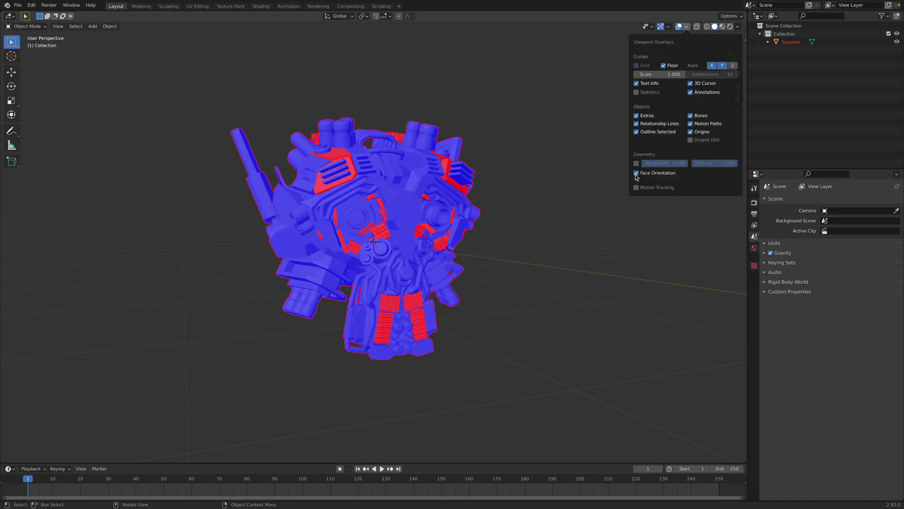
{"action": "middle_click_drag", "start_coordinate": [487, 170], "coordinate": [440, 193]}
{"action": "scroll", "coordinate": [482, 173], "scroll_direction": "up", "scroll_amount": 5}
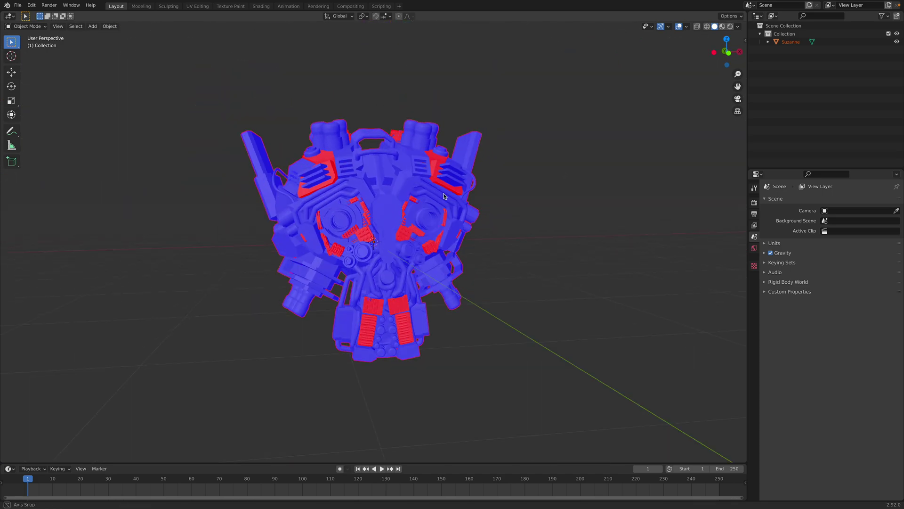
Recalculate all of the Suzanne mesh's normals to the outside in Edit Mode, and inspect the side panels for flipped faces
{"action": "left_click", "coordinate": [439, 192]}
{"action": "key", "text": "Tab"}
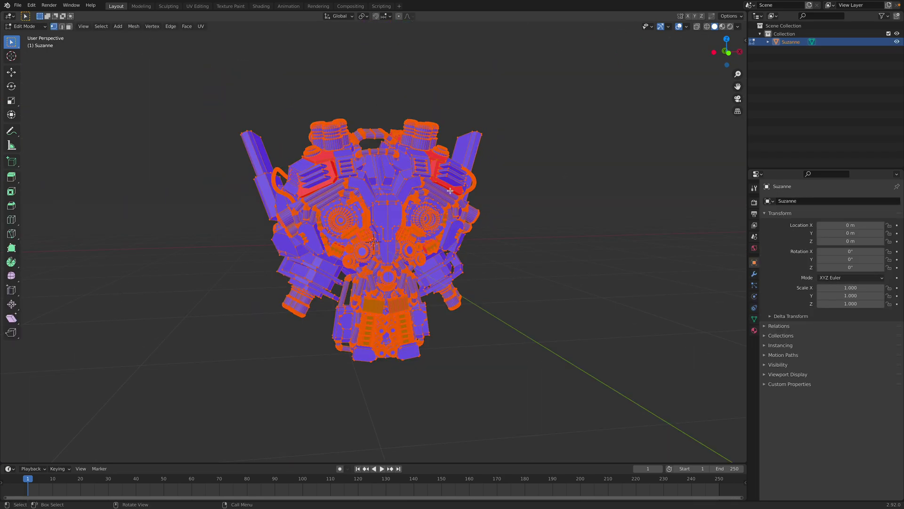
{"action": "left_click", "coordinate": [134, 26]}
{"action": "mouse_move", "coordinate": [183, 160]}
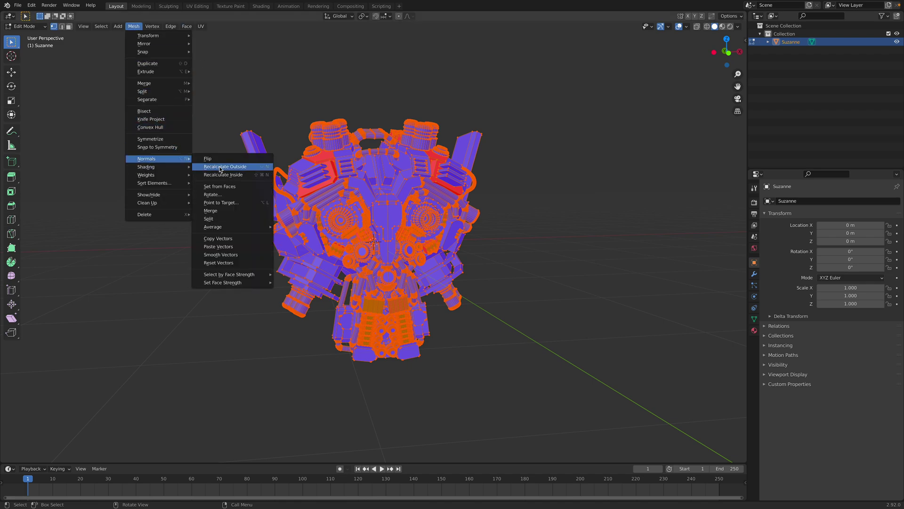
{"action": "left_click", "coordinate": [244, 167]}
{"action": "left_click", "coordinate": [522, 216]}
{"action": "middle_click_drag", "start_coordinate": [405, 278], "coordinate": [485, 259]}
{"action": "scroll", "coordinate": [354, 198], "scroll_direction": "up", "scroll_amount": 5}
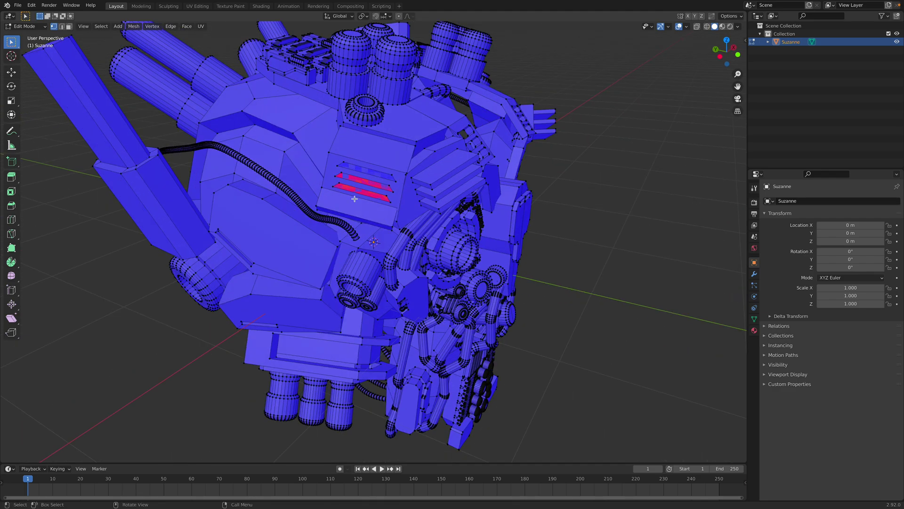
Return the robot monkey to Object Mode and turn off the Face Orientation overlay
{"action": "middle_click_drag", "start_coordinate": [385, 188], "coordinate": [64, 89]}
{"action": "scroll", "coordinate": [315, 193], "scroll_direction": "down", "scroll_amount": 4}
{"action": "left_click", "coordinate": [26, 26]}
{"action": "left_click", "coordinate": [23, 32]}
{"action": "middle_click_drag", "start_coordinate": [357, 211], "coordinate": [639, 82]}
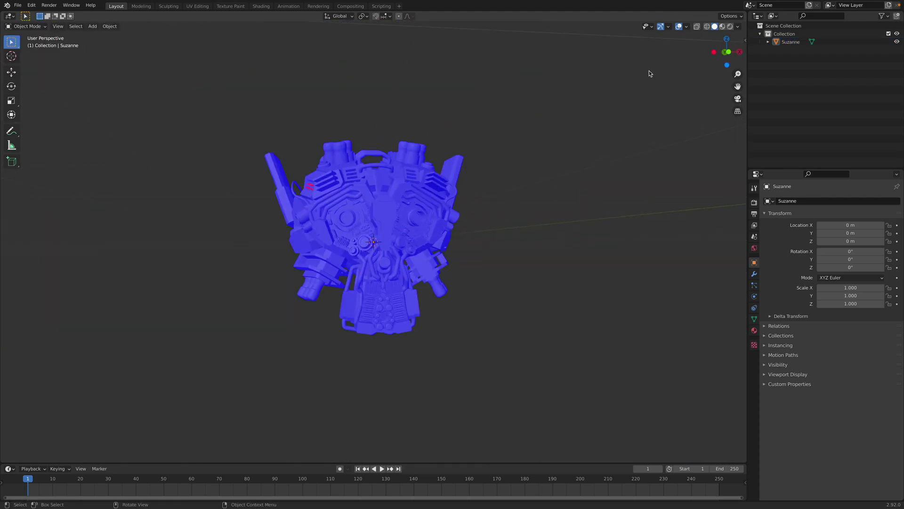
{"action": "left_click", "coordinate": [686, 27]}
{"action": "left_click", "coordinate": [636, 173]}
{"action": "mouse_move", "coordinate": [518, 181]}
{"action": "middle_mouse_down"}
{"action": "mouse_move", "coordinate": [480, 165]}
{"action": "mouse_move", "coordinate": [385, 179]}
{"action": "mouse_move", "coordinate": [516, 165]}
{"action": "middle_mouse_up"}
Select the robot monkey and change the scene's render engine to Cycles
{"action": "left_click", "coordinate": [461, 169]}
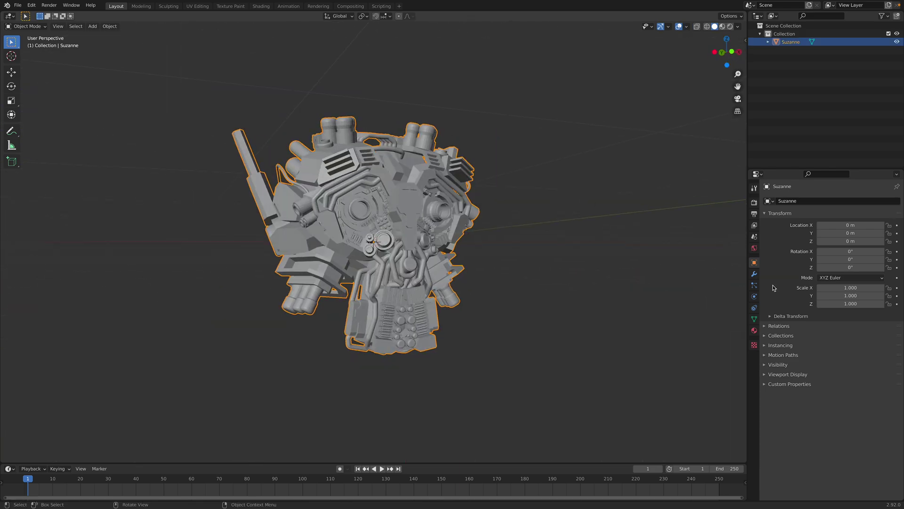
{"action": "left_click", "coordinate": [753, 319]}
{"action": "middle_click_drag", "start_coordinate": [565, 221], "coordinate": [639, 219]}
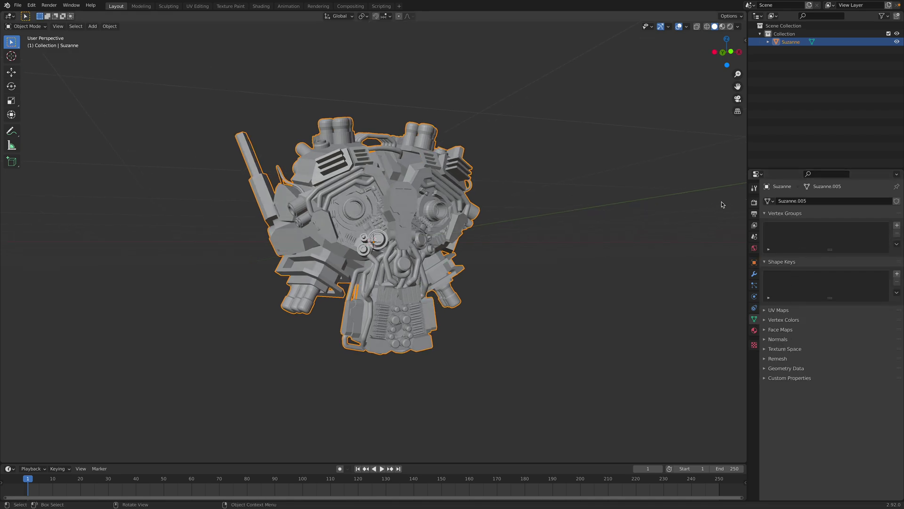
{"action": "left_click", "coordinate": [754, 202]}
{"action": "left_click", "coordinate": [860, 201]}
{"action": "left_click", "coordinate": [844, 228]}
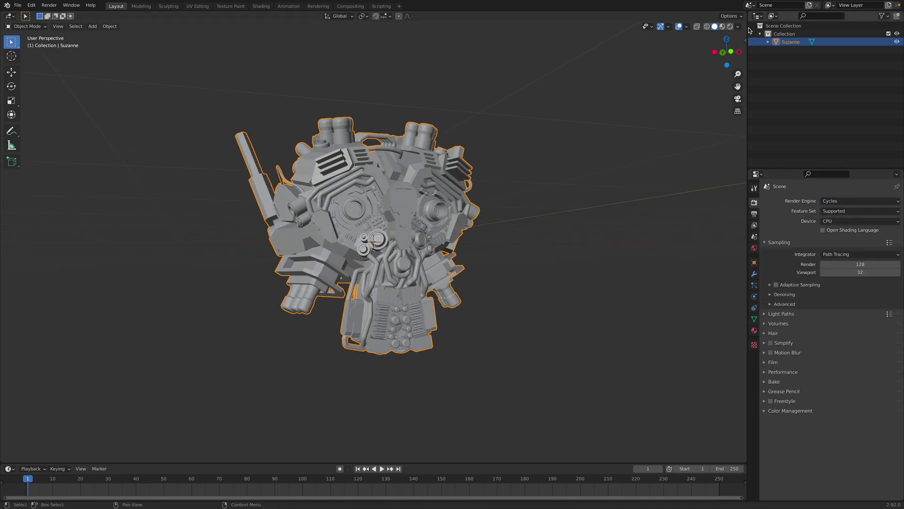
Split the 3D viewport into two stacked areas and turn the upper one into a Shader Editor
{"action": "left_click_drag", "start_coordinate": [743, 13], "coordinate": [725, 231]}
{"action": "left_click", "coordinate": [9, 16]}
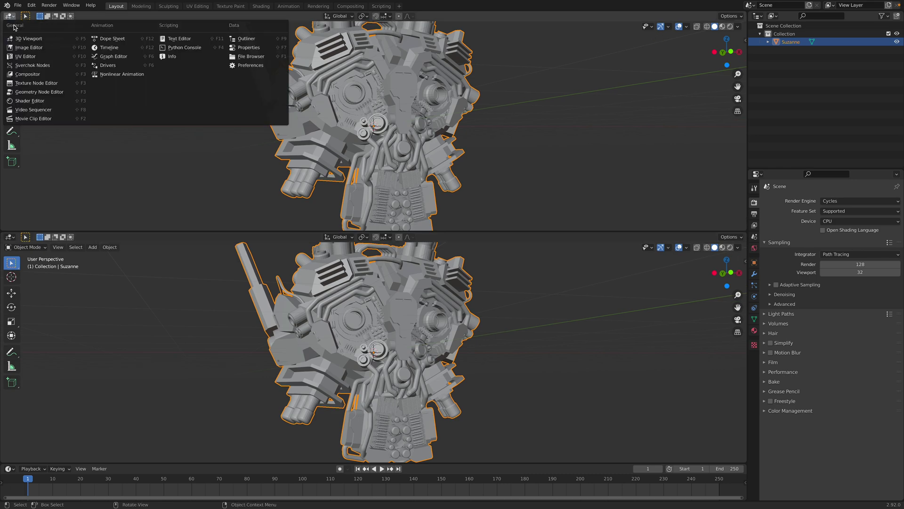
{"action": "left_click", "coordinate": [31, 100]}
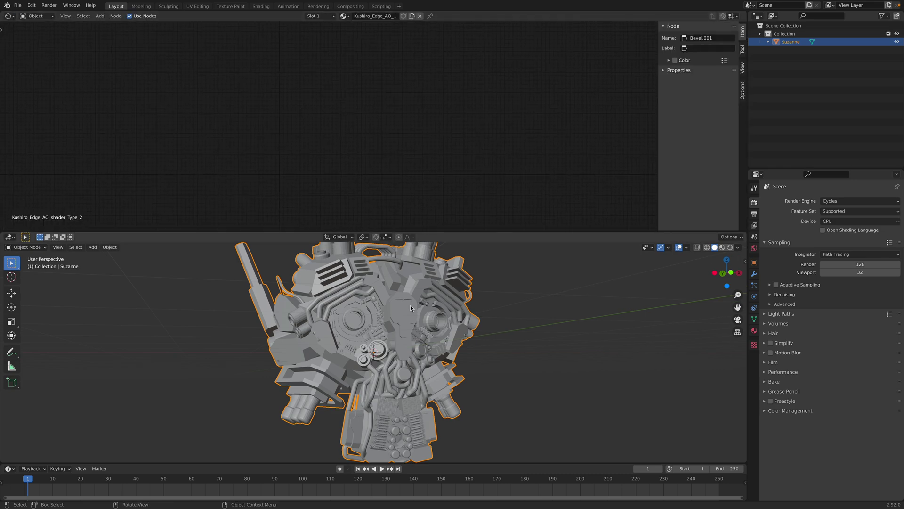
Remove Suzanne's Kushiro_Edge_AO_shader_Type_2 material slot and create a new material on the object
{"action": "left_click", "coordinate": [754, 330]}
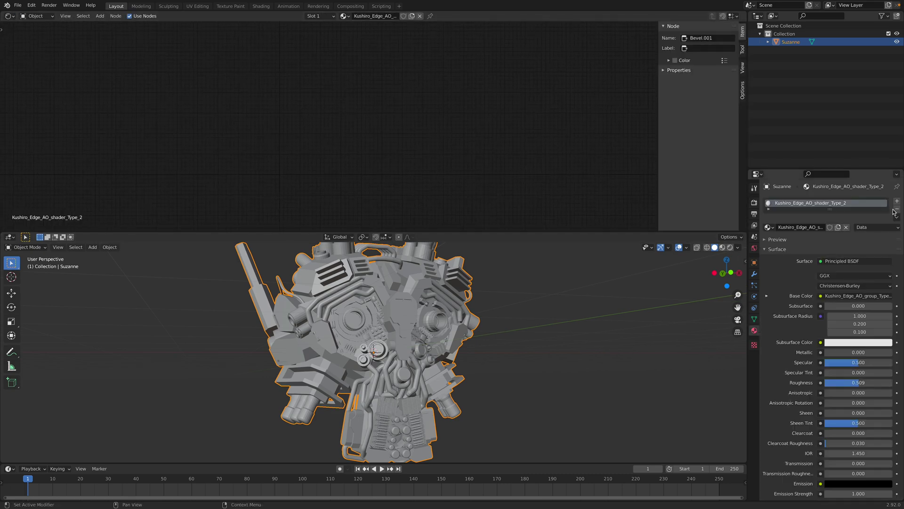
{"action": "left_click", "coordinate": [894, 210]}
{"action": "left_click", "coordinate": [850, 226]}
{"action": "key", "text": "Home"}
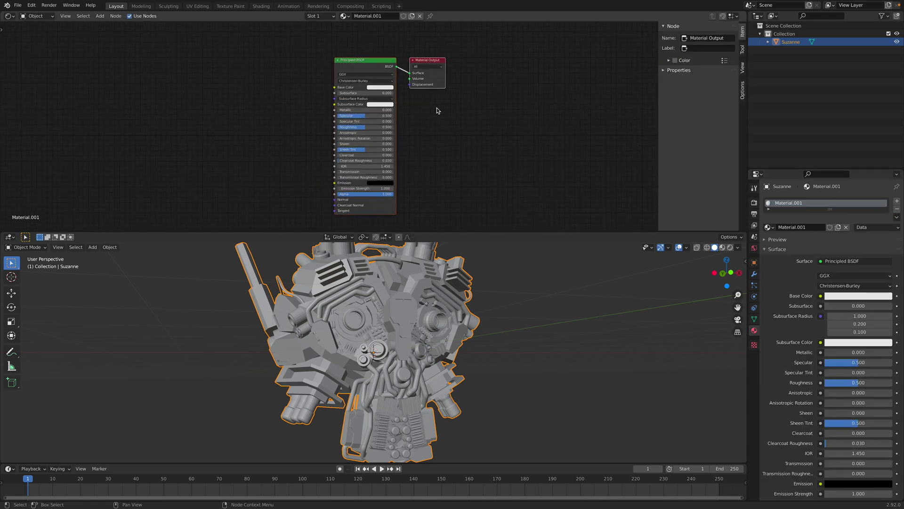
Add a Geometry node and place it well before the Principled BSDF, leaving room between them
{"action": "scroll", "coordinate": [230, 95], "scroll_direction": "up", "scroll_amount": 1}
{"action": "key", "text": "shift+a"}
{"action": "left_click", "coordinate": [221, 90]}
{"action": "type", "text": "geo"}
{"action": "left_click", "coordinate": [229, 102]}
{"action": "left_click", "coordinate": [180, 101]}
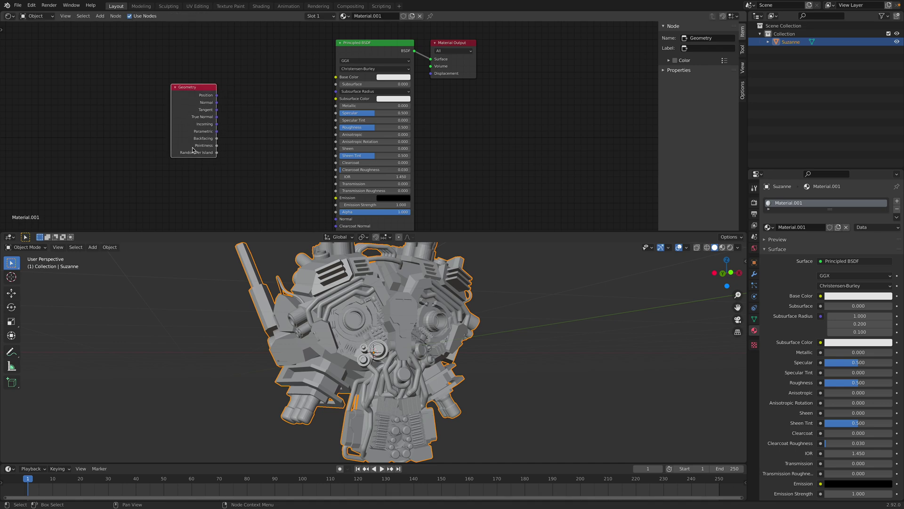
{"action": "left_click_drag", "start_coordinate": [217, 153], "coordinate": [264, 110]}
{"action": "left_click_drag", "start_coordinate": [182, 100], "coordinate": [136, 99]}
Add a ColorRamp node, linking Random Per Island to its Fac and its Color to the Principled BSDF's Base Color
{"action": "key", "text": "shift+a"}
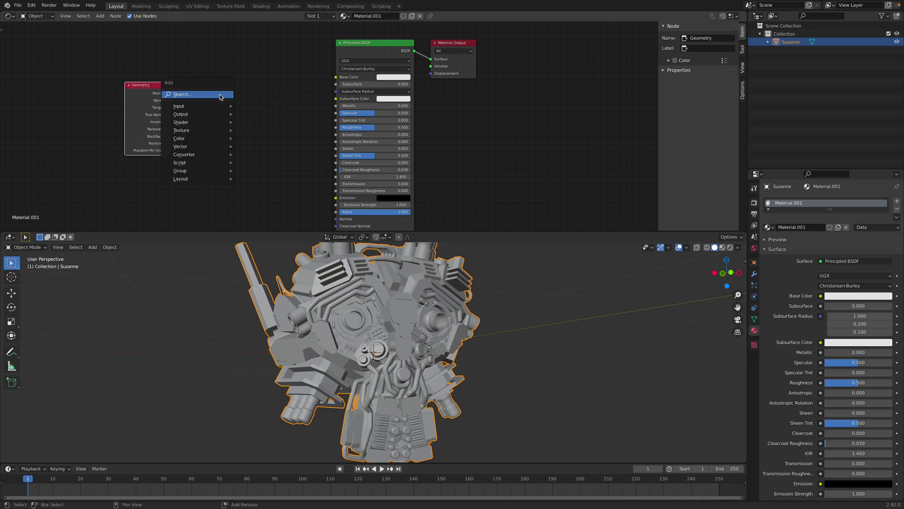
{"action": "left_click", "coordinate": [220, 96]}
{"action": "type", "text": "color"}
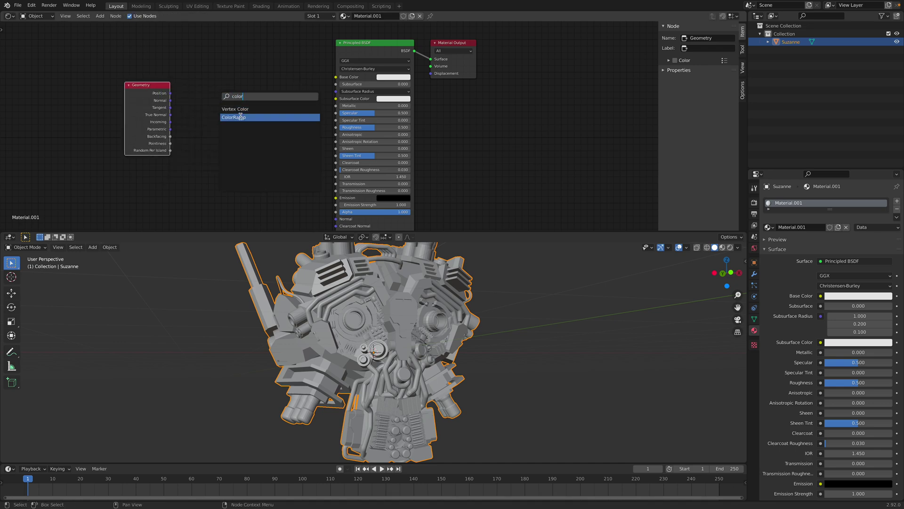
{"action": "left_click", "coordinate": [226, 117]}
{"action": "left_click_drag", "start_coordinate": [172, 154], "coordinate": [214, 156]}
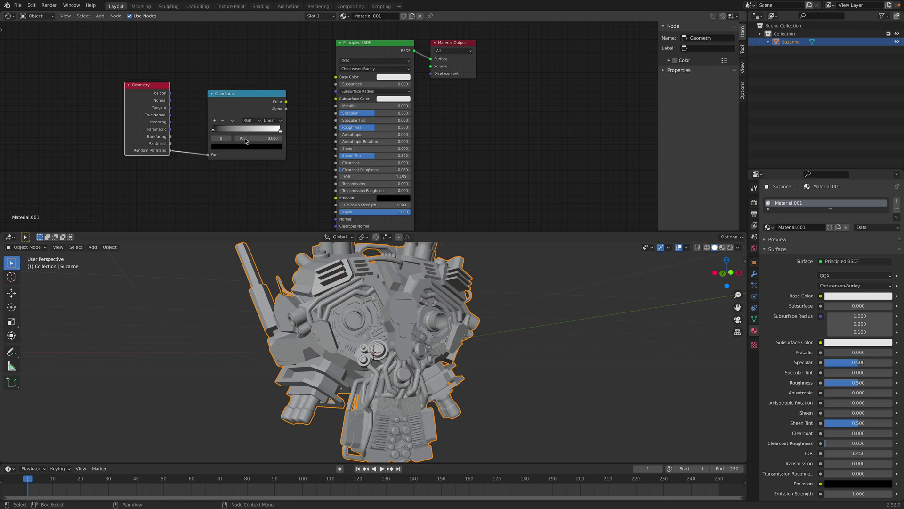
{"action": "left_click_drag", "start_coordinate": [285, 102], "coordinate": [336, 77]}
Show the robot monkey in rendered viewport shading
{"action": "middle_click_drag", "start_coordinate": [462, 306], "coordinate": [391, 272]}
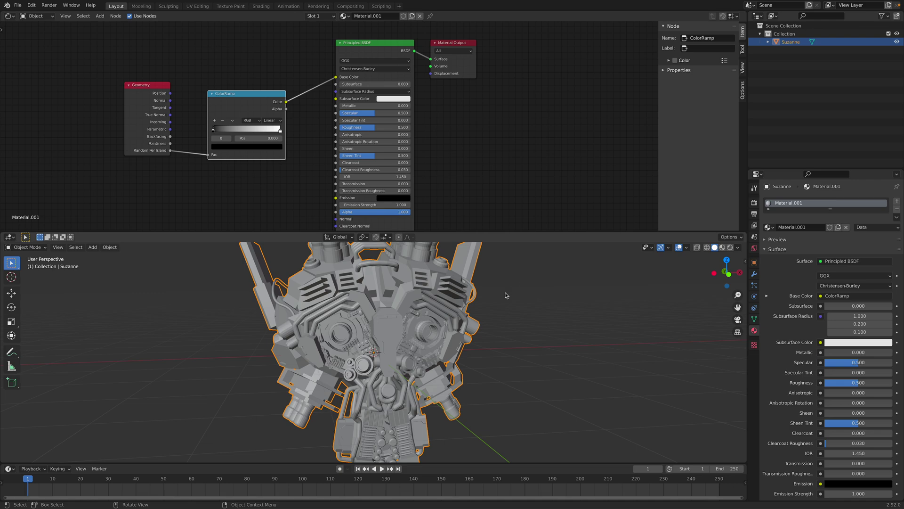
{"action": "left_click", "coordinate": [730, 248]}
{"action": "middle_click_drag", "start_coordinate": [463, 351], "coordinate": [465, 324]}
Move the Principled BSDF aside and connect the ColorRamp's Color through a new Emission node to the Material Output's Surface
{"action": "left_click_drag", "start_coordinate": [380, 59], "coordinate": [379, 162]}
{"action": "key", "text": "shift+a"}
{"action": "type", "text": "s"}
{"action": "type", "text": "emi"}
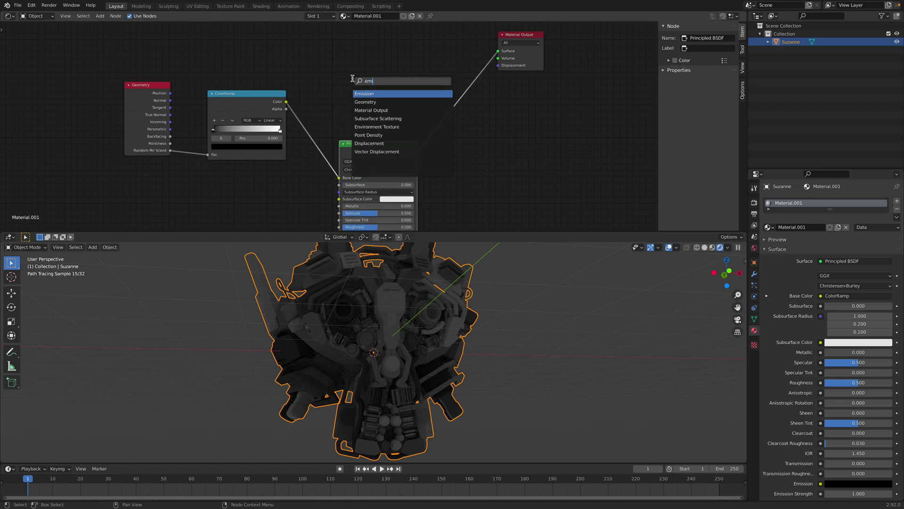
{"action": "key", "text": "Return"}
{"action": "left_click", "coordinate": [353, 80]}
{"action": "left_click_drag", "start_coordinate": [286, 101], "coordinate": [498, 51]}
{"action": "middle_click_drag", "start_coordinate": [452, 266], "coordinate": [470, 296]}
{"action": "middle_click_drag", "start_coordinate": [327, 350], "coordinate": [196, 212]}
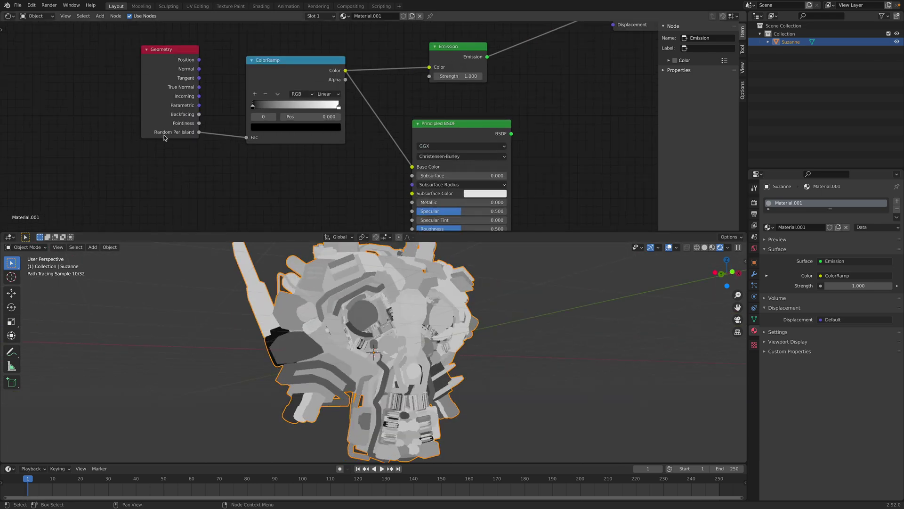
Insert a Math node between the Geometry node's Random Per Island output and the ColorRamp's Fac input
{"action": "left_click", "coordinate": [151, 135]}
{"action": "scroll", "coordinate": [193, 136], "scroll_direction": "up", "scroll_amount": 2}
{"action": "left_click_drag", "start_coordinate": [117, 113], "coordinate": [89, 115]}
{"action": "key", "text": "shift+a"}
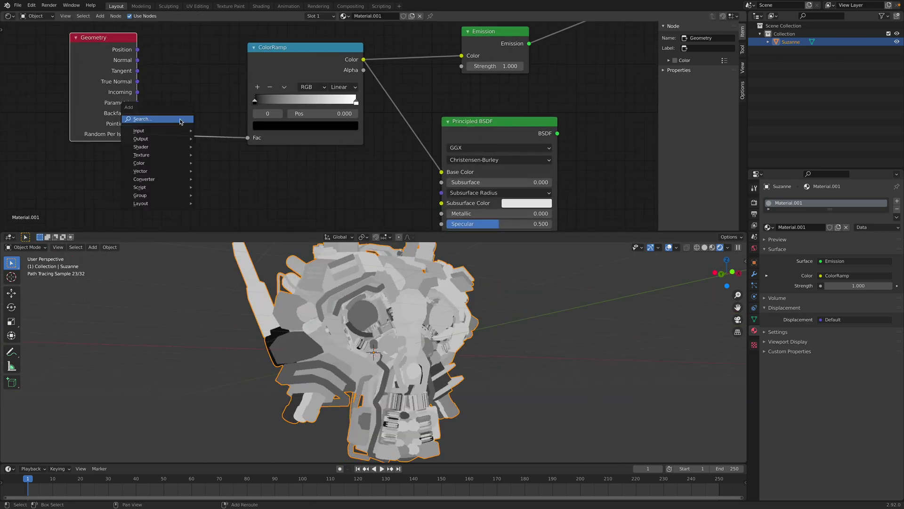
{"action": "left_click", "coordinate": [180, 118]}
{"action": "type", "text": "math"}
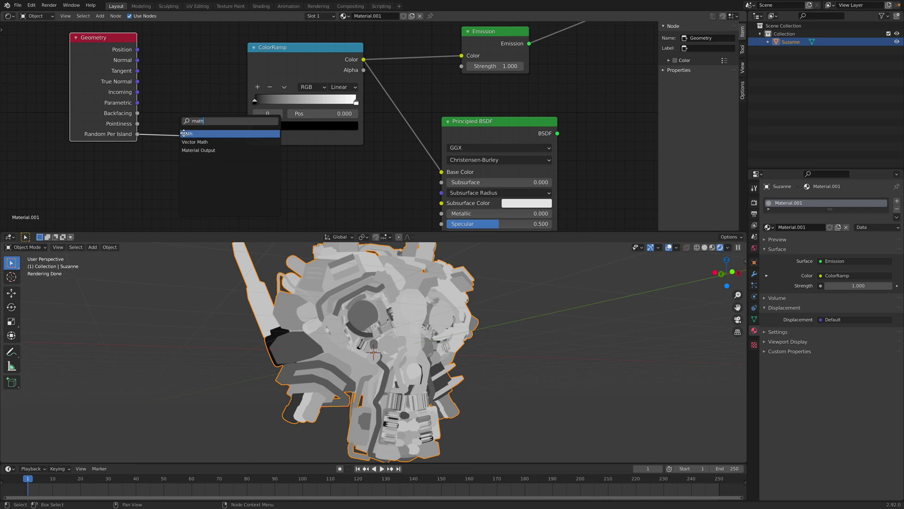
{"action": "left_click", "coordinate": [185, 133]}
{"action": "left_click", "coordinate": [188, 135]}
Try the Math node as Multiply with a value of 0.140, and restore the direct link from Random Per Island to Fac
{"action": "left_click_drag", "start_coordinate": [210, 183], "coordinate": [189, 183]}
{"action": "left_click", "coordinate": [210, 148]}
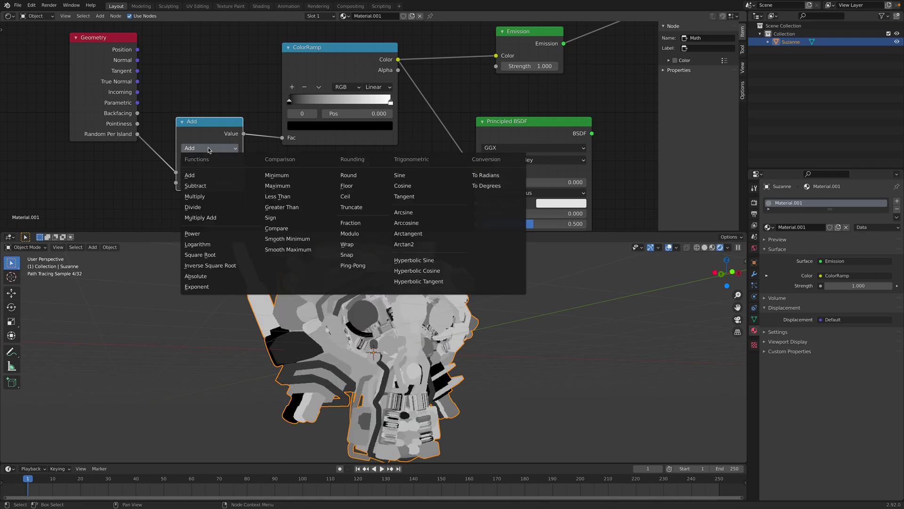
{"action": "left_click", "coordinate": [207, 191]}
{"action": "mouse_move", "coordinate": [207, 184]}
{"action": "left_mouse_down"}
{"action": "mouse_move", "coordinate": [250, 185]}
{"action": "mouse_move", "coordinate": [212, 183]}
{"action": "left_mouse_up"}
{"action": "left_click_drag", "start_coordinate": [97, 135], "coordinate": [93, 137]}
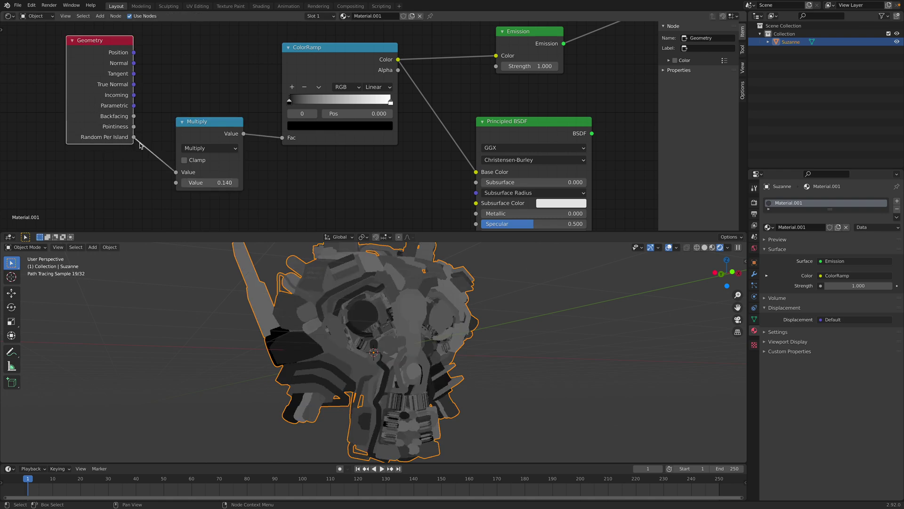
{"action": "left_click_drag", "start_coordinate": [134, 137], "coordinate": [278, 141]}
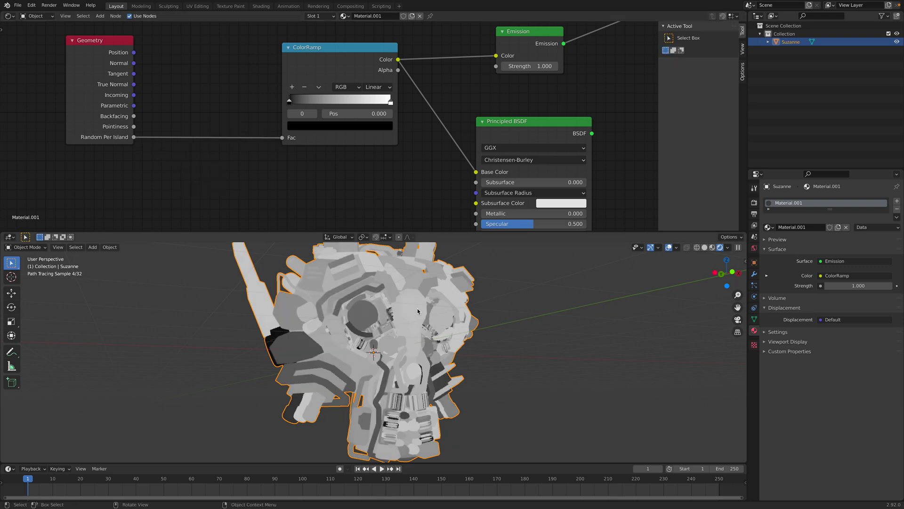
Return the 3D viewport to solid shading and enlarge it at the Shader Editor's expense
{"action": "middle_click_drag", "start_coordinate": [417, 308], "coordinate": [507, 294]}
{"action": "left_click", "coordinate": [705, 248]}
{"action": "left_click_drag", "start_coordinate": [513, 231], "coordinate": [501, 143]}
Set the Cycles bake type to Emit and bring the material's Emission node into view
{"action": "left_click", "coordinate": [754, 203]}
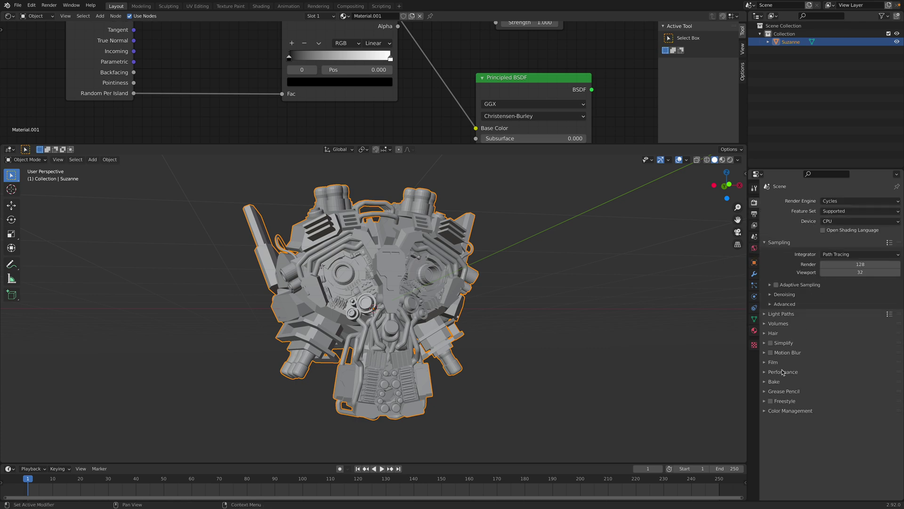
{"action": "left_click", "coordinate": [774, 381]}
{"action": "scroll", "coordinate": [800, 372], "scroll_direction": "down", "scroll_amount": 4}
{"action": "left_click", "coordinate": [841, 333]}
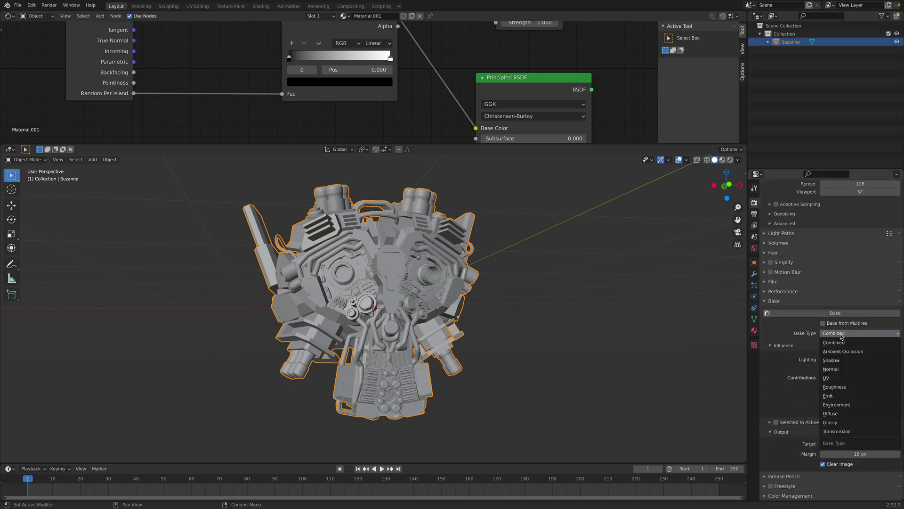
{"action": "left_click", "coordinate": [843, 395]}
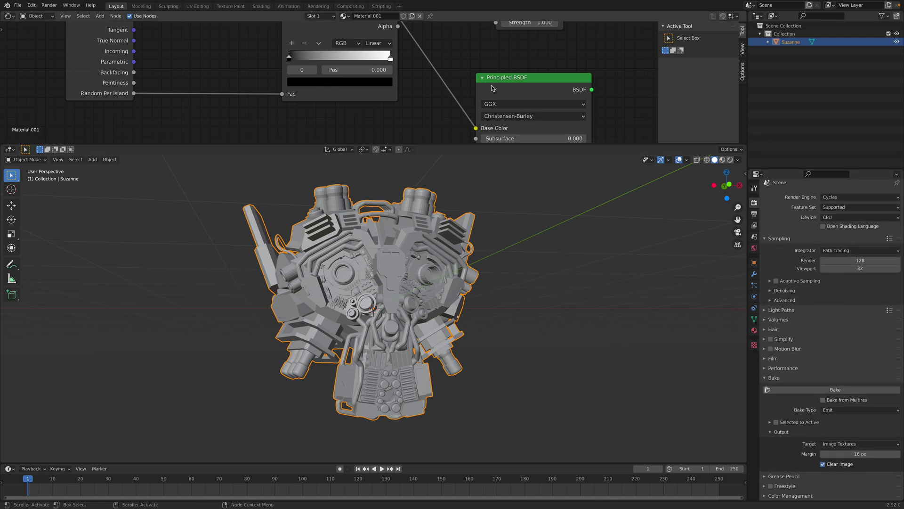
{"action": "middle_click_drag", "start_coordinate": [493, 88], "coordinate": [479, 151]}
{"action": "left_click_drag", "start_coordinate": [508, 51], "coordinate": [501, 44]}
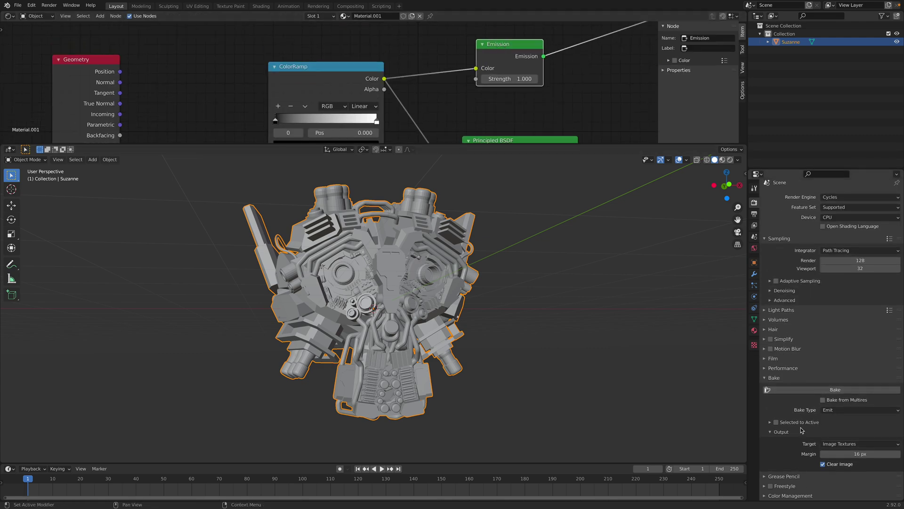
Set the bake output target to Vertex Colors and try to bake
{"action": "left_click", "coordinate": [832, 443]}
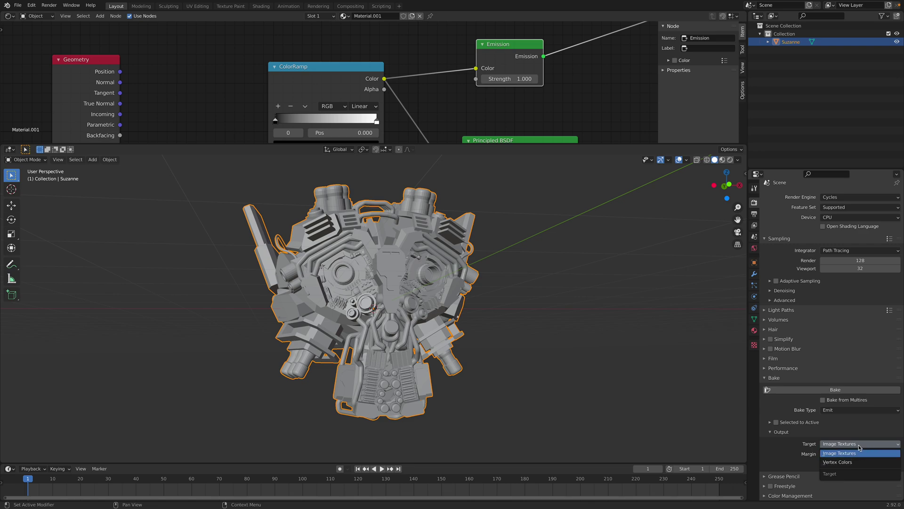
{"action": "left_click", "coordinate": [844, 462]}
{"action": "middle_click_drag", "start_coordinate": [475, 335], "coordinate": [482, 339]}
{"action": "left_click", "coordinate": [808, 394]}
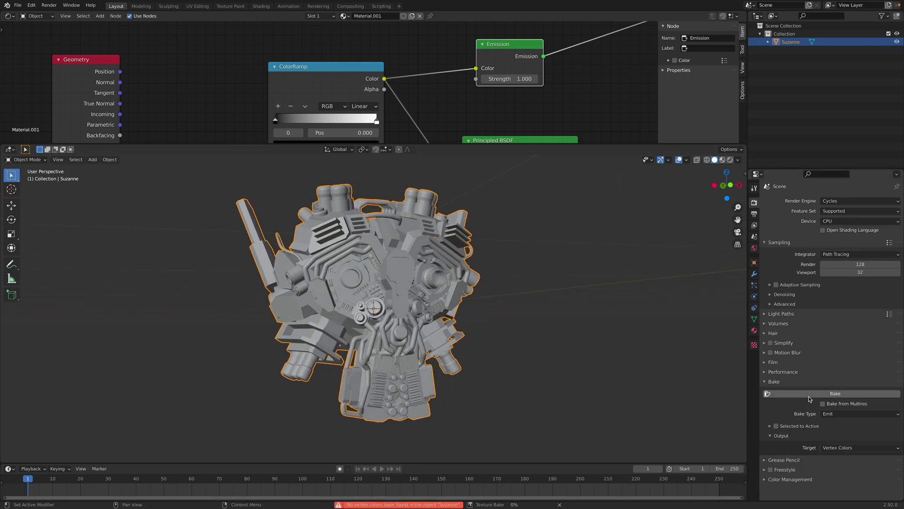
Add a vertex color layer to the Suzanne mesh and reselect the robot monkey
{"action": "left_click", "coordinate": [754, 319]}
{"action": "left_click", "coordinate": [781, 320]}
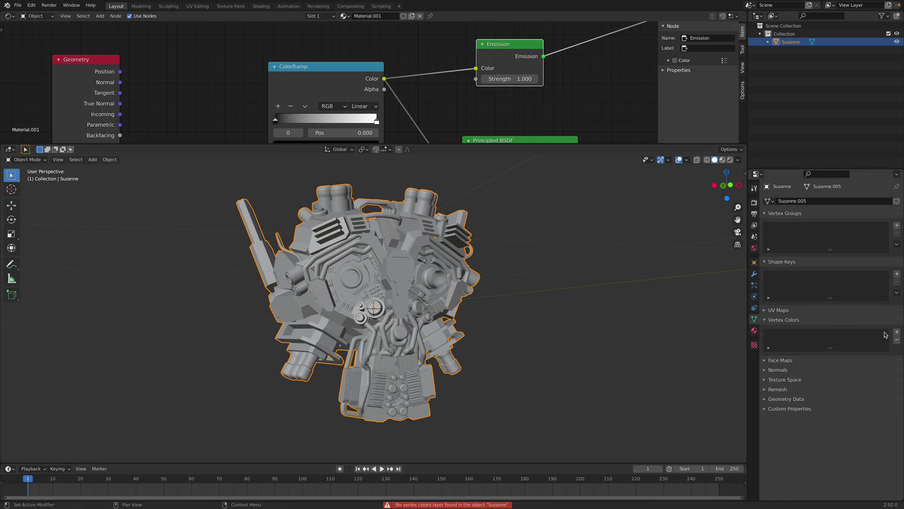
{"action": "left_click", "coordinate": [898, 331]}
{"action": "left_click", "coordinate": [513, 292]}
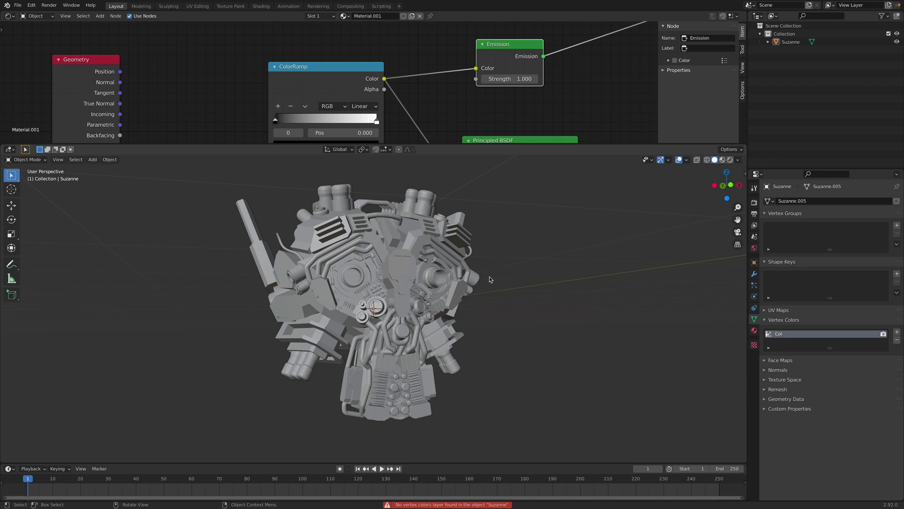
{"action": "left_click", "coordinate": [443, 304]}
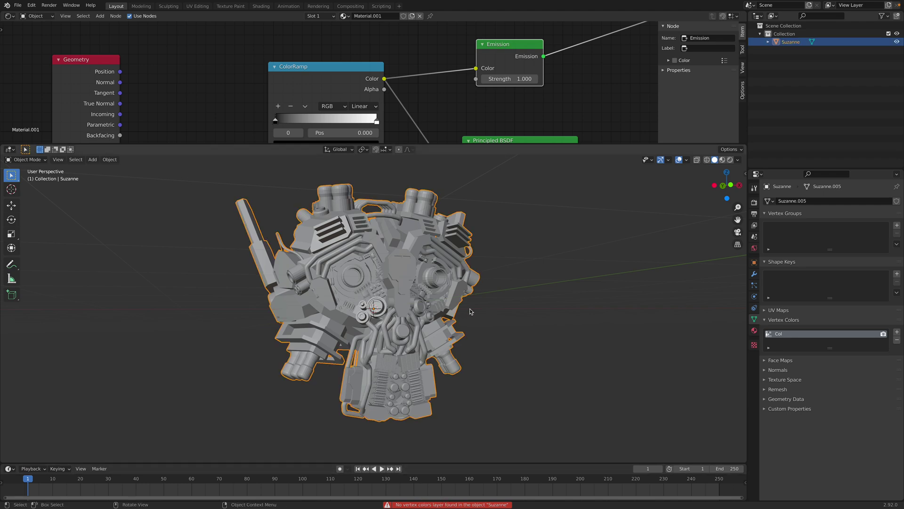
Bake the emission colors into Suzanne's vertex color layer and enlarge the 3D viewport further
{"action": "left_click", "coordinate": [755, 202]}
{"action": "left_click", "coordinate": [834, 394]}
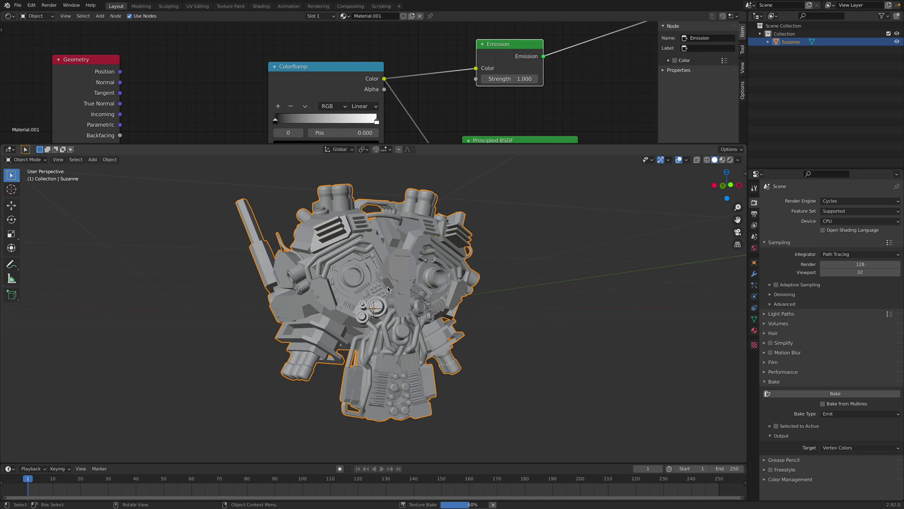
{"action": "middle_click_drag", "start_coordinate": [428, 262], "coordinate": [575, 223]}
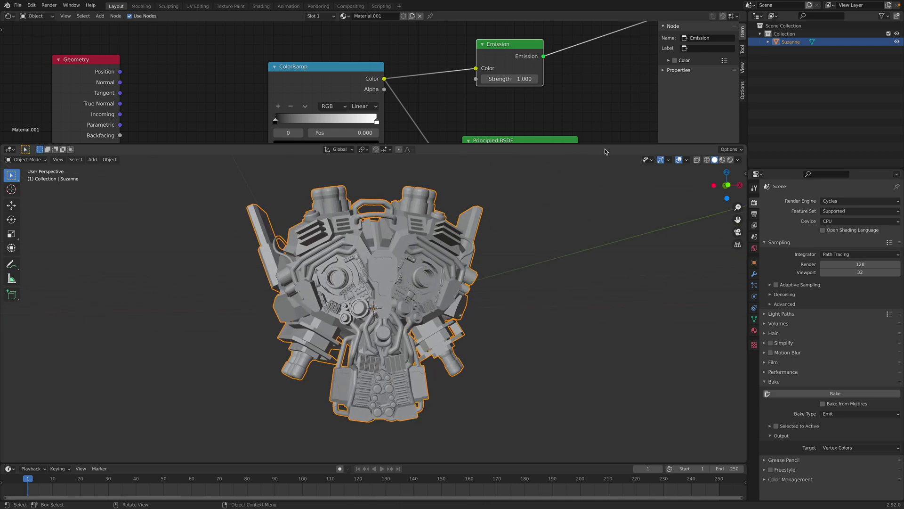
{"action": "left_click_drag", "start_coordinate": [605, 145], "coordinate": [555, 78]}
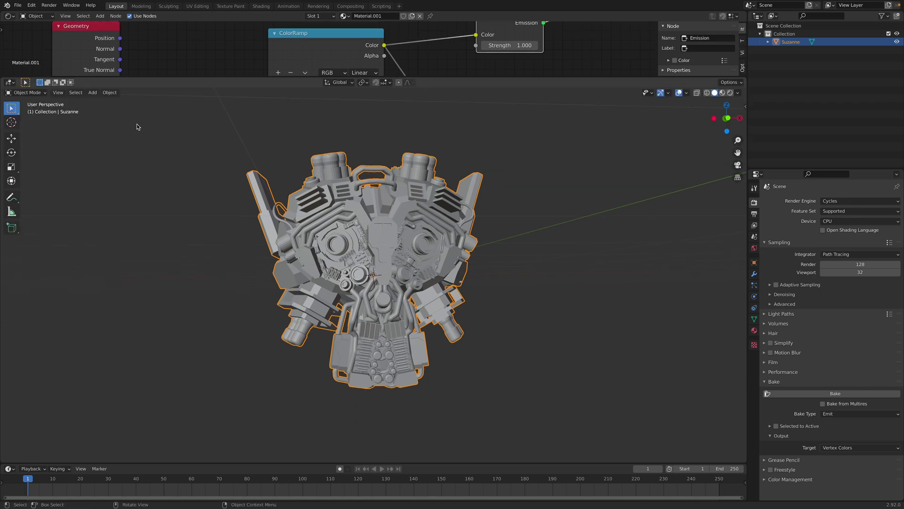
Inspect the baked per-island vertex colors on the robot monkey in Vertex Paint mode
{"action": "left_click", "coordinate": [39, 94]}
{"action": "left_click", "coordinate": [26, 128]}
{"action": "mouse_move", "coordinate": [377, 221]}
{"action": "middle_mouse_down"}
{"action": "mouse_move", "coordinate": [411, 218]}
{"action": "mouse_move", "coordinate": [410, 226]}
{"action": "middle_mouse_up"}
{"action": "scroll", "coordinate": [410, 226], "scroll_direction": "up", "scroll_amount": 2}
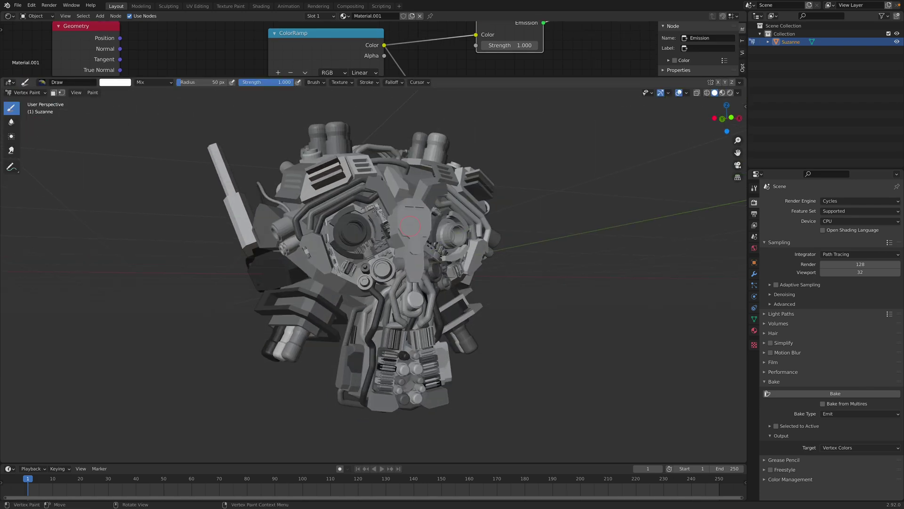
Return the robot monkey to Object Mode and color the solid viewport by Vertex to view the baked colors
{"action": "left_click", "coordinate": [43, 93]}
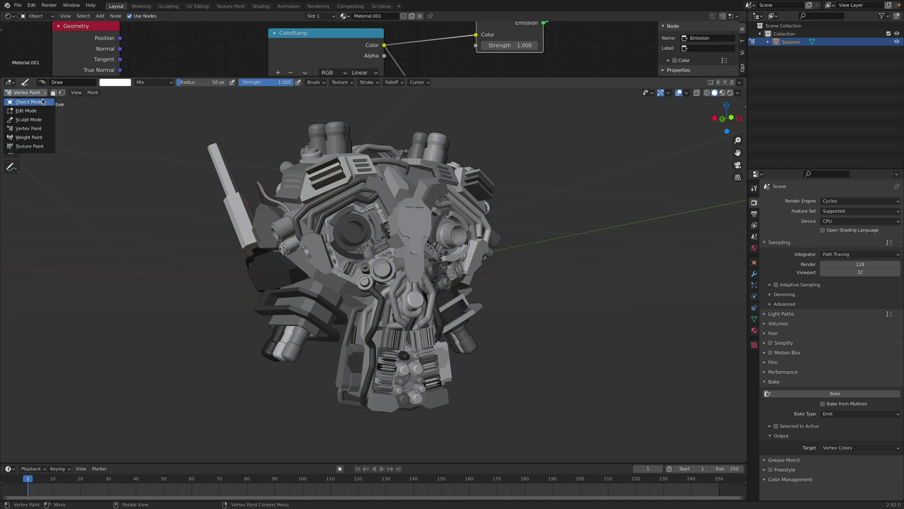
{"action": "left_click", "coordinate": [29, 102]}
{"action": "left_click", "coordinate": [738, 92]}
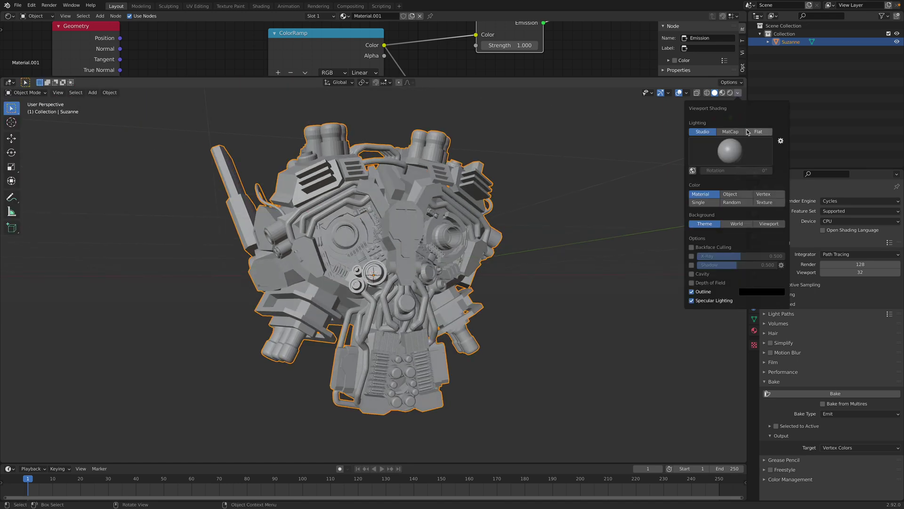
{"action": "left_click", "coordinate": [764, 204]}
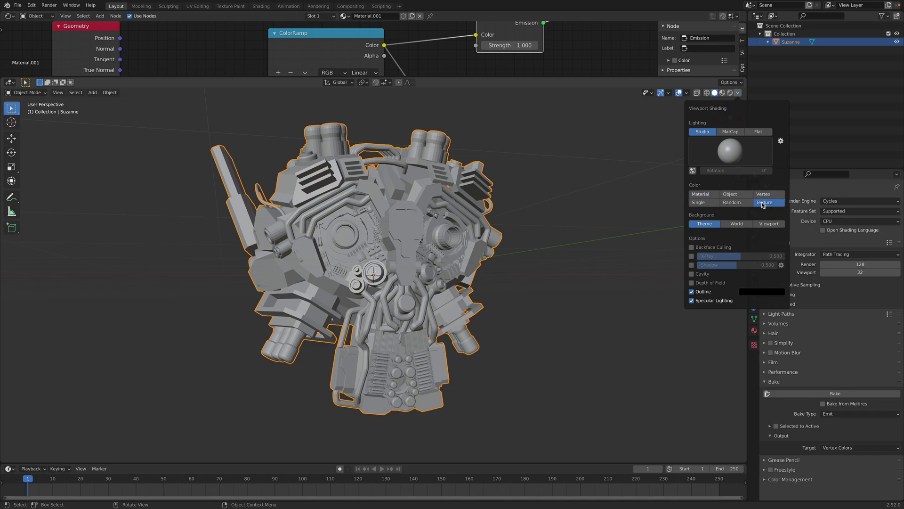
{"action": "left_click", "coordinate": [773, 196]}
{"action": "mouse_move", "coordinate": [556, 229]}
{"action": "middle_mouse_down"}
{"action": "mouse_move", "coordinate": [476, 224]}
{"action": "mouse_move", "coordinate": [542, 197]}
{"action": "mouse_move", "coordinate": [642, 253]}
{"action": "mouse_move", "coordinate": [517, 235]}
{"action": "mouse_move", "coordinate": [529, 236]}
{"action": "mouse_move", "coordinate": [448, 336]}
{"action": "middle_mouse_up"}
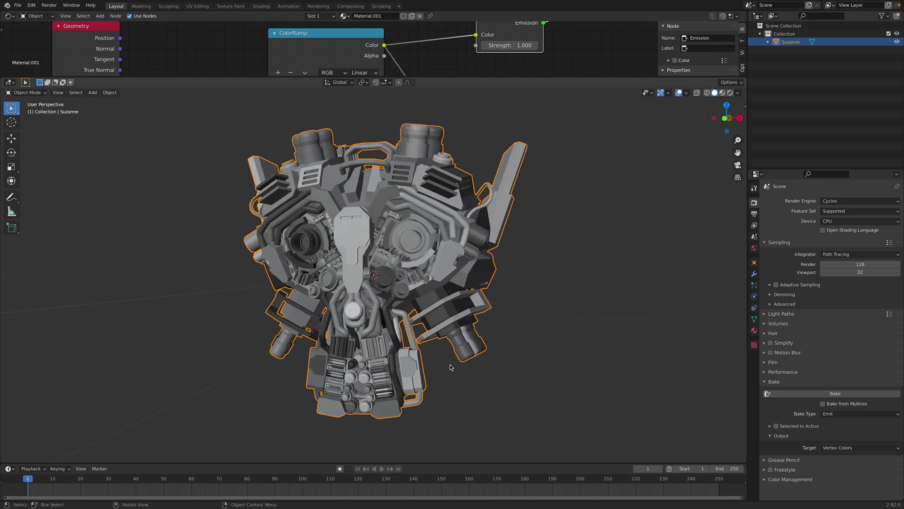
{"action": "middle_click_drag", "start_coordinate": [406, 254], "coordinate": [591, 266]}
Show Suzanne's material properties and enlarge the material slot list
{"action": "left_click", "coordinate": [754, 330]}
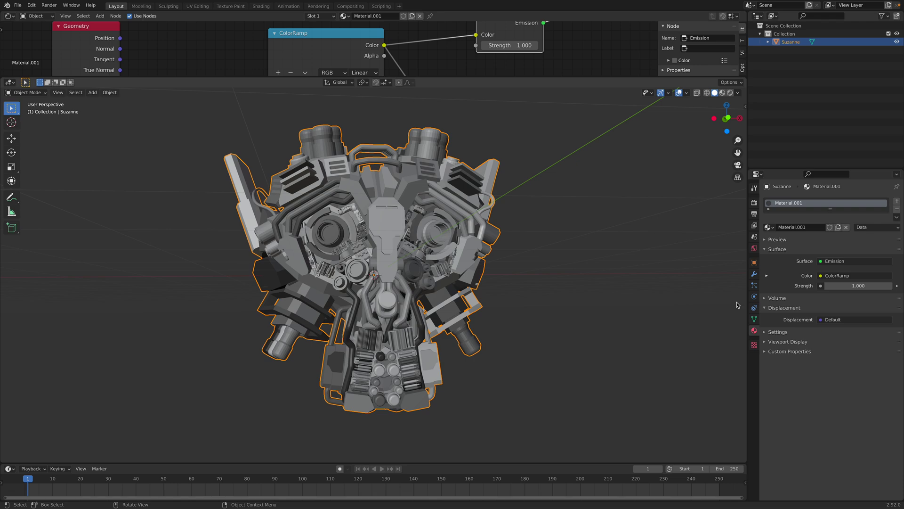
{"action": "left_click_drag", "start_coordinate": [830, 207], "coordinate": [830, 253]}
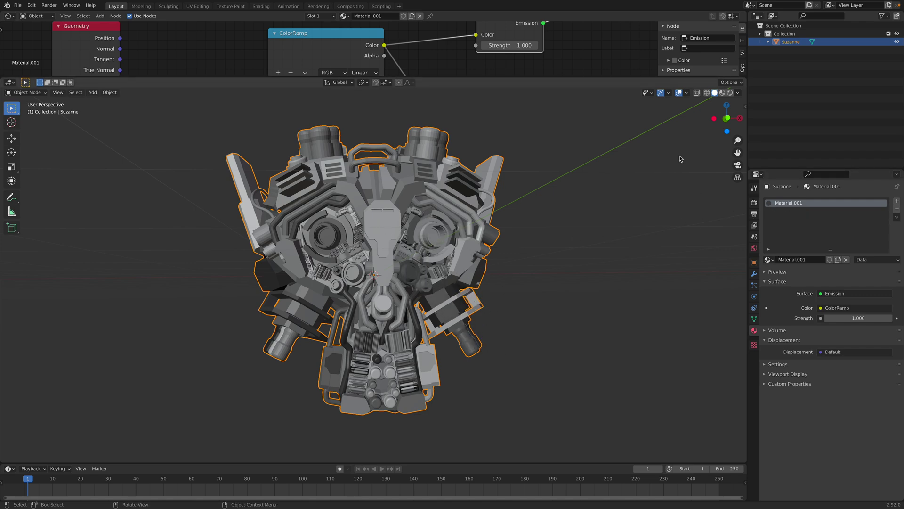
{"action": "middle_click_drag", "start_coordinate": [323, 201], "coordinate": [344, 207]}
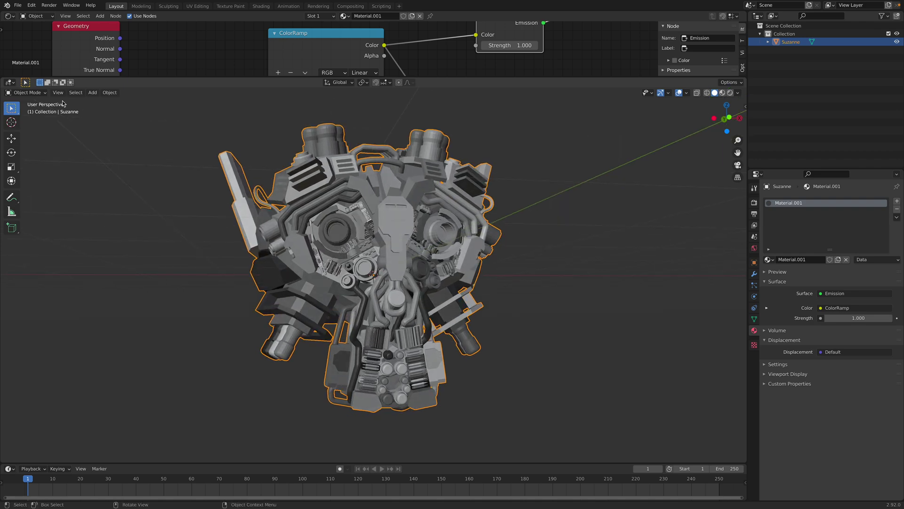
Apply Dirty Vertex Colors to the robot monkey in Vertex Paint mode and return to Object Mode
{"action": "left_click", "coordinate": [28, 92]}
{"action": "left_click", "coordinate": [27, 131]}
{"action": "middle_click_drag", "start_coordinate": [289, 230], "coordinate": [375, 202]}
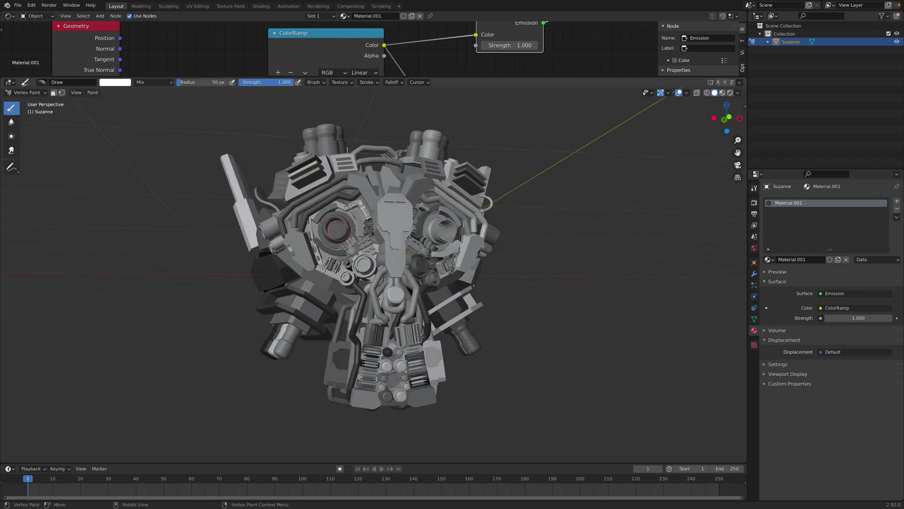
{"action": "left_click", "coordinate": [97, 95]}
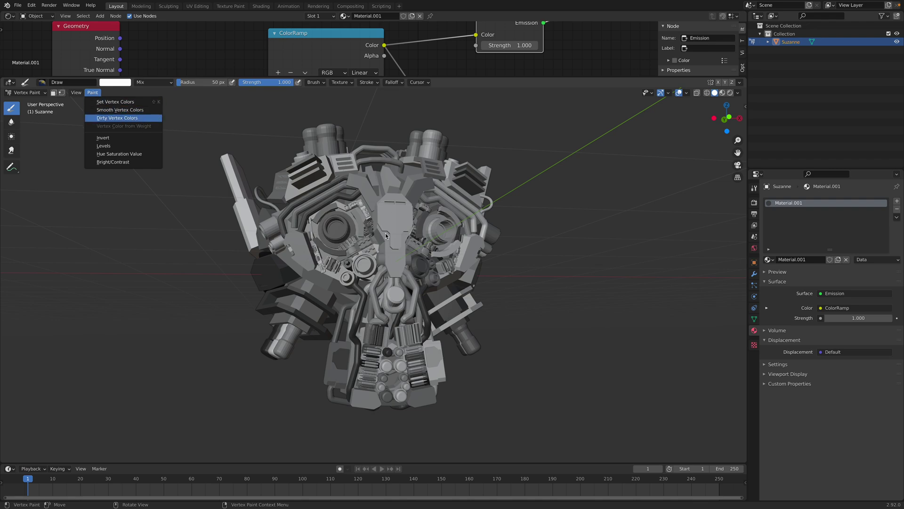
{"action": "key", "text": "Return"}
{"action": "mouse_move", "coordinate": [413, 298]}
{"action": "middle_mouse_down"}
{"action": "mouse_move", "coordinate": [509, 301]}
{"action": "mouse_move", "coordinate": [400, 301]}
{"action": "middle_mouse_up"}
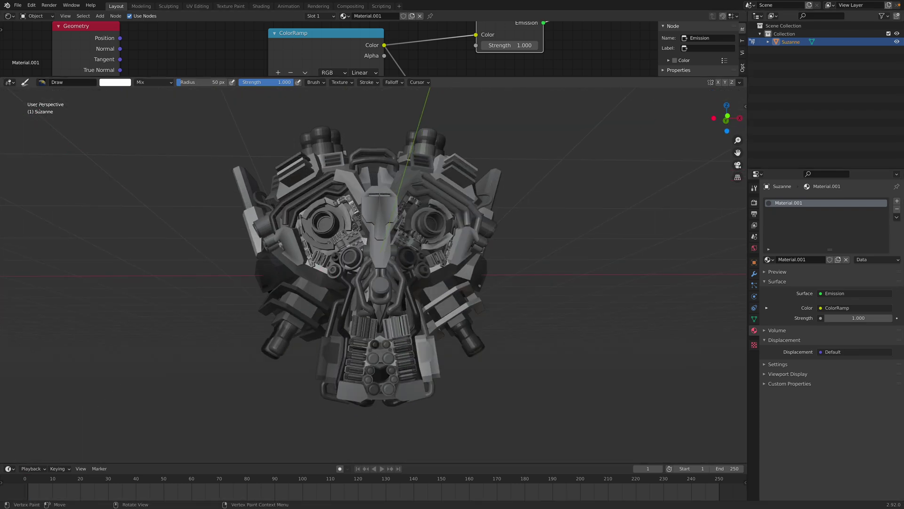
{"action": "left_click", "coordinate": [26, 92]}
{"action": "left_click", "coordinate": [40, 101]}
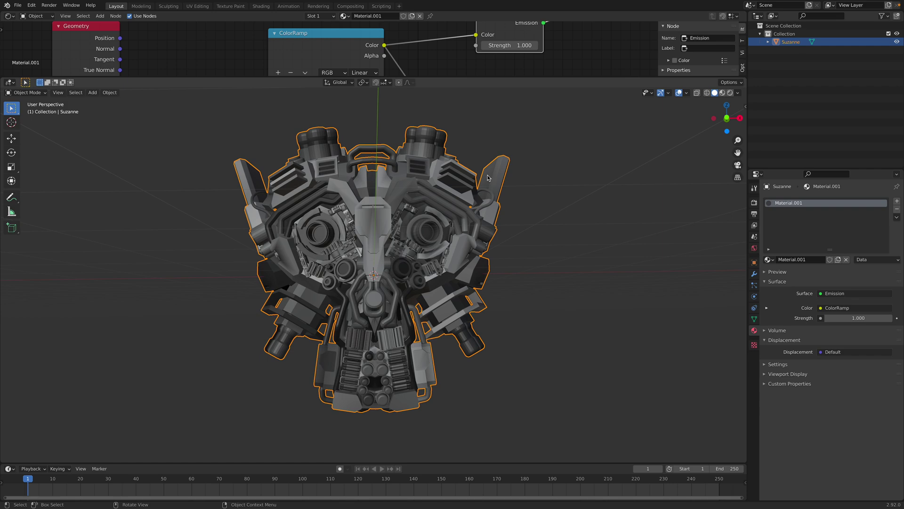
Enlarge the shader editor and bring the whole Material.001 node network into view
{"action": "left_click_drag", "start_coordinate": [501, 77], "coordinate": [503, 144]}
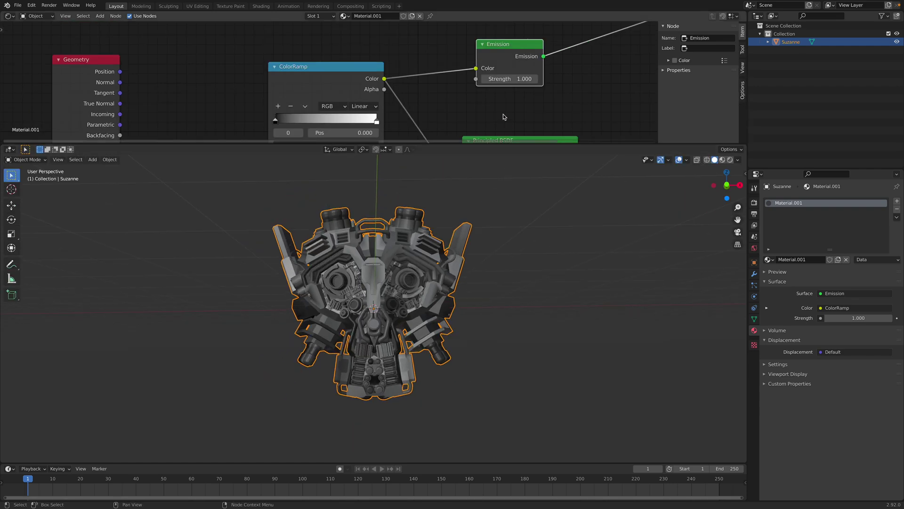
{"action": "scroll", "coordinate": [500, 111], "scroll_direction": "down", "scroll_amount": 4}
{"action": "scroll", "coordinate": [453, 95], "scroll_direction": "down", "scroll_amount": 3}
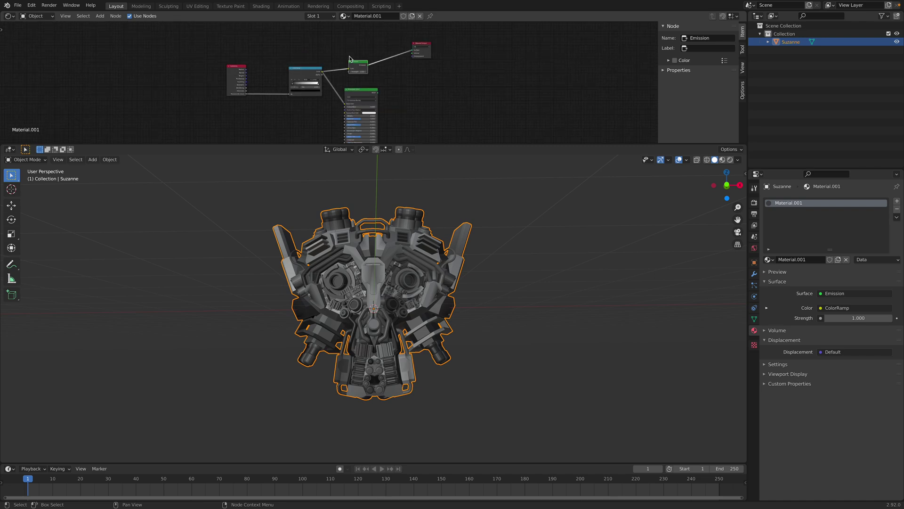
{"action": "middle_click_drag", "start_coordinate": [117, 52], "coordinate": [203, 48]}
Save the scene as varying_demo_001.blend in the KUSHIRO_RobotMonkey folder
{"action": "left_click", "coordinate": [17, 5]}
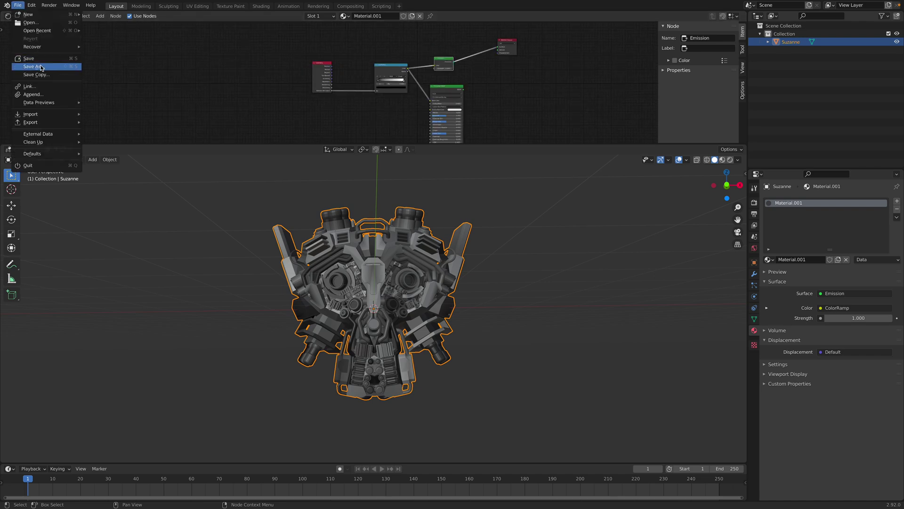
{"action": "left_click", "coordinate": [36, 65]}
{"action": "left_click", "coordinate": [362, 412]}
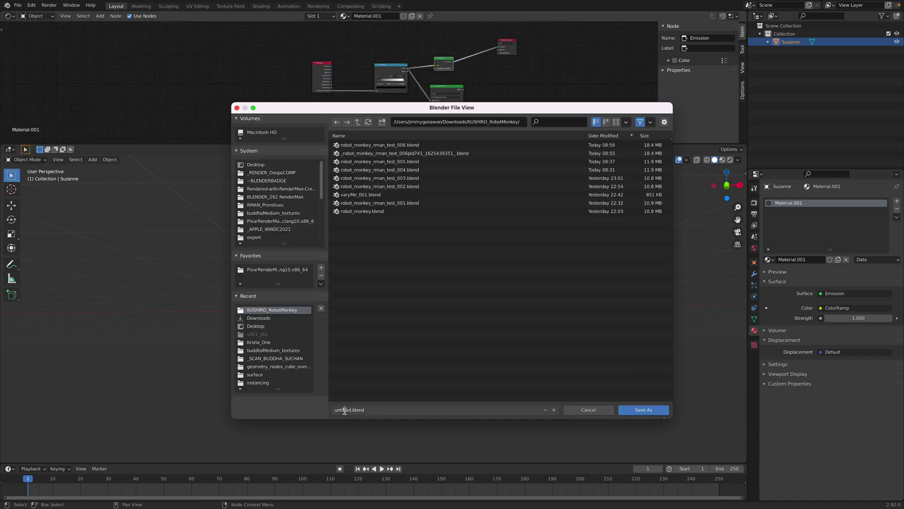
{"action": "type", "text": "varying_demo_001"}
{"action": "key", "text": "Return"}
{"action": "left_click", "coordinate": [629, 410]}
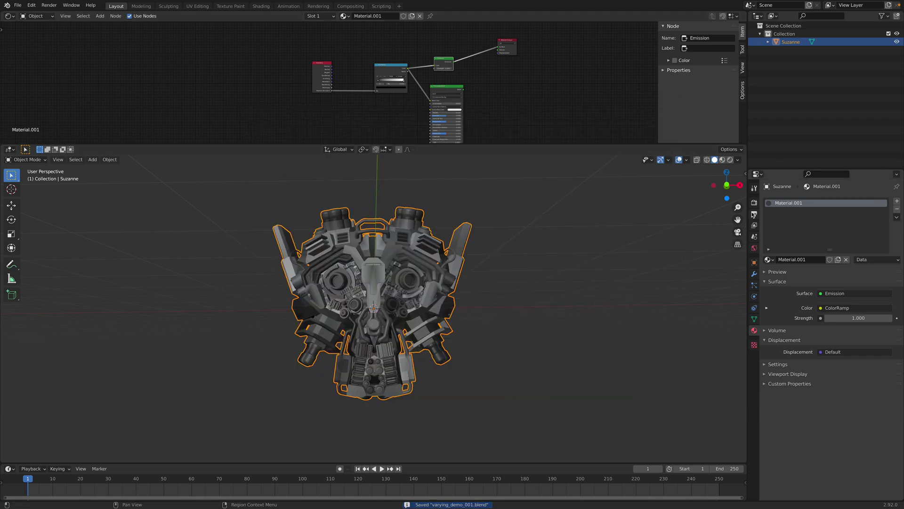
Set the scene's render engine to RenderMan
{"action": "left_click", "coordinate": [753, 202]}
{"action": "left_click", "coordinate": [837, 201]}
{"action": "left_click", "coordinate": [835, 237]}
Set the RenderMan preset category for the robot monkey to the Glossy group of Plastic materials
{"action": "scroll", "coordinate": [595, 282], "scroll_direction": "up", "scroll_amount": 2}
{"action": "middle_click_drag", "start_coordinate": [571, 274], "coordinate": [485, 269]}
{"action": "right_click", "coordinate": [490, 255]}
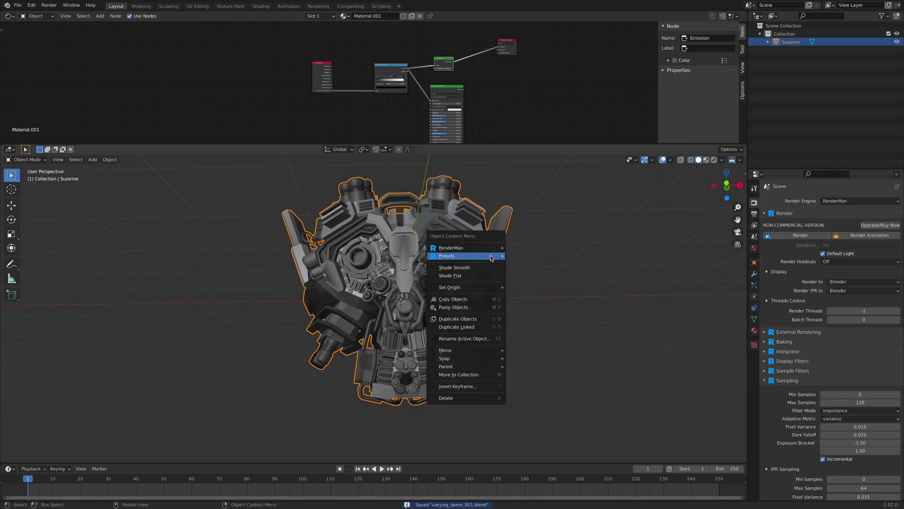
{"action": "mouse_move", "coordinate": [489, 255]}
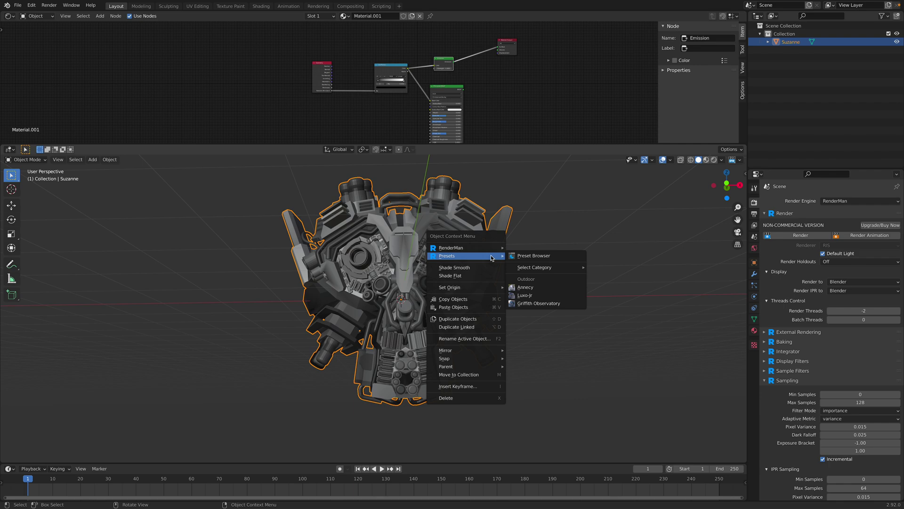
{"action": "mouse_move", "coordinate": [550, 269]}
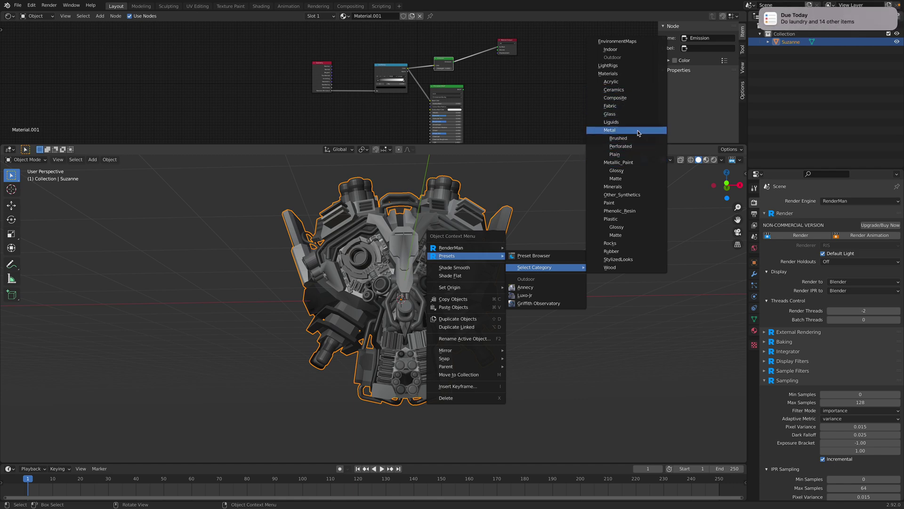
{"action": "right_click", "coordinate": [484, 233]}
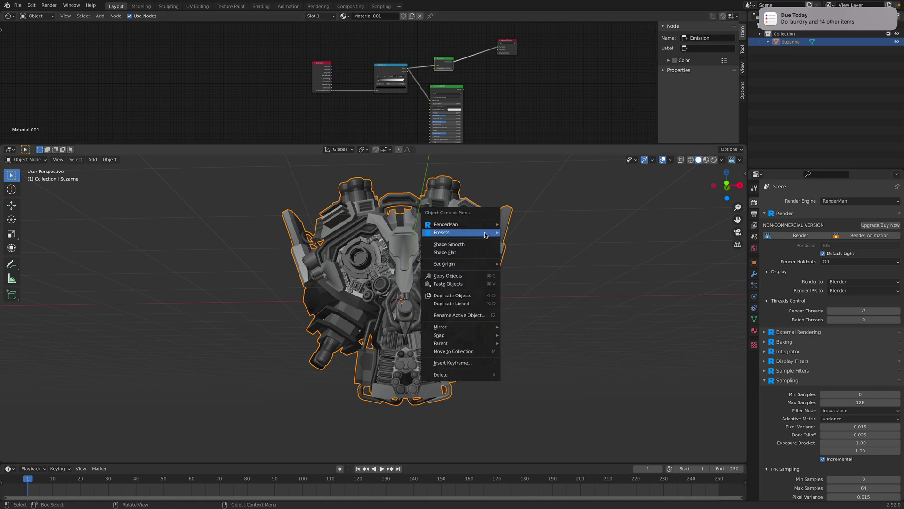
{"action": "mouse_move", "coordinate": [484, 233]}
{"action": "mouse_move", "coordinate": [532, 244]}
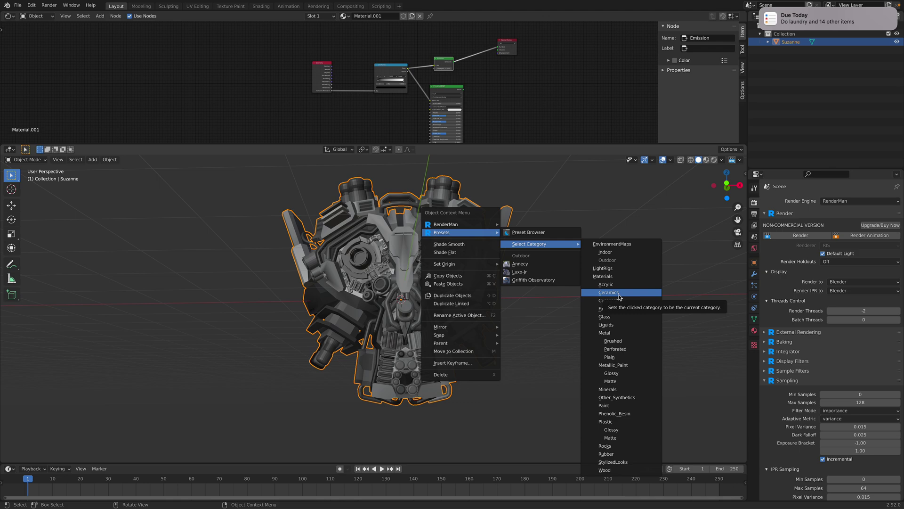
{"action": "left_click", "coordinate": [626, 430]}
Apply the green-plastic RenderMan preset to the robot monkey and save the file
{"action": "middle_click_drag", "start_coordinate": [626, 431], "coordinate": [466, 253]}
{"action": "right_click", "coordinate": [466, 253]}
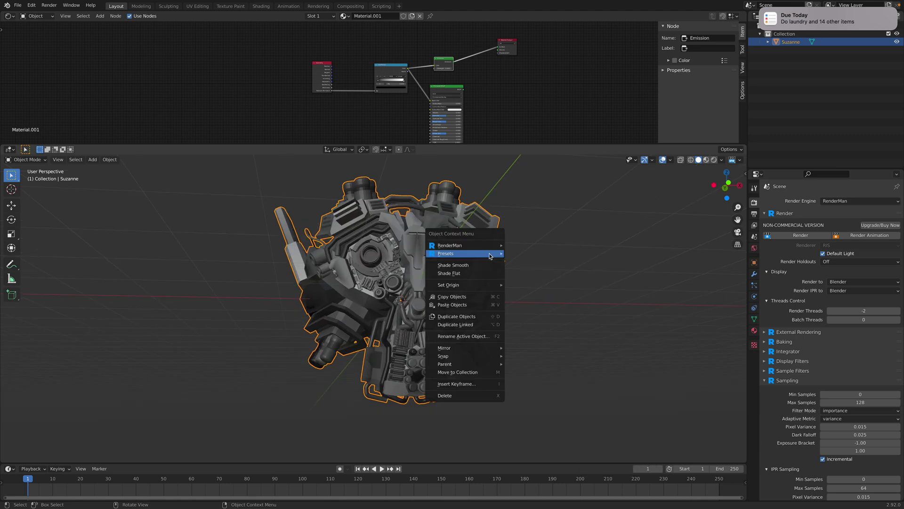
{"action": "mouse_move", "coordinate": [468, 254]}
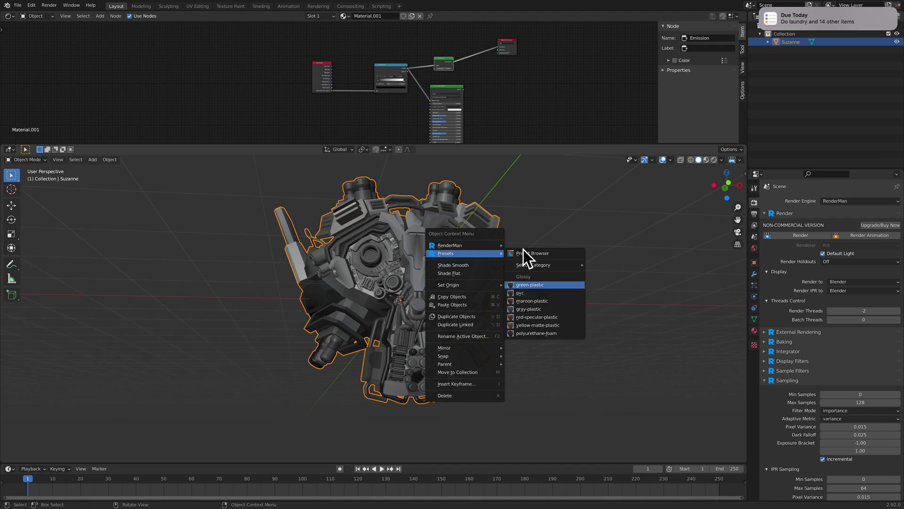
{"action": "middle_click_drag", "start_coordinate": [552, 252], "coordinate": [556, 252]}
{"action": "key", "text": "super+s"}
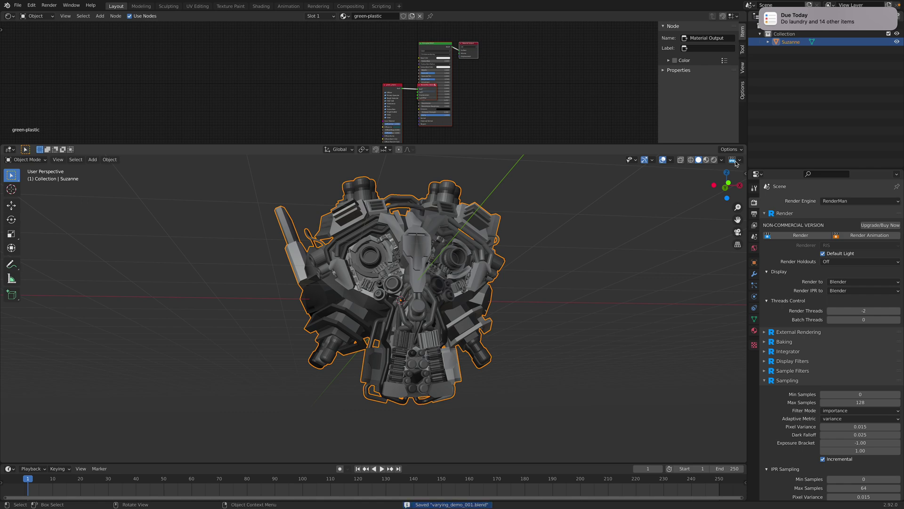
Add the Three Point preset from the RenderMan LightRigs category to the scene and save the file
{"action": "right_click", "coordinate": [631, 203]}
{"action": "mouse_move", "coordinate": [631, 204]}
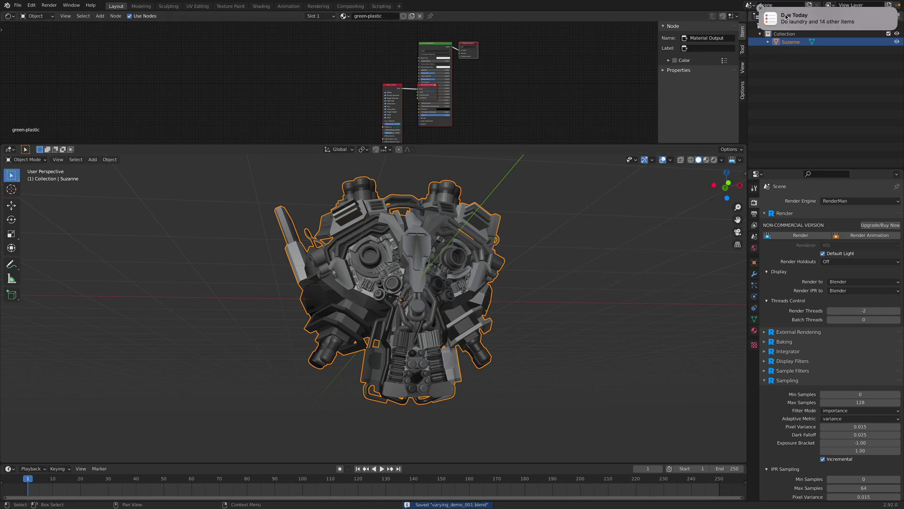
{"action": "right_click", "coordinate": [588, 206]}
{"action": "mouse_move", "coordinate": [590, 207]}
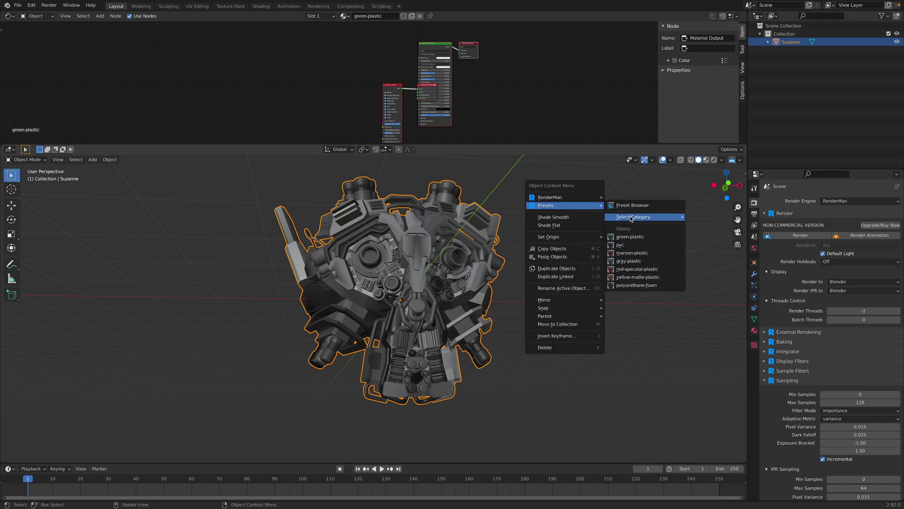
{"action": "mouse_move", "coordinate": [640, 217]}
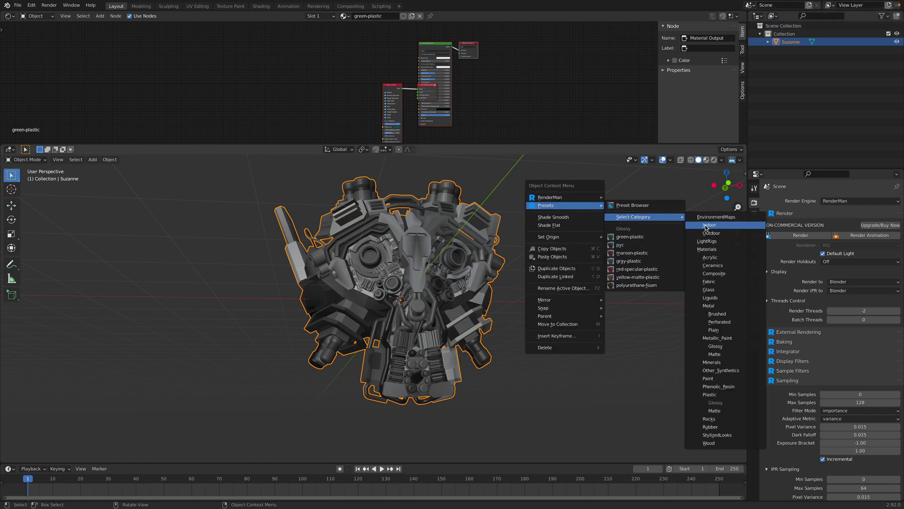
{"action": "left_click", "coordinate": [706, 225]}
{"action": "mouse_move", "coordinate": [678, 233]}
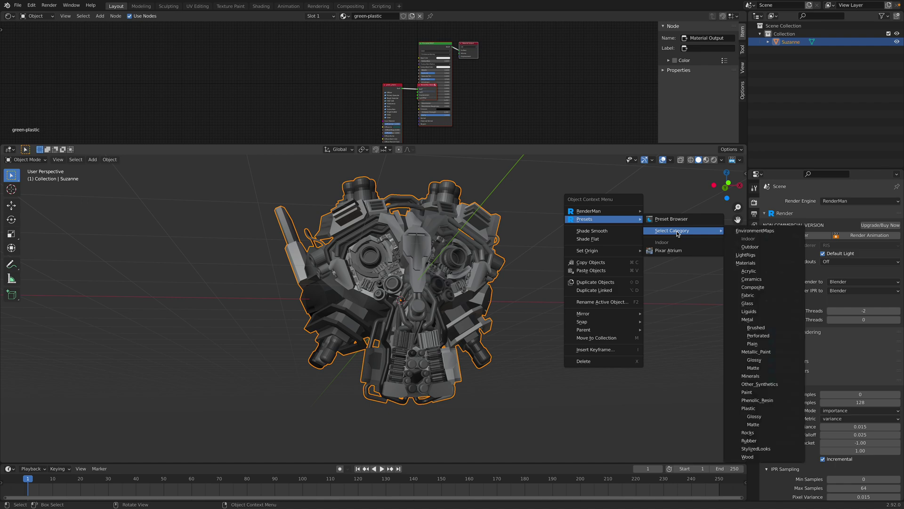
{"action": "left_click", "coordinate": [745, 254]}
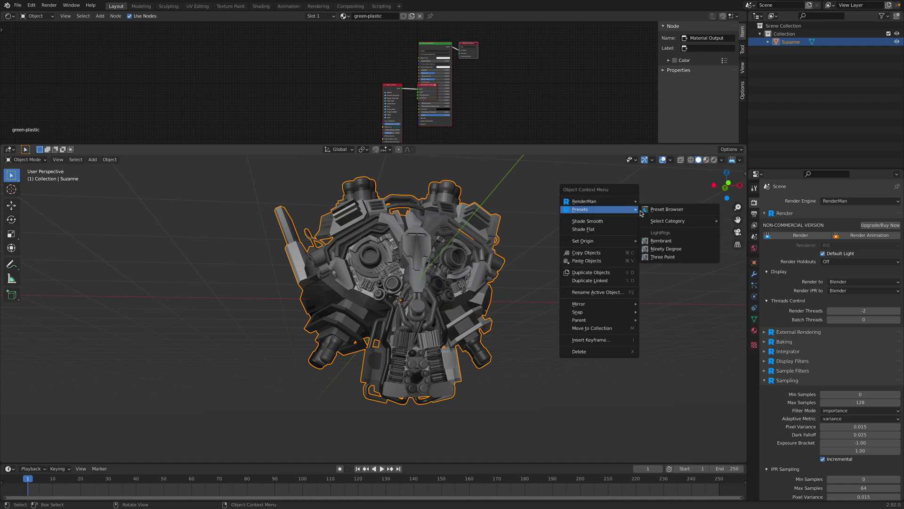
{"action": "left_click", "coordinate": [674, 258]}
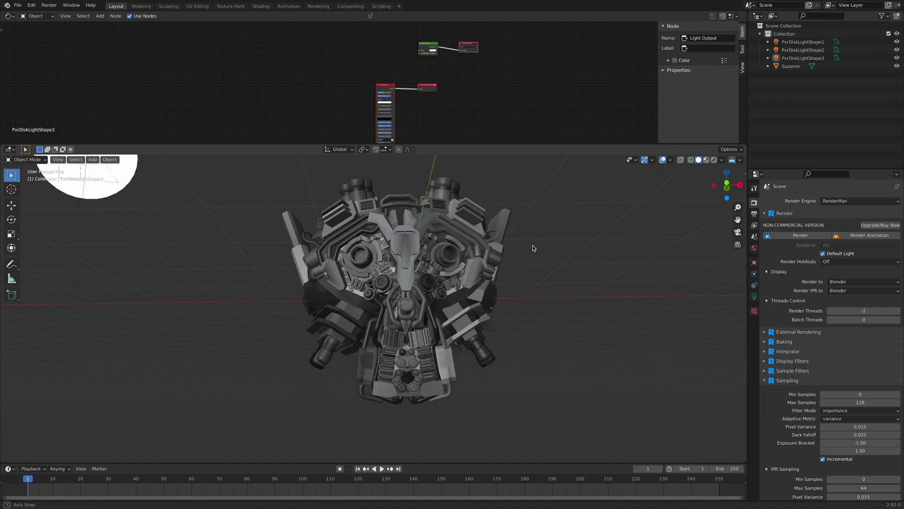
{"action": "key", "text": "ctrl+s"}
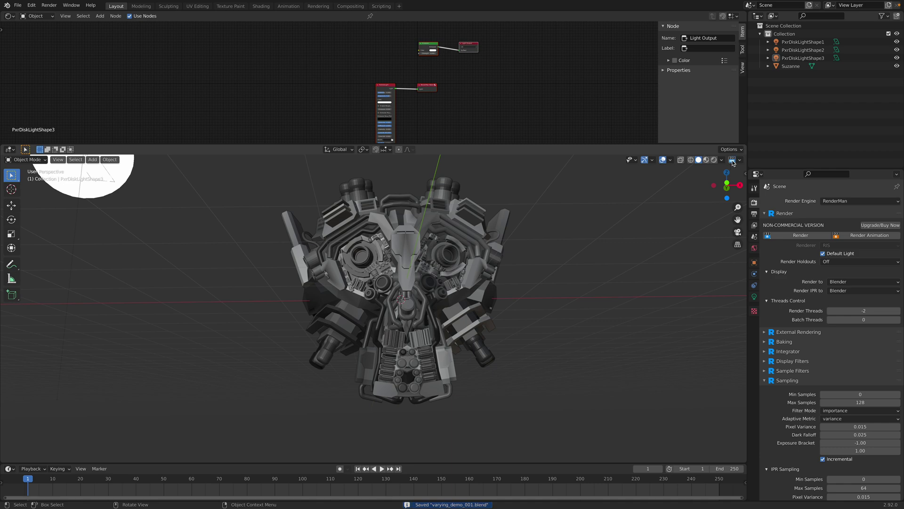
Preview the robot monkey with RenderMan interactive rendering, stop the preview and save the file
{"action": "left_click", "coordinate": [732, 160]}
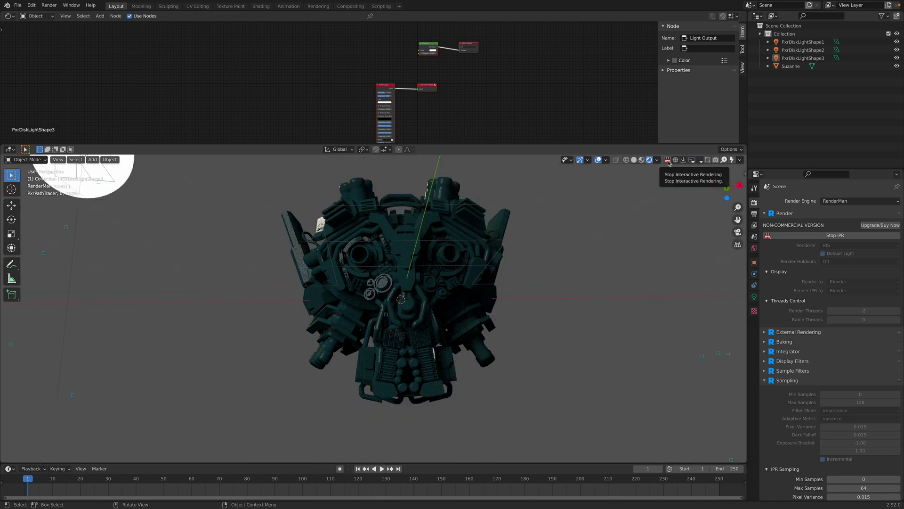
{"action": "left_click", "coordinate": [668, 160]}
{"action": "key", "text": "ctrl+s"}
Select the robot monkey and separate the overlapping RenderMan nodes from the Principled BSDF in the green-plastic material
{"action": "middle_click_drag", "start_coordinate": [558, 215], "coordinate": [458, 217]}
{"action": "left_click", "coordinate": [458, 217]}
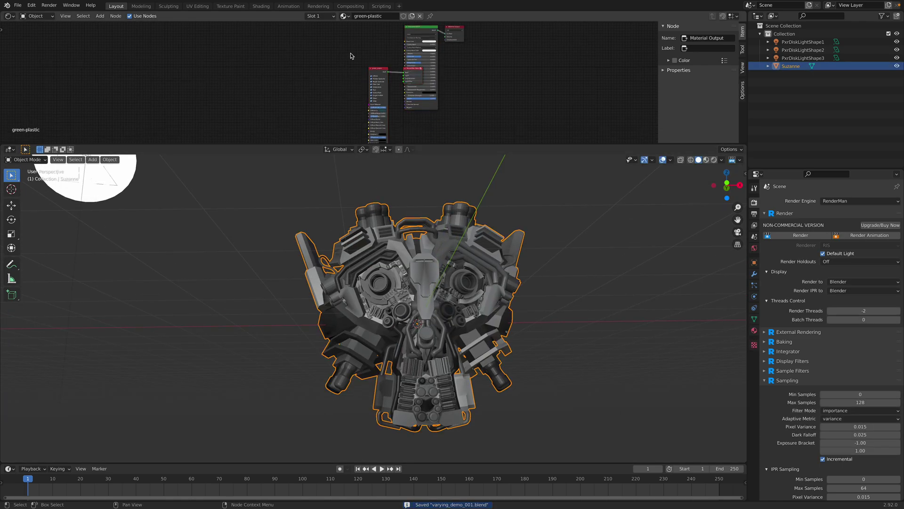
{"action": "left_click_drag", "start_coordinate": [414, 72], "coordinate": [347, 58]}
{"action": "middle_click_drag", "start_coordinate": [352, 70], "coordinate": [343, 142]}
{"action": "scroll", "coordinate": [345, 127], "scroll_direction": "up", "scroll_amount": 3}
{"action": "left_click_drag", "start_coordinate": [381, 76], "coordinate": [556, 113]}
{"action": "key", "text": "g"}
{"action": "left_click", "coordinate": [682, 70]}
Enlarge the shader editor and bring the green_plastic node's parameters into view
{"action": "middle_click_drag", "start_coordinate": [388, 116], "coordinate": [436, 77]}
{"action": "scroll", "coordinate": [436, 77], "scroll_direction": "up", "scroll_amount": 1}
{"action": "middle_click_drag", "start_coordinate": [391, 135], "coordinate": [456, 83]}
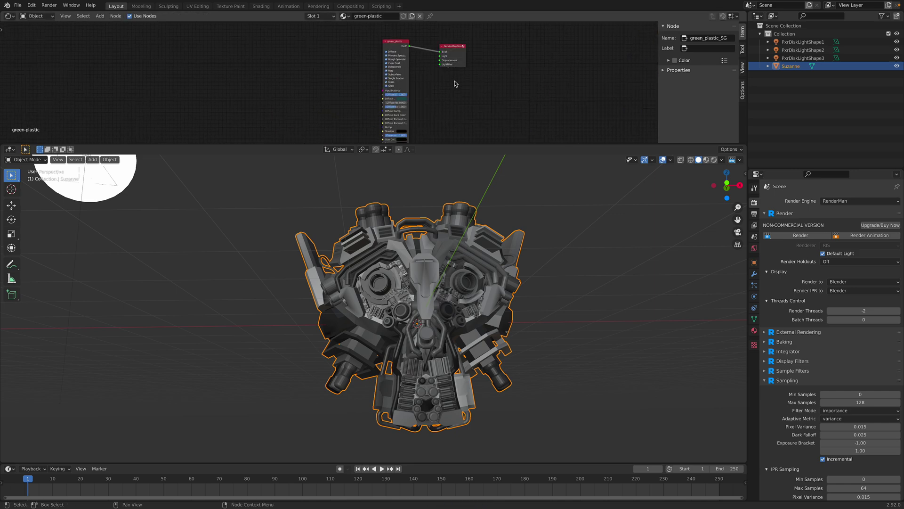
{"action": "scroll", "coordinate": [457, 83], "scroll_direction": "up", "scroll_amount": 6}
{"action": "left_click_drag", "start_coordinate": [517, 144], "coordinate": [517, 209]}
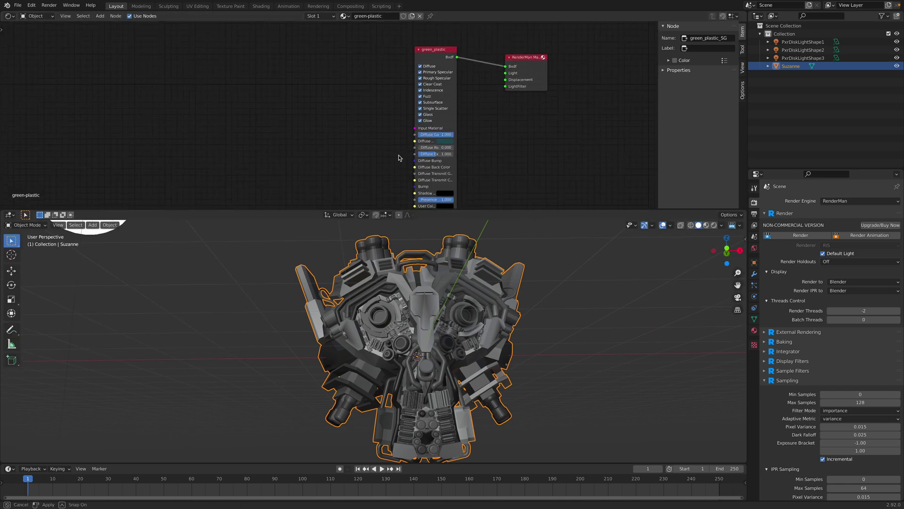
Add a PxrDirt node beside the green_plastic node in the green-plastic material
{"action": "scroll", "coordinate": [283, 120], "scroll_direction": "up", "scroll_amount": 2}
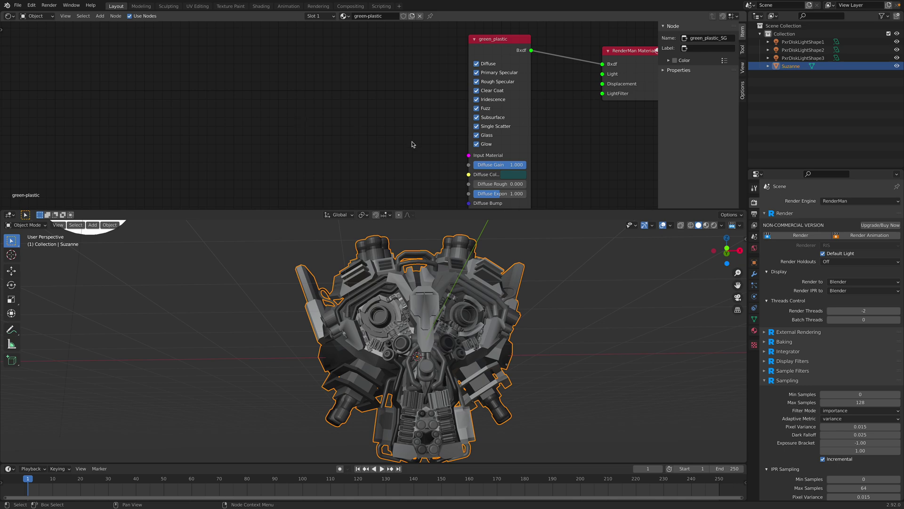
{"action": "scroll", "coordinate": [413, 144], "scroll_direction": "down", "scroll_amount": 7}
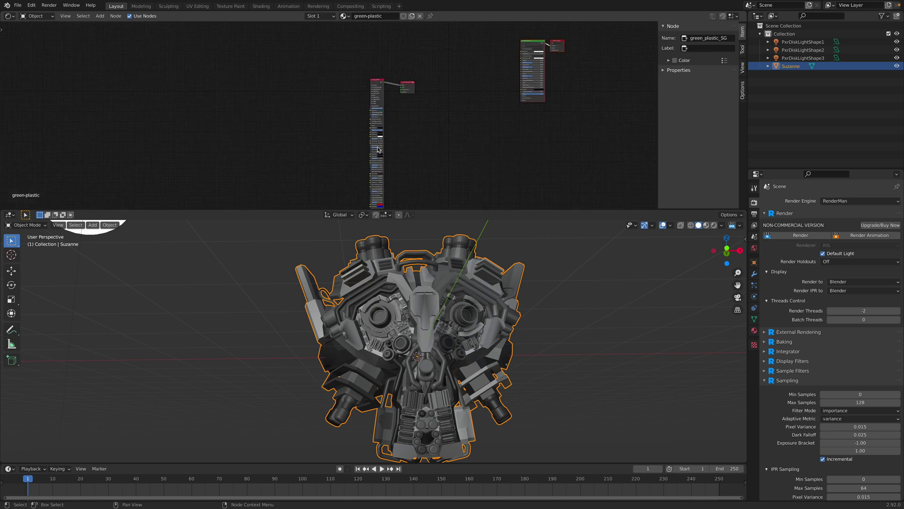
{"action": "middle_click_drag", "start_coordinate": [403, 172], "coordinate": [444, 207]}
{"action": "scroll", "coordinate": [446, 106], "scroll_direction": "up", "scroll_amount": 2}
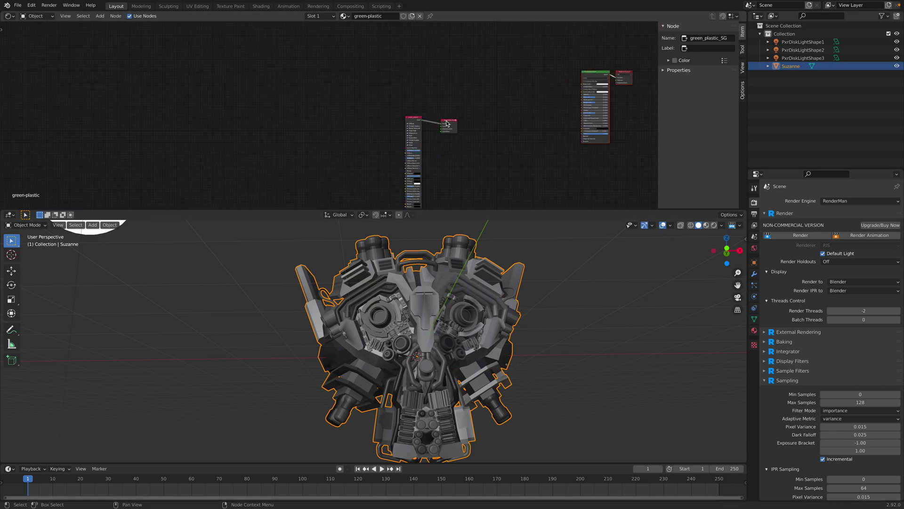
{"action": "scroll", "coordinate": [447, 107], "scroll_direction": "up", "scroll_amount": 11}
{"action": "middle_click_drag", "start_coordinate": [476, 151], "coordinate": [421, 108]}
{"action": "scroll", "coordinate": [422, 108], "scroll_direction": "up", "scroll_amount": 4}
{"action": "middle_click_drag", "start_coordinate": [510, 130], "coordinate": [473, 120]}
{"action": "scroll", "coordinate": [408, 127], "scroll_direction": "up", "scroll_amount": 1}
{"action": "key", "text": "shift+a"}
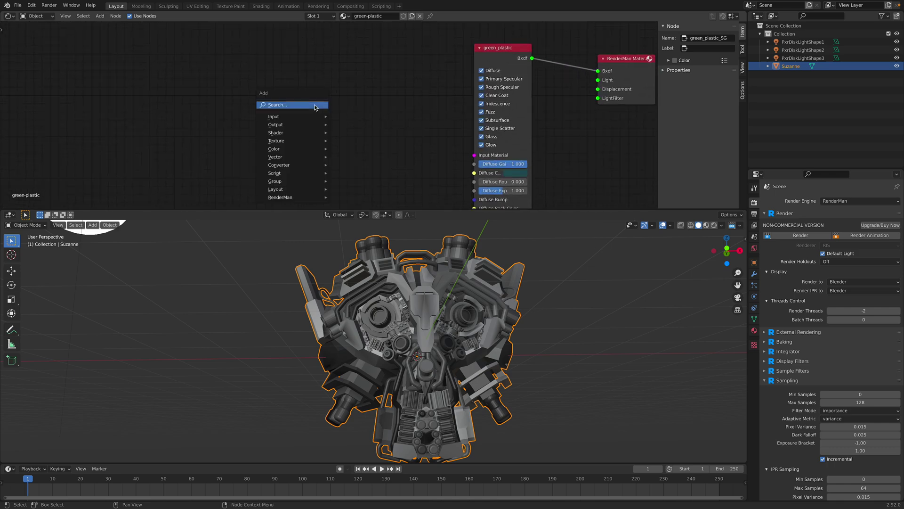
{"action": "left_click", "coordinate": [315, 106]}
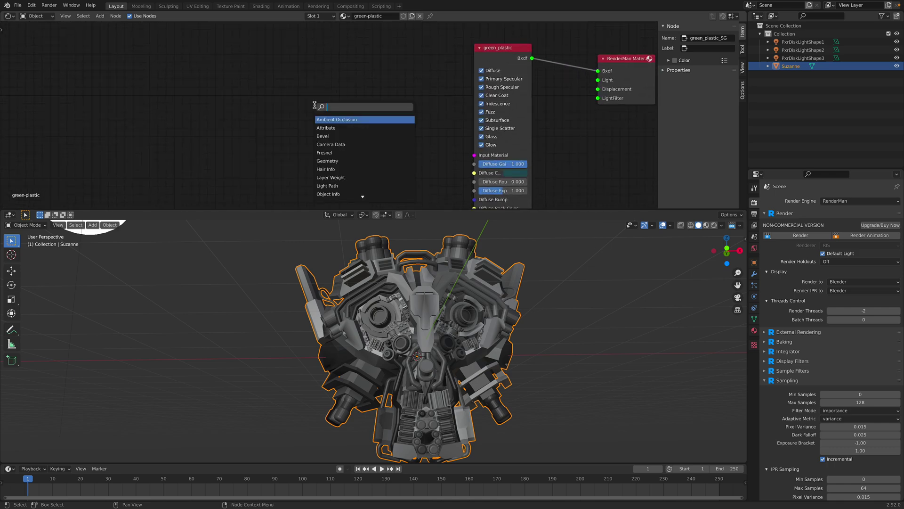
{"action": "type", "text": "dirt"}
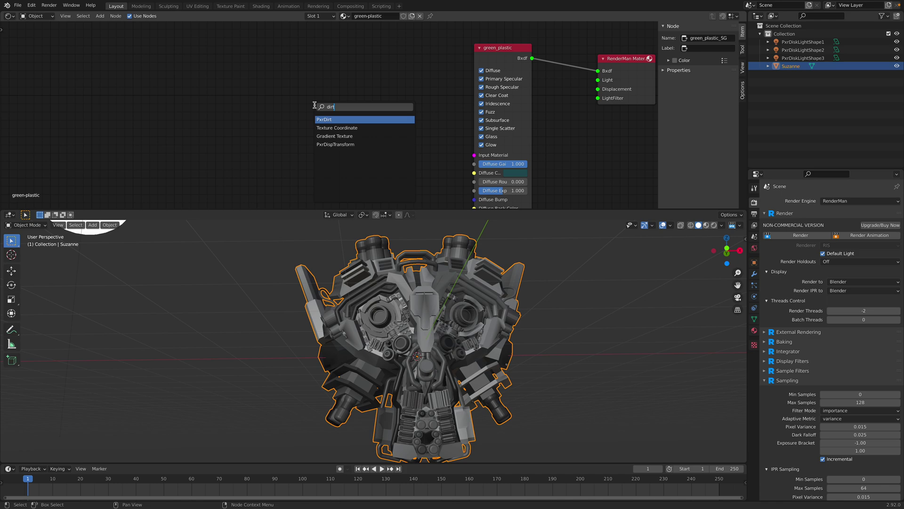
{"action": "left_click", "coordinate": [326, 119]}
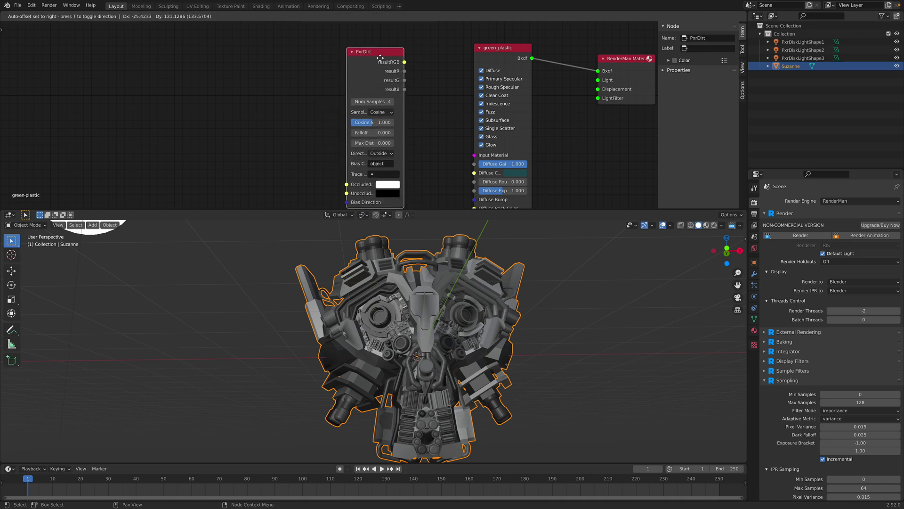
{"action": "left_click", "coordinate": [377, 56]}
Connect PxrDirt's resultRGB output to green_plastic's Diffuse Color and start RenderMan interactive rendering in the viewport
{"action": "left_click_drag", "start_coordinate": [401, 53], "coordinate": [474, 172]}
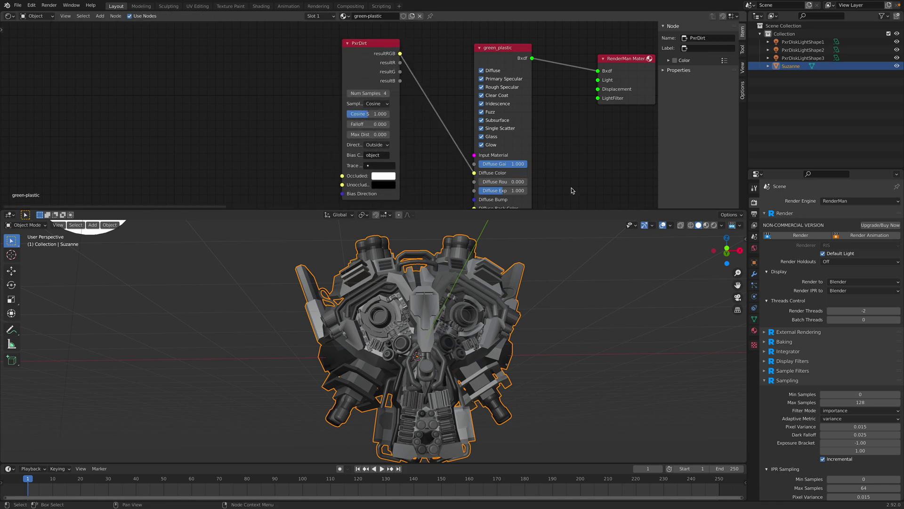
{"action": "left_click", "coordinate": [732, 226]}
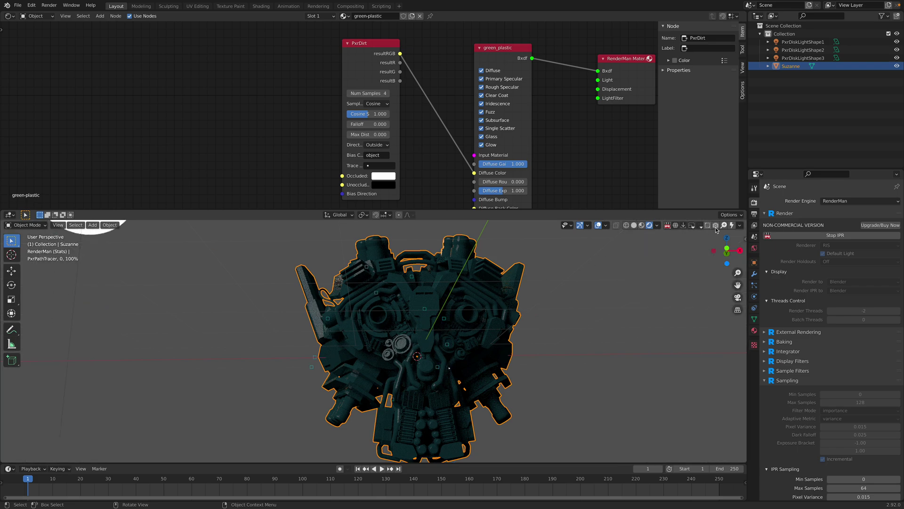
{"action": "left_click", "coordinate": [667, 226]}
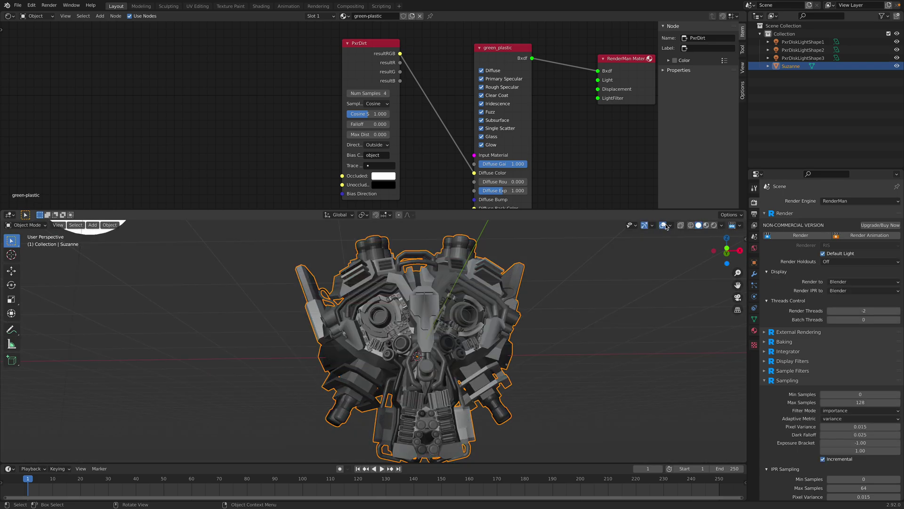
{"action": "left_click", "coordinate": [715, 225]}
Reposition the PxrDirt node closer to green_plastic and set its Occluded color to light pink
{"action": "middle_click_drag", "start_coordinate": [397, 139], "coordinate": [561, 194]}
{"action": "middle_click_drag", "start_coordinate": [411, 110], "coordinate": [408, 173]}
{"action": "scroll", "coordinate": [406, 173], "scroll_direction": "up", "scroll_amount": 3}
{"action": "middle_click_drag", "start_coordinate": [367, 149], "coordinate": [372, 181]}
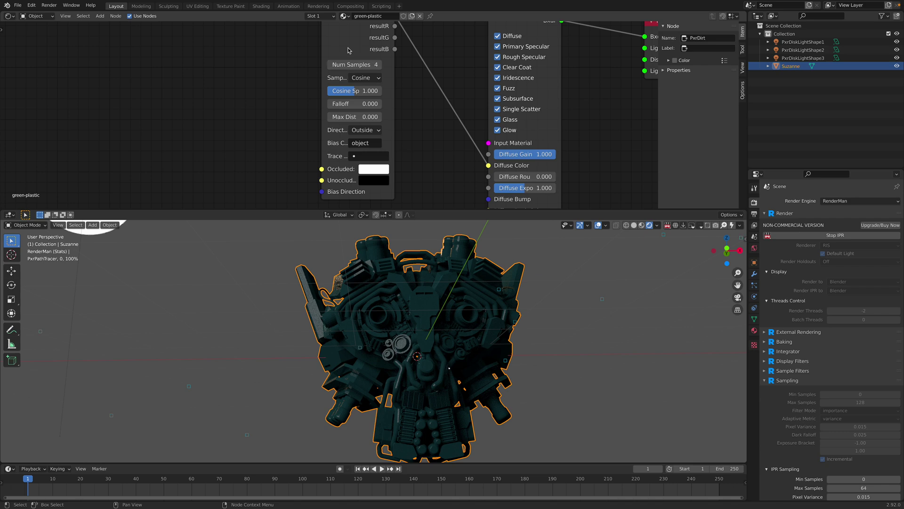
{"action": "left_click_drag", "start_coordinate": [347, 50], "coordinate": [376, 110]}
{"action": "middle_click_drag", "start_coordinate": [397, 85], "coordinate": [357, 33]}
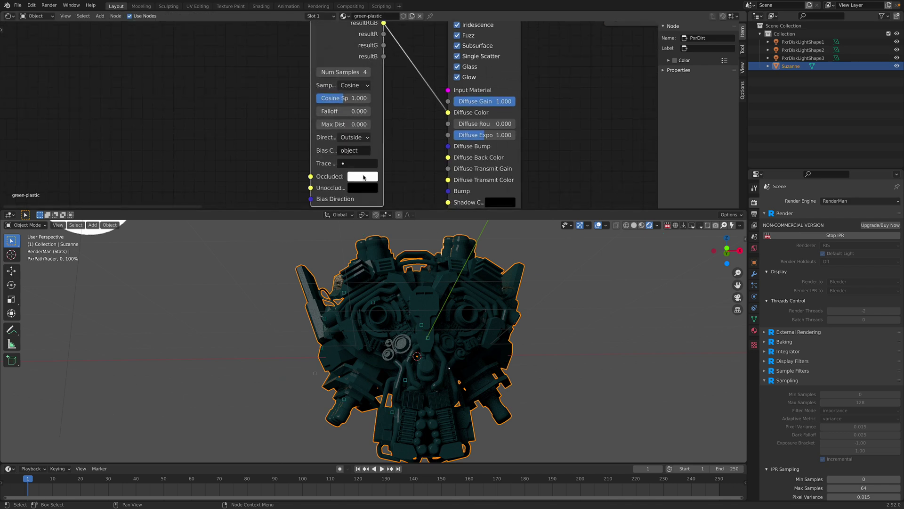
{"action": "left_click", "coordinate": [363, 176]}
{"action": "left_click", "coordinate": [393, 83]}
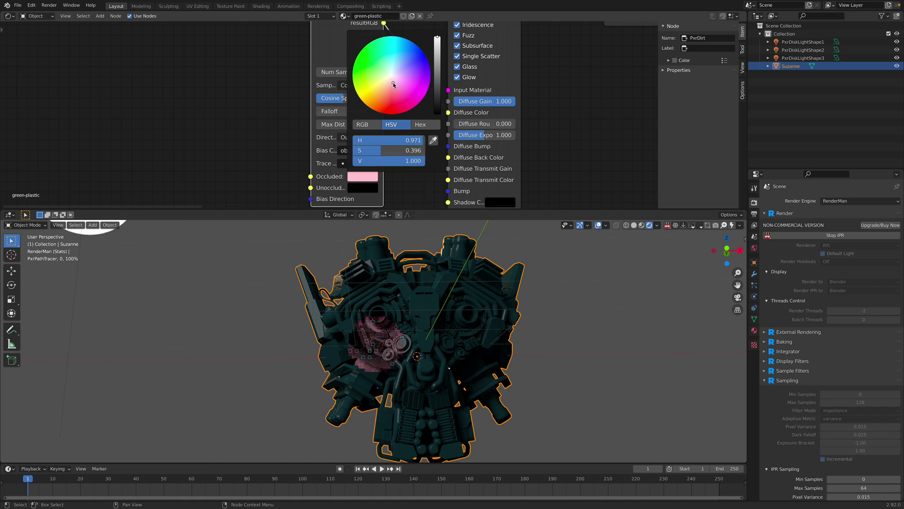
{"action": "left_click", "coordinate": [392, 86]}
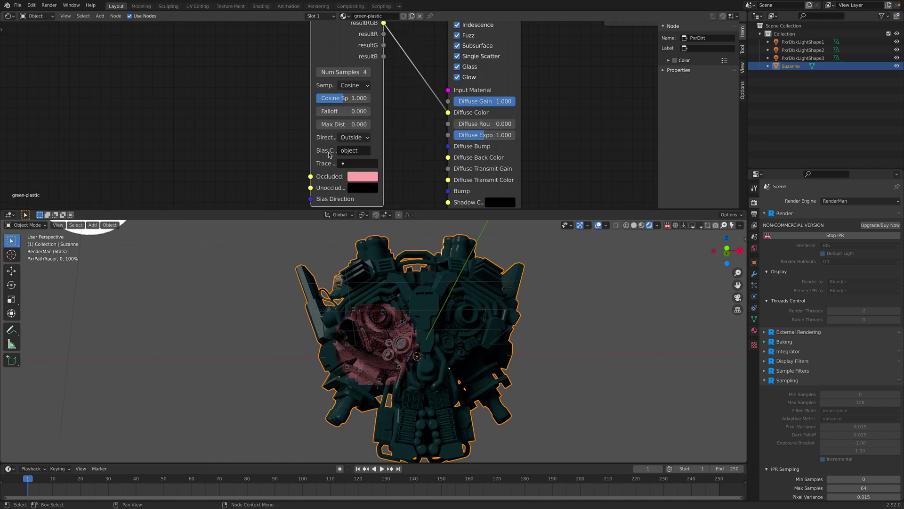
Set the PxrDirt node's Unoccluded color to a very dark navy blue
{"action": "left_click", "coordinate": [362, 188]}
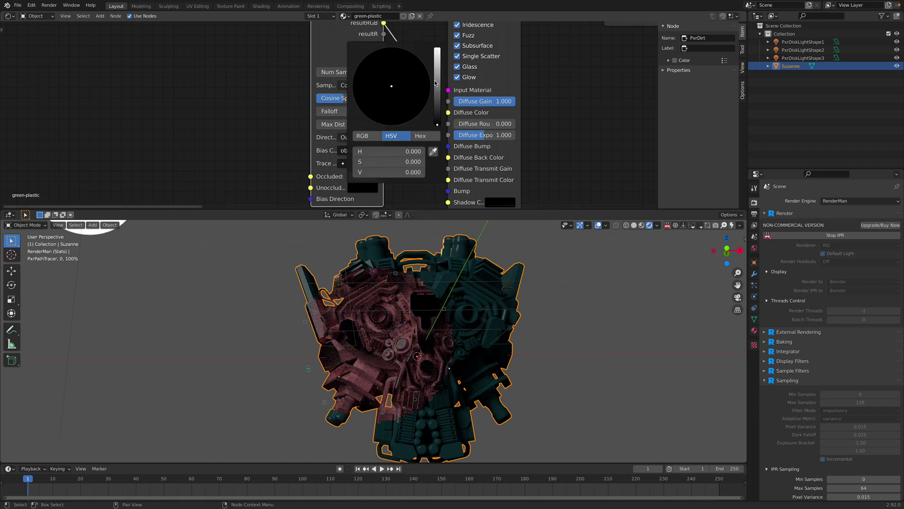
{"action": "left_click", "coordinate": [438, 83]}
{"action": "left_click", "coordinate": [408, 94]}
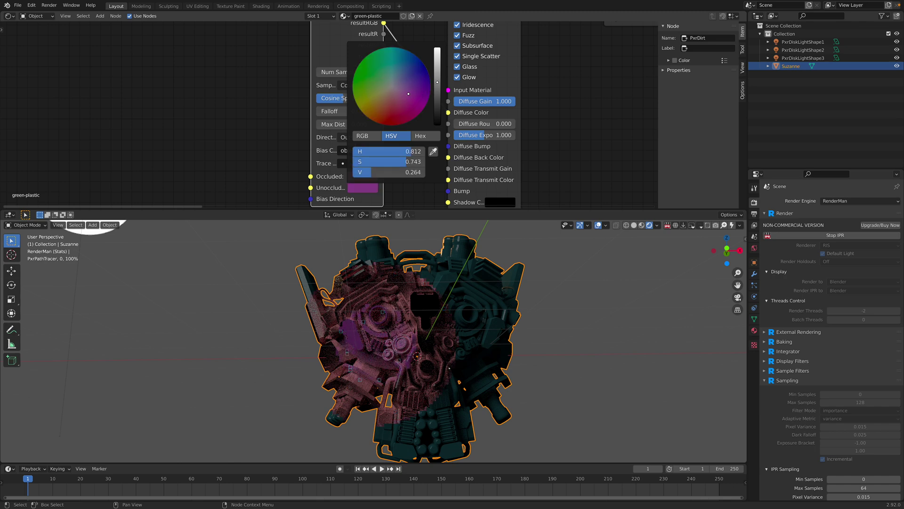
{"action": "left_click", "coordinate": [398, 89]}
{"action": "left_click", "coordinate": [438, 105]}
{"action": "left_click", "coordinate": [438, 113]}
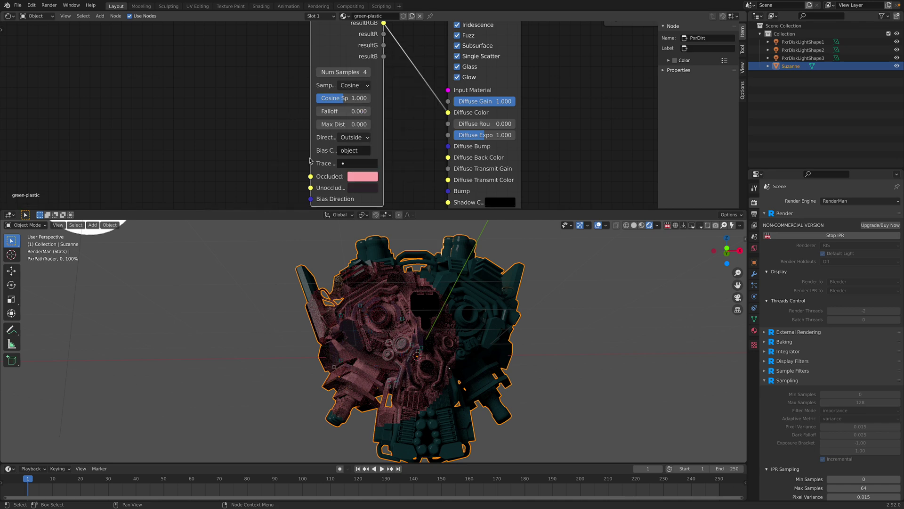
{"action": "left_click", "coordinate": [369, 188]}
{"action": "left_click", "coordinate": [436, 116]}
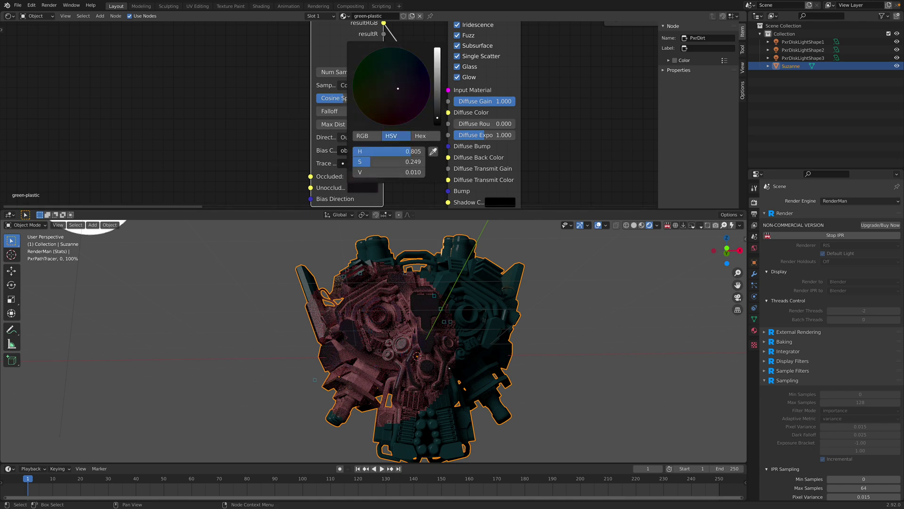
{"action": "left_click", "coordinate": [407, 76]}
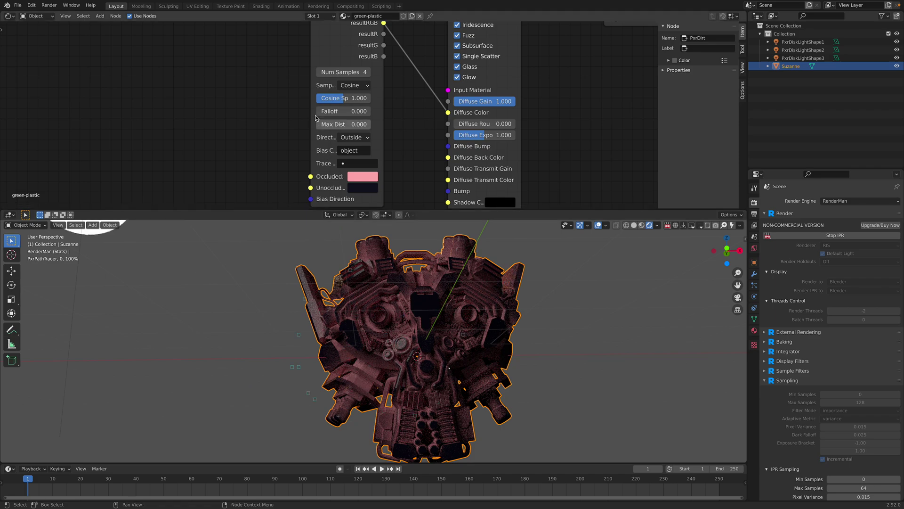
Widen the PxrDirt node and set Cosine Spread to 0.813, Falloff to 0.335 and Max Distance to 2.719
{"action": "left_click_drag", "start_coordinate": [311, 111], "coordinate": [278, 112]}
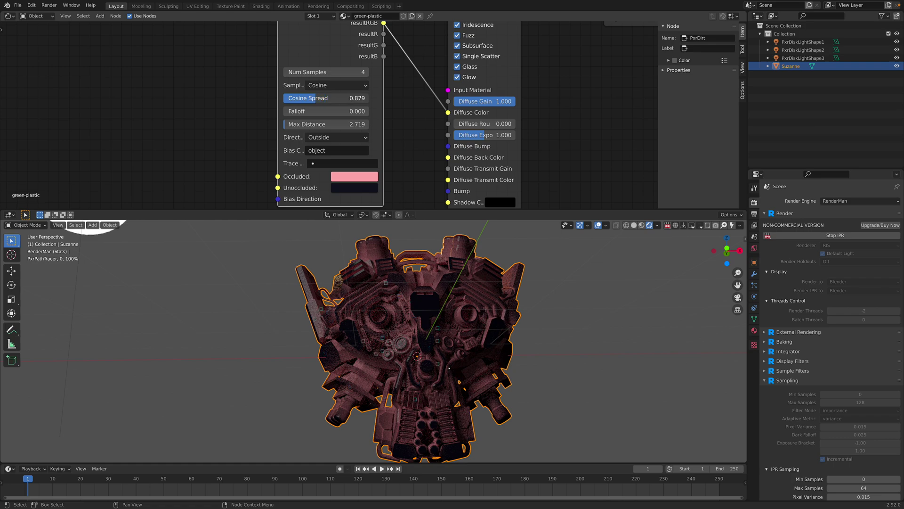
{"action": "left_click_drag", "start_coordinate": [315, 98], "coordinate": [350, 98]}
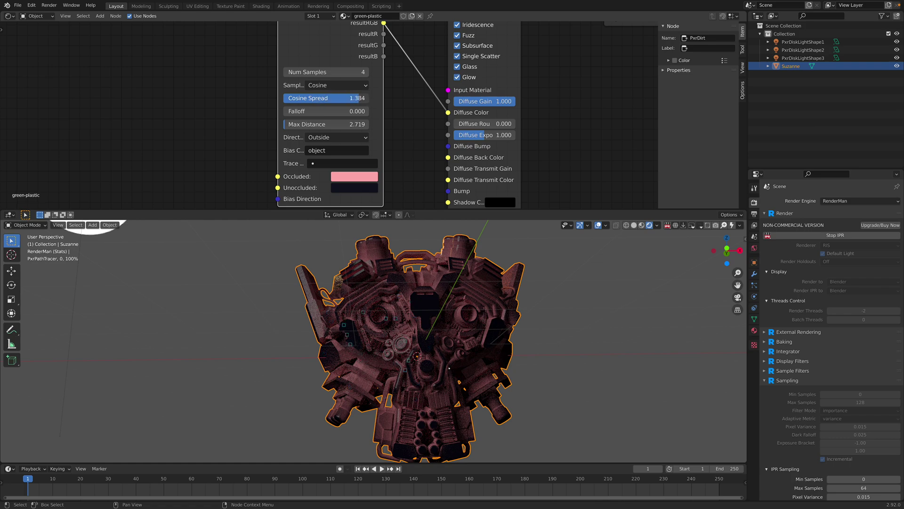
{"action": "left_click_drag", "start_coordinate": [358, 98], "coordinate": [320, 98]}
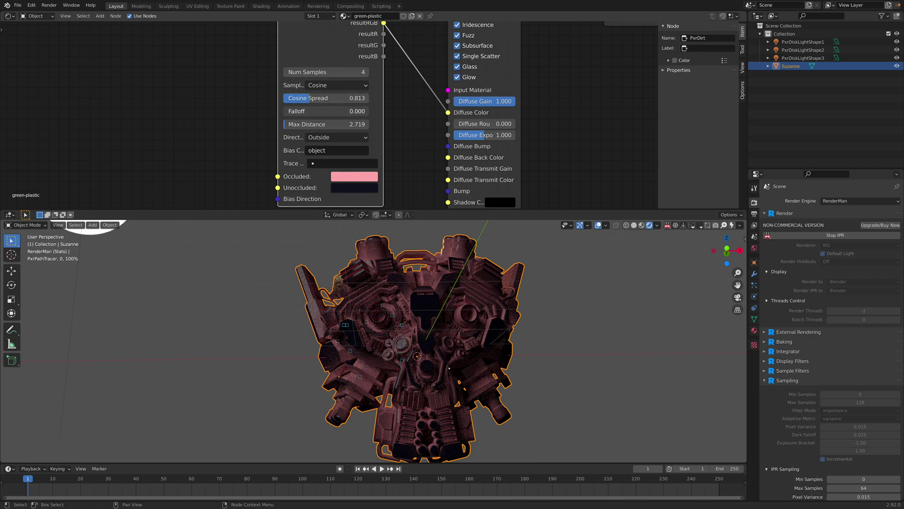
{"action": "left_click_drag", "start_coordinate": [330, 111], "coordinate": [350, 111]}
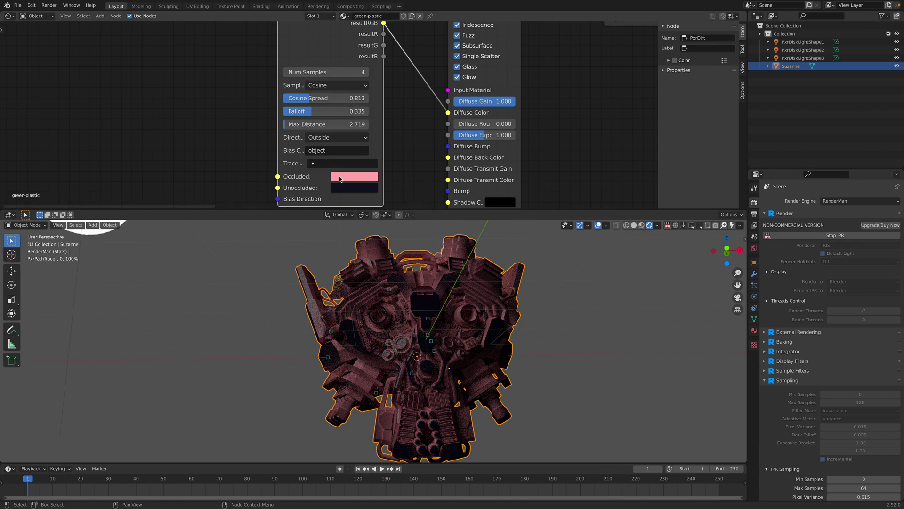
Change the PxrDirt Occluded color to a light blue-gray with hue 0.588 and saturation 0.275
{"action": "left_click", "coordinate": [340, 177]}
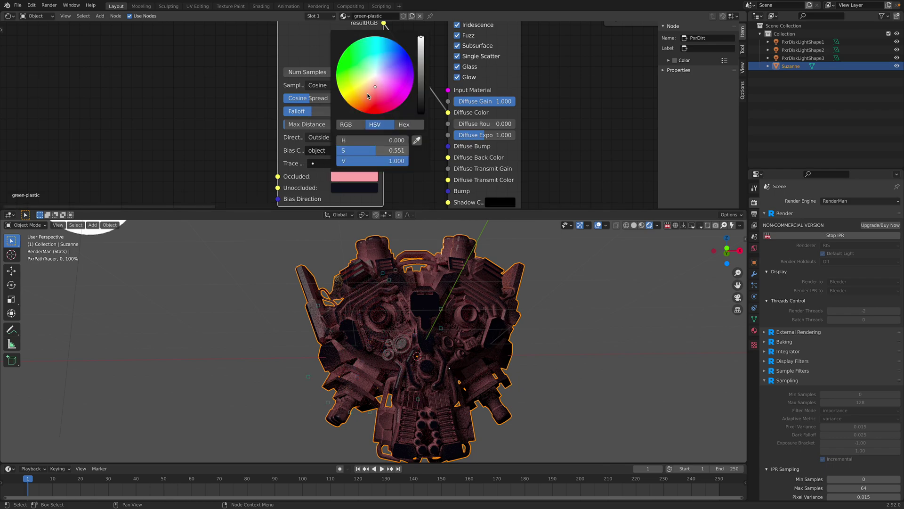
{"action": "left_click", "coordinate": [419, 84]}
{"action": "left_click", "coordinate": [377, 70]}
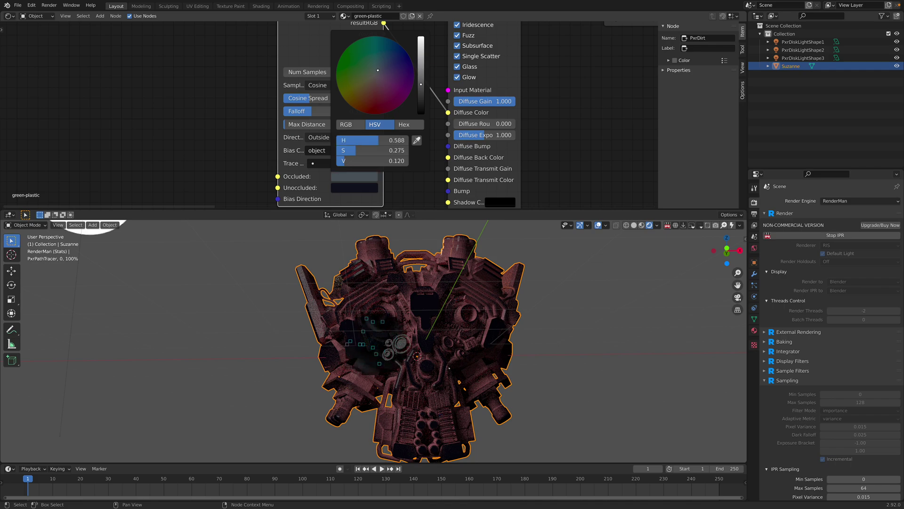
{"action": "left_click_drag", "start_coordinate": [420, 84], "coordinate": [420, 52]}
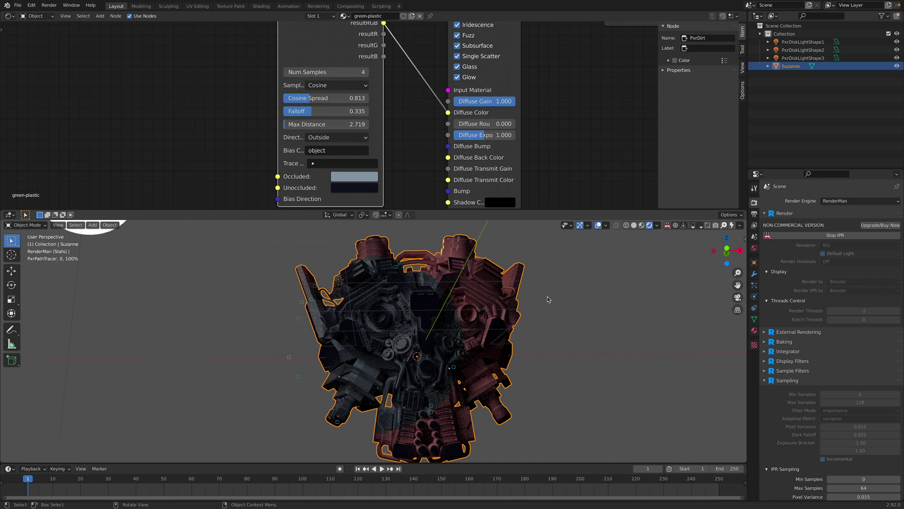
Switch to Finder and open the images folder v001_t01 of robot_monkey_rman_test_006 inside tmp/renderman_for_blender
{"action": "key", "text": "ctrl+Left"}
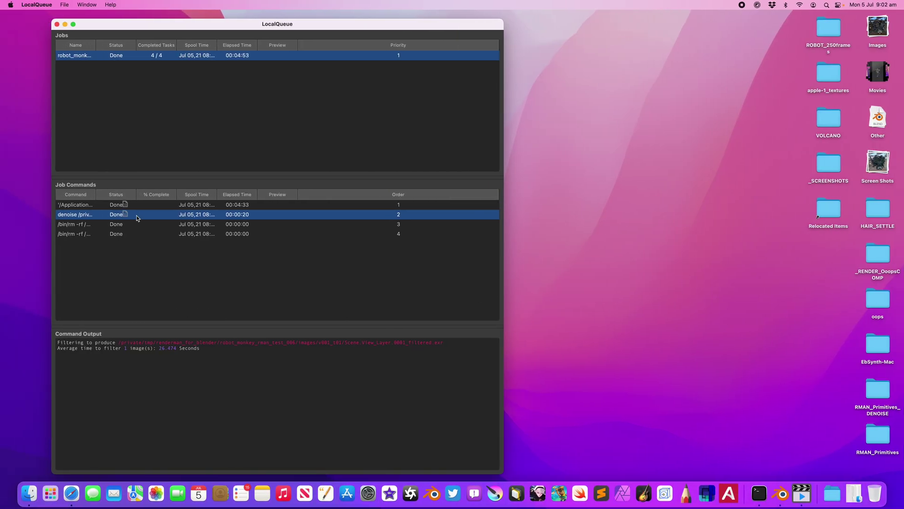
{"action": "double_click", "coordinate": [828, 209]}
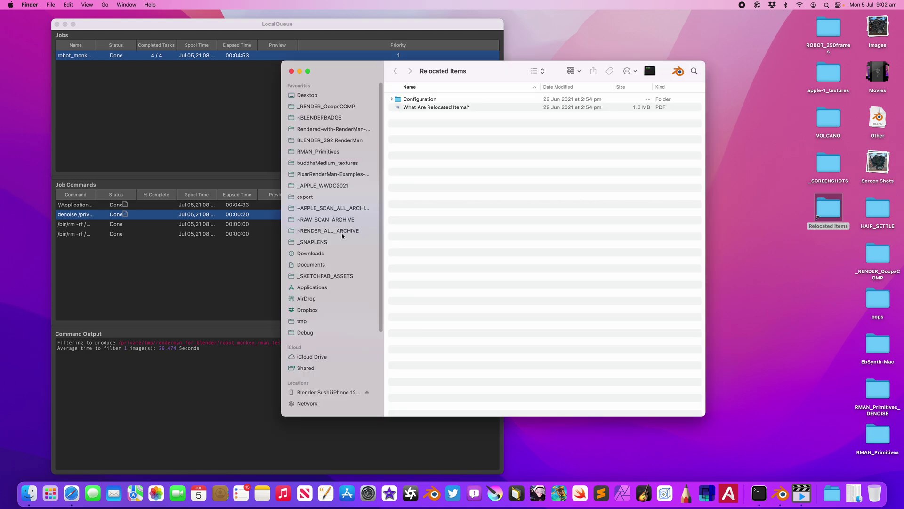
{"action": "left_click", "coordinate": [311, 322]}
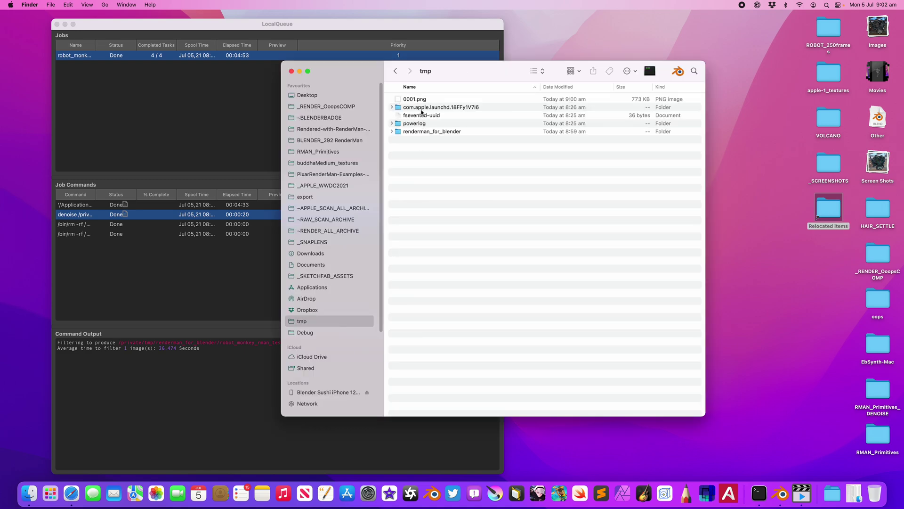
{"action": "double_click", "coordinate": [426, 132]}
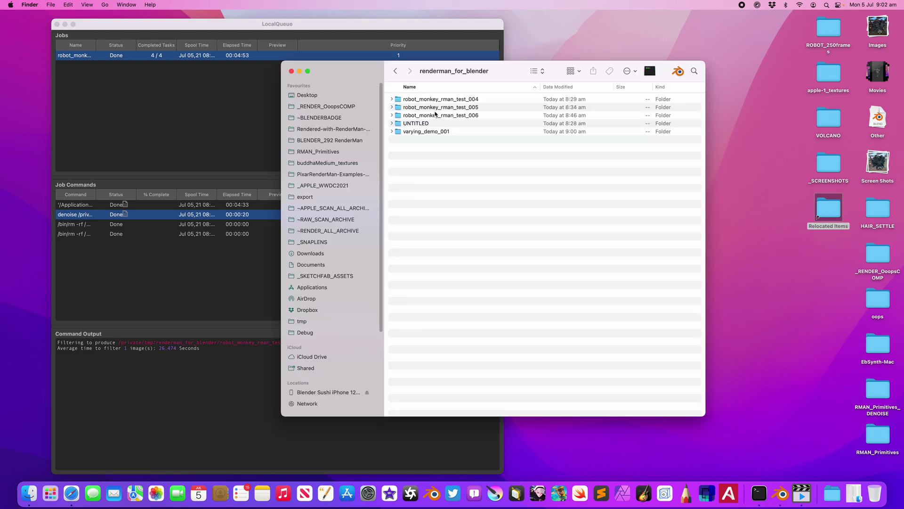
{"action": "left_click", "coordinate": [556, 87]}
{"action": "double_click", "coordinate": [476, 108]}
{"action": "double_click", "coordinate": [428, 100]}
{"action": "double_click", "coordinate": [434, 100]}
Open the denoised render Scene.View_Layer.0001_filtered.exr in the image viewer it
{"action": "left_click", "coordinate": [433, 108]}
{"action": "left_click", "coordinate": [437, 100]}
{"action": "left_click", "coordinate": [443, 104]}
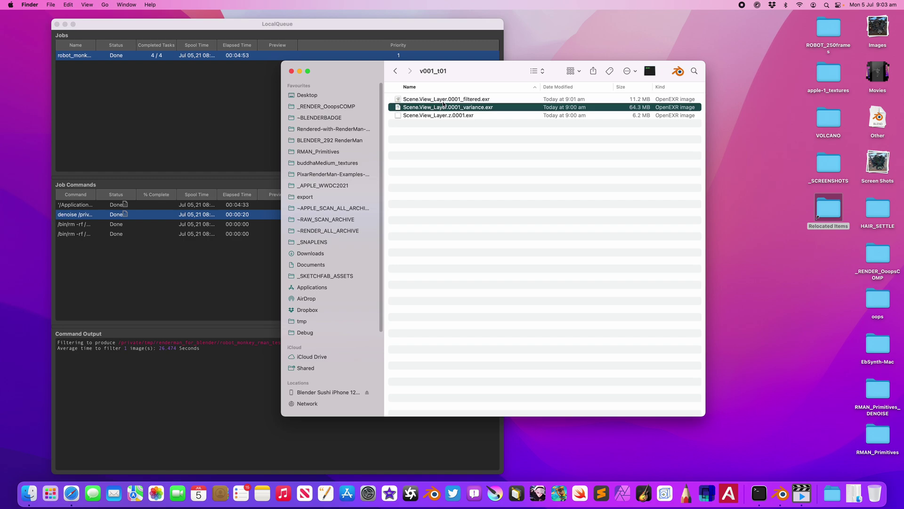
{"action": "left_click", "coordinate": [444, 100]}
{"action": "right_click", "coordinate": [456, 100]}
{"action": "mouse_move", "coordinate": [476, 115]}
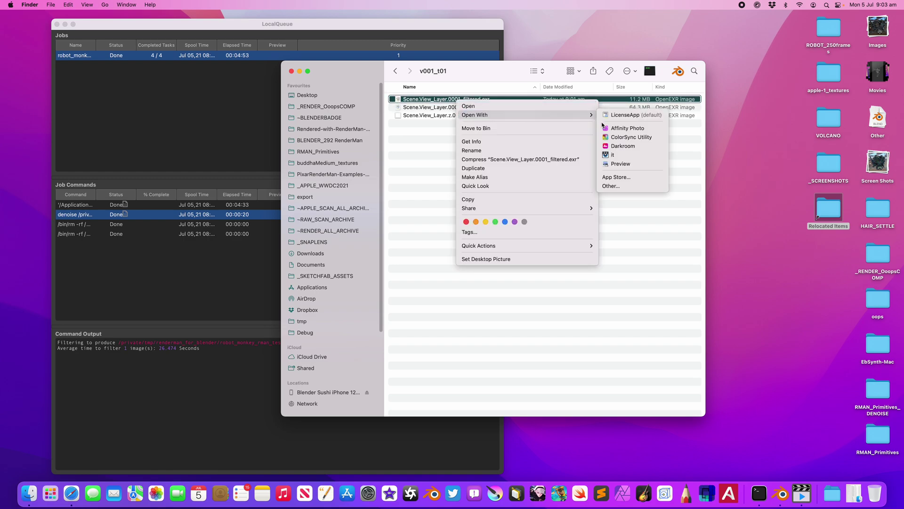
{"action": "left_click", "coordinate": [613, 155]}
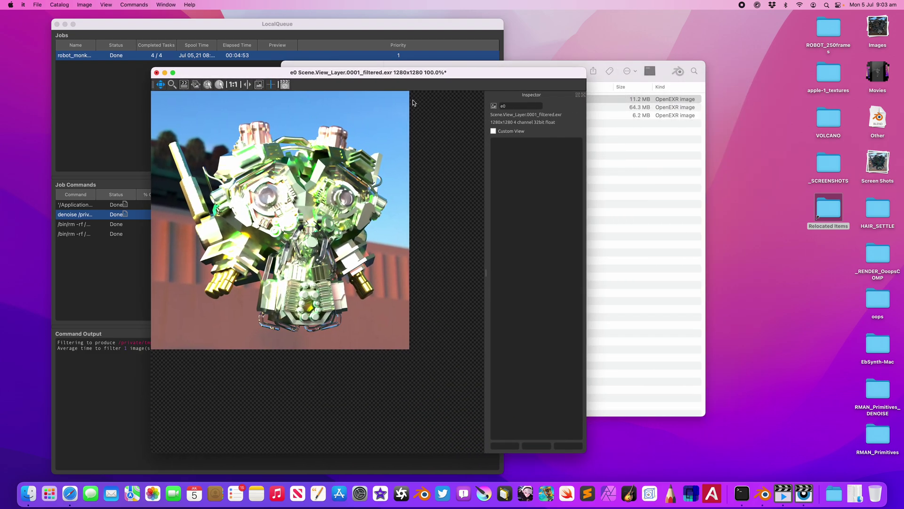
Move the Finder window clear of the image and open Scene.View_Layer.0001_variance.exr in it for comparison
{"action": "left_click_drag", "start_coordinate": [554, 71], "coordinate": [634, 89]}
{"action": "left_click", "coordinate": [577, 124]}
{"action": "right_click", "coordinate": [574, 125]}
{"action": "mouse_move", "coordinate": [592, 137]}
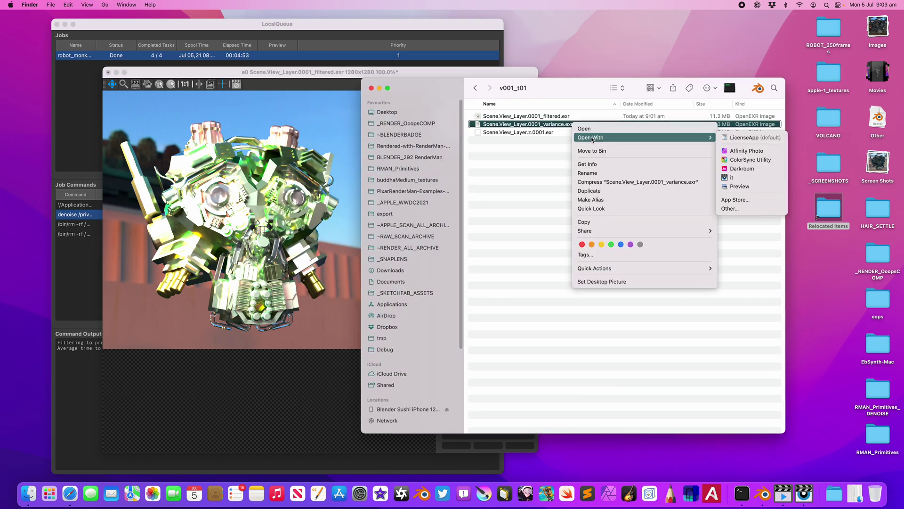
{"action": "left_click", "coordinate": [732, 177]}
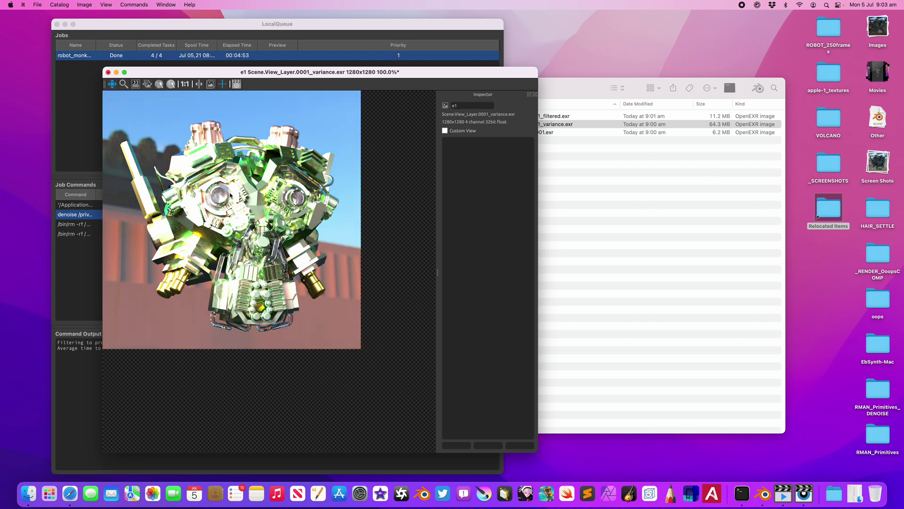
Move the it image viewer aside, close it without saving its session, and select Scene.View_Layer.0001_filtered.exr in Finder
{"action": "left_click_drag", "start_coordinate": [365, 71], "coordinate": [516, 138]}
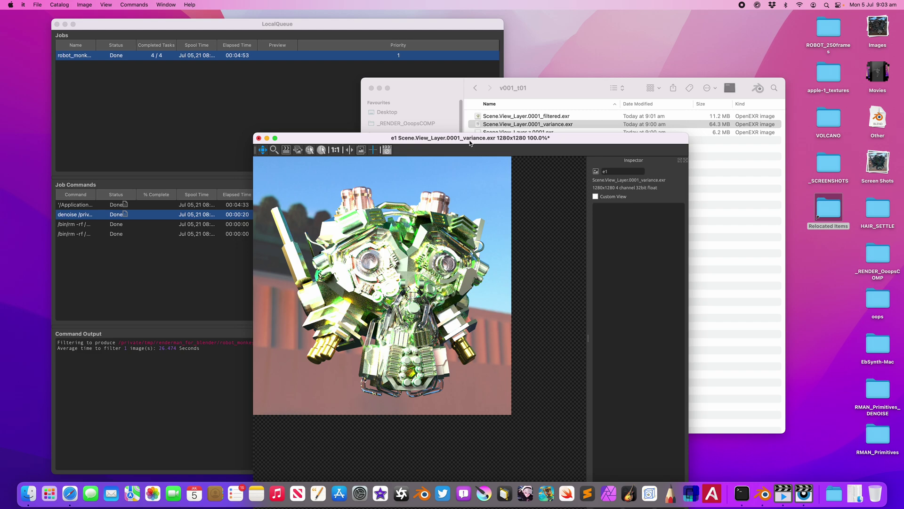
{"action": "left_click", "coordinate": [259, 138]}
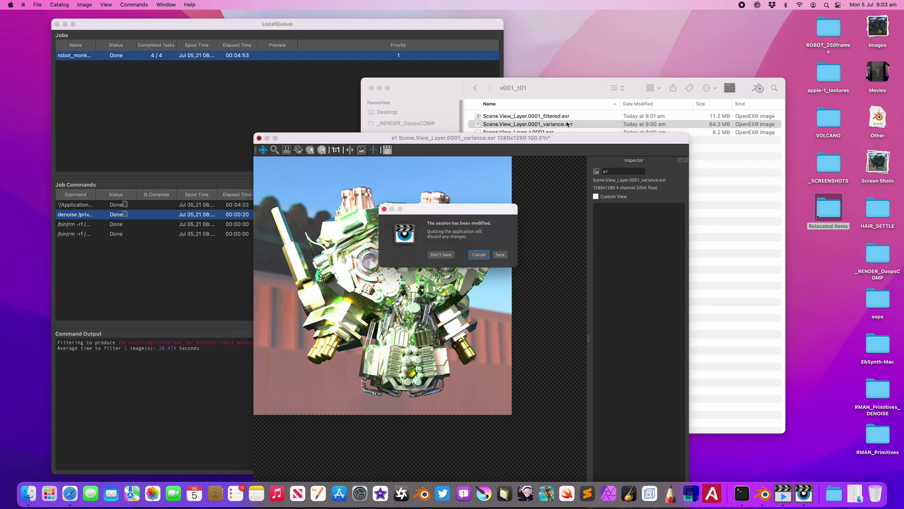
{"action": "left_click", "coordinate": [450, 252]}
{"action": "left_click", "coordinate": [554, 117]}
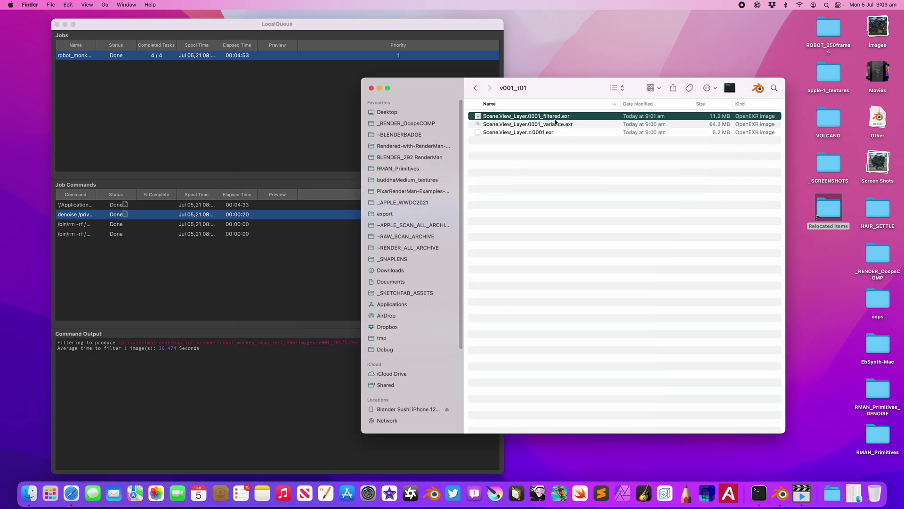
Switch back to Blender, save the current scene, and stop the RenderMan IPR viewport render
{"action": "key", "text": "ctrl+Right"}
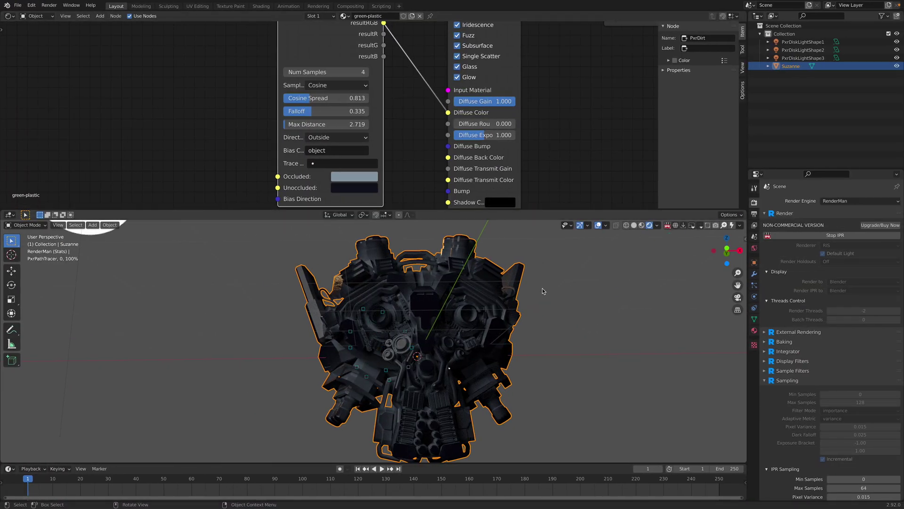
{"action": "key", "text": "ctrl+s"}
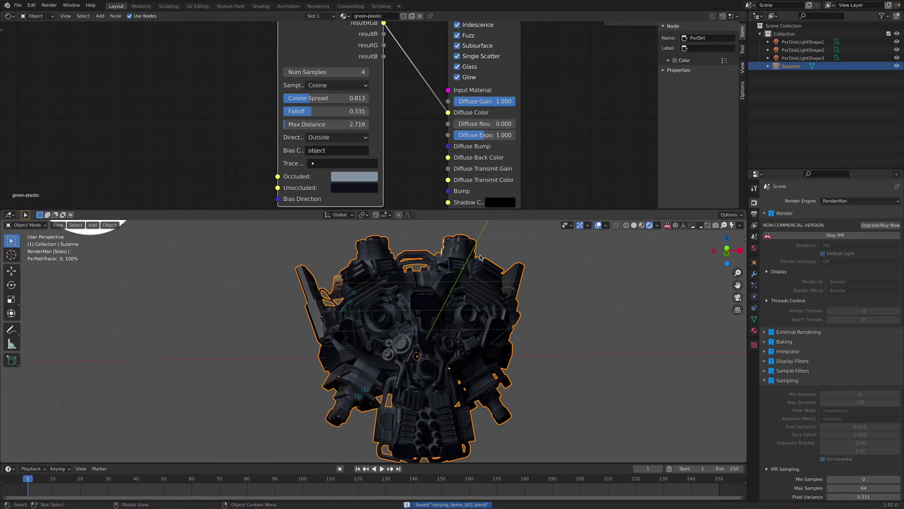
{"action": "left_click", "coordinate": [669, 226]}
Create a new General file and delete all of its default objects
{"action": "left_click", "coordinate": [32, 5]}
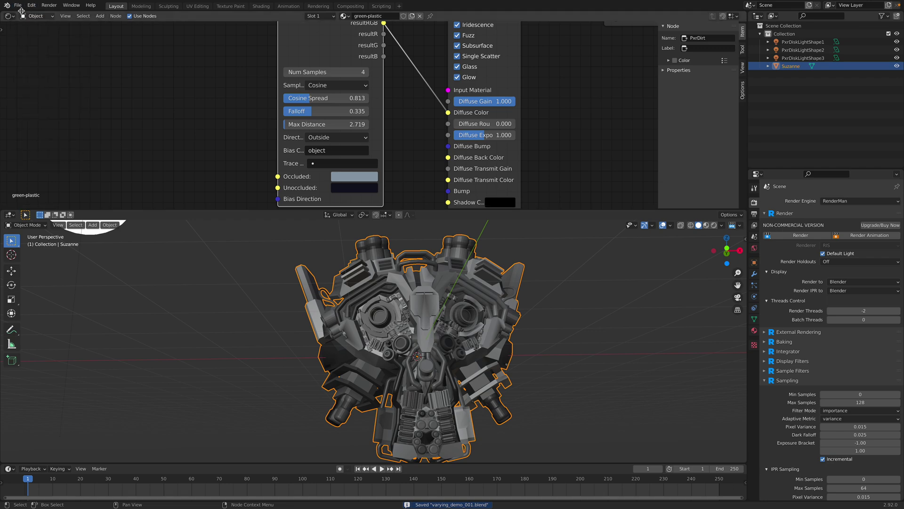
{"action": "left_click", "coordinate": [18, 5]}
{"action": "mouse_move", "coordinate": [78, 15]}
{"action": "left_click", "coordinate": [117, 15]}
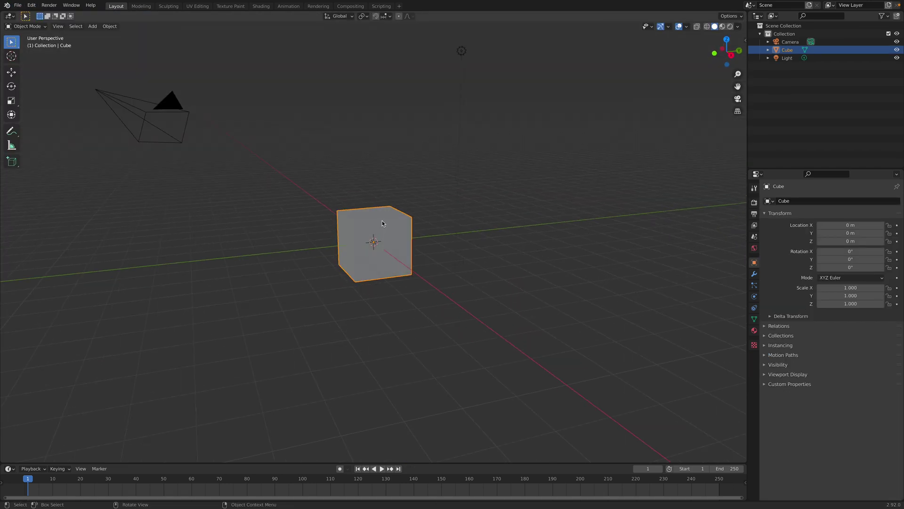
{"action": "key", "text": "a"}
{"action": "key", "text": "Delete"}
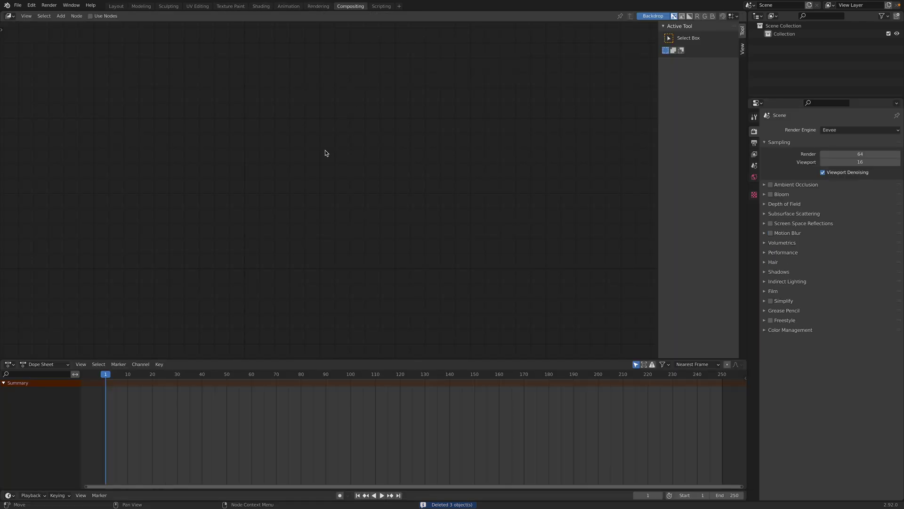
Enlarge the node editor in the Compositing workspace and enable Use Nodes for the scene
{"action": "left_click_drag", "start_coordinate": [319, 361], "coordinate": [325, 385]}
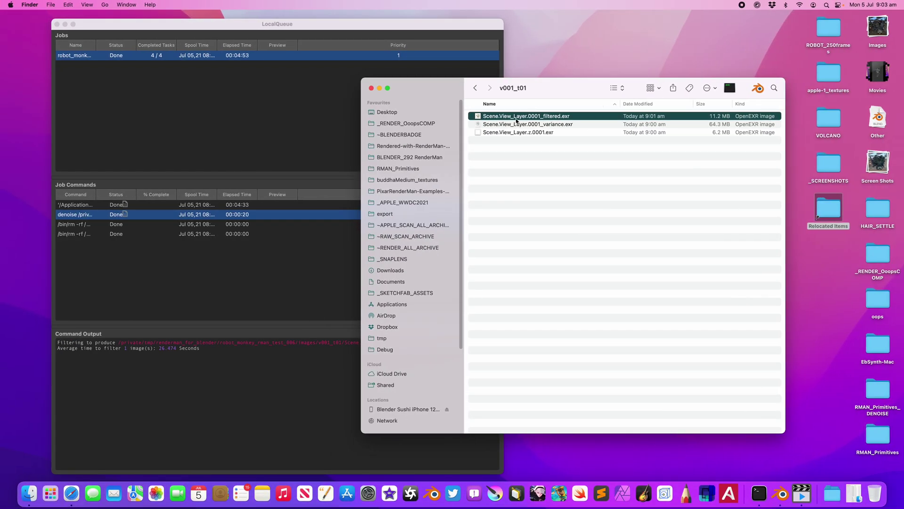
{"action": "left_click_drag", "start_coordinate": [516, 118], "coordinate": [279, 125]}
{"action": "key", "text": "ctrl+Right"}
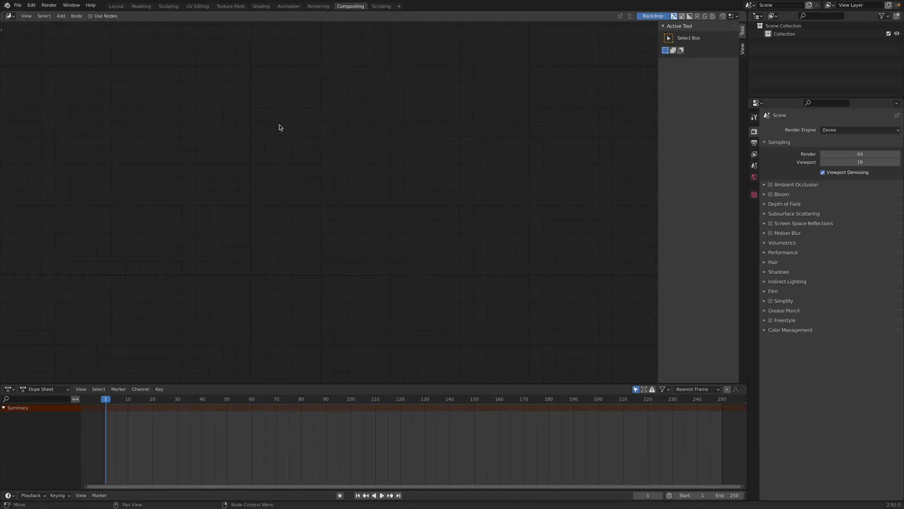
{"action": "left_click", "coordinate": [108, 15]}
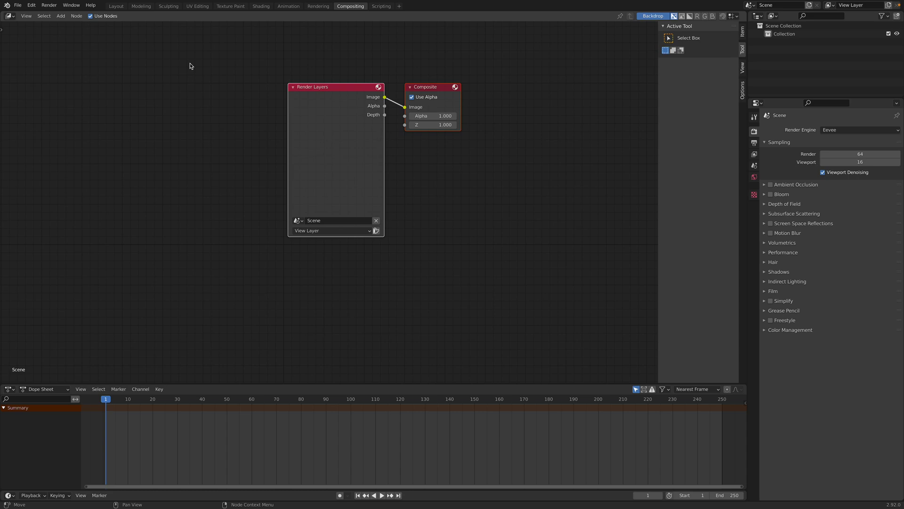
Bring Scene.View_Layer.0001_filtered.exr from Finder into the compositor, feeding the Composite node, and move Render Layers out of the way
{"action": "key", "text": "ctrl+Left"}
{"action": "left_click_drag", "start_coordinate": [495, 119], "coordinate": [404, 108]}
{"action": "key", "text": "ctrl+Right"}
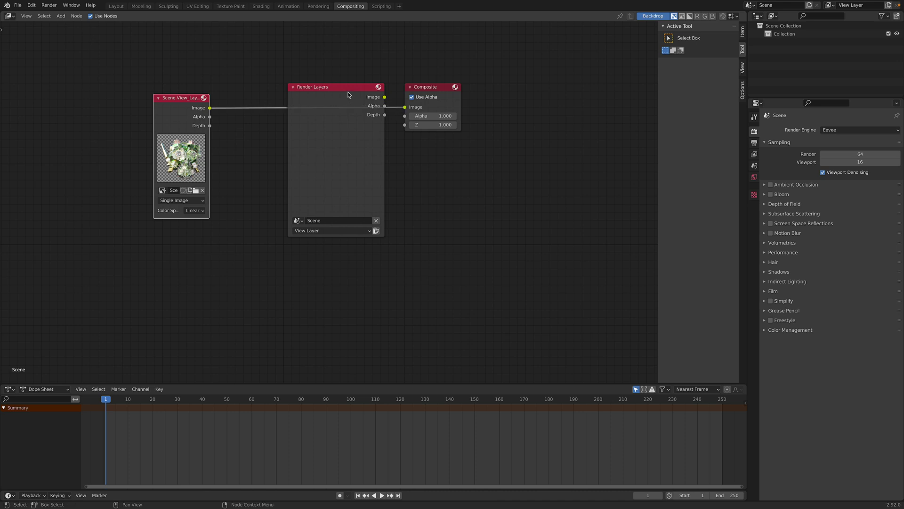
{"action": "left_click_drag", "start_coordinate": [348, 94], "coordinate": [327, 179]}
Add a Viewer node to the compositor and delete the Render Layers node
{"action": "scroll", "coordinate": [326, 149], "scroll_direction": "up", "scroll_amount": 1}
{"action": "scroll", "coordinate": [325, 151], "scroll_direction": "up", "scroll_amount": 2}
{"action": "key", "text": "shift+a"}
{"action": "type", "text": "view"}
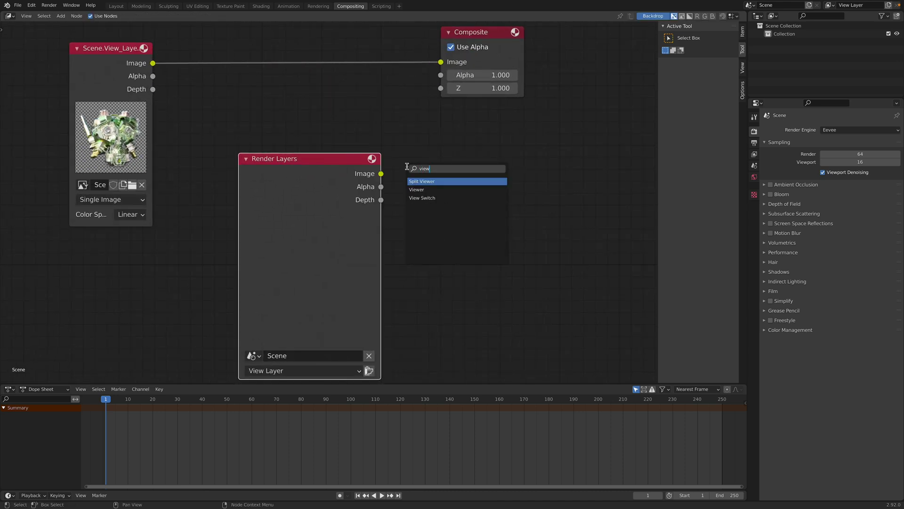
{"action": "key", "text": "Down"}
{"action": "key", "text": "Return"}
{"action": "left_click", "coordinate": [346, 159]}
{"action": "left_click", "coordinate": [296, 162]}
{"action": "key", "text": "x"}
Place the Viewer below the Composite node and link the filtered image's Image output to it
{"action": "left_click_drag", "start_coordinate": [366, 168], "coordinate": [457, 130]}
{"action": "left_click_drag", "start_coordinate": [155, 64], "coordinate": [436, 158]}
{"action": "scroll", "coordinate": [303, 211], "scroll_direction": "up", "scroll_amount": 2}
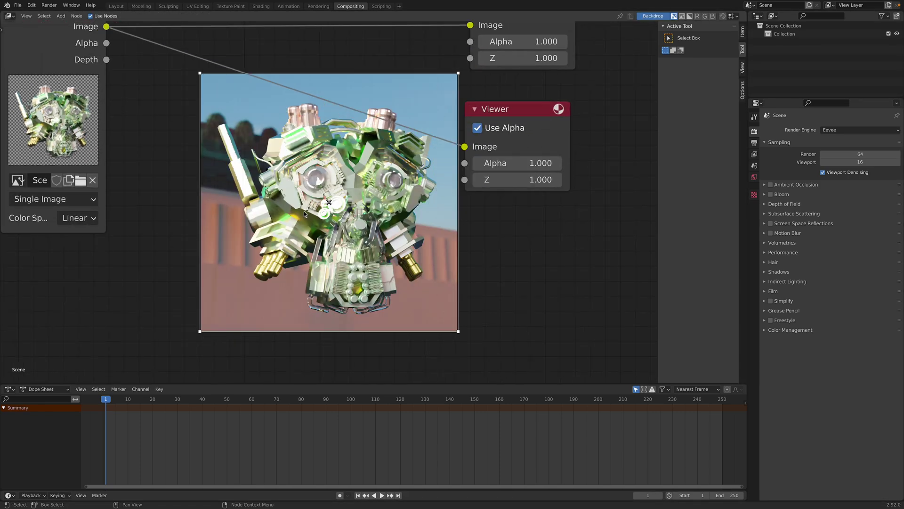
Insert an RGB Curves node between the filtered image and the Viewer, keeping it clear of the backdrop's center
{"action": "key", "text": "shift+a"}
{"action": "left_click", "coordinate": [323, 190]}
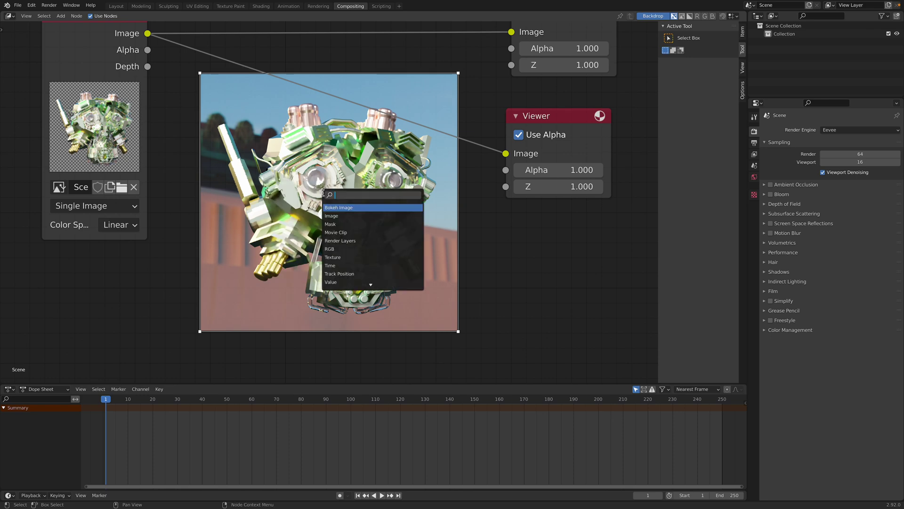
{"action": "type", "text": "curv"}
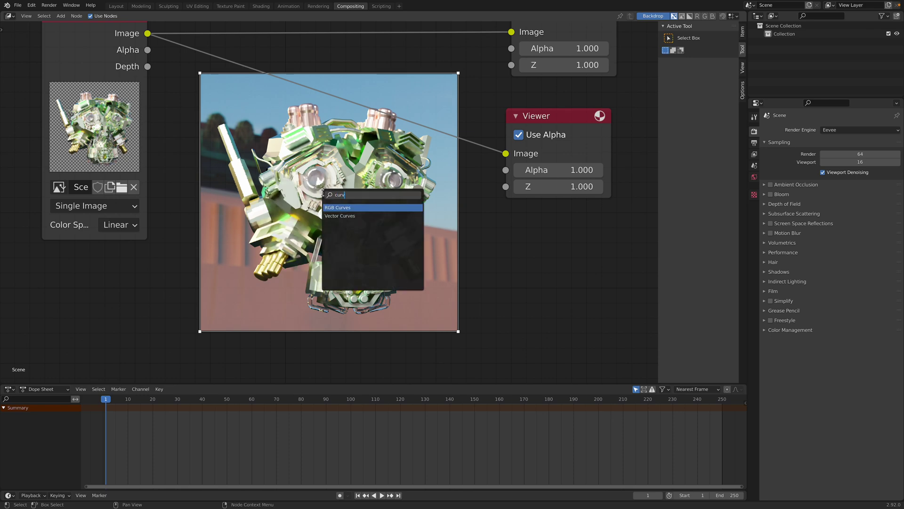
{"action": "key", "text": "Return"}
{"action": "left_click", "coordinate": [280, 55]}
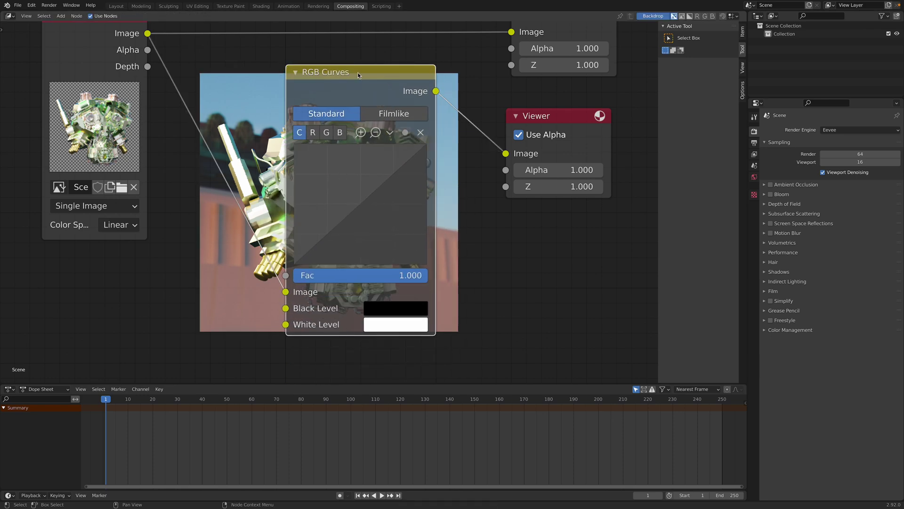
{"action": "left_click_drag", "start_coordinate": [357, 72], "coordinate": [213, 81]}
Shape the combined RGB curve into a contrast S-curve with its upper point at X 0.74722, Y 0.70000
{"action": "left_click_drag", "start_coordinate": [219, 212], "coordinate": [249, 188]}
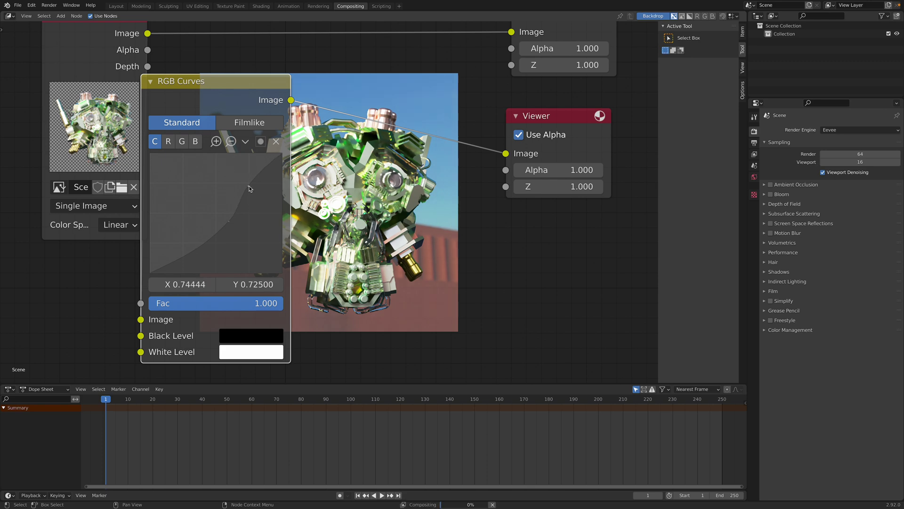
{"action": "left_click_drag", "start_coordinate": [230, 223], "coordinate": [221, 233]}
{"action": "left_click_drag", "start_coordinate": [250, 186], "coordinate": [250, 189]}
Link the RGB Curves output to the Composite node and spread the filtered image and curves nodes apart
{"action": "scroll", "coordinate": [339, 187], "scroll_direction": "down", "scroll_amount": 2}
{"action": "middle_click_drag", "start_coordinate": [339, 188], "coordinate": [308, 215]}
{"action": "left_click_drag", "start_coordinate": [262, 141], "coordinate": [447, 84]}
{"action": "left_click_drag", "start_coordinate": [210, 134], "coordinate": [216, 96]}
{"action": "scroll", "coordinate": [216, 97], "scroll_direction": "down", "scroll_amount": 3}
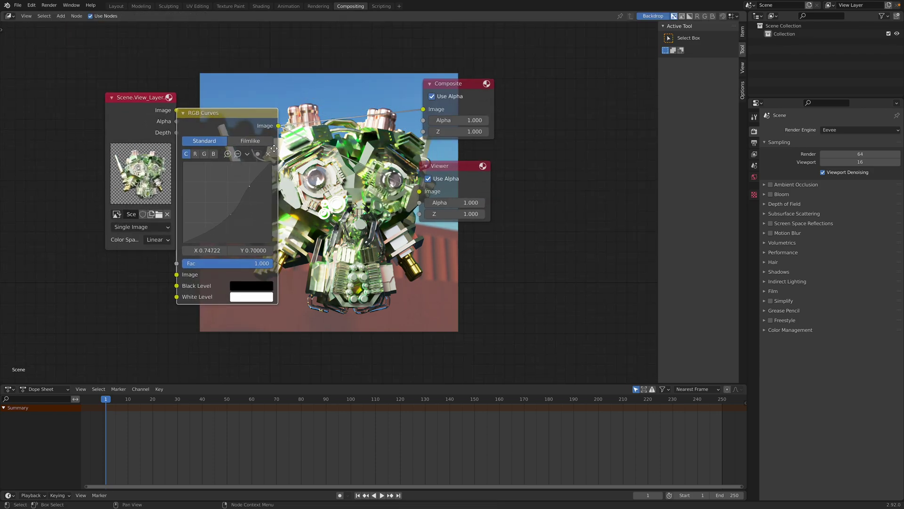
{"action": "left_click_drag", "start_coordinate": [131, 117], "coordinate": [63, 121]}
{"action": "left_click_drag", "start_coordinate": [112, 113], "coordinate": [180, 273]}
{"action": "left_click_drag", "start_coordinate": [237, 125], "coordinate": [213, 126]}
Bring Scene.View_Layer.0001_variance.exr from Finder into the compositor and feed its Ci output into the RGB Curves node
{"action": "middle_click_drag", "start_coordinate": [314, 142], "coordinate": [436, 145]}
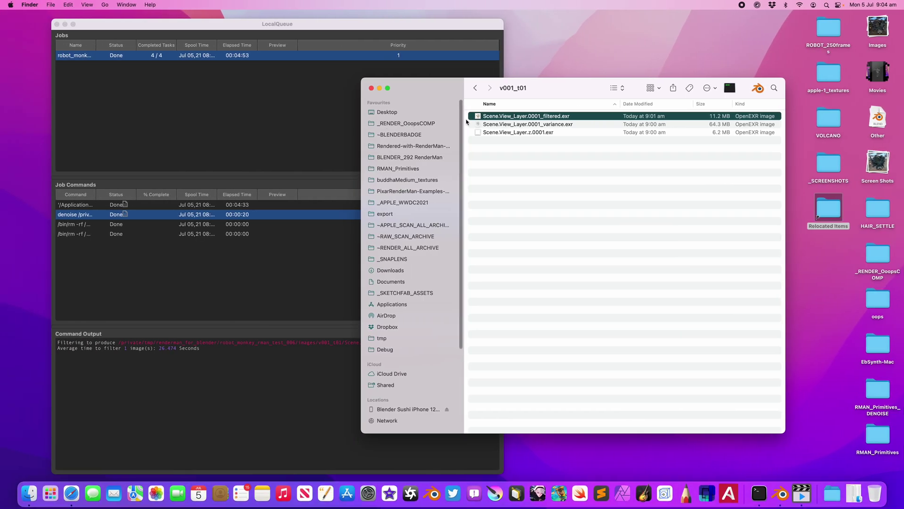
{"action": "left_click_drag", "start_coordinate": [522, 125], "coordinate": [274, 275]}
{"action": "key", "text": "ctrl+Right"}
{"action": "middle_click_drag", "start_coordinate": [199, 167], "coordinate": [217, 158]}
{"action": "middle_click_drag", "start_coordinate": [225, 92], "coordinate": [369, 108]}
{"action": "left_click_drag", "start_coordinate": [265, 129], "coordinate": [149, 70]}
{"action": "middle_click_drag", "start_coordinate": [168, 92], "coordinate": [127, 85]}
Rearrange the filtered image and RGB Curves nodes so that the variance node's outputs and links are unobstructed
{"action": "left_click_drag", "start_coordinate": [321, 101], "coordinate": [249, 124]}
{"action": "left_click_drag", "start_coordinate": [450, 124], "coordinate": [440, 78]}
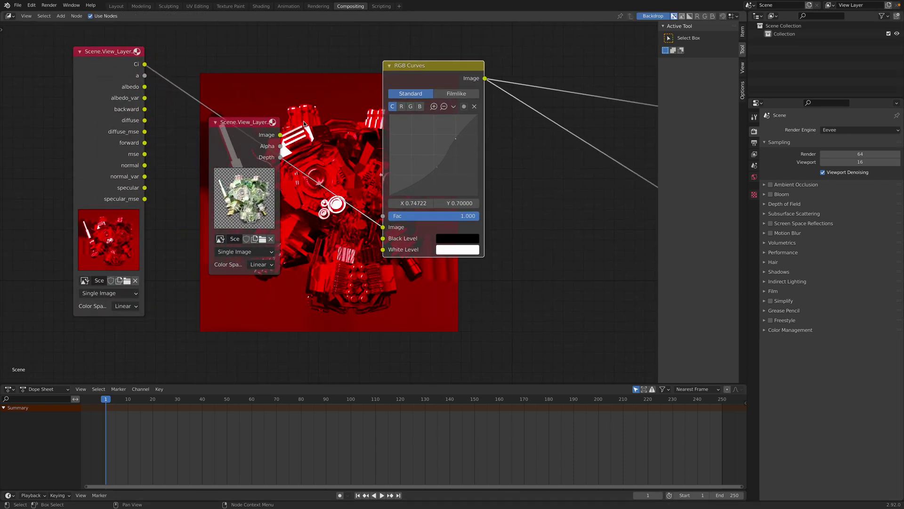
{"action": "middle_click_drag", "start_coordinate": [324, 131], "coordinate": [350, 178]}
{"action": "left_click_drag", "start_coordinate": [296, 175], "coordinate": [314, 45]}
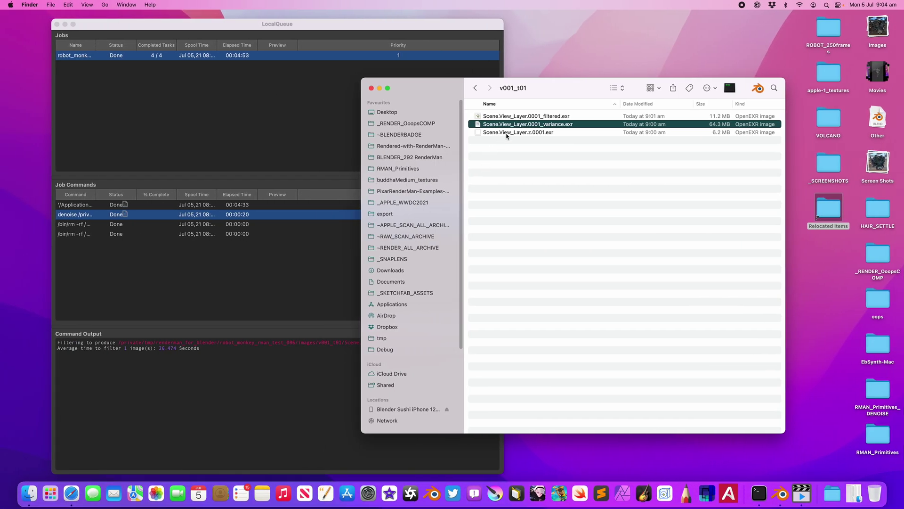
Switch to Finder, open Scene.View_Layer.0001_variance.exr in the image viewer it, and widen the viewer window
{"action": "right_click", "coordinate": [514, 125]}
{"action": "mouse_move", "coordinate": [556, 139]}
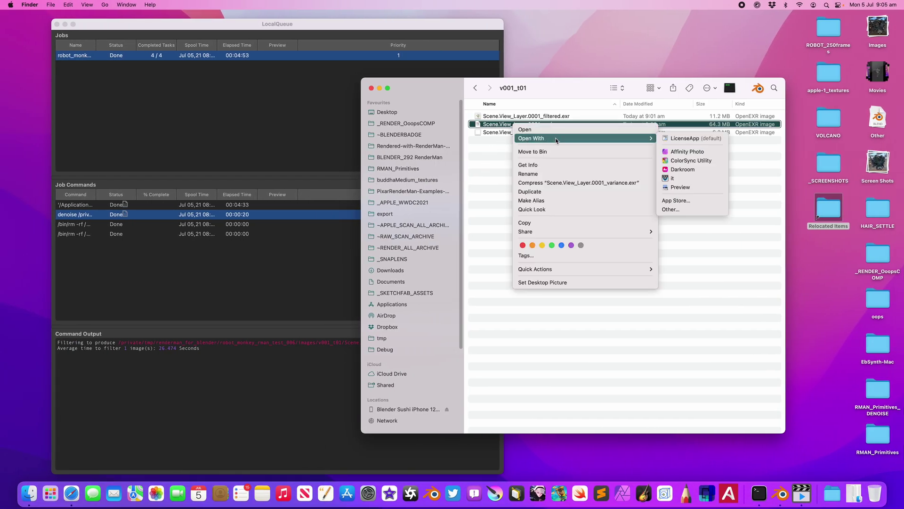
{"action": "left_click", "coordinate": [694, 178]}
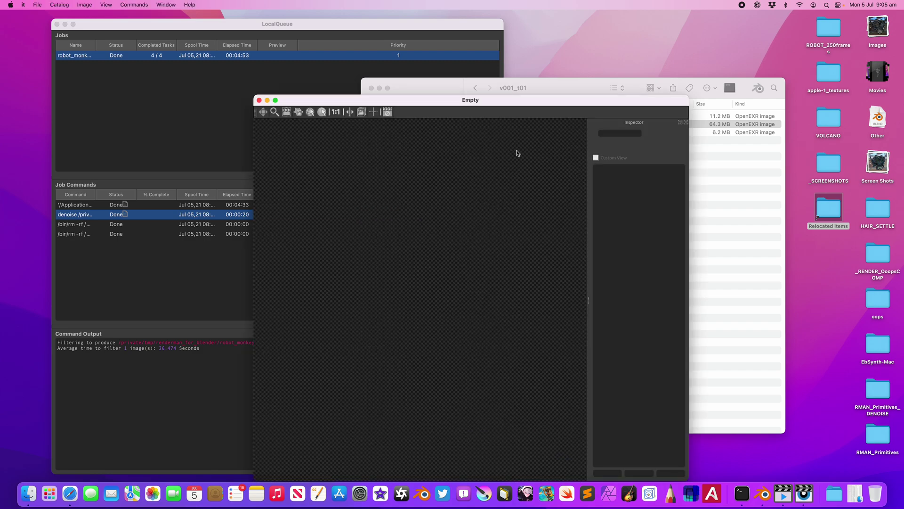
{"action": "left_click_drag", "start_coordinate": [256, 95], "coordinate": [194, 88]}
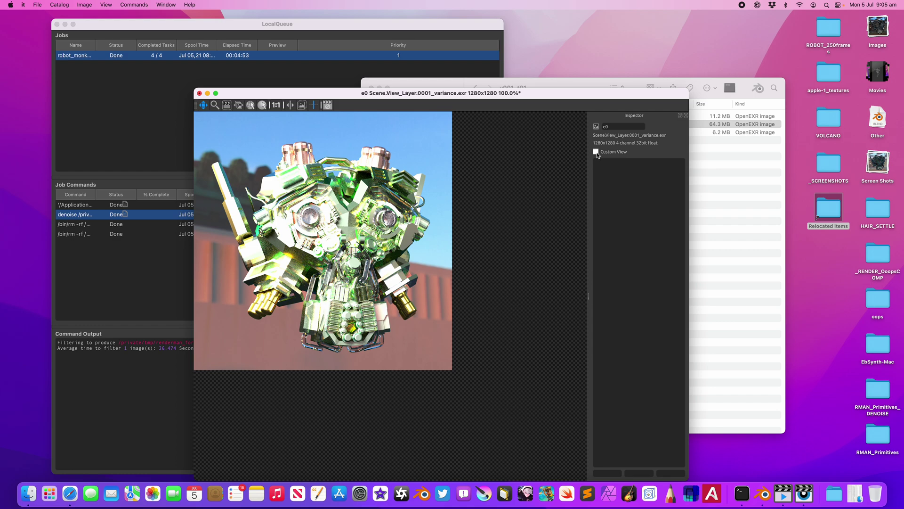
Examine the variance EXR's channels one by one, including specular_mse, mse and forward
{"action": "key", "text": "Right"}
{"action": "key", "text": "Right"}
{"action": "key", "text": "Left"}
{"action": "key", "text": "Left"}
{"action": "key", "text": "Right"}
{"action": "key", "text": "Left"}
{"action": "key", "text": "Right"}
{"action": "key", "text": "Left"}
{"action": "key", "text": "Right"}
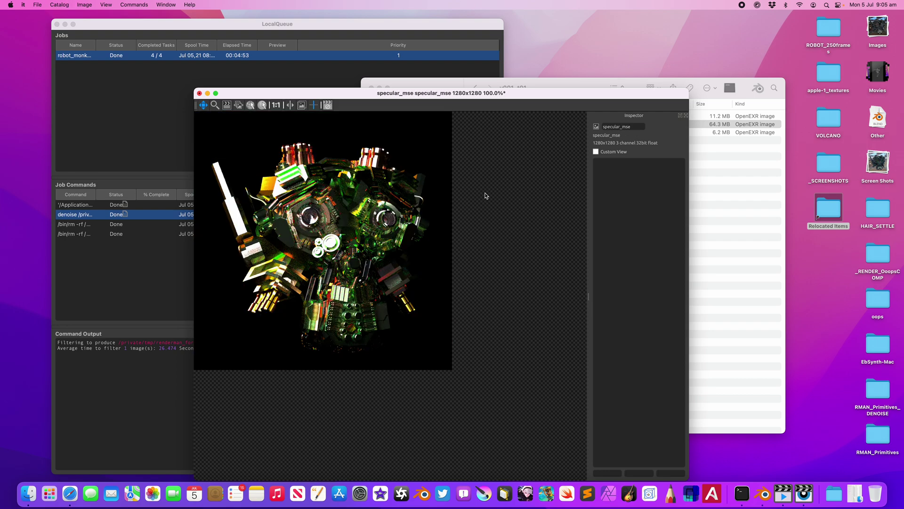
{"action": "key", "text": "Left"}
{"action": "key", "text": "Right"}
{"action": "key", "text": "Right"}
{"action": "key", "text": "Right"}
{"action": "key", "text": "Right"}
{"action": "key", "text": "Right"}
{"action": "key", "text": "Left"}
{"action": "key", "text": "Left"}
{"action": "key", "text": "Left"}
{"action": "key", "text": "Left"}
{"action": "key", "text": "Left"}
{"action": "key", "text": "Left"}
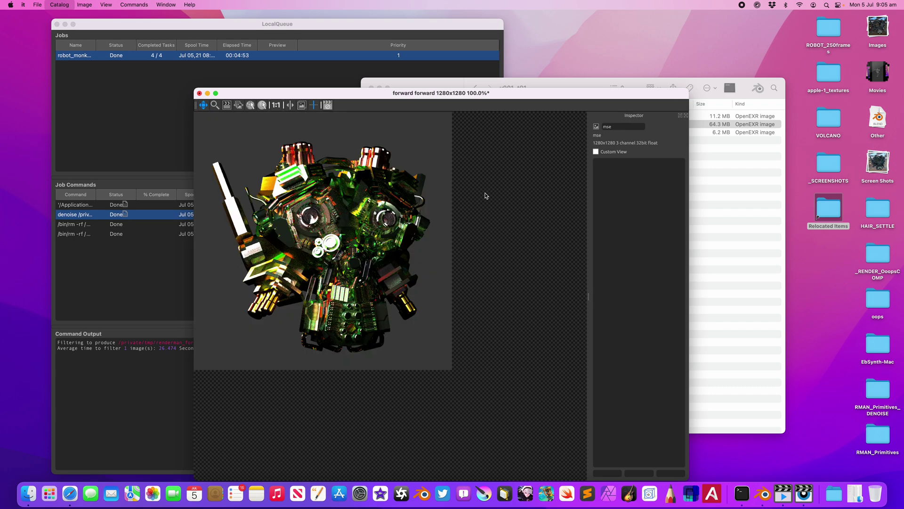
{"action": "key", "text": "Right"}
{"action": "key", "text": "Left"}
Close the it image viewer without saving its session and return to Blender's compositor, moving the variance image node down
{"action": "left_click_drag", "start_coordinate": [326, 96], "coordinate": [298, 94]}
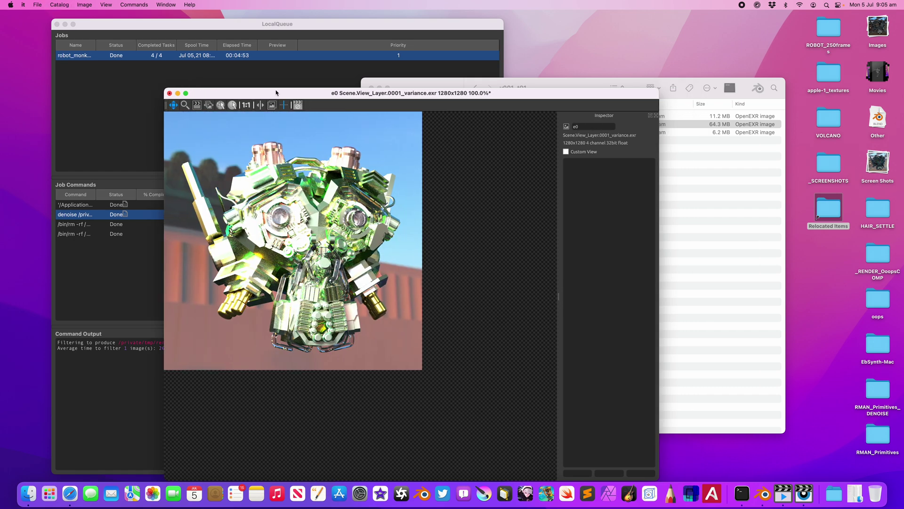
{"action": "left_click", "coordinate": [170, 93]}
{"action": "left_click", "coordinate": [442, 255]}
{"action": "key", "text": "ctrl+Right"}
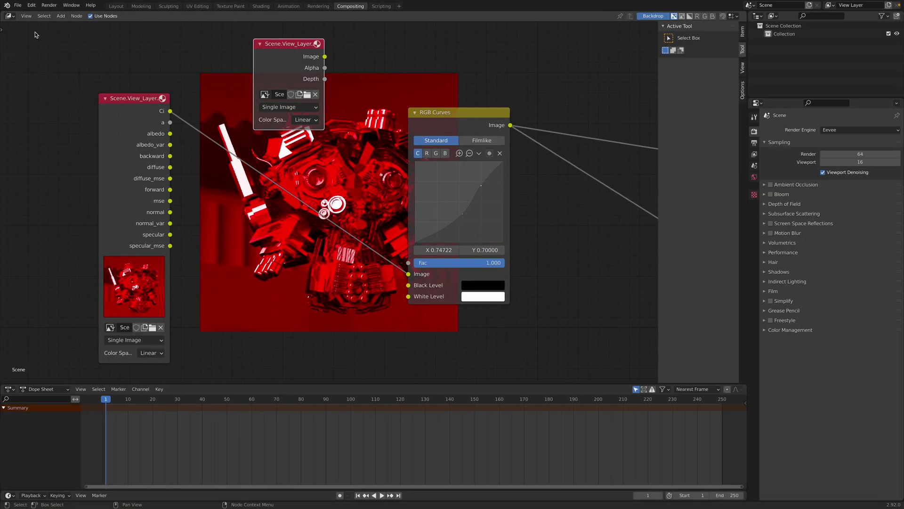
{"action": "left_click_drag", "start_coordinate": [132, 93], "coordinate": [147, 129]}
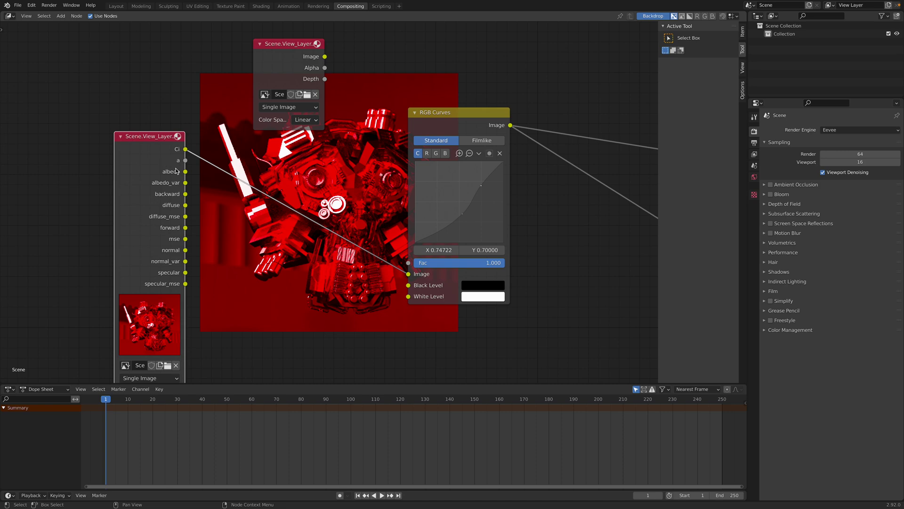
Open the recent file robot_monkey_rman_test_006.blend without saving the untitled compositing scene
{"action": "left_click", "coordinate": [17, 5]}
{"action": "mouse_move", "coordinate": [45, 31]}
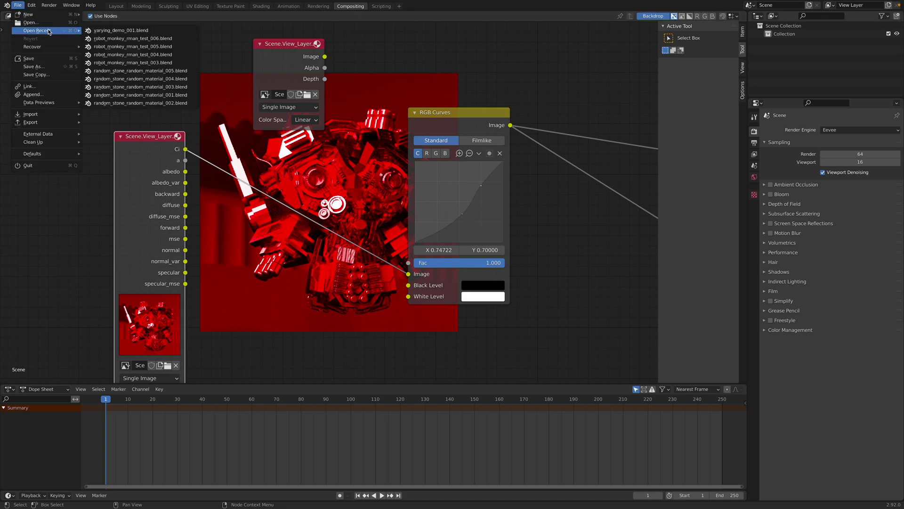
{"action": "left_click", "coordinate": [115, 38]}
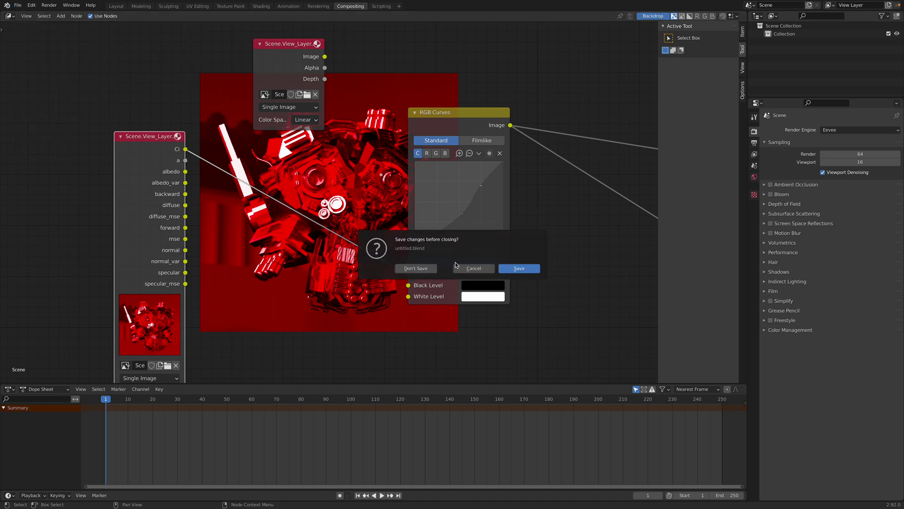
{"action": "left_click", "coordinate": [433, 267]}
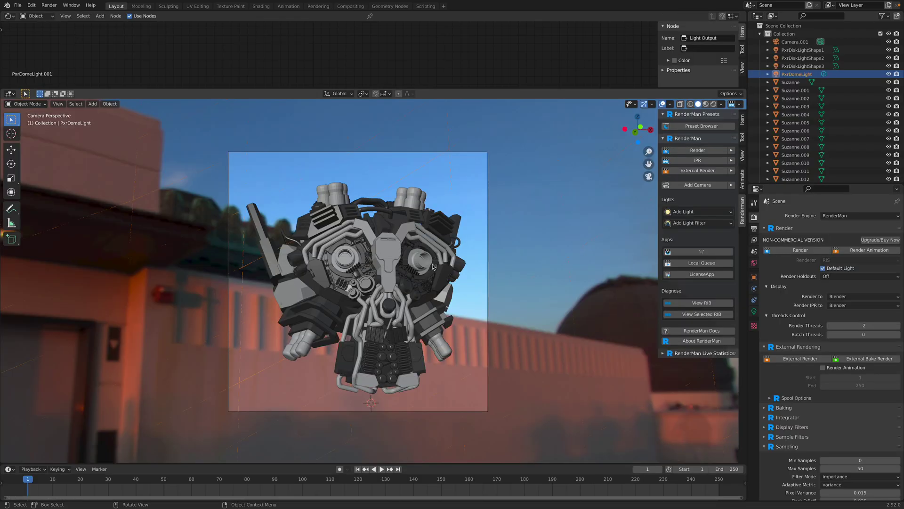
Start the viewport IPR render and set PxrDiskLightShape1's intensity to 50
{"action": "left_click", "coordinate": [731, 105]}
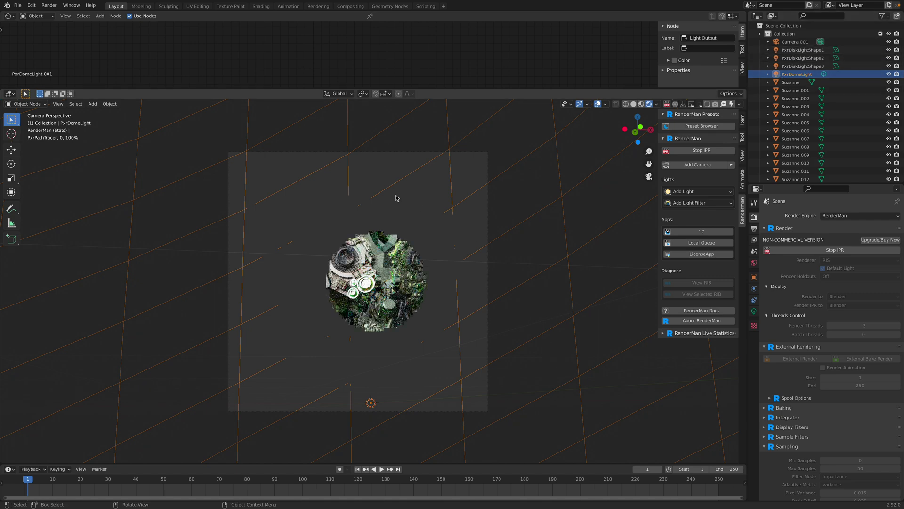
{"action": "left_click", "coordinate": [802, 50]}
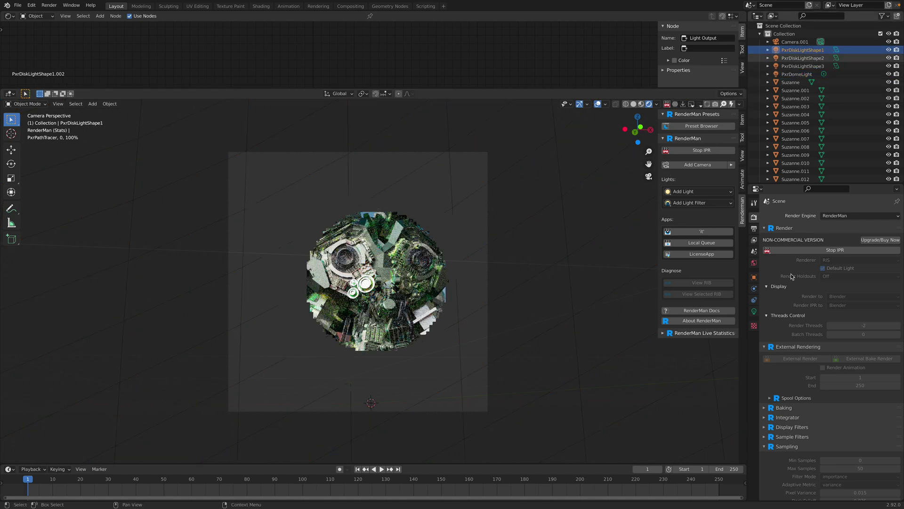
{"action": "left_click", "coordinate": [754, 312]}
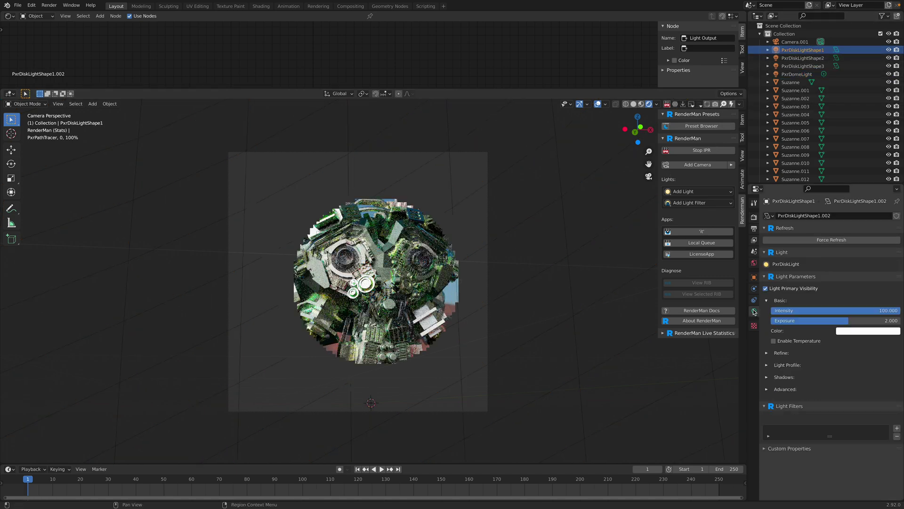
{"action": "left_click", "coordinate": [841, 311]}
{"action": "type", "text": "50"}
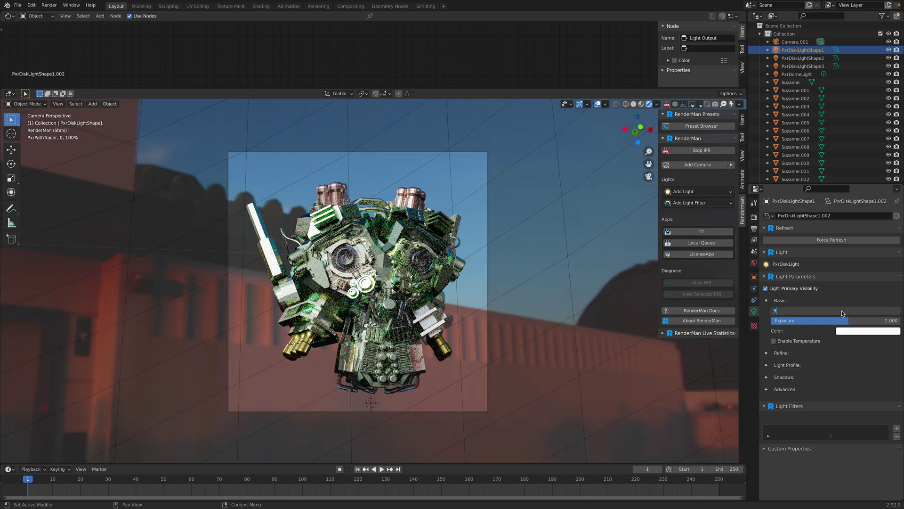
{"action": "key", "text": "Return"}
Set the intensity of PxrDiskLightShape2 to 80 and of PxrDiskLightShape3 to 40
{"action": "left_click", "coordinate": [802, 58]}
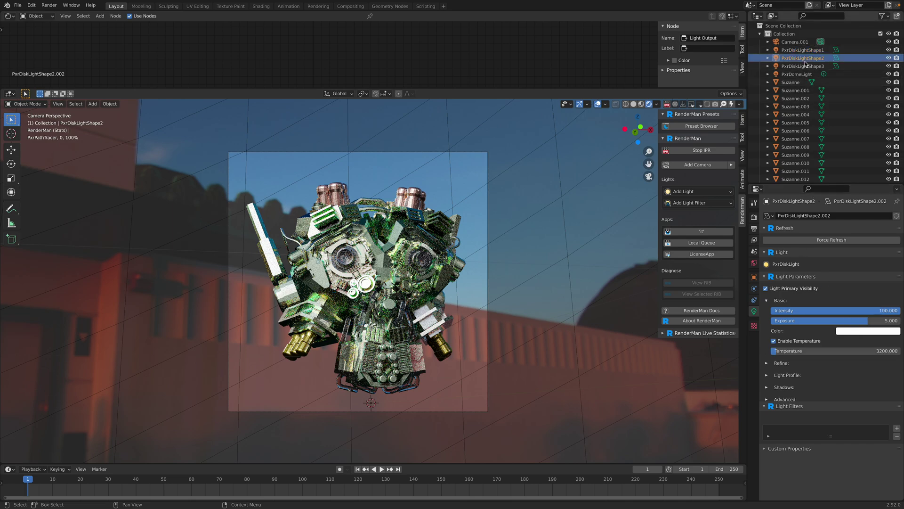
{"action": "left_click", "coordinate": [846, 312]}
{"action": "type", "text": "80"}
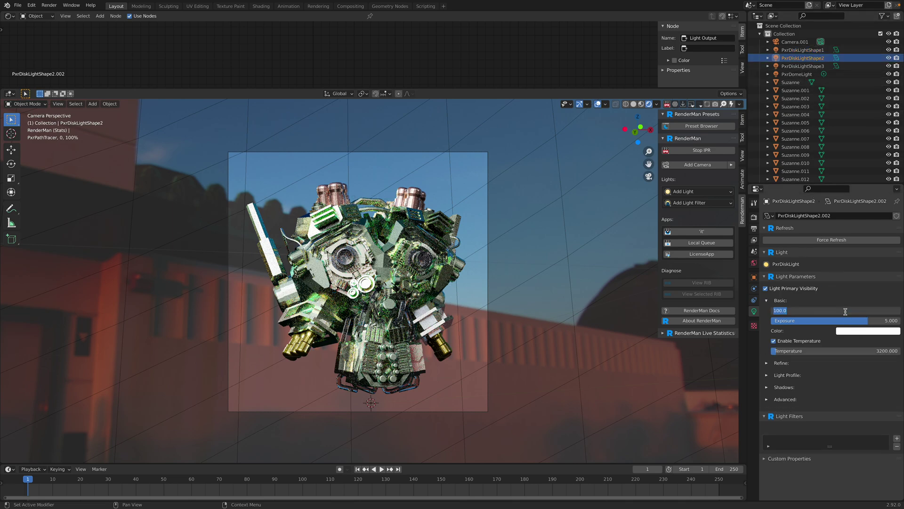
{"action": "key", "text": "Return"}
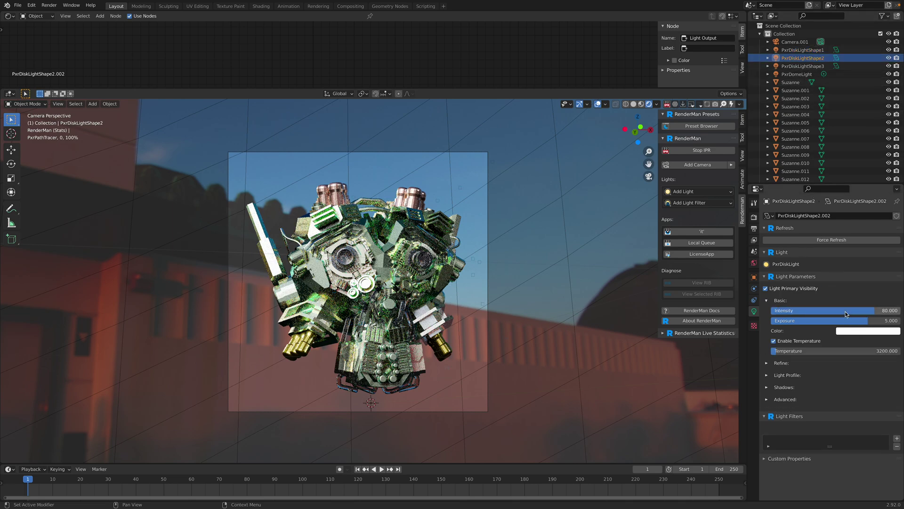
{"action": "left_click", "coordinate": [802, 66]}
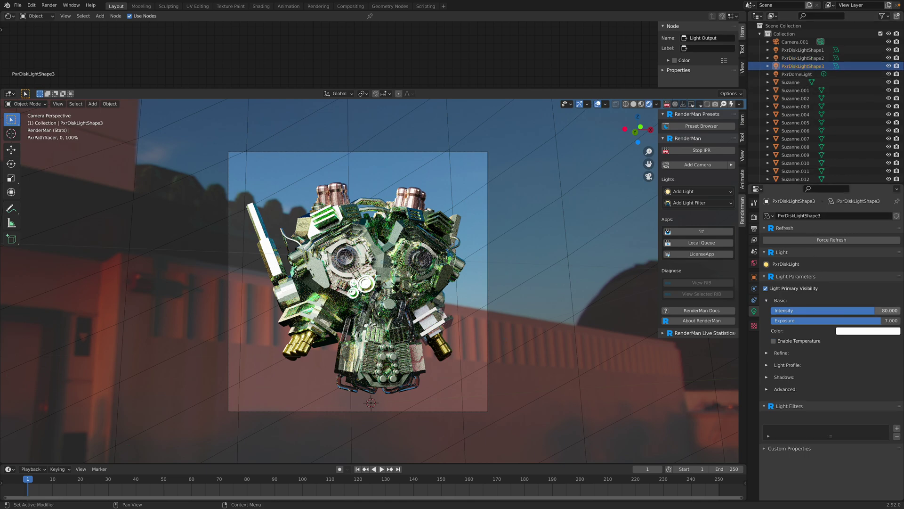
{"action": "left_click", "coordinate": [834, 311]}
{"action": "type", "text": "40"}
{"action": "key", "text": "Return"}
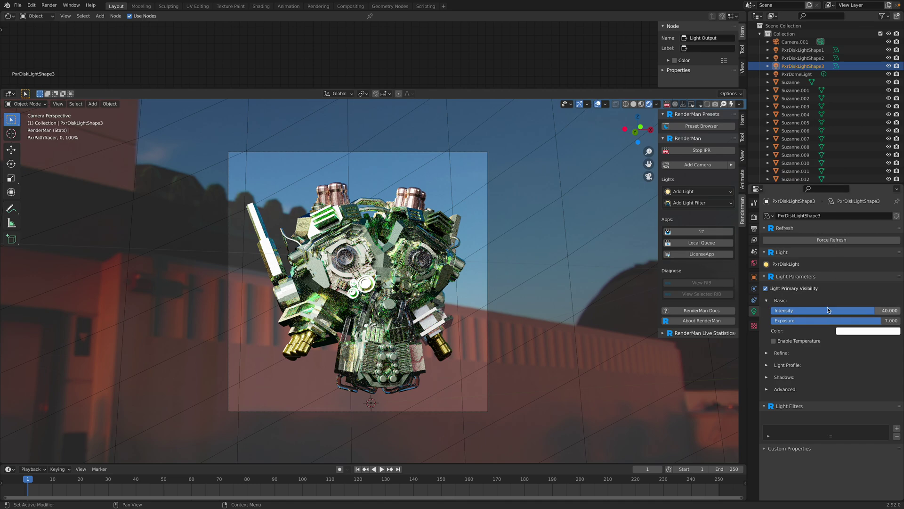
Tint PxrDiskLightShape1 a pale mint green, with hue about 0.434 and saturation about 0.361
{"action": "left_click", "coordinate": [814, 50]}
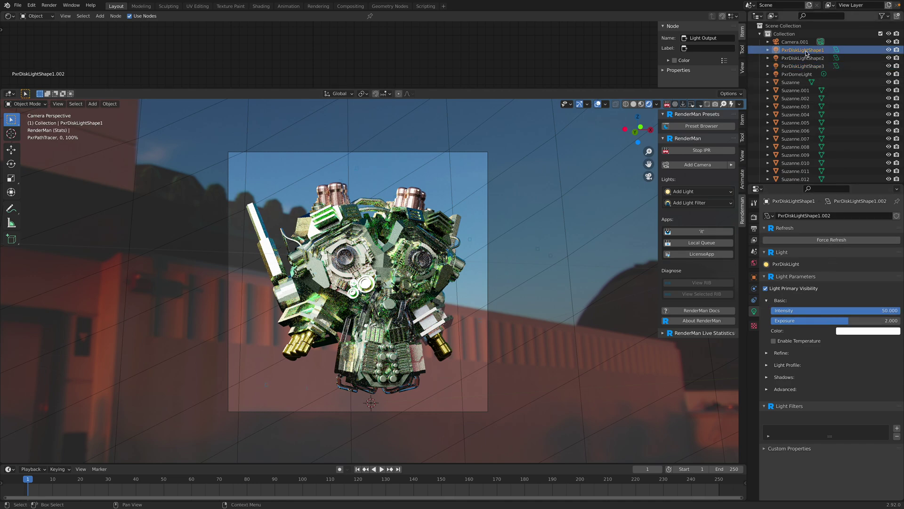
{"action": "right_click", "coordinate": [855, 331]}
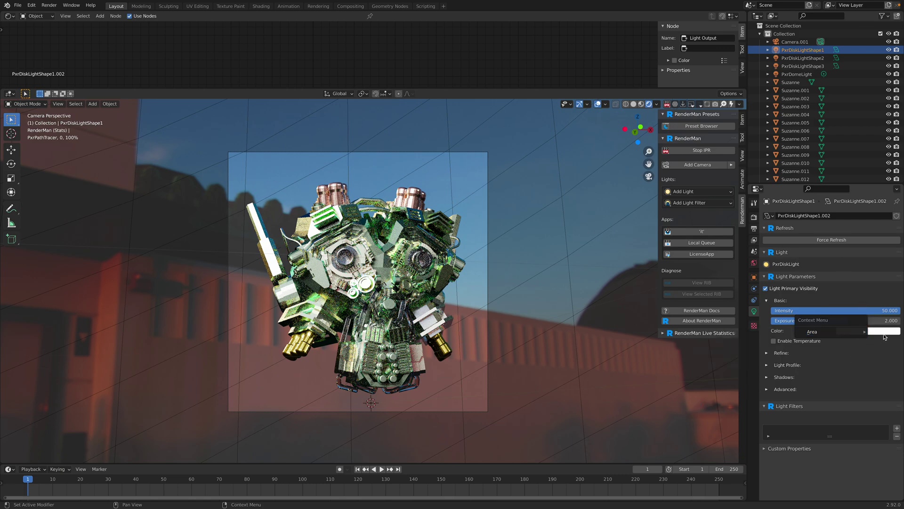
{"action": "left_click", "coordinate": [884, 335]}
{"action": "left_click", "coordinate": [882, 333]}
{"action": "left_click_drag", "start_coordinate": [858, 255], "coordinate": [857, 247]}
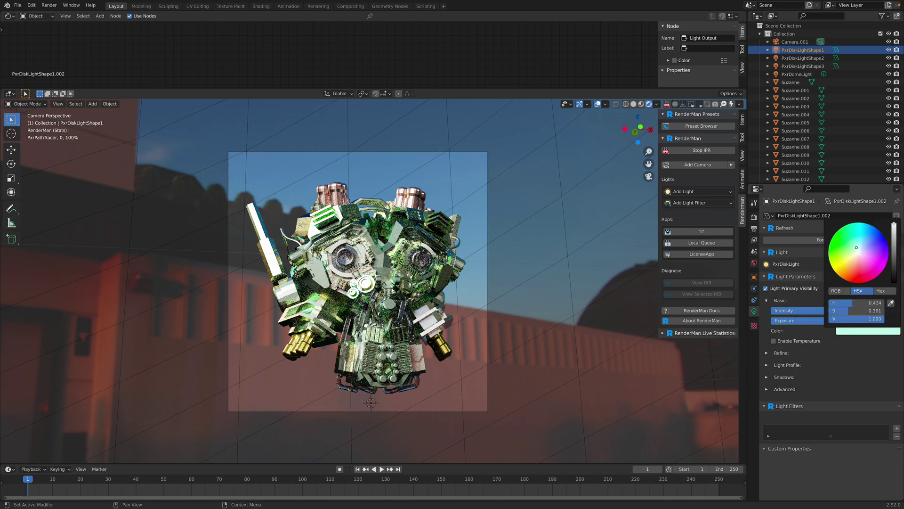
Tint PxrDiskLightShape2 a warm pale orange, with hue about 0.104 and saturation about 0.613
{"action": "left_click", "coordinate": [802, 58]}
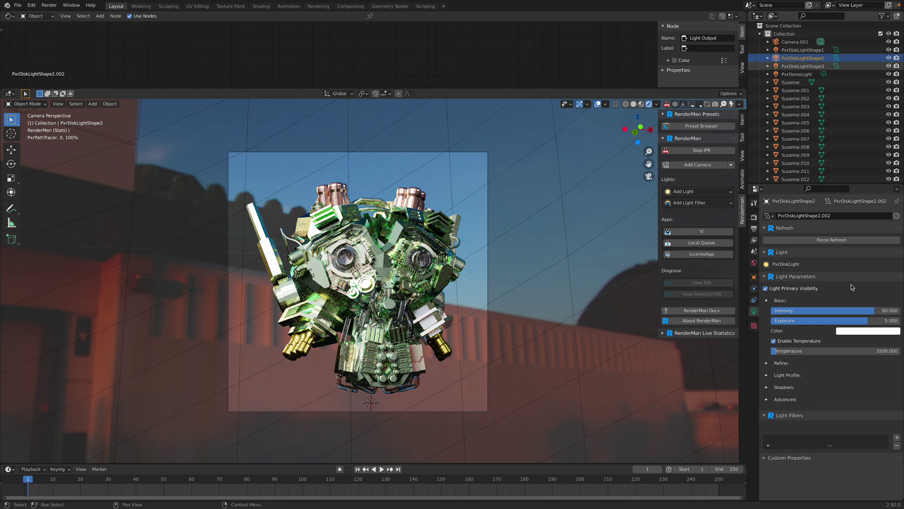
{"action": "left_click", "coordinate": [868, 330]}
{"action": "left_click", "coordinate": [846, 260]}
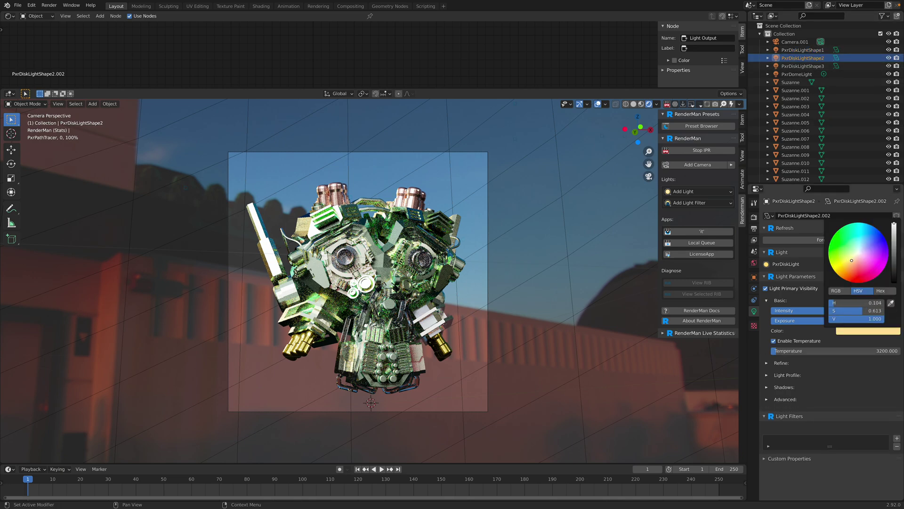
Save the scene, stop the IPR render and launch an external render
{"action": "key", "text": "ctrl+s"}
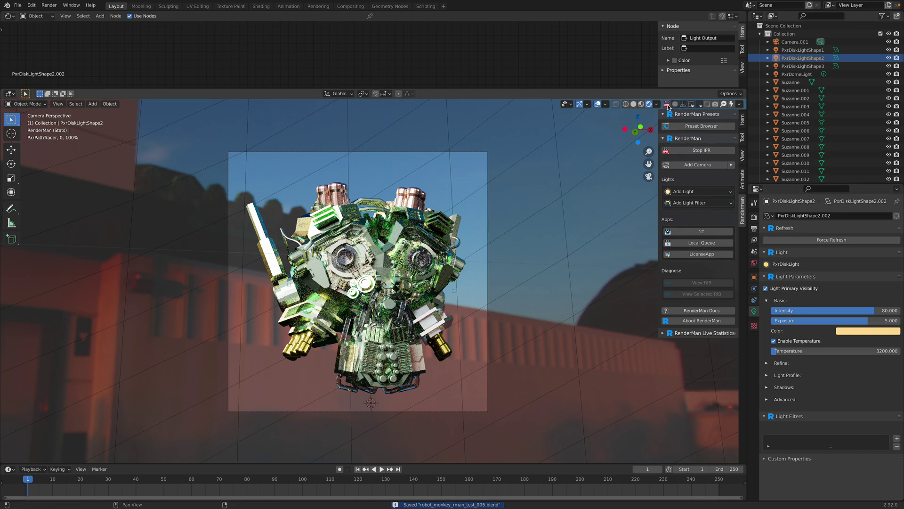
{"action": "left_click", "coordinate": [702, 150]}
{"action": "left_click", "coordinate": [753, 216]}
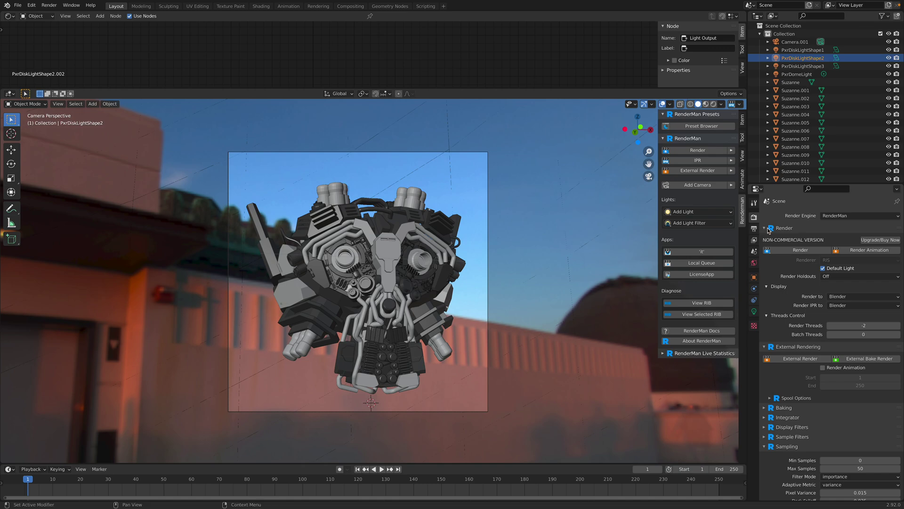
{"action": "left_click", "coordinate": [790, 360]}
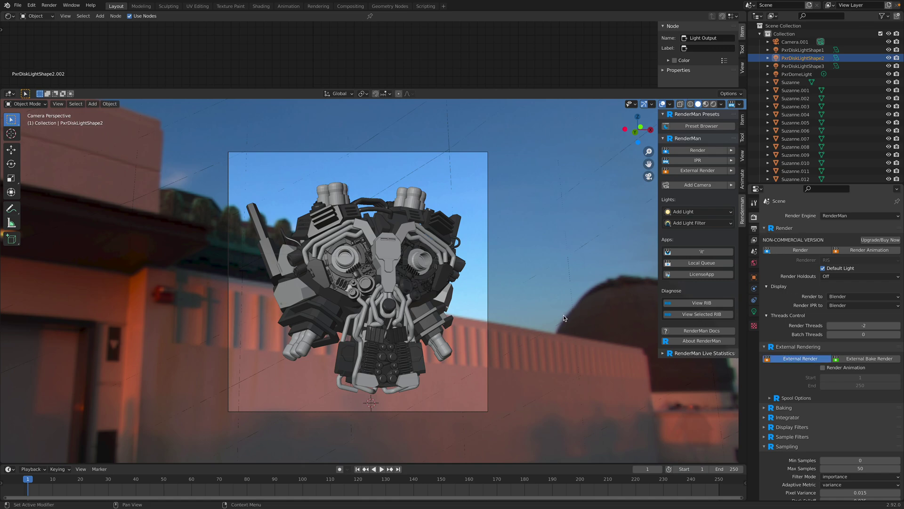
Switch to the desktop, move the Finder window clear of LocalQueue, check the new job's progress and return to Blender
{"action": "key", "text": "ctrl+Left"}
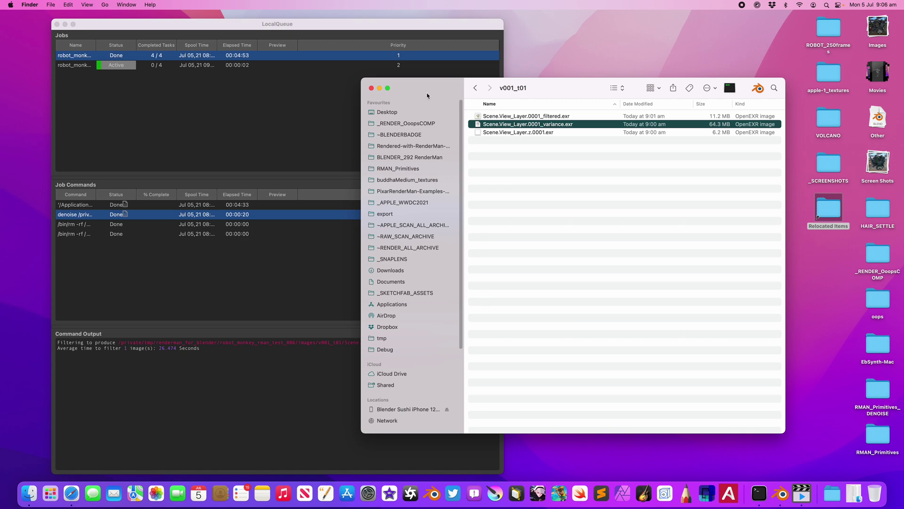
{"action": "left_click_drag", "start_coordinate": [428, 93], "coordinate": [440, 97]}
{"action": "left_click_drag", "start_coordinate": [377, 82], "coordinate": [395, 85]}
{"action": "left_click_drag", "start_coordinate": [450, 94], "coordinate": [473, 94]}
{"action": "left_click_drag", "start_coordinate": [433, 29], "coordinate": [425, 28]}
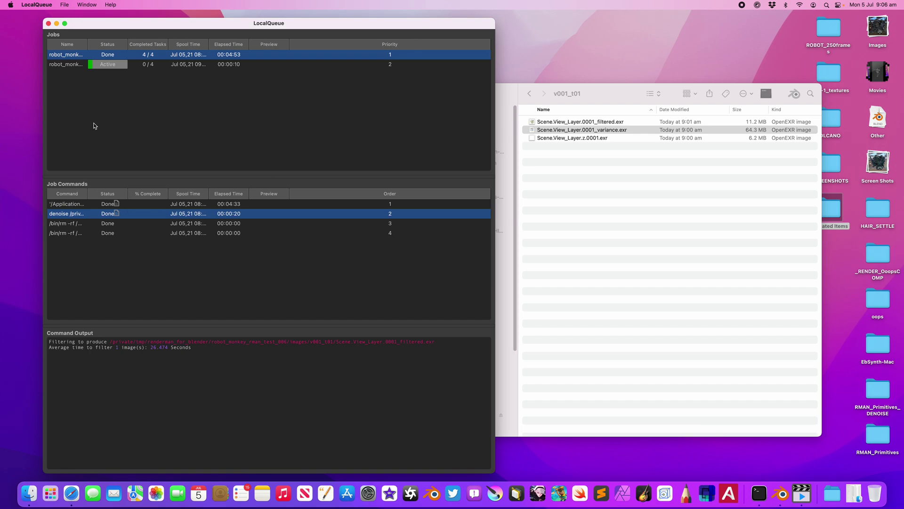
{"action": "key", "text": "ctrl+Right"}
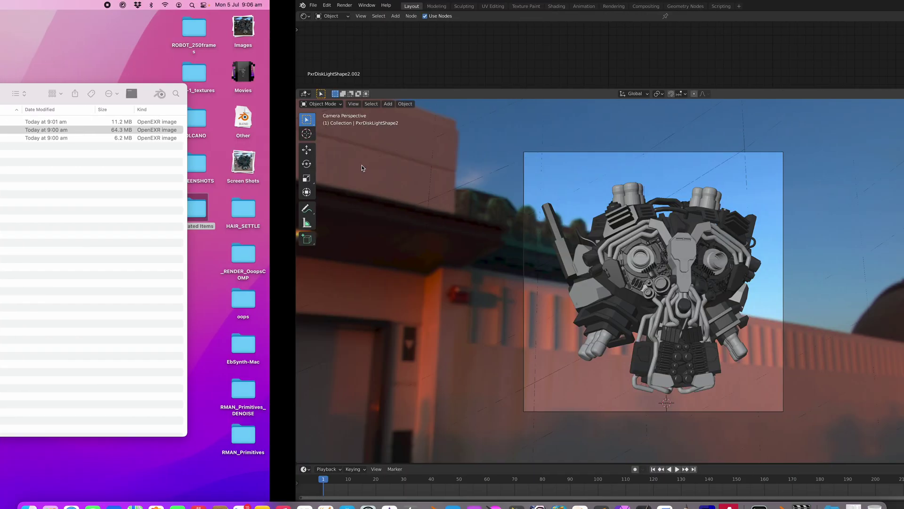
{"action": "middle_click_drag", "start_coordinate": [528, 251], "coordinate": [492, 247]}
{"action": "key", "text": "ctrl+Left"}
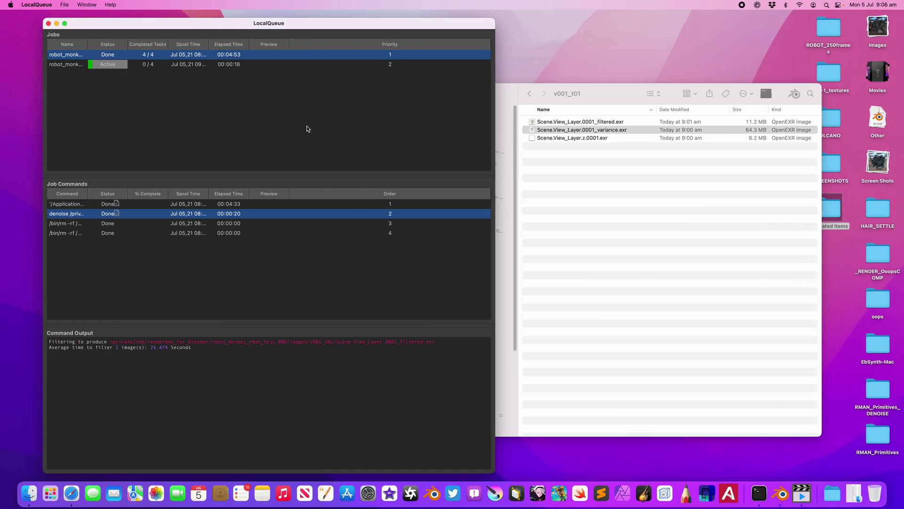
{"action": "key", "text": "ctrl+Right"}
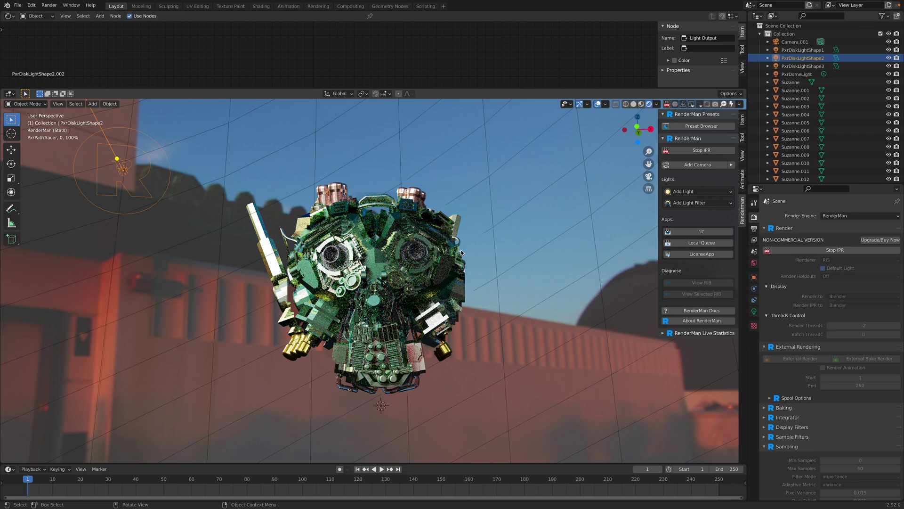
Stop the IPR render and convert the cylindrical nose part at the centre of the robot's face to a mesh light
{"action": "left_click", "coordinate": [667, 104]}
{"action": "middle_click_drag", "start_coordinate": [404, 257], "coordinate": [445, 282]}
{"action": "scroll", "coordinate": [423, 290], "scroll_direction": "up", "scroll_amount": 3}
{"action": "left_click", "coordinate": [457, 290]}
{"action": "left_click", "coordinate": [404, 299]}
{"action": "middle_click_drag", "start_coordinate": [360, 297], "coordinate": [348, 268]}
{"action": "left_click", "coordinate": [306, 183]}
{"action": "middle_click_drag", "start_coordinate": [305, 182], "coordinate": [359, 220]}
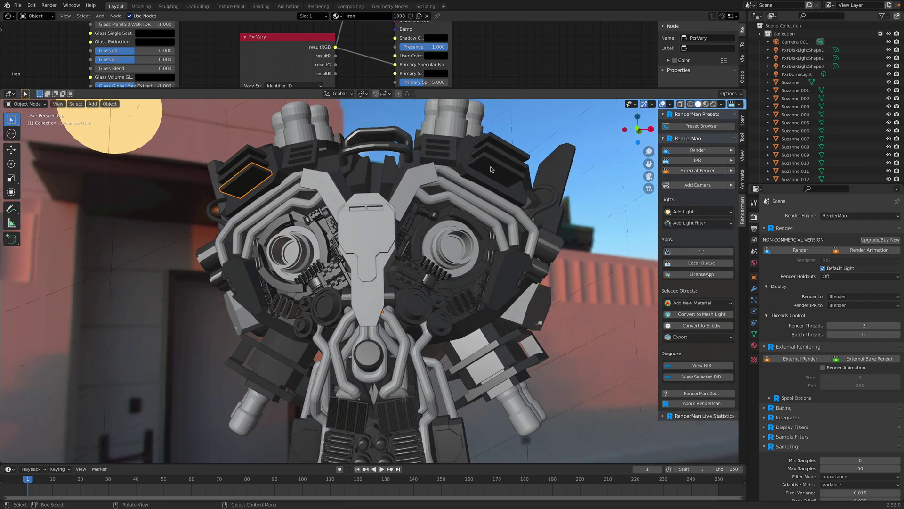
{"action": "mouse_move", "coordinate": [479, 218]}
{"action": "middle_mouse_down"}
{"action": "mouse_move", "coordinate": [450, 235]}
{"action": "mouse_move", "coordinate": [469, 230]}
{"action": "middle_mouse_up"}
{"action": "left_click", "coordinate": [450, 235]}
{"action": "left_click", "coordinate": [436, 288]}
{"action": "middle_click_drag", "start_coordinate": [437, 288], "coordinate": [564, 250]}
{"action": "right_click", "coordinate": [565, 249]}
{"action": "mouse_move", "coordinate": [565, 250]}
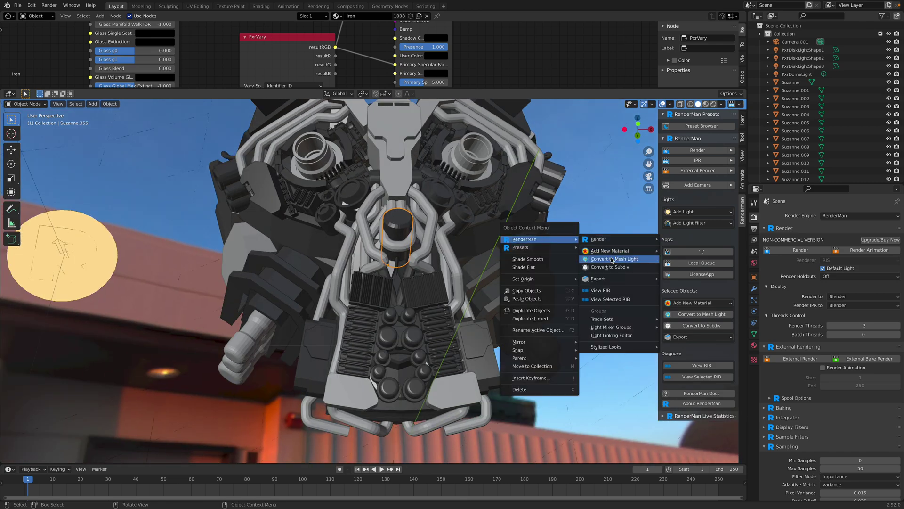
{"action": "left_click", "coordinate": [621, 261]}
{"action": "middle_click_drag", "start_coordinate": [566, 267], "coordinate": [576, 279]}
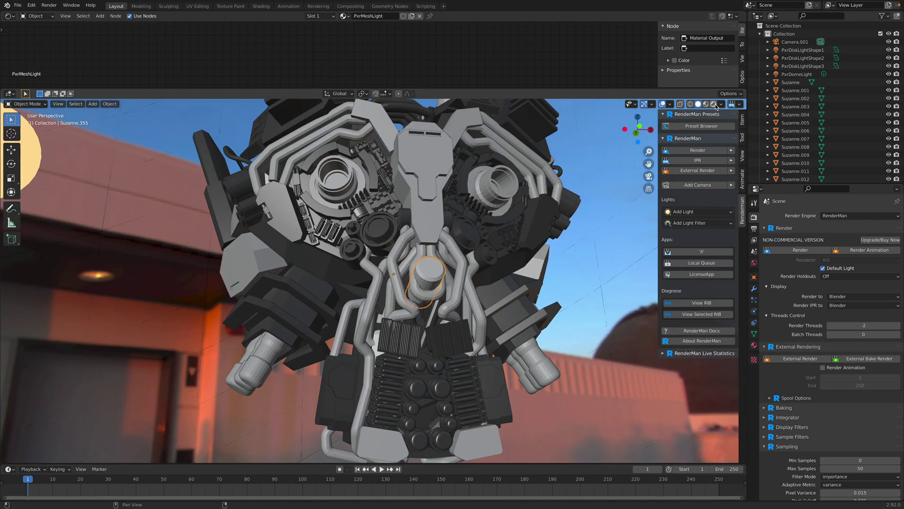
Restart the viewport IPR render and set the nose mesh light's intensity to 5
{"action": "left_click", "coordinate": [714, 104]}
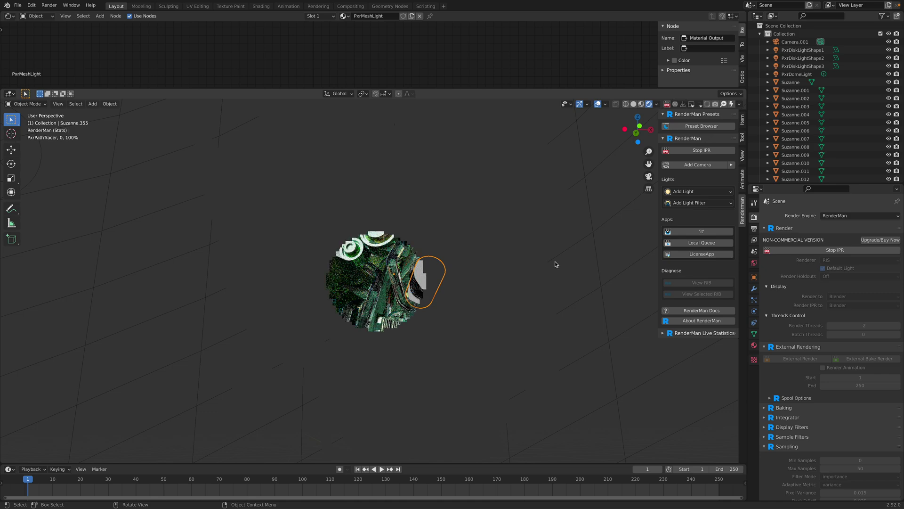
{"action": "left_click", "coordinate": [754, 345]}
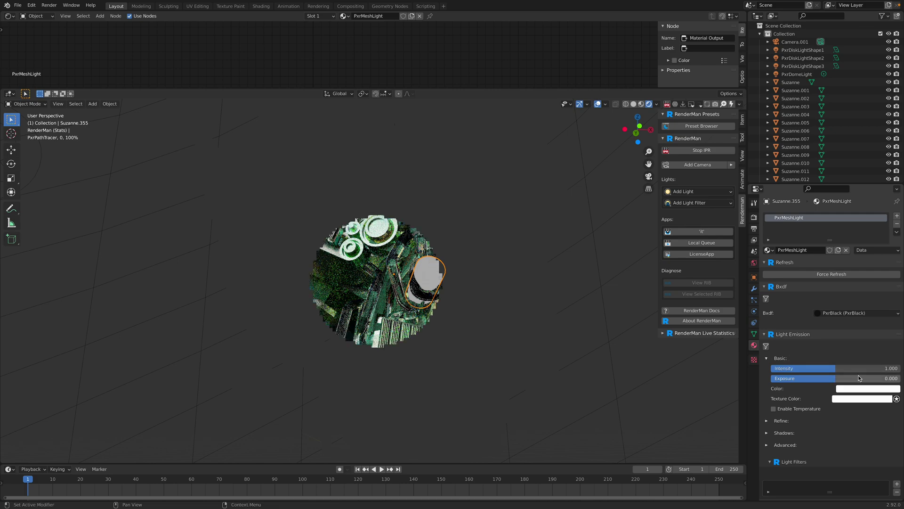
{"action": "left_click", "coordinate": [858, 368]}
{"action": "type", "text": "5"}
{"action": "key", "text": "Return"}
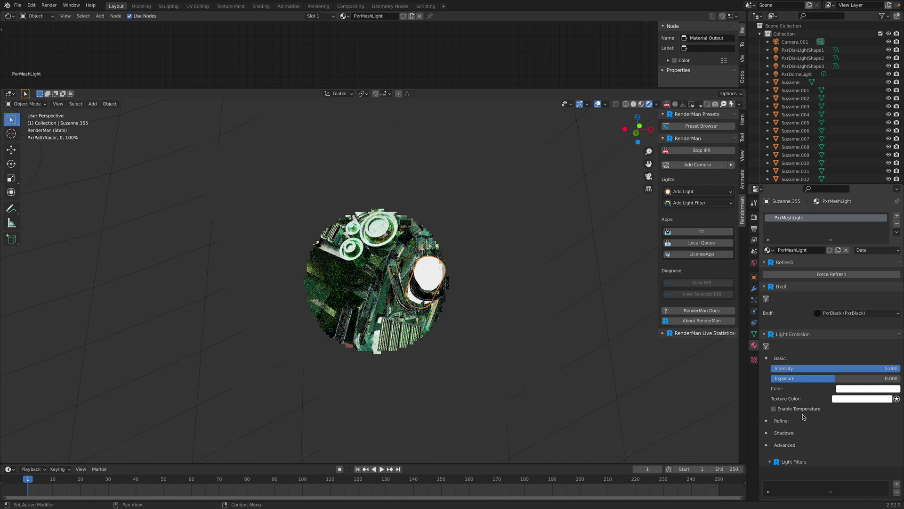
Stop the IPR render and delete the three PxrDiskLightShape lights and the PxrDomeLight
{"action": "left_click", "coordinate": [667, 107]}
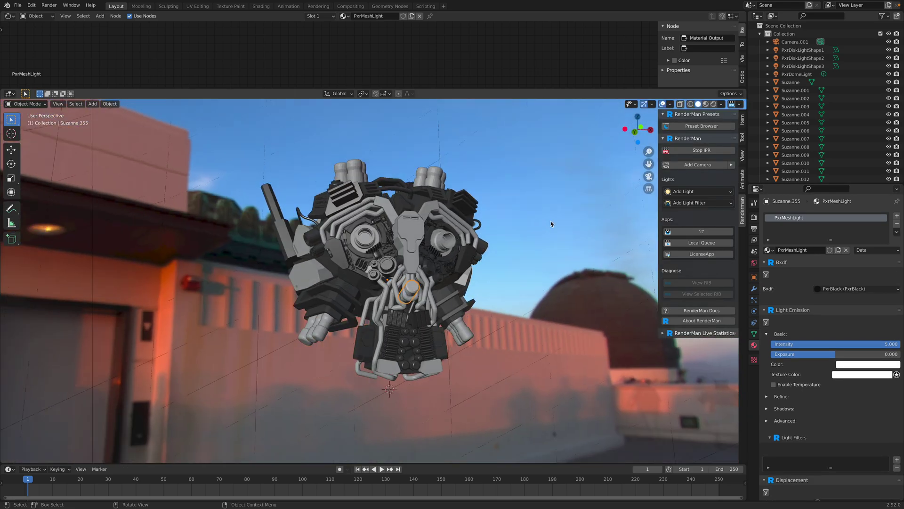
{"action": "left_click", "coordinate": [802, 66]}
{"action": "left_click", "coordinate": [803, 49], "text": "shift"}
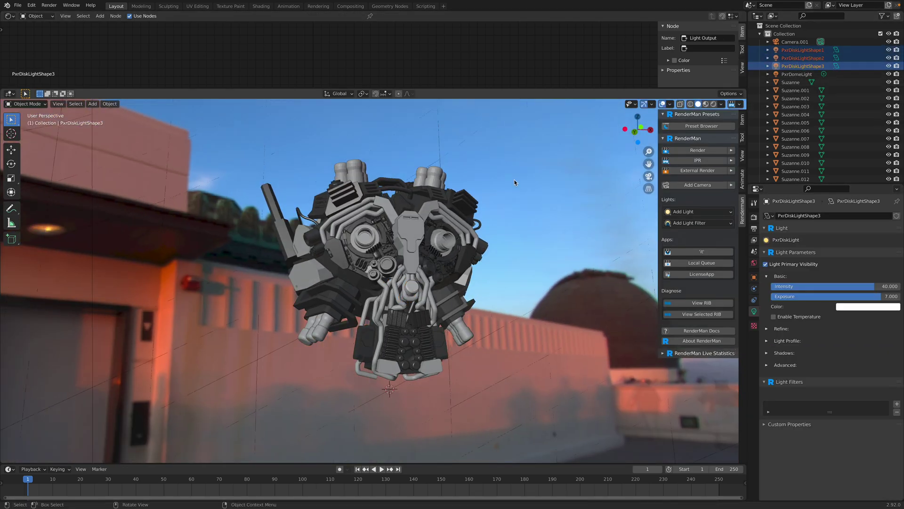
{"action": "key", "text": "Delete"}
{"action": "left_click", "coordinate": [796, 50]}
{"action": "right_click", "coordinate": [794, 52]}
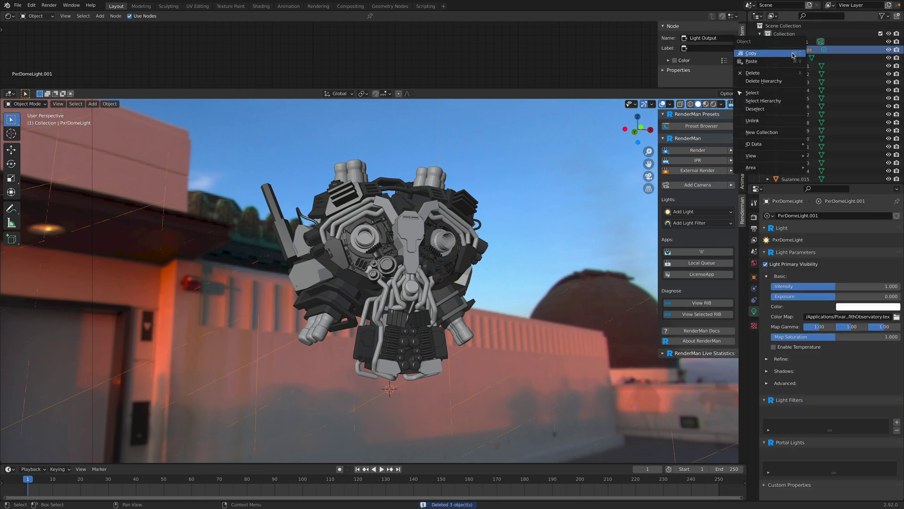
{"action": "left_click", "coordinate": [789, 73]}
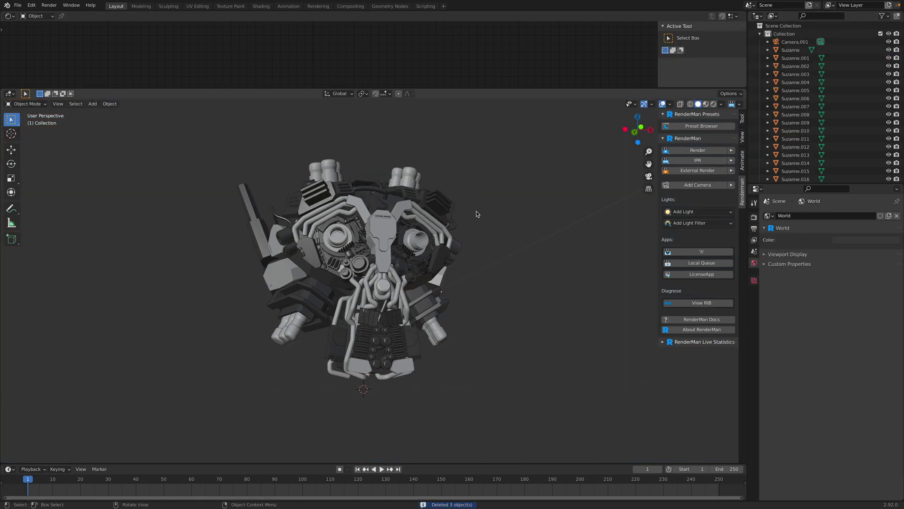
Add the Rembrant light rig preset to the scene
{"action": "right_click", "coordinate": [517, 156]}
{"action": "mouse_move", "coordinate": [541, 163]}
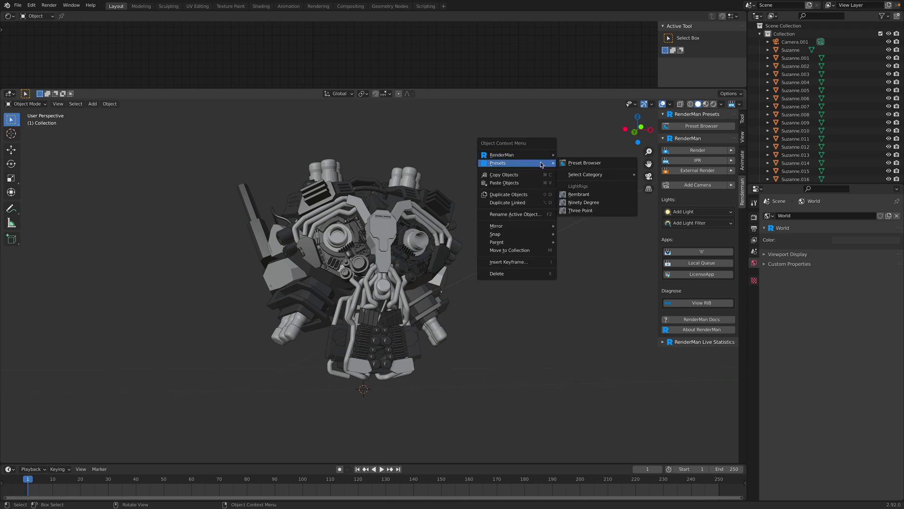
{"action": "left_click", "coordinate": [591, 194]}
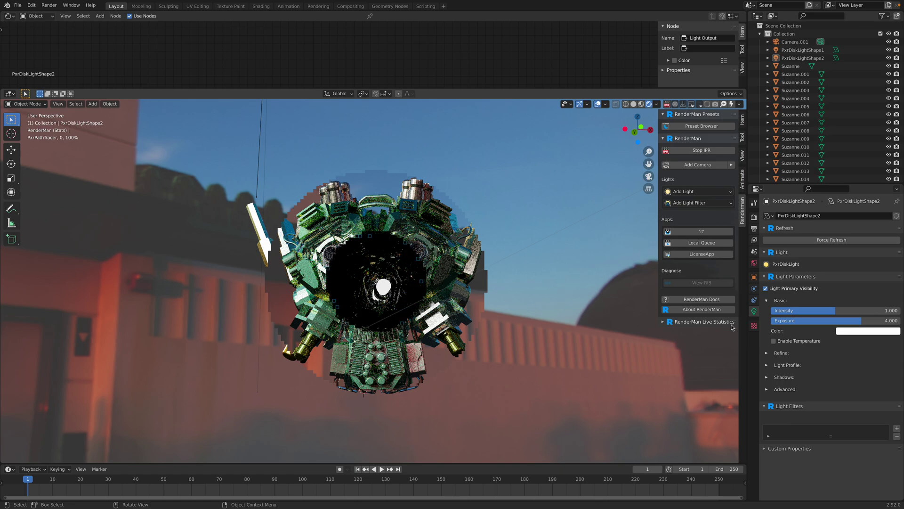
Raise the PxrDiskLightShape2 light's intensity to 10 and then to 100 during the IPR render
{"action": "left_click", "coordinate": [846, 310]}
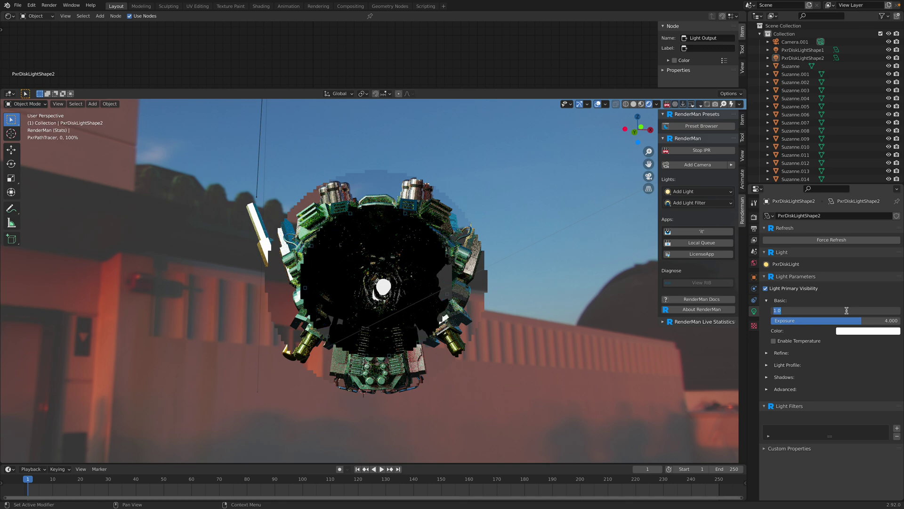
{"action": "type", "text": "10"}
{"action": "key", "text": "Return"}
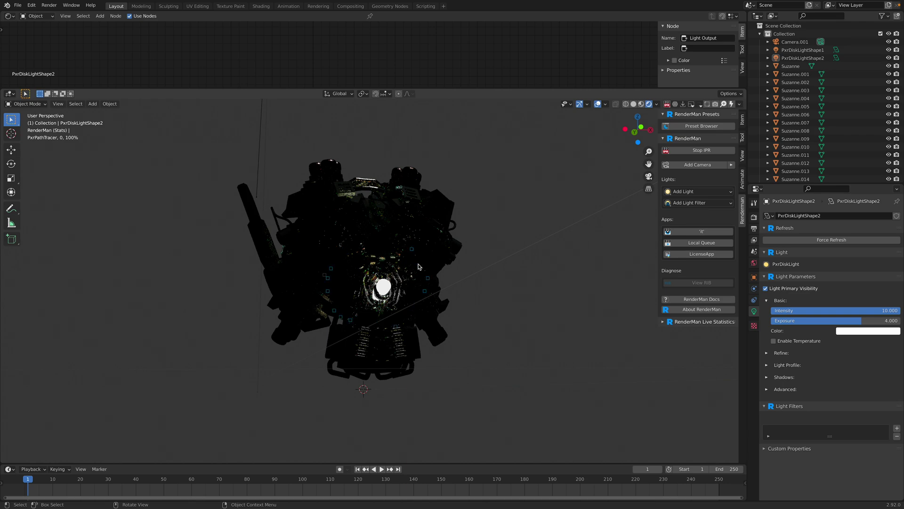
{"action": "left_click", "coordinate": [829, 310]}
{"action": "type", "text": "100"}
{"action": "key", "text": "Return"}
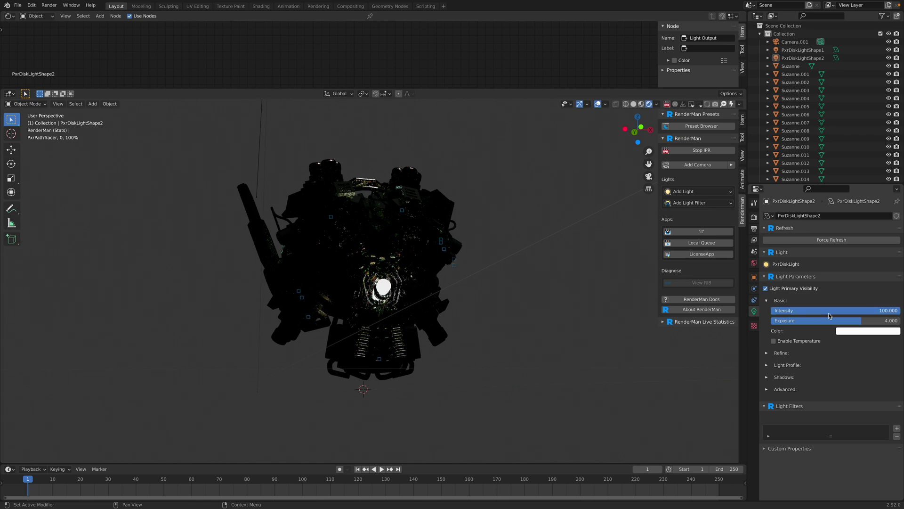
Restart the IPR render to check the lighting, stop it and set the PxrDiskLightShape1 light's intensity to 50
{"action": "left_click", "coordinate": [667, 105]}
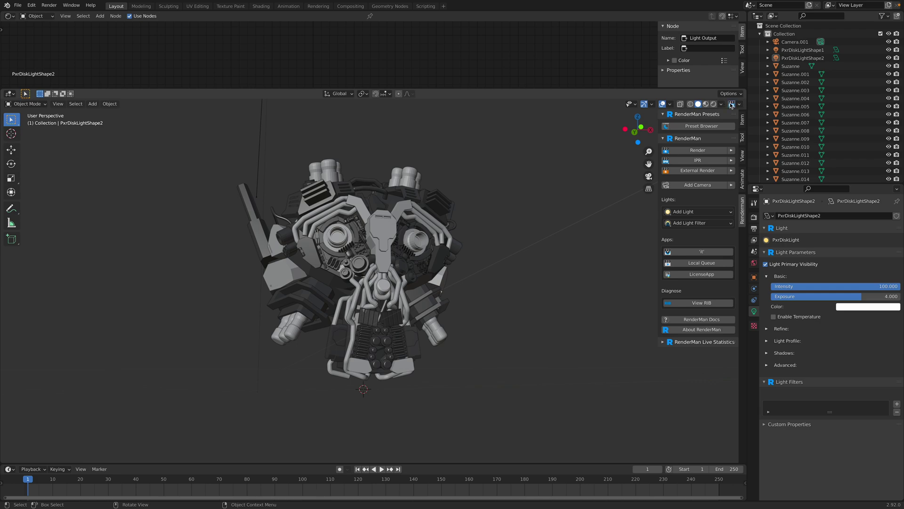
{"action": "left_click", "coordinate": [731, 104]}
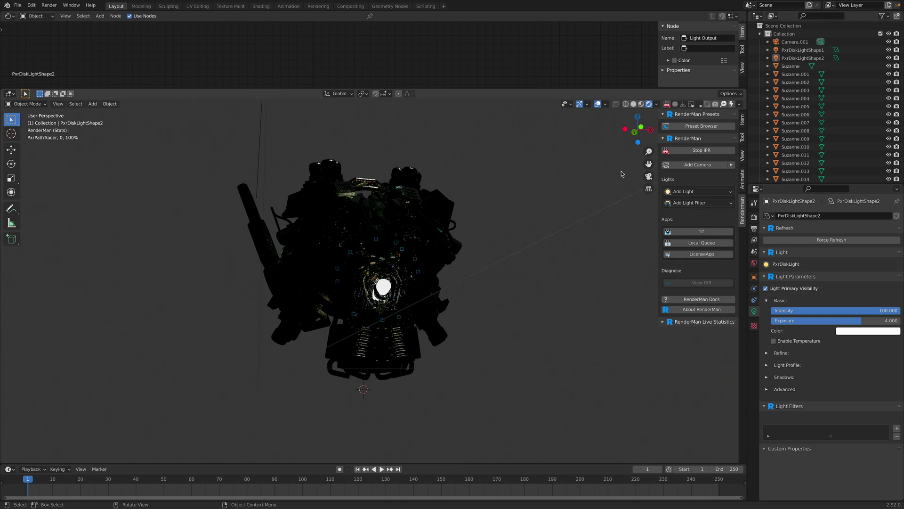
{"action": "left_click", "coordinate": [667, 105]}
{"action": "left_click", "coordinate": [802, 50]}
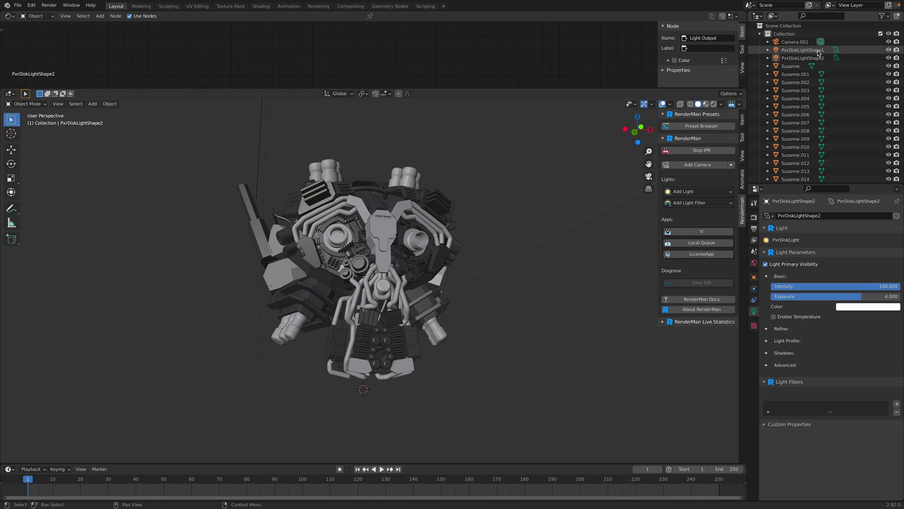
{"action": "left_click", "coordinate": [855, 287]}
{"action": "type", "text": "100"}
{"action": "key", "text": "Return"}
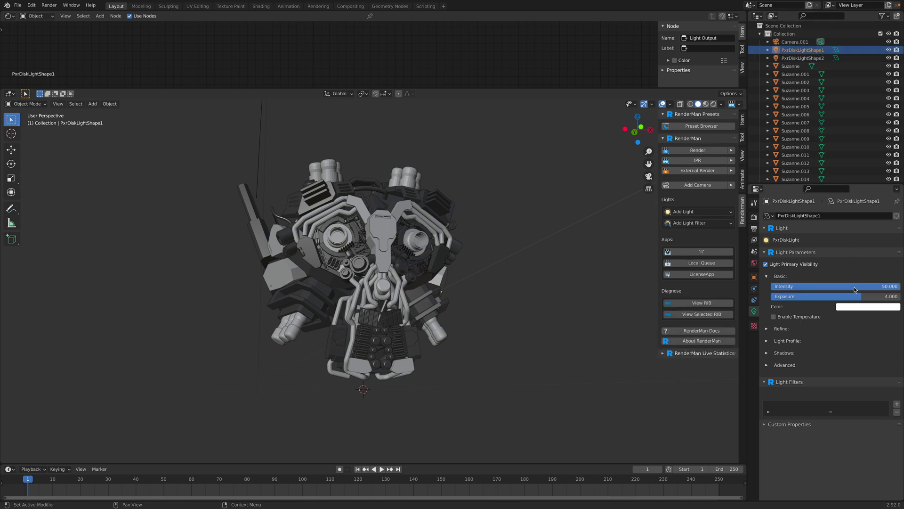
Set the PxrDiskLightShape2 light's intensity to 200 and adjust its colour
{"action": "left_click", "coordinate": [802, 58]}
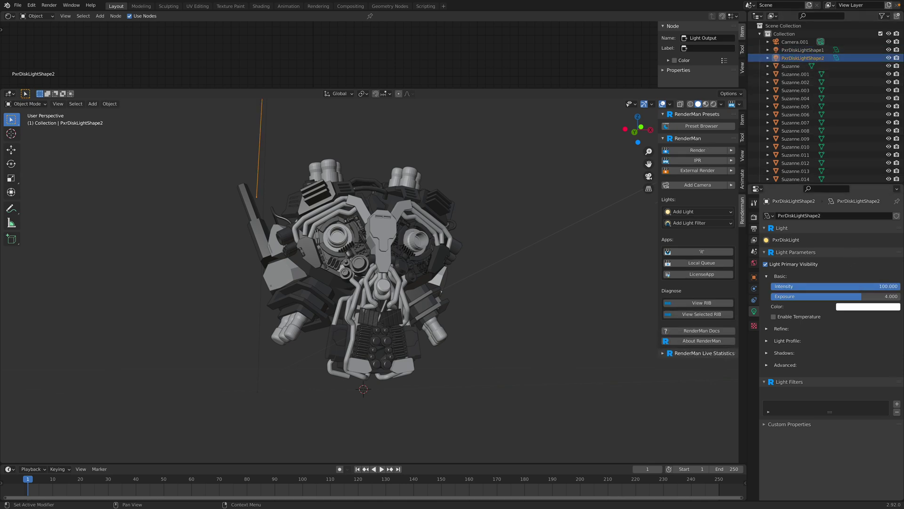
{"action": "left_click", "coordinate": [846, 288]}
{"action": "left_click", "coordinate": [853, 332]}
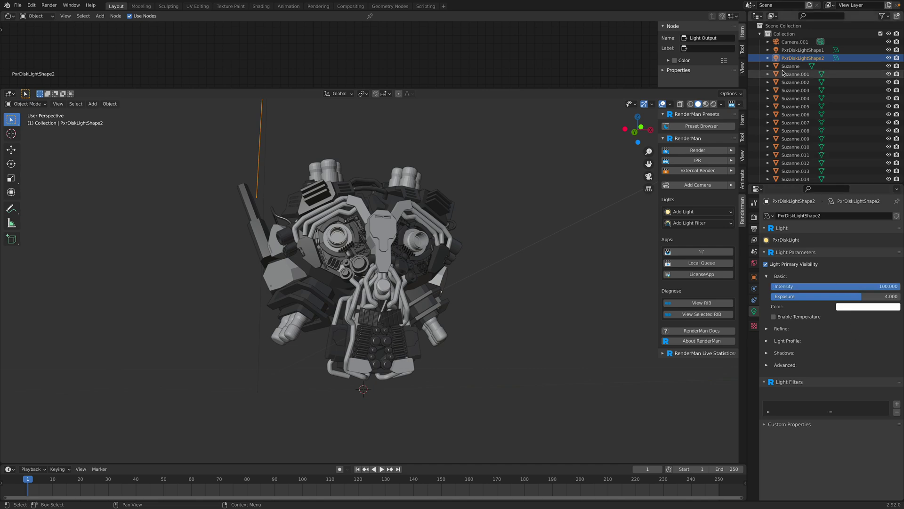
{"action": "left_click", "coordinate": [802, 51]}
{"action": "left_click", "coordinate": [803, 58]}
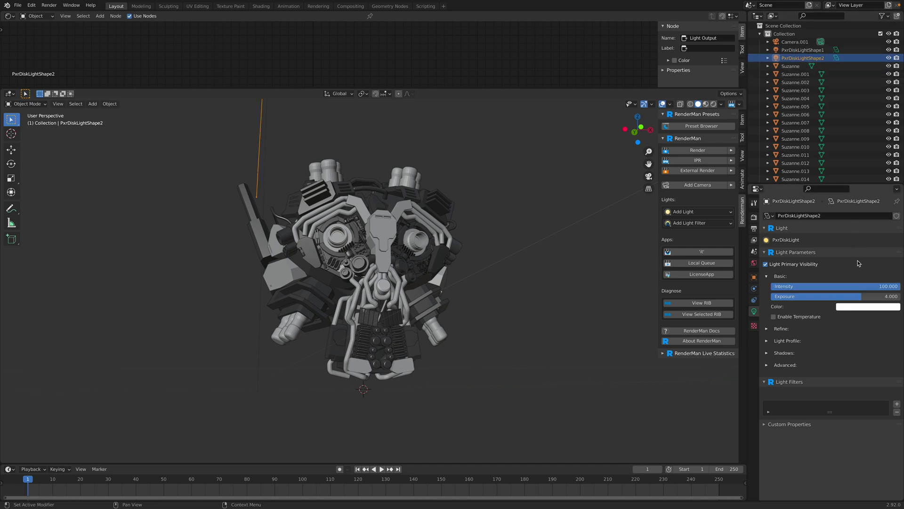
{"action": "left_click", "coordinate": [857, 285]}
{"action": "type", "text": "200"}
{"action": "key", "text": "Return"}
{"action": "left_click", "coordinate": [854, 313]}
{"action": "left_click_drag", "start_coordinate": [858, 229], "coordinate": [859, 240]}
Change the PxrDiskLightShape1 light's colour to light cyan (H 0.507, S 0.641) and start the viewport IPR render
{"action": "left_click", "coordinate": [803, 50]}
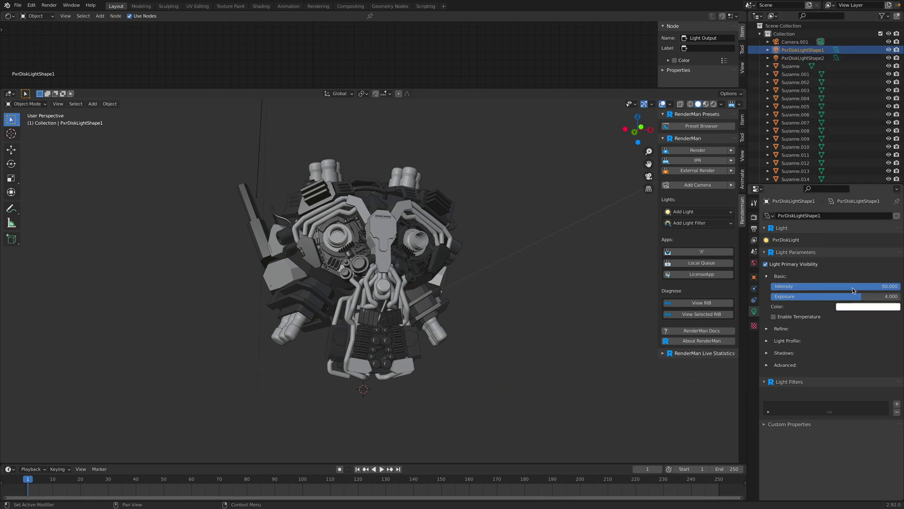
{"action": "left_click", "coordinate": [852, 307]}
{"action": "left_click", "coordinate": [858, 215]}
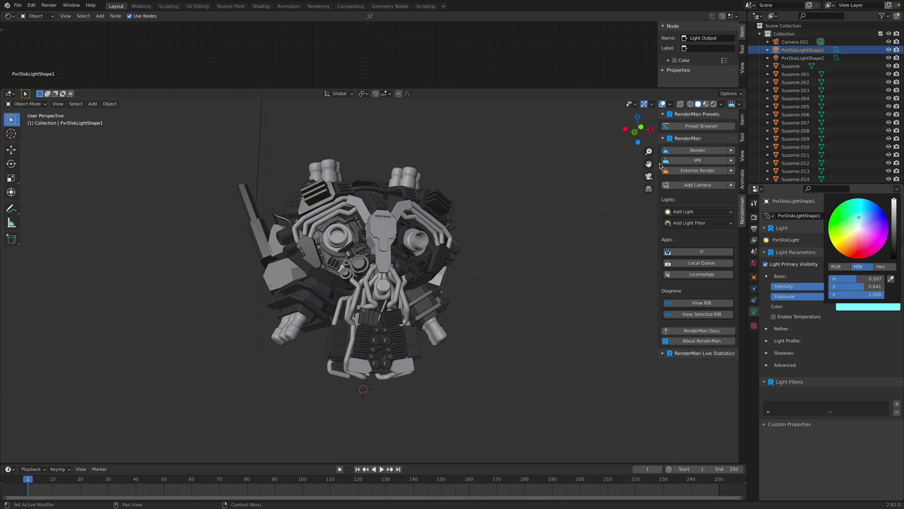
{"action": "left_click", "coordinate": [732, 105]}
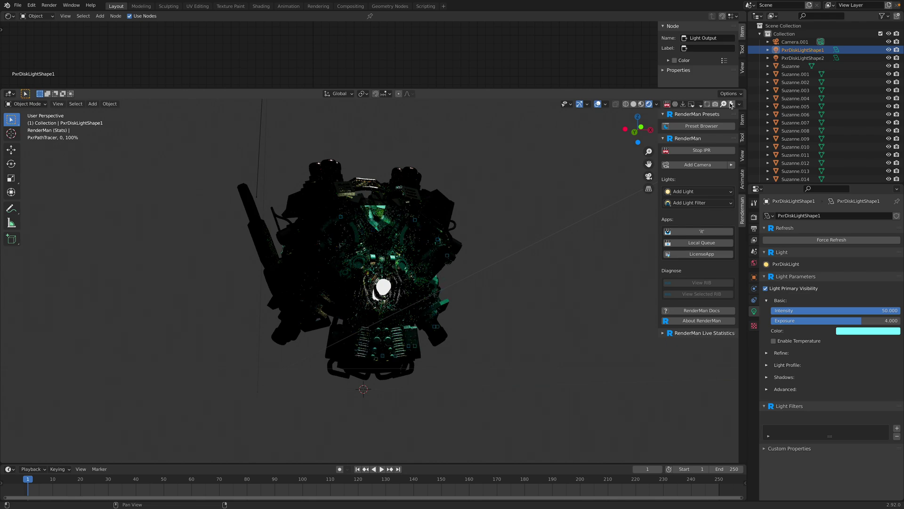
Try red on the nose mesh light, change its colour to pale pink and stop the IPR render
{"action": "left_click", "coordinate": [384, 289]}
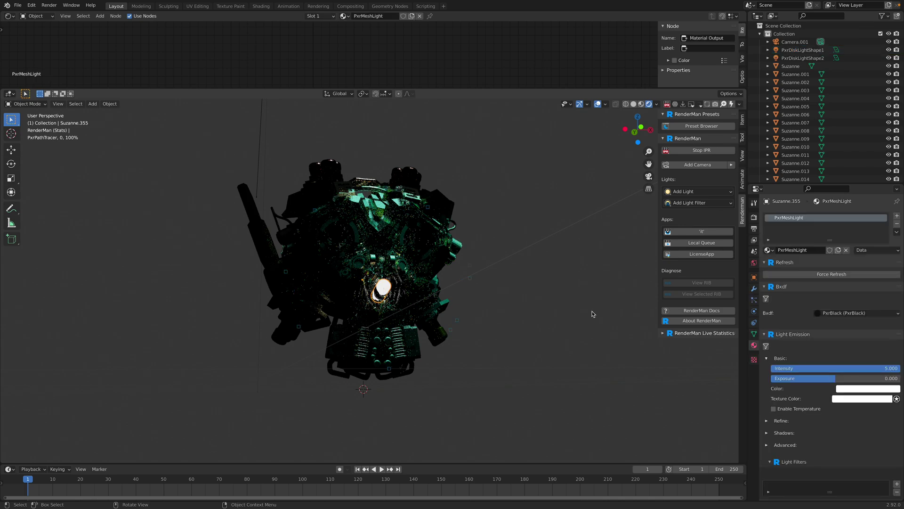
{"action": "left_click", "coordinate": [857, 389]}
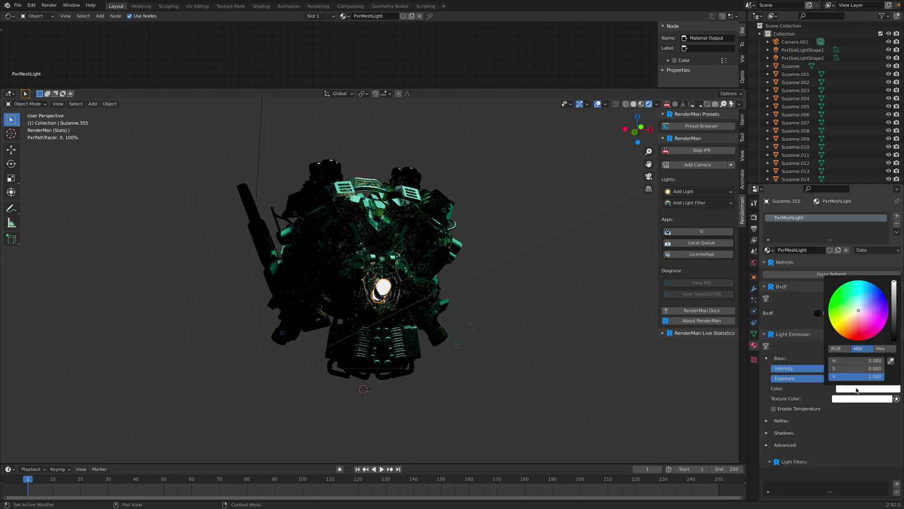
{"action": "left_click", "coordinate": [853, 335]}
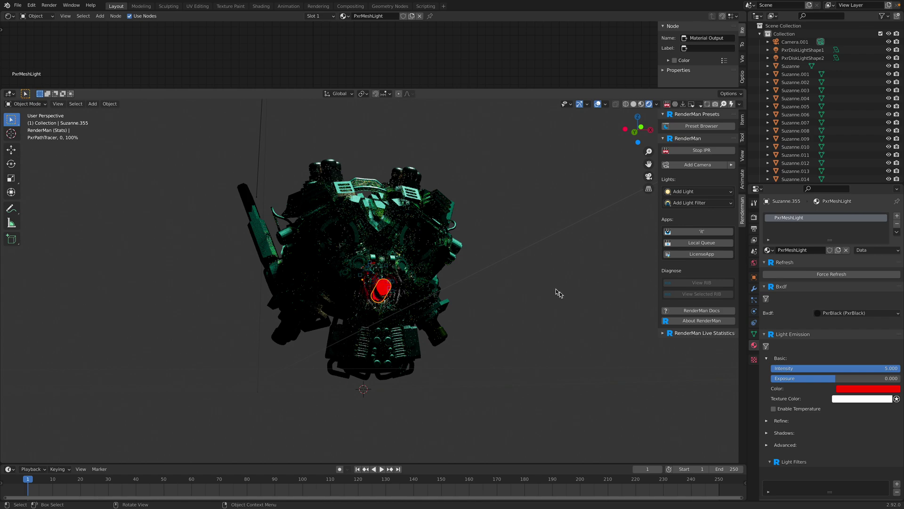
{"action": "left_click", "coordinate": [846, 390]}
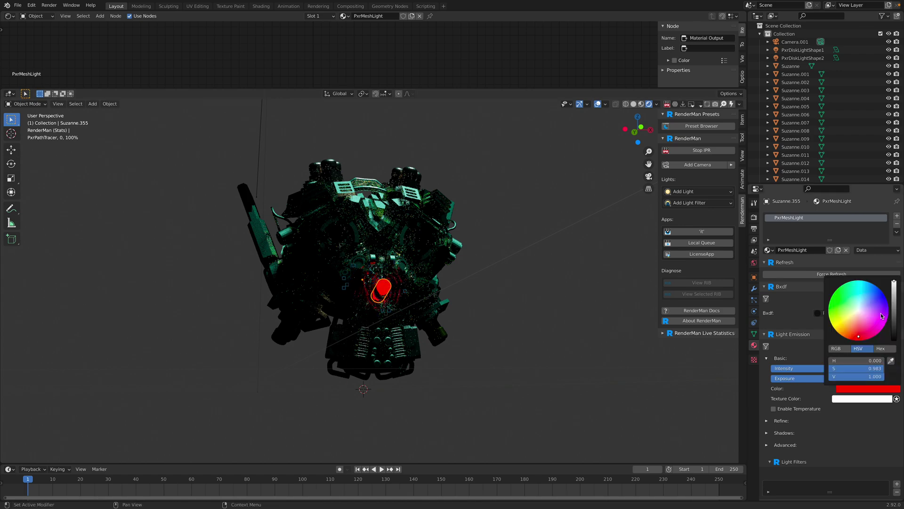
{"action": "left_click", "coordinate": [866, 315]}
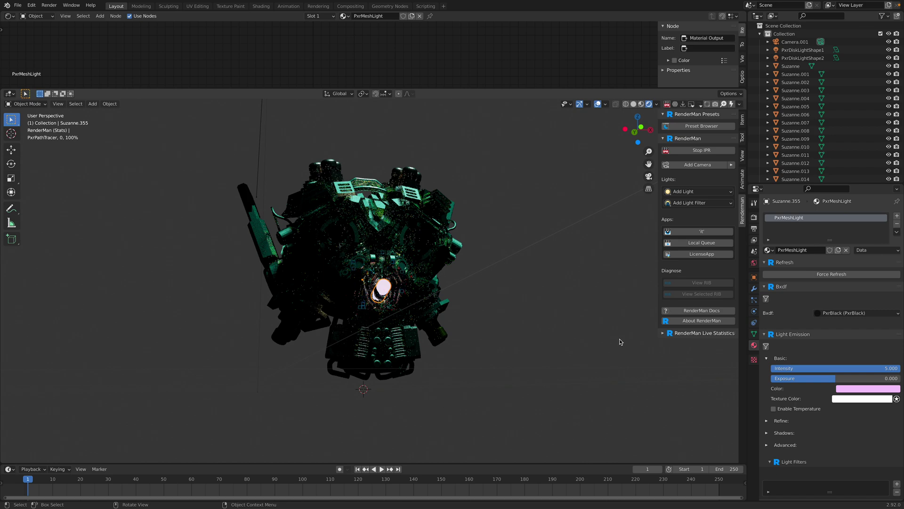
{"action": "left_click", "coordinate": [667, 105]}
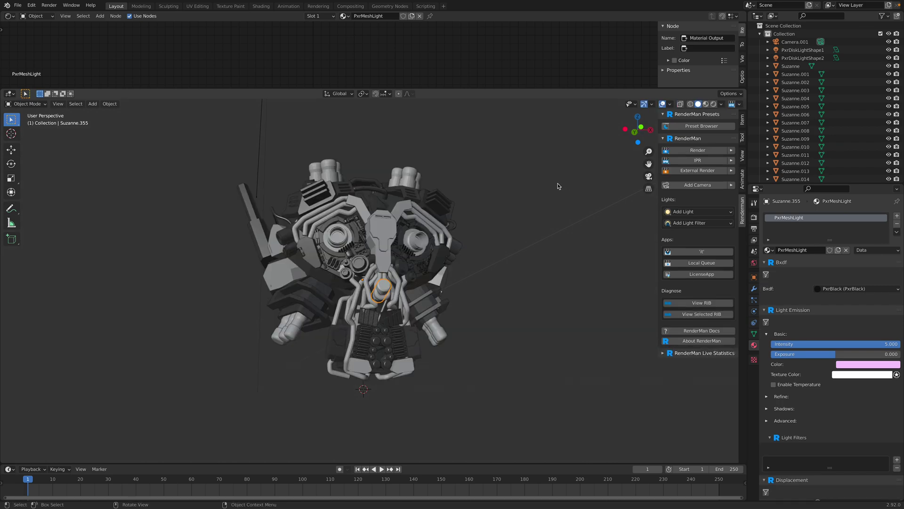
Add the Pixar Atrium environment preset as a dome light and reduce its intensity to 0.257
{"action": "right_click", "coordinate": [535, 186]}
{"action": "mouse_move", "coordinate": [535, 186]}
{"action": "mouse_move", "coordinate": [597, 203]}
{"action": "left_click", "coordinate": [655, 207]}
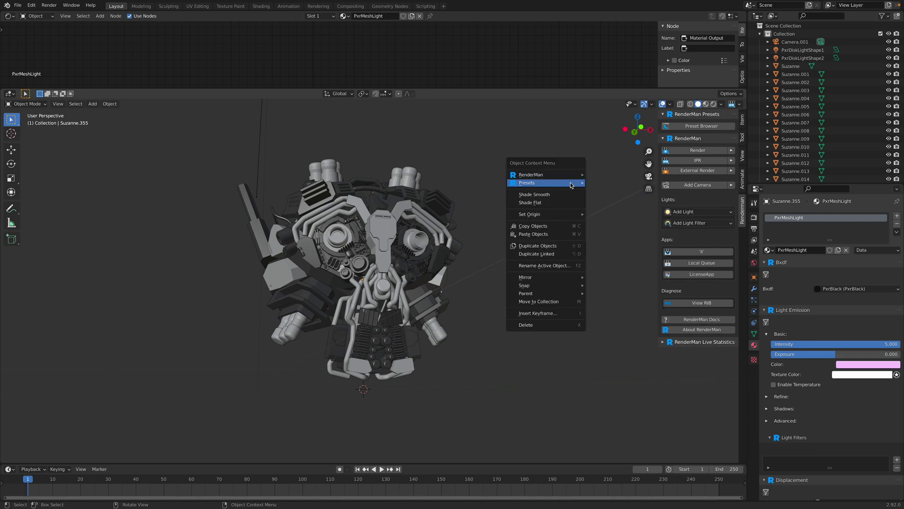
{"action": "left_click", "coordinate": [606, 212]}
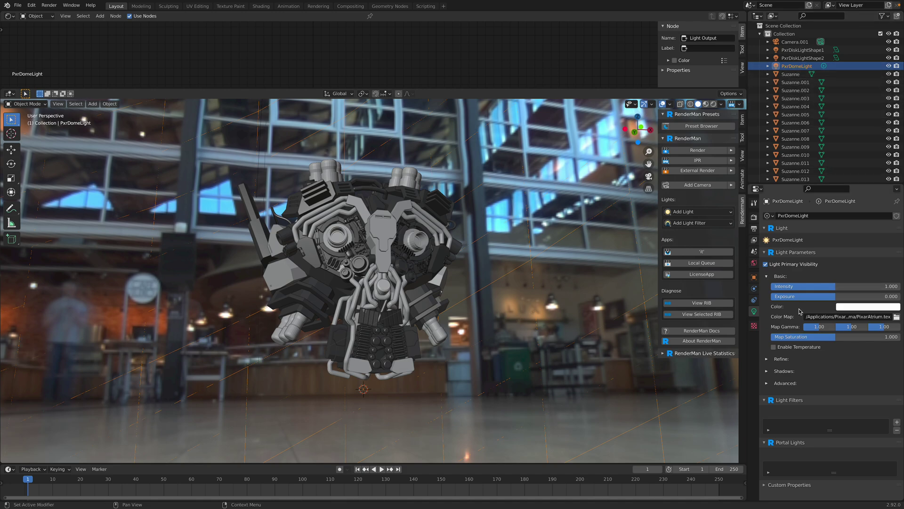
{"action": "left_click_drag", "start_coordinate": [832, 286], "coordinate": [791, 286]}
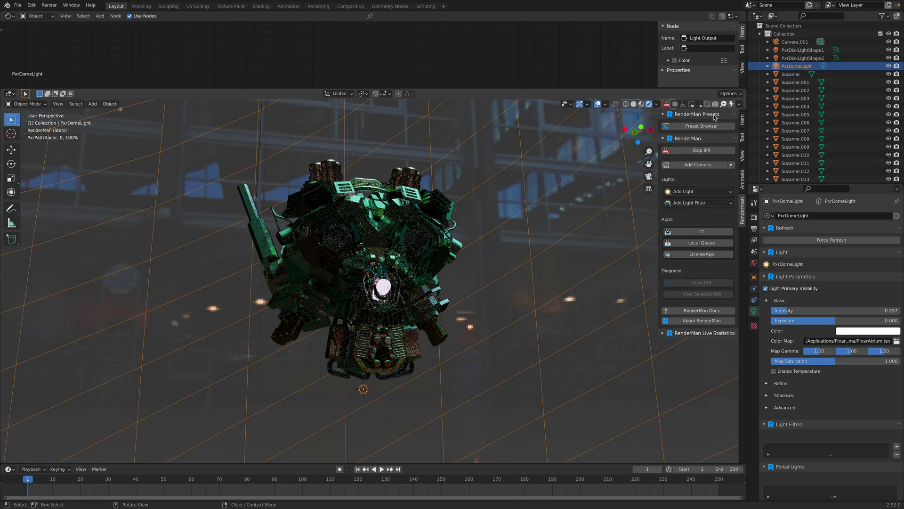
Stop the IPR render and convert the round eye parts on the robot's face to mesh lights
{"action": "left_click", "coordinate": [633, 104]}
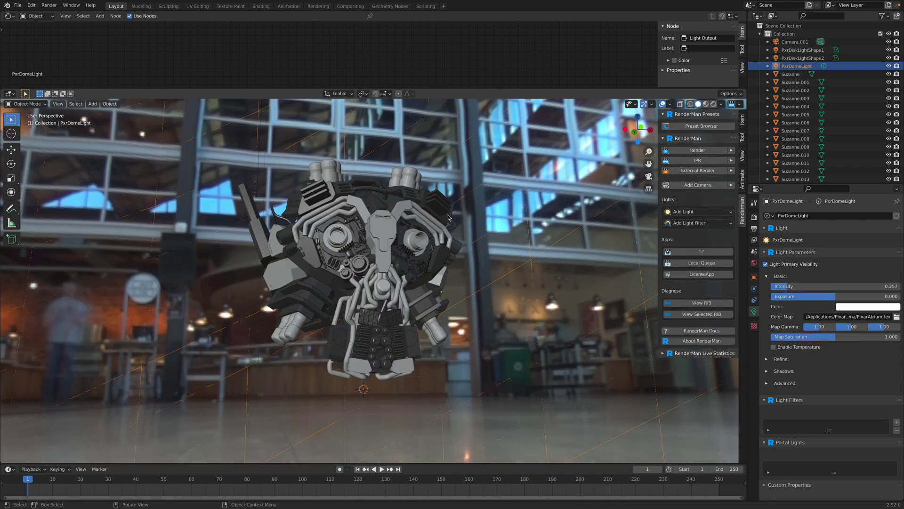
{"action": "left_click", "coordinate": [426, 228]}
{"action": "mouse_move", "coordinate": [425, 228]}
{"action": "middle_mouse_down"}
{"action": "mouse_move", "coordinate": [379, 234]}
{"action": "mouse_move", "coordinate": [435, 216]}
{"action": "mouse_move", "coordinate": [419, 217]}
{"action": "middle_mouse_up"}
{"action": "right_click", "coordinate": [419, 217]}
{"action": "mouse_move", "coordinate": [418, 218]}
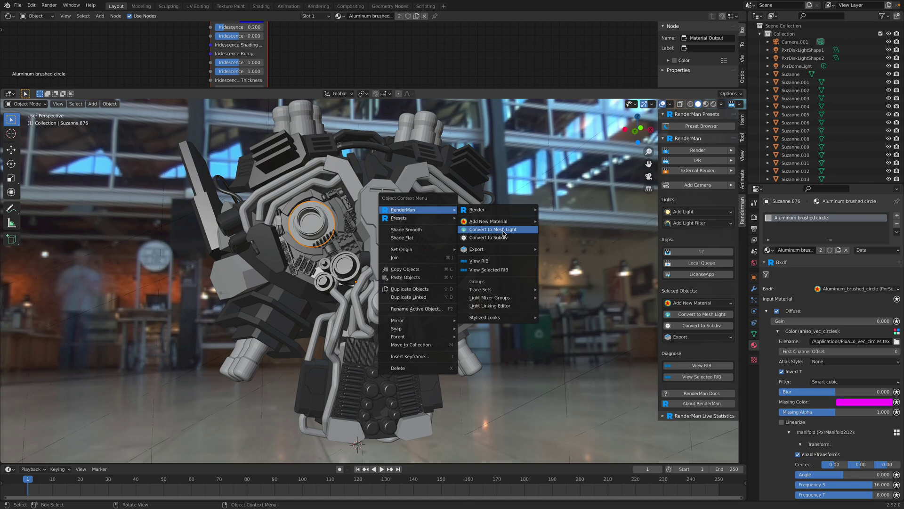
{"action": "left_click", "coordinate": [502, 229]}
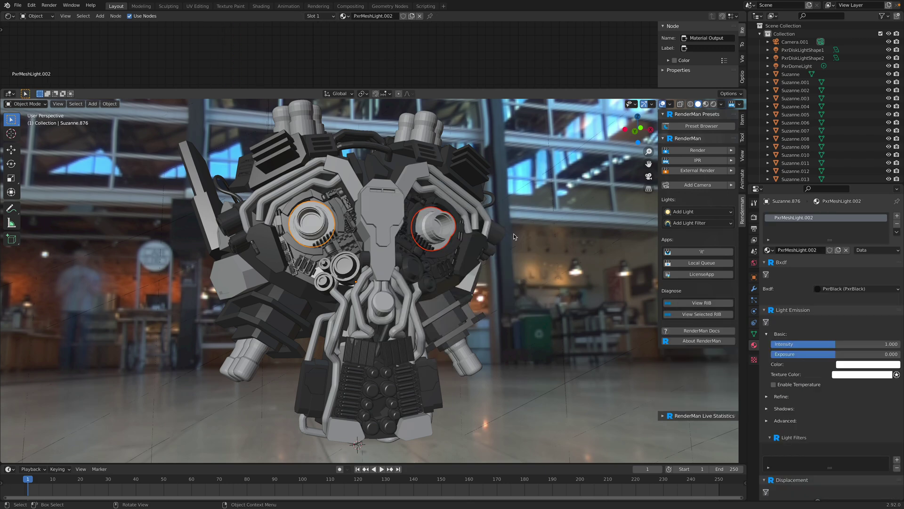
Set the eye mesh light's intensity to 30 and start the viewport IPR render
{"action": "double_click", "coordinate": [862, 345]}
{"action": "type", "text": "30"}
{"action": "key", "text": "Return"}
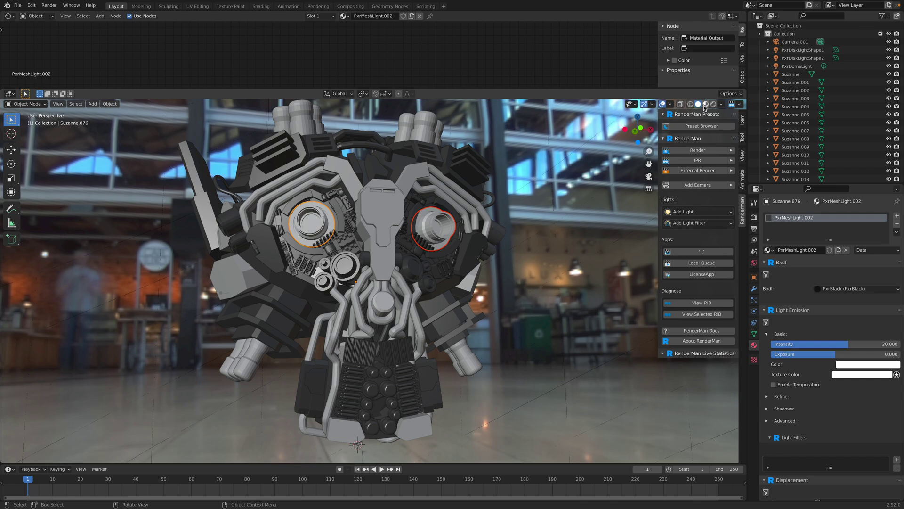
{"action": "left_click", "coordinate": [731, 105]}
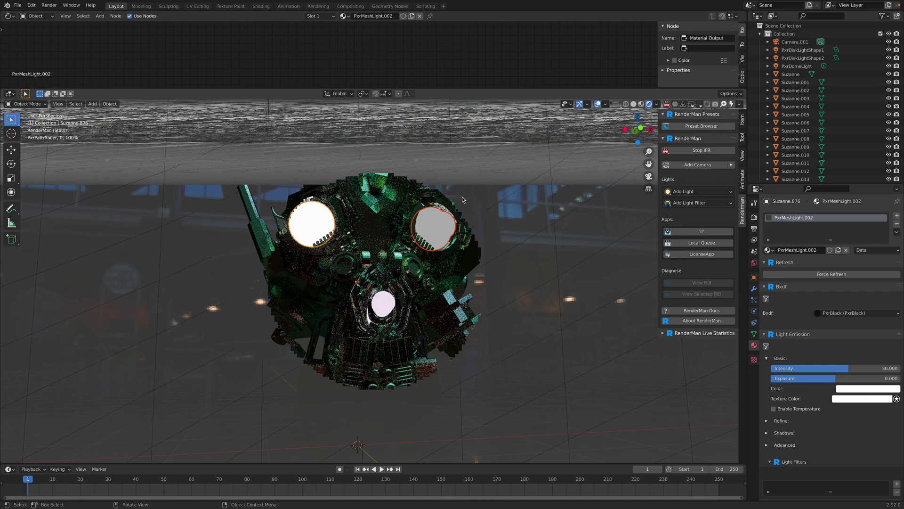
Switch to LocalQueue on the desktop and examine the command outputs of the finished job
{"action": "key", "text": "ctrl+Left"}
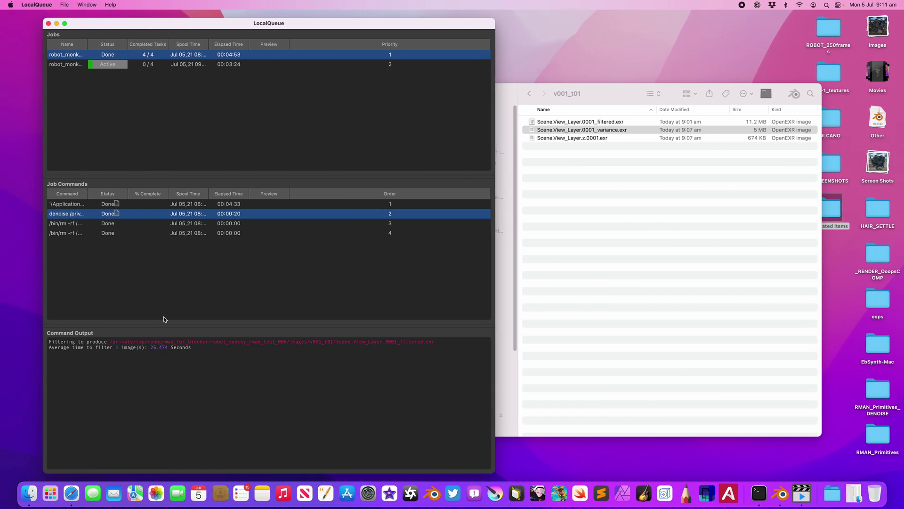
{"action": "left_click", "coordinate": [177, 223]}
{"action": "left_click", "coordinate": [177, 214]}
{"action": "left_click", "coordinate": [178, 208]}
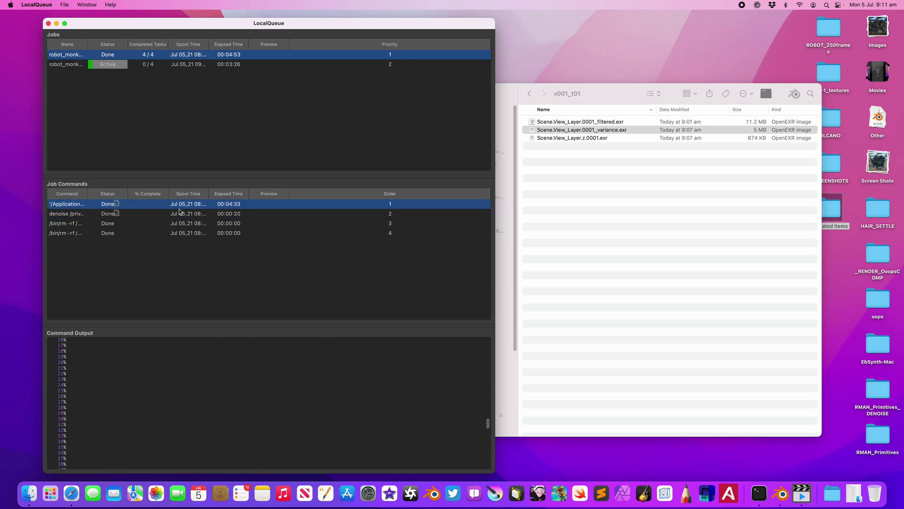
Check the active job's render output, view the details of its denoise command and close them
{"action": "left_click", "coordinate": [183, 66]}
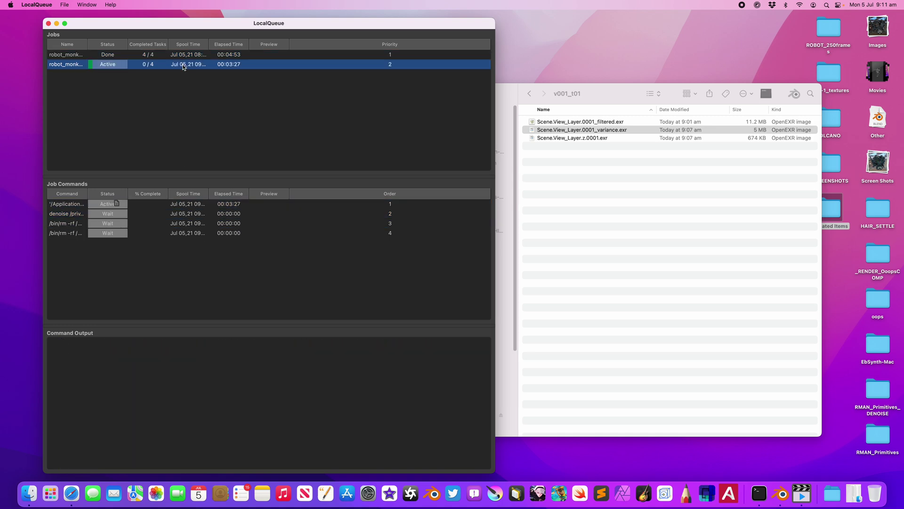
{"action": "left_click", "coordinate": [207, 205]}
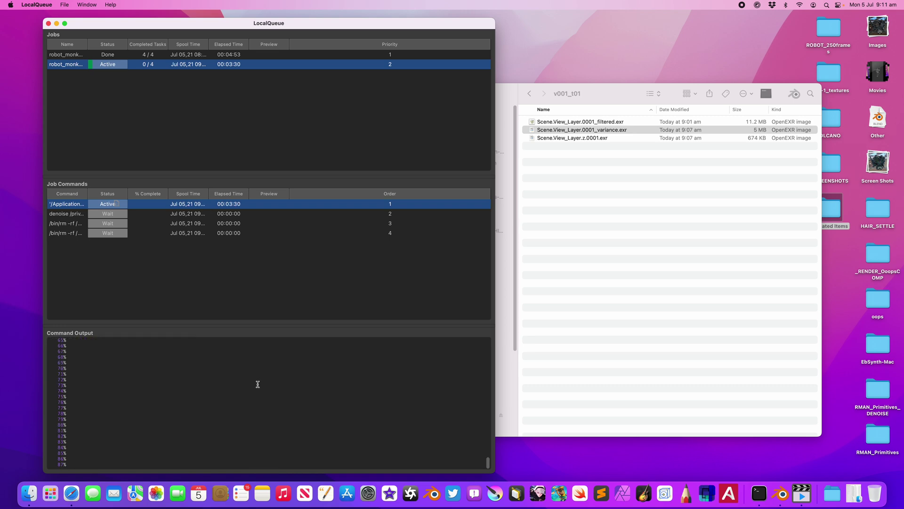
{"action": "double_click", "coordinate": [227, 214]}
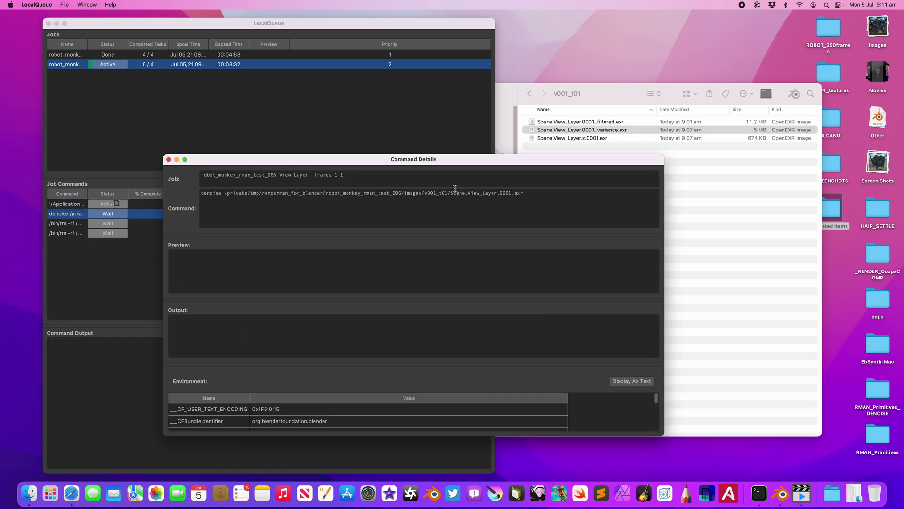
{"action": "left_click", "coordinate": [512, 192]}
{"action": "left_click", "coordinate": [168, 159]}
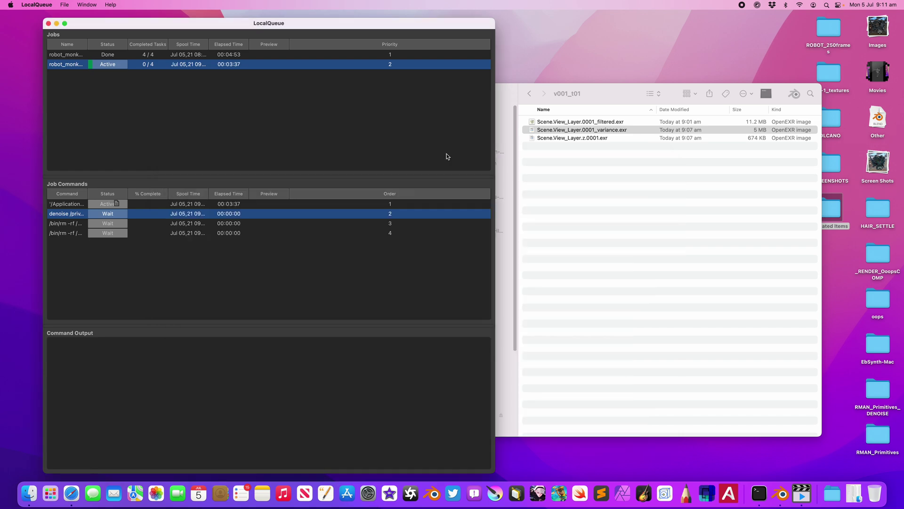
Browse Finder to the v001_t01 images inside robot_monkey_rman_test_006, and check the active job's render command output in LocalQueue
{"action": "left_click", "coordinate": [571, 93]}
{"action": "left_click", "coordinate": [529, 94]}
{"action": "left_click", "coordinate": [528, 94]}
{"action": "left_click", "coordinate": [529, 93]}
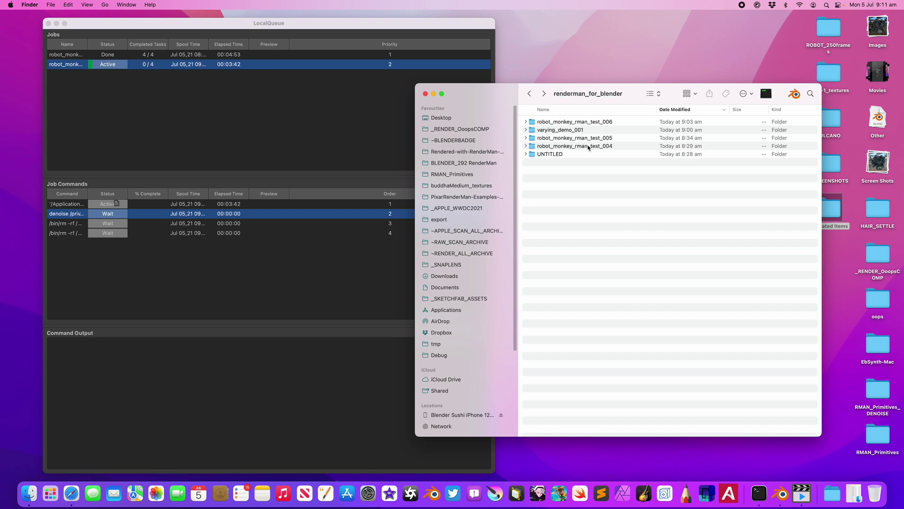
{"action": "double_click", "coordinate": [542, 122]}
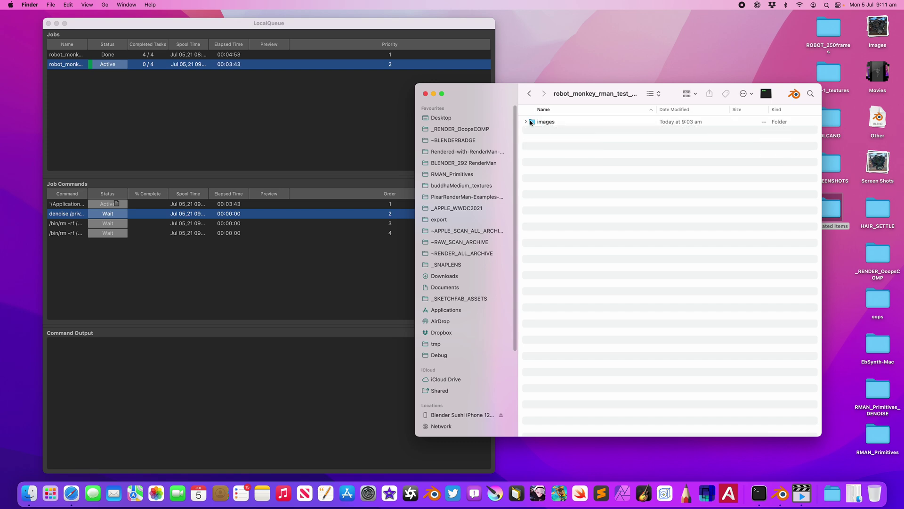
{"action": "left_click", "coordinate": [530, 121]}
{"action": "left_click", "coordinate": [526, 122]}
{"action": "left_click", "coordinate": [532, 130]}
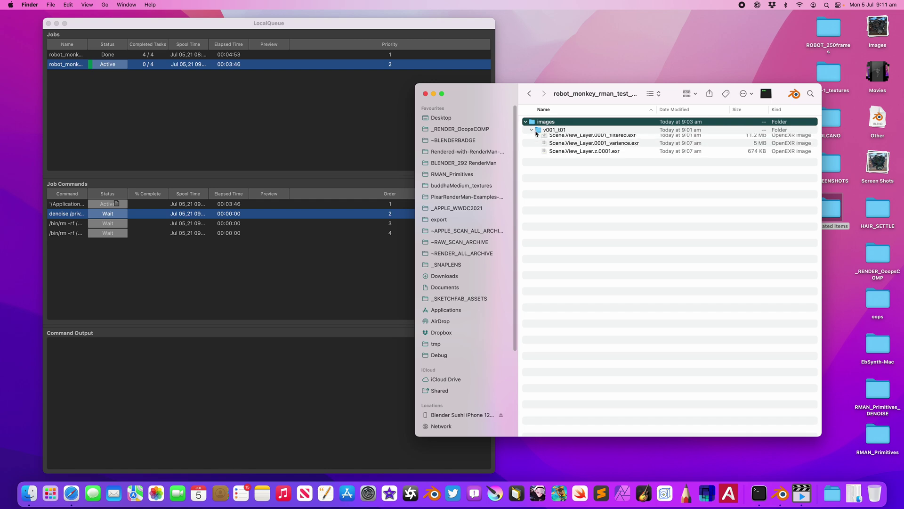
{"action": "left_click", "coordinate": [602, 147]}
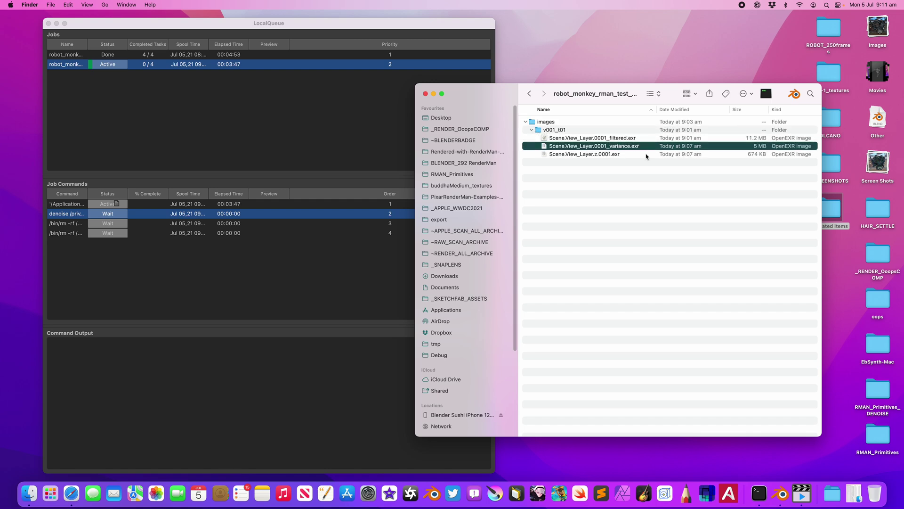
{"action": "left_click", "coordinate": [278, 226]}
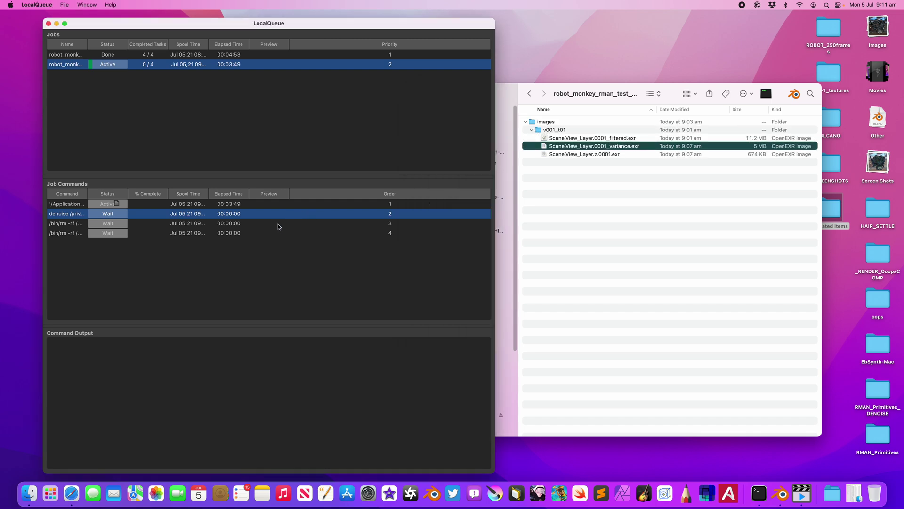
{"action": "left_click", "coordinate": [279, 205]}
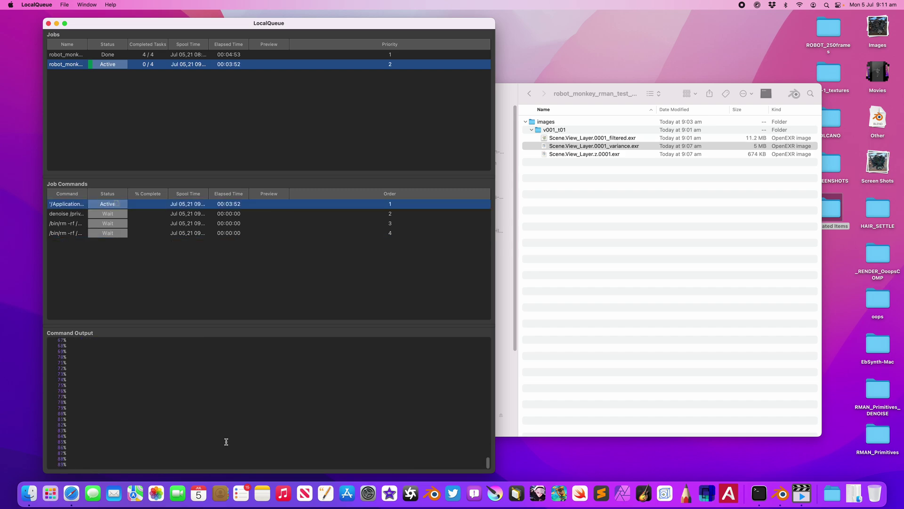
Switch back to Blender and set the bright eye's mesh light (PxrMeshLight.002) to exposure 2 and intensity 80
{"action": "key", "text": "ctrl+Right"}
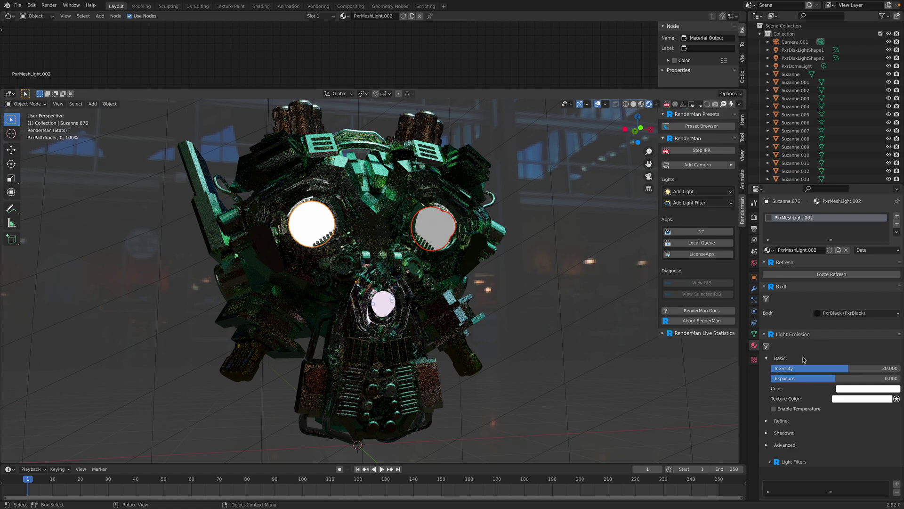
{"action": "left_click", "coordinate": [381, 306]}
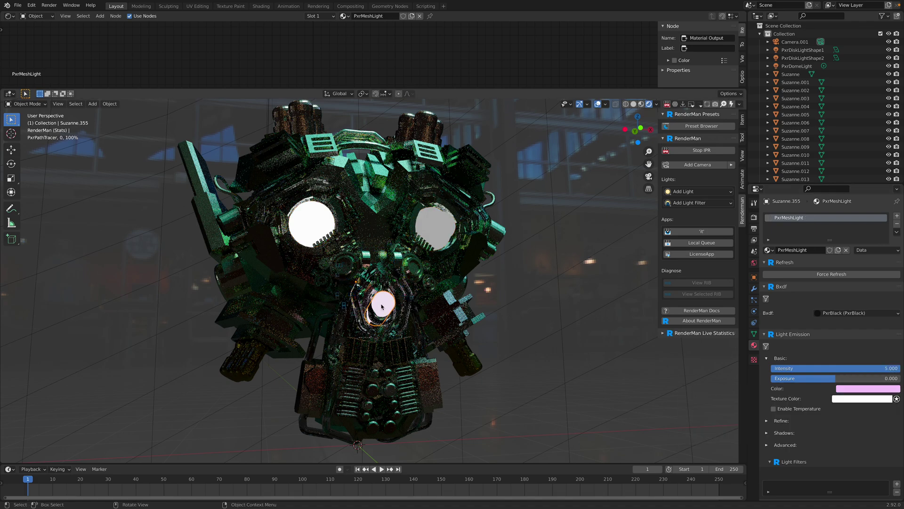
{"action": "left_click", "coordinate": [315, 222]}
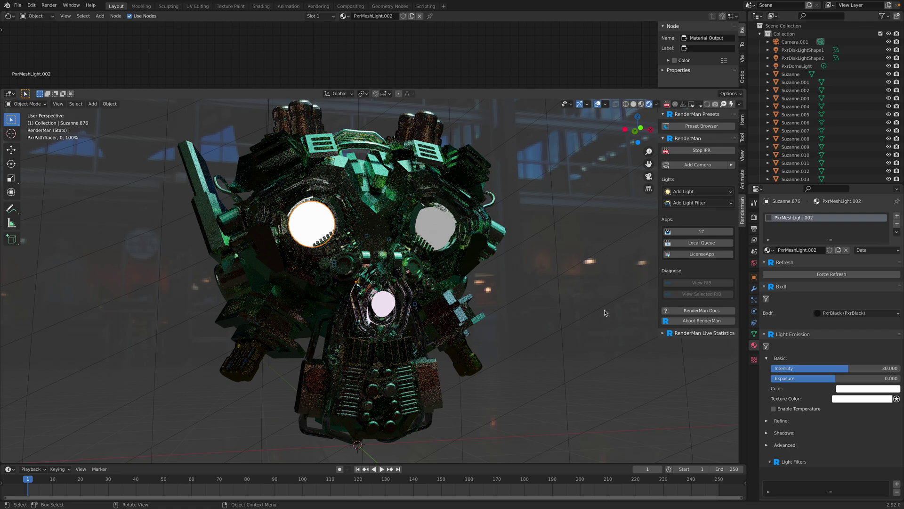
{"action": "left_click", "coordinate": [844, 378]}
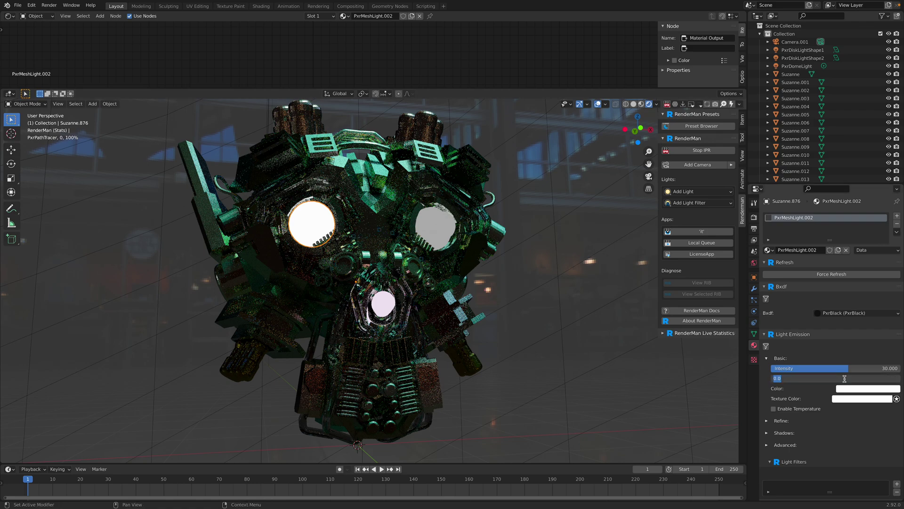
{"action": "type", "text": "2"}
{"action": "key", "text": "Return"}
{"action": "left_click", "coordinate": [846, 367]}
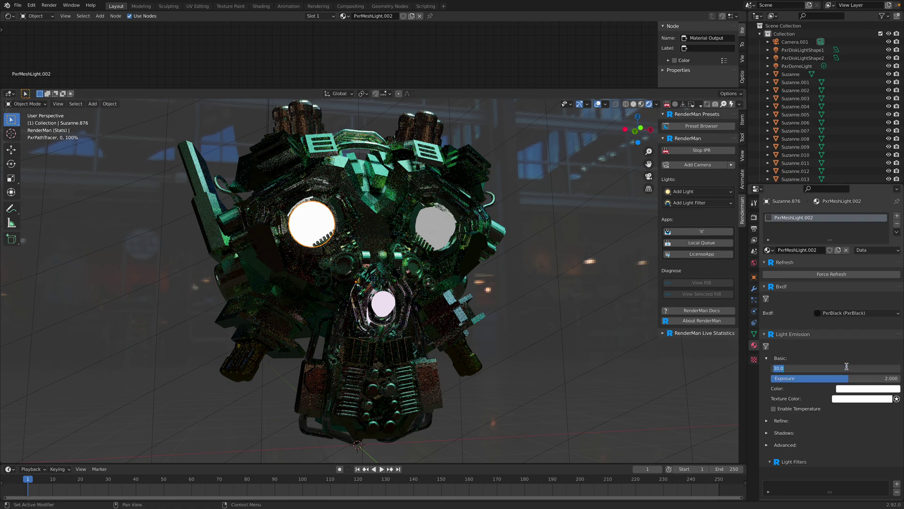
{"action": "type", "text": "40"}
{"action": "key", "text": "Return"}
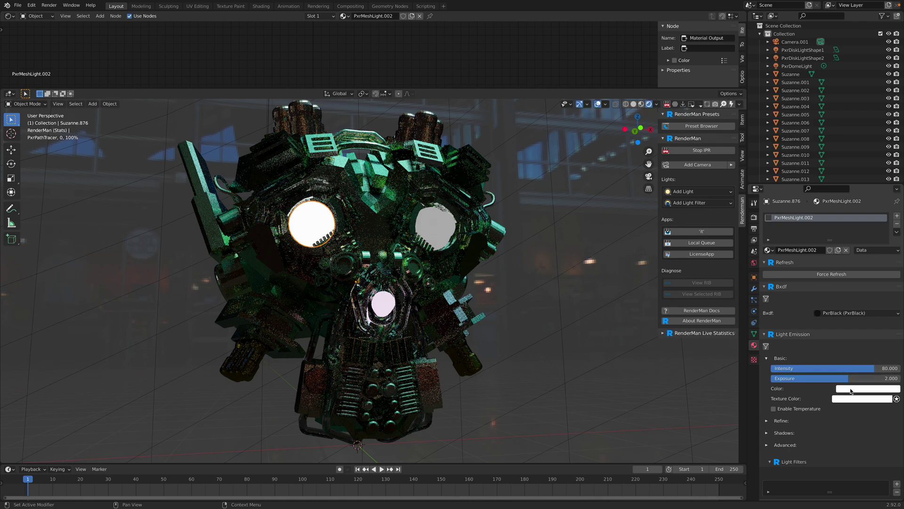
Change the PxrMeshLight.002 eye light's color to crimson with hue 0.980 and saturation 0.923, and stop the IPR render
{"action": "left_click", "coordinate": [849, 390]}
{"action": "left_click", "coordinate": [861, 330]}
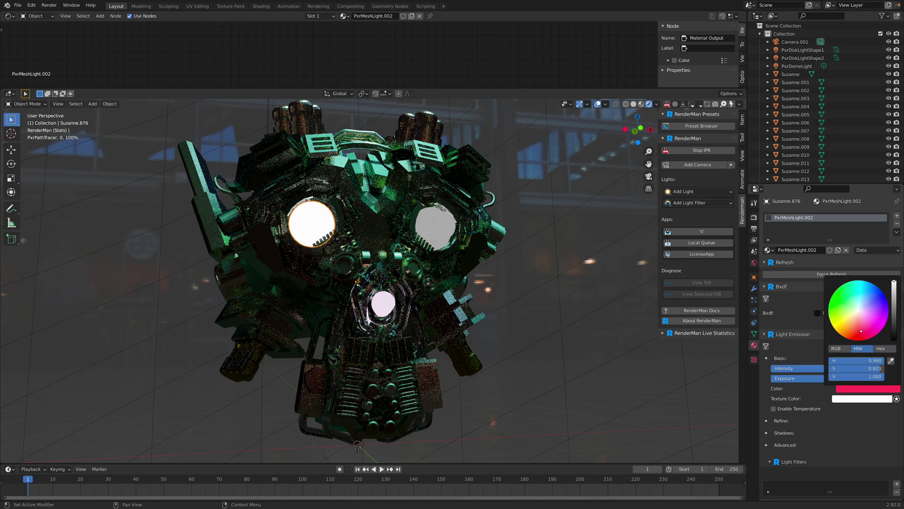
{"action": "left_click", "coordinate": [668, 104]}
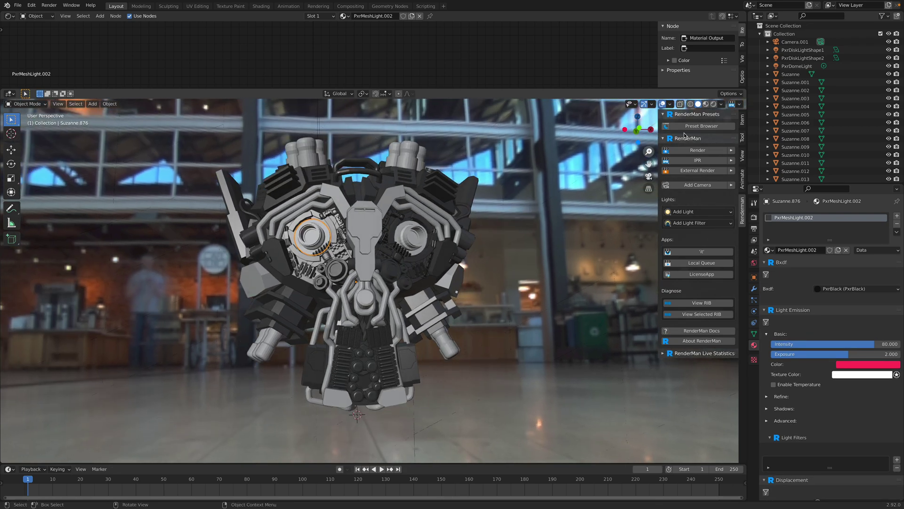
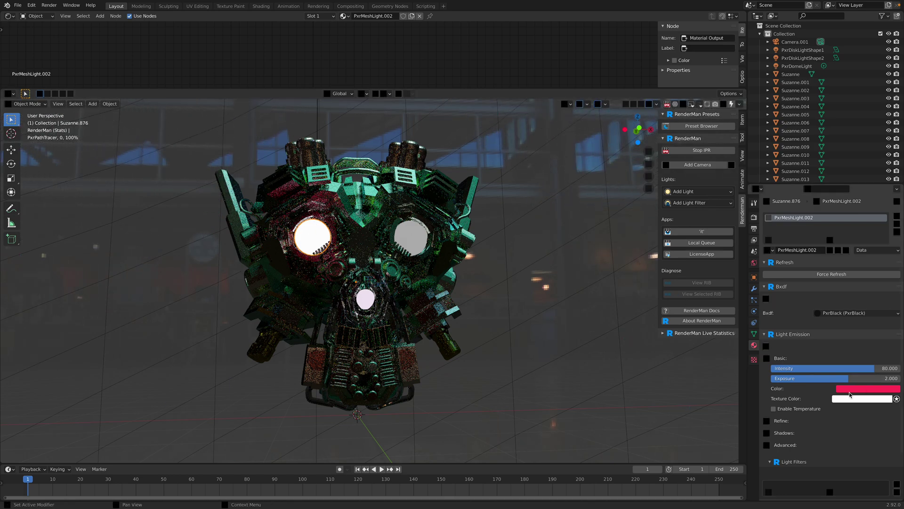
Set the light color of the other eye's mesh light, PxrMeshLight.001, to bright blue
{"action": "left_click", "coordinate": [419, 243]}
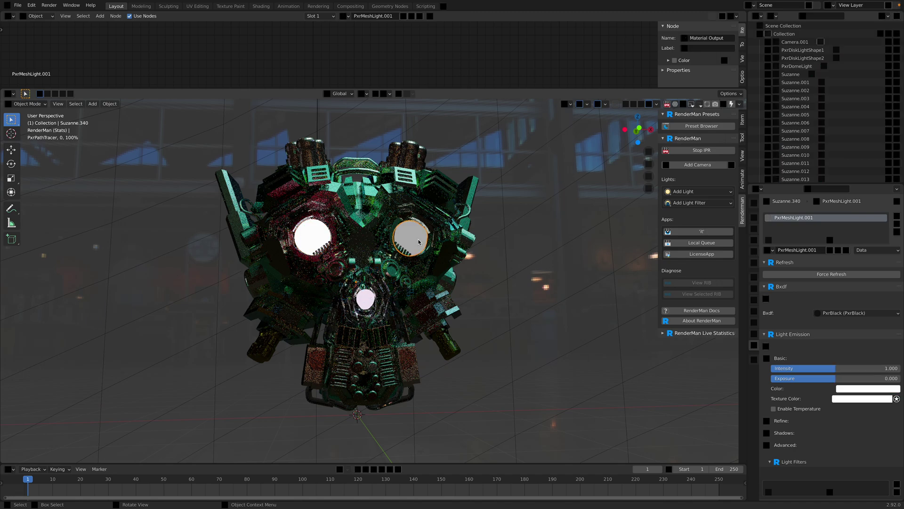
{"action": "left_click", "coordinate": [306, 241]}
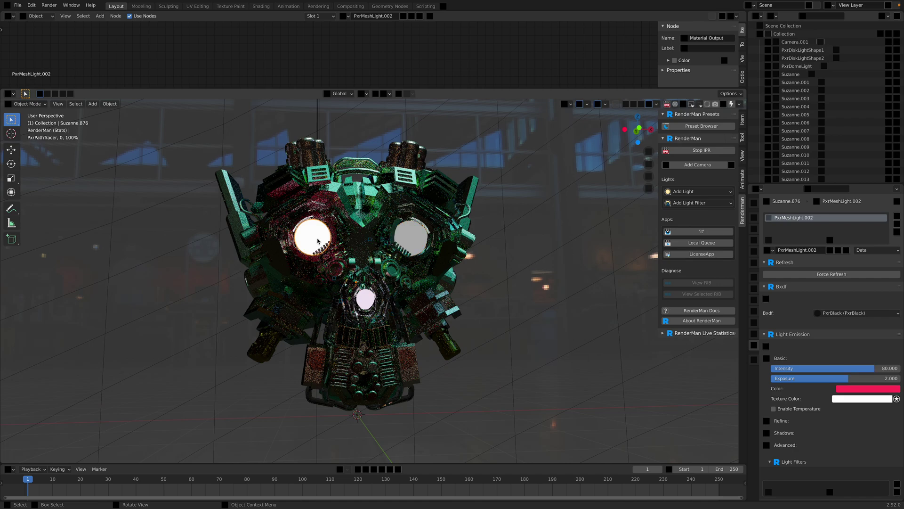
{"action": "left_click", "coordinate": [428, 240]}
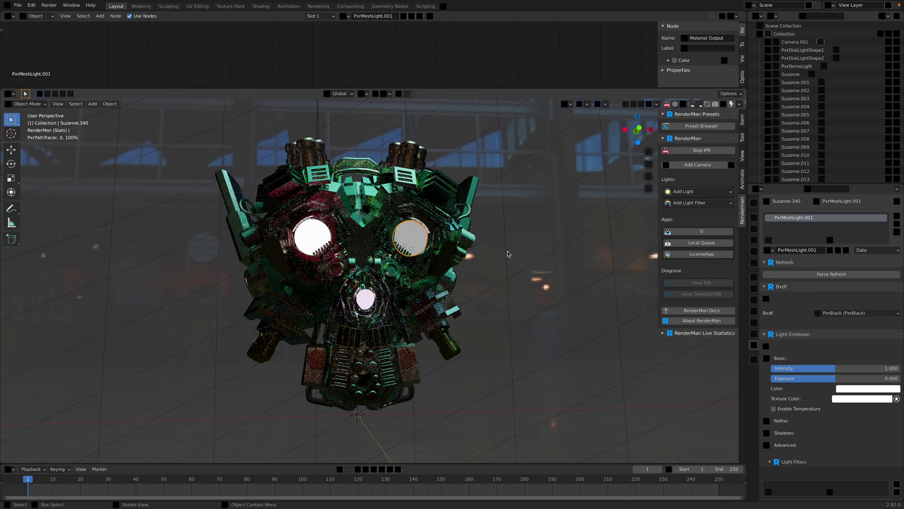
{"action": "left_click", "coordinate": [862, 388]}
{"action": "left_click", "coordinate": [879, 289]}
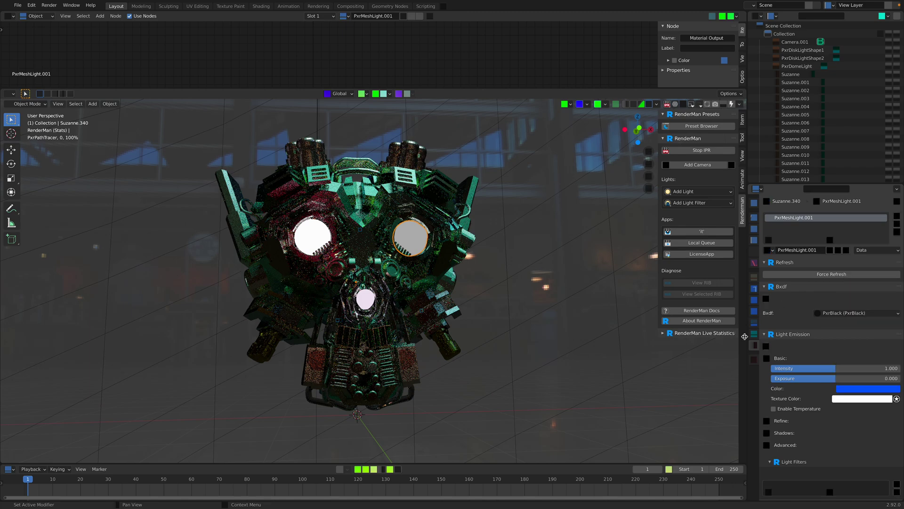
Set the blue eye mesh light's intensity to 50
{"action": "left_click", "coordinate": [826, 369]}
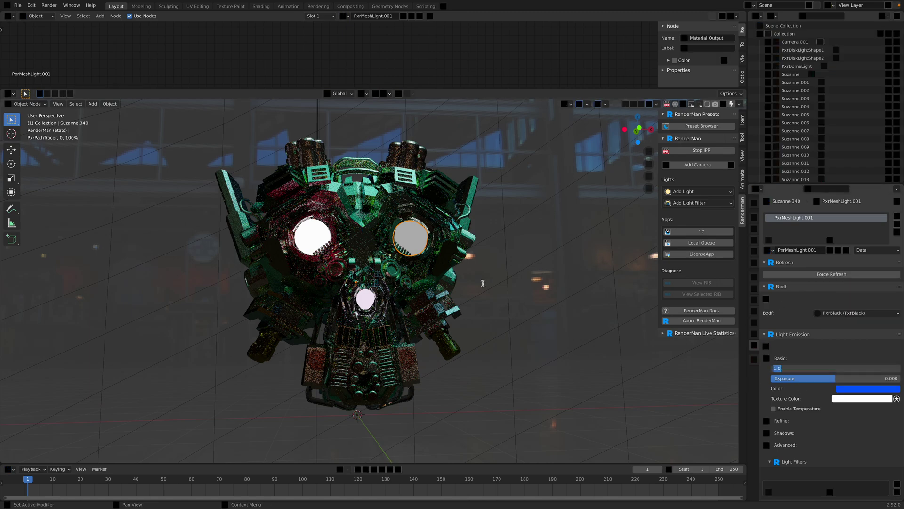
{"action": "type", "text": "50"}
{"action": "key", "text": "Return"}
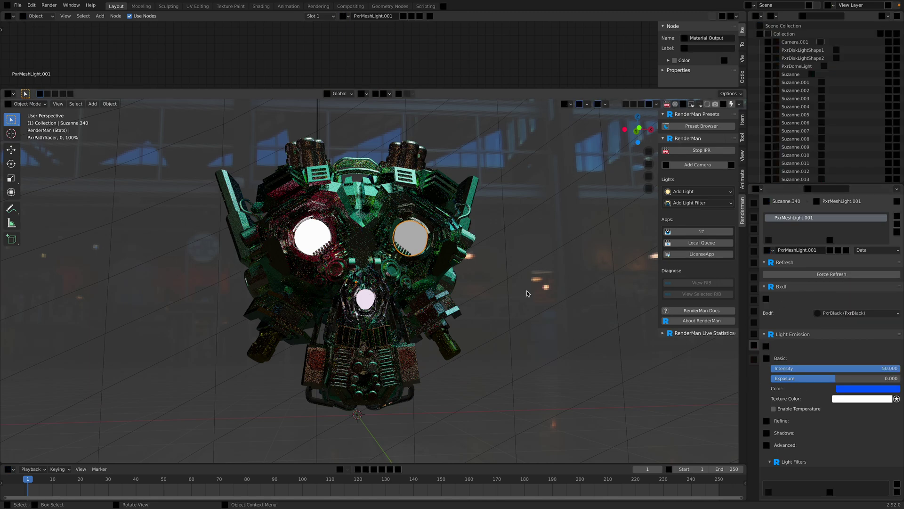
Match the blue eye mesh light to the red one by setting its intensity to 80 and exposure to 2
{"action": "left_click", "coordinate": [315, 240]}
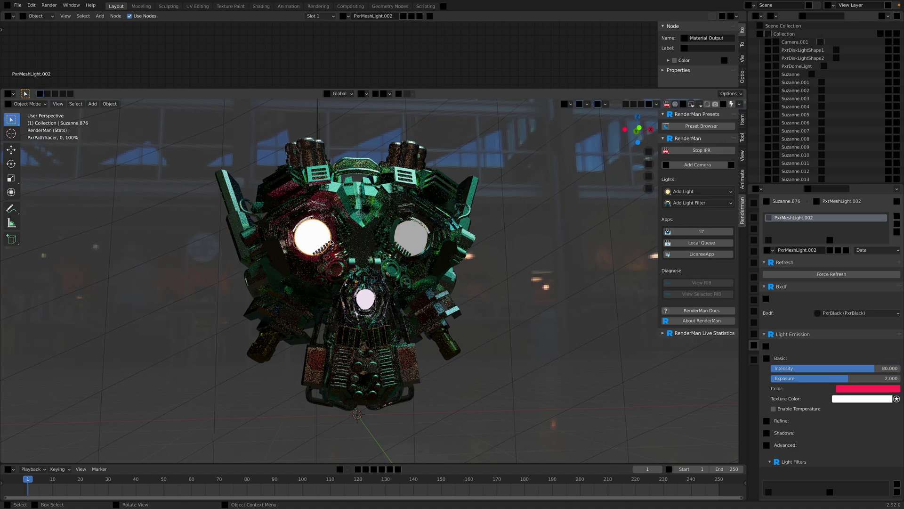
{"action": "left_click", "coordinate": [415, 245]}
{"action": "left_click", "coordinate": [875, 370]}
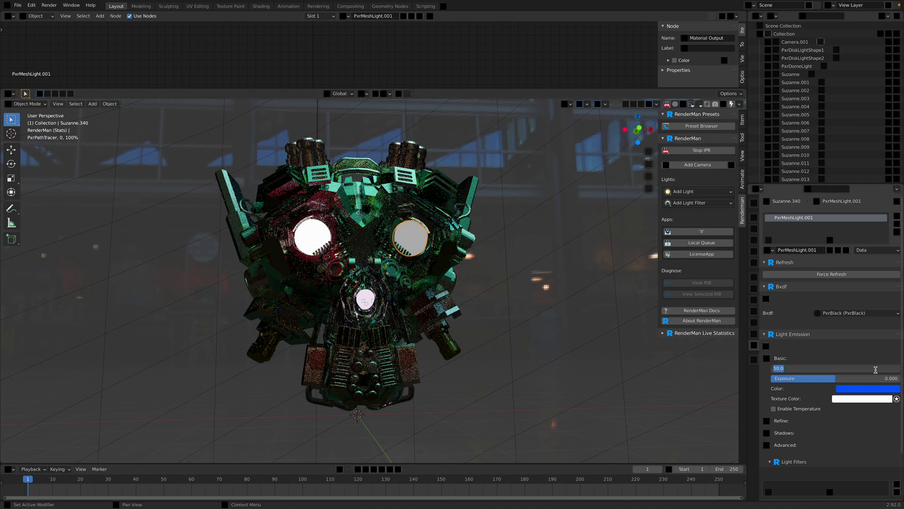
{"action": "type", "text": "80"}
{"action": "key", "text": "Tab"}
{"action": "type", "text": "2"}
{"action": "key", "text": "Return"}
{"action": "left_click", "coordinate": [601, 233]}
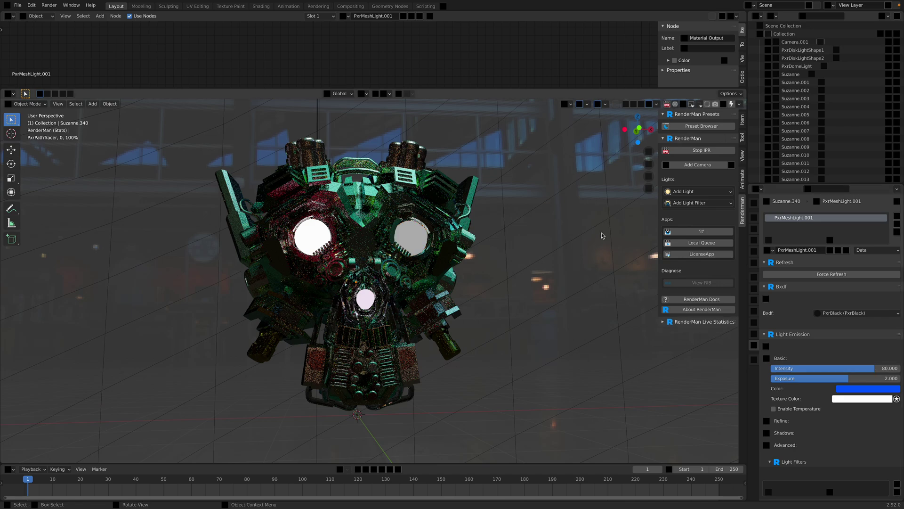
Stop the IPR render and save the scene
{"action": "left_click", "coordinate": [667, 105]}
{"action": "middle_click_drag", "start_coordinate": [514, 236], "coordinate": [505, 230]}
{"action": "scroll", "coordinate": [506, 235], "scroll_direction": "up", "scroll_amount": 1}
{"action": "scroll", "coordinate": [505, 231], "scroll_direction": "down", "scroll_amount": 2}
{"action": "key", "text": "ctrl+s"}
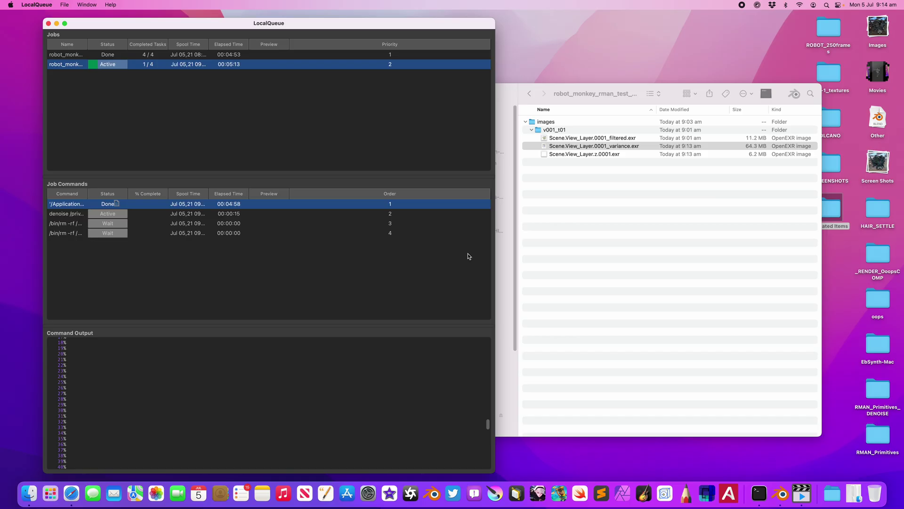
Move the old Scene.View_Layer.0001_filtered.exr to the Bin in Finder and check the denoise command's output in LocalQueue
{"action": "left_click", "coordinate": [610, 206]}
{"action": "left_click", "coordinate": [584, 138]}
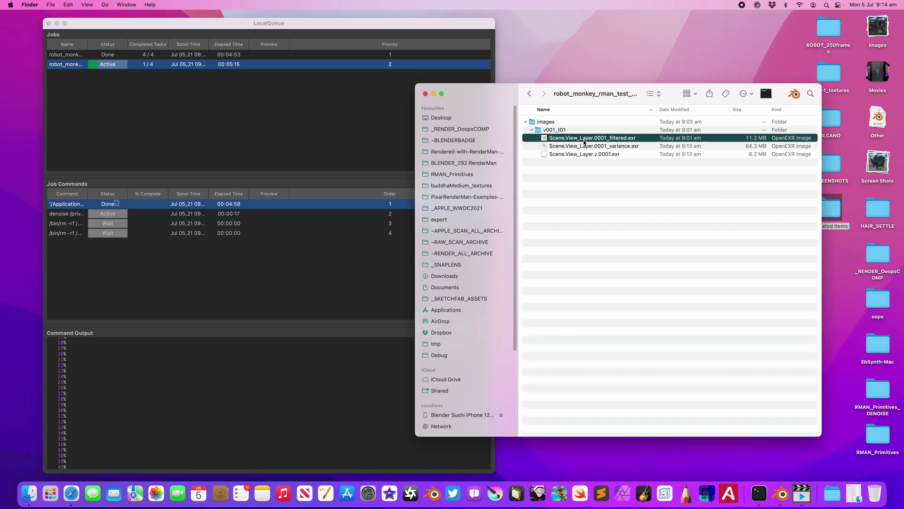
{"action": "right_click", "coordinate": [585, 138]}
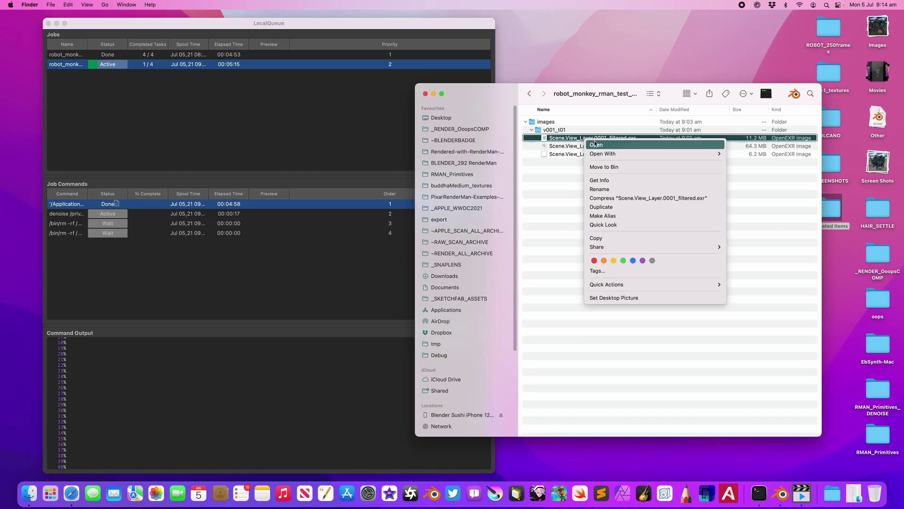
{"action": "left_click", "coordinate": [589, 167]}
{"action": "left_click", "coordinate": [247, 214]}
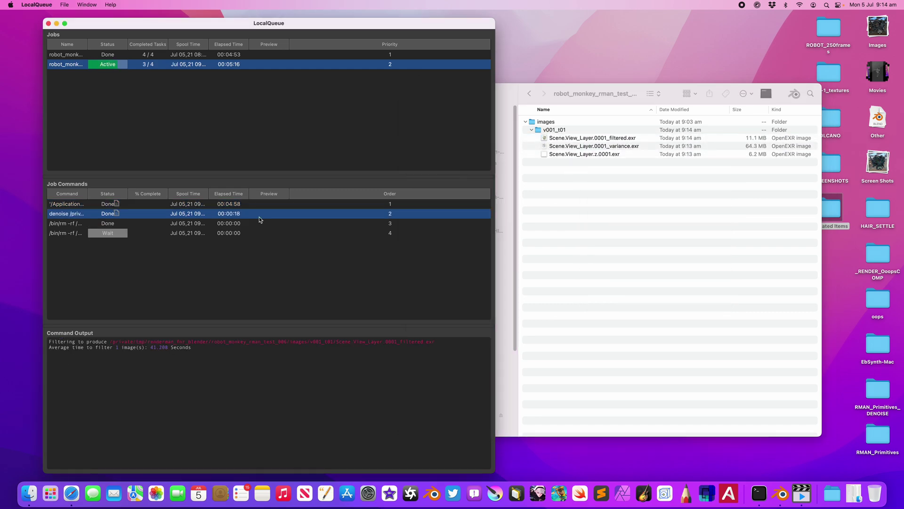
Open the newly denoised Scene.View_Layer.0001_filtered.exr in the "it" image viewer, examine the robot up close and close the viewer
{"action": "left_click", "coordinate": [626, 168]}
{"action": "right_click", "coordinate": [622, 141]}
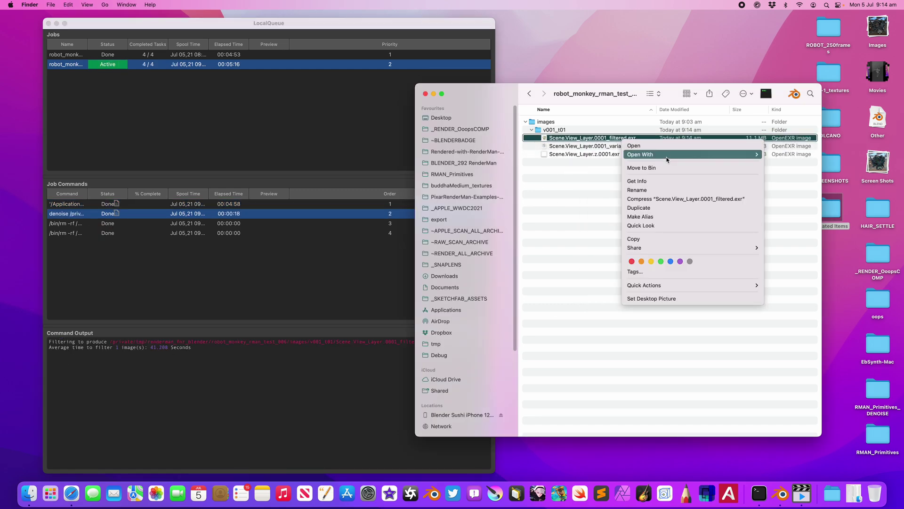
{"action": "mouse_move", "coordinate": [666, 155]}
{"action": "left_click", "coordinate": [792, 193]}
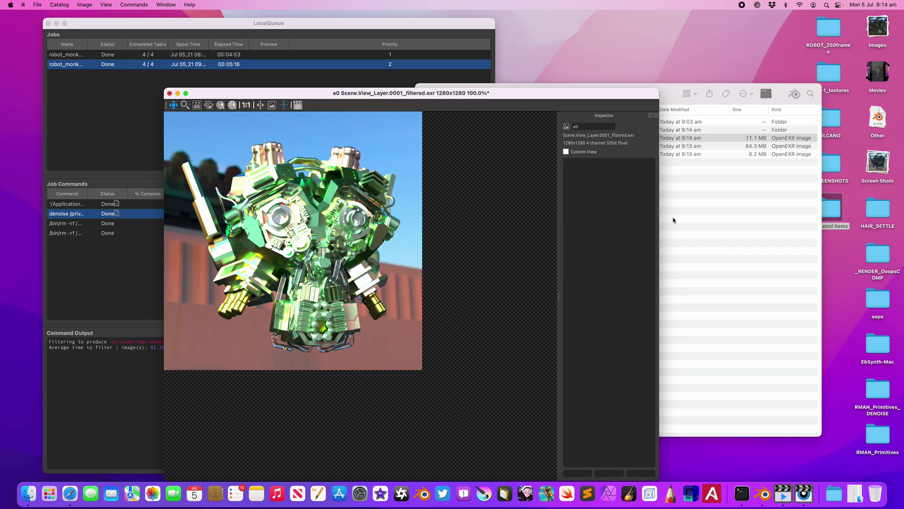
{"action": "scroll", "coordinate": [311, 240], "scroll_direction": "down", "scroll_amount": 4}
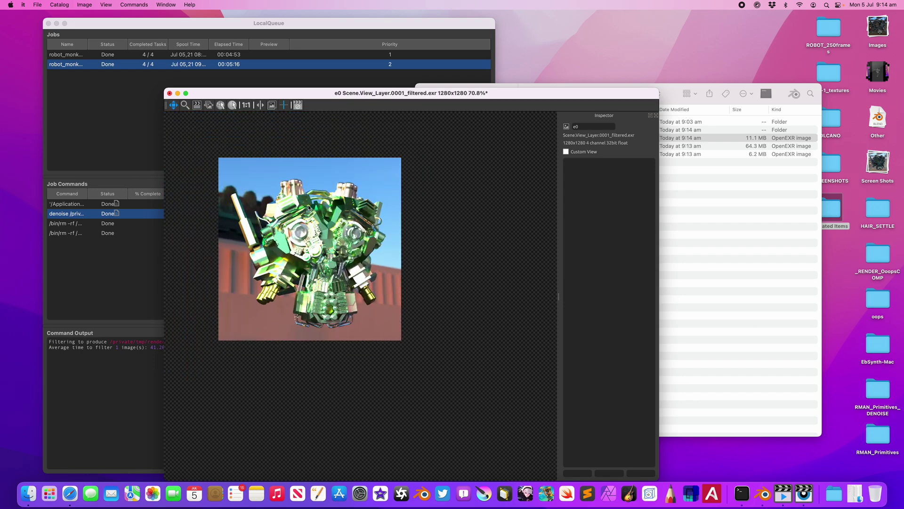
{"action": "scroll", "coordinate": [285, 183], "scroll_direction": "up", "scroll_amount": 10}
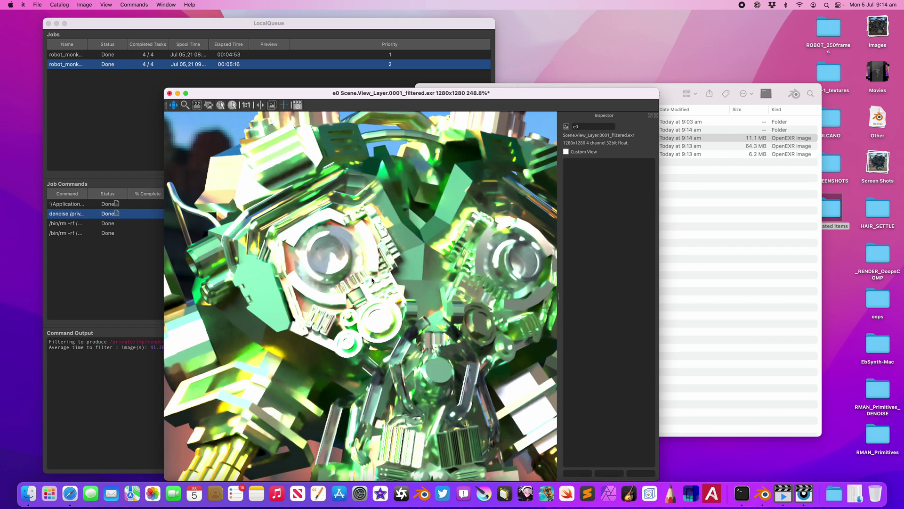
{"action": "scroll", "coordinate": [369, 275], "scroll_direction": "down", "scroll_amount": 3}
{"action": "scroll", "coordinate": [374, 269], "scroll_direction": "down", "scroll_amount": 2}
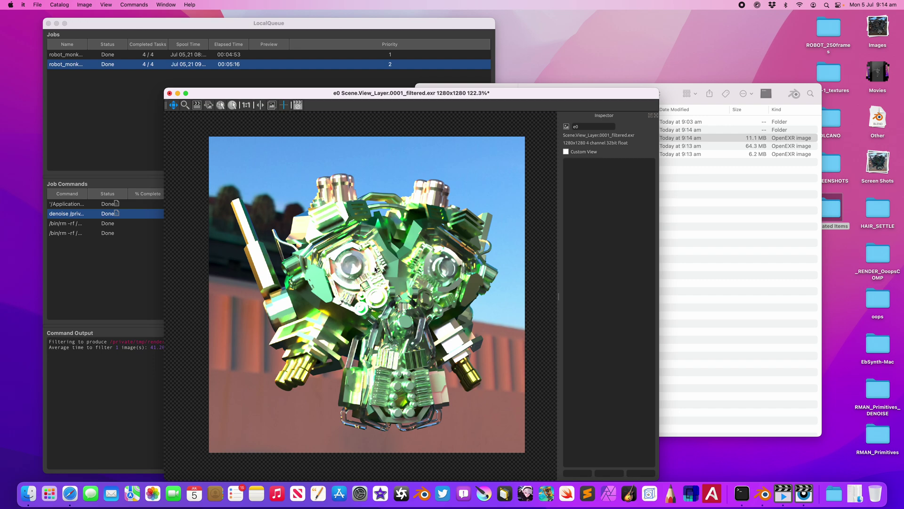
{"action": "left_click", "coordinate": [170, 93]}
Return to Blender and save the scene as a new version named robot_monkey_rman_test_007.blend
{"action": "left_click", "coordinate": [451, 254]}
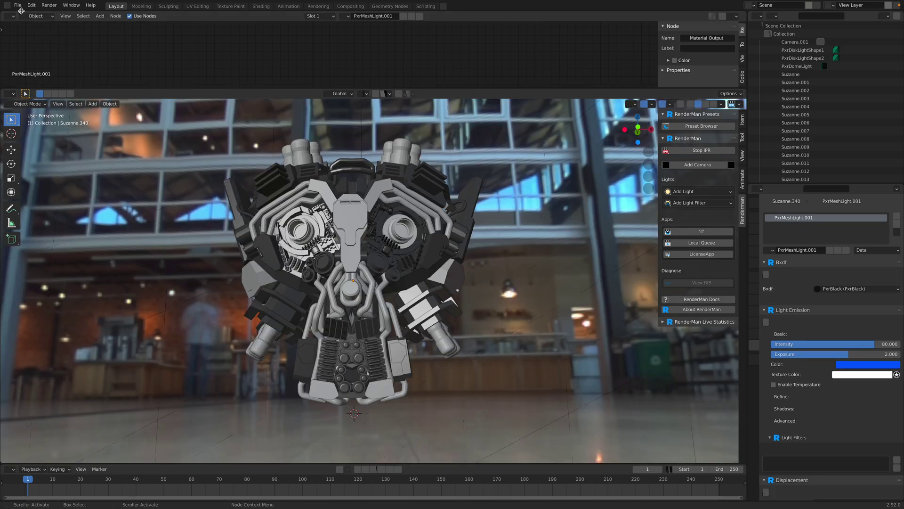
{"action": "left_click", "coordinate": [19, 5]}
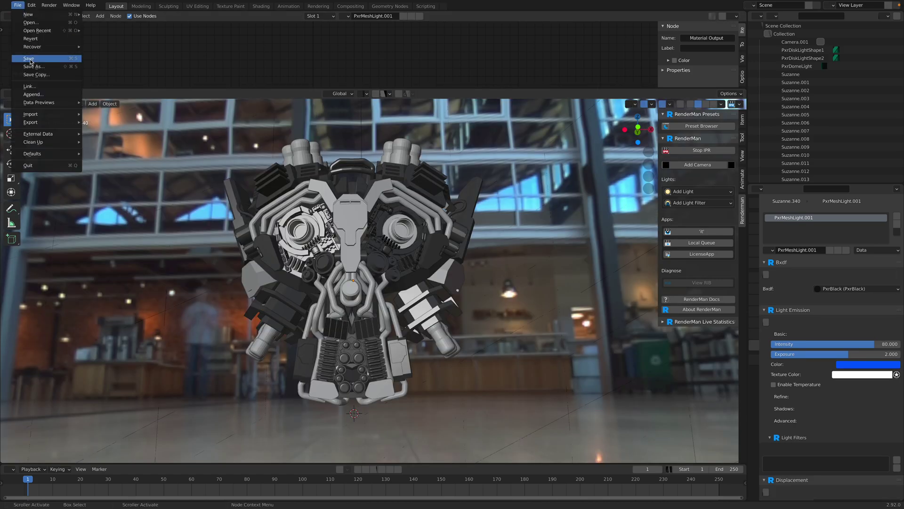
{"action": "left_click", "coordinate": [33, 66]}
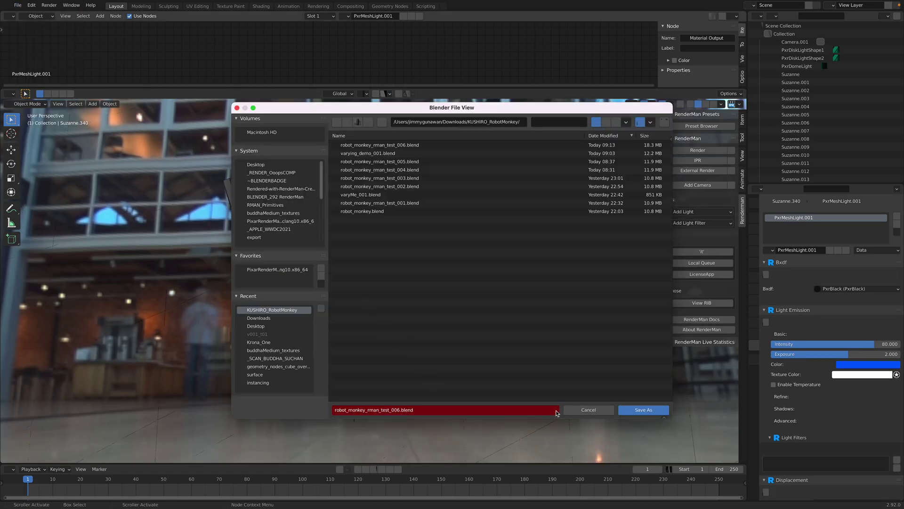
{"action": "key", "text": "Return"}
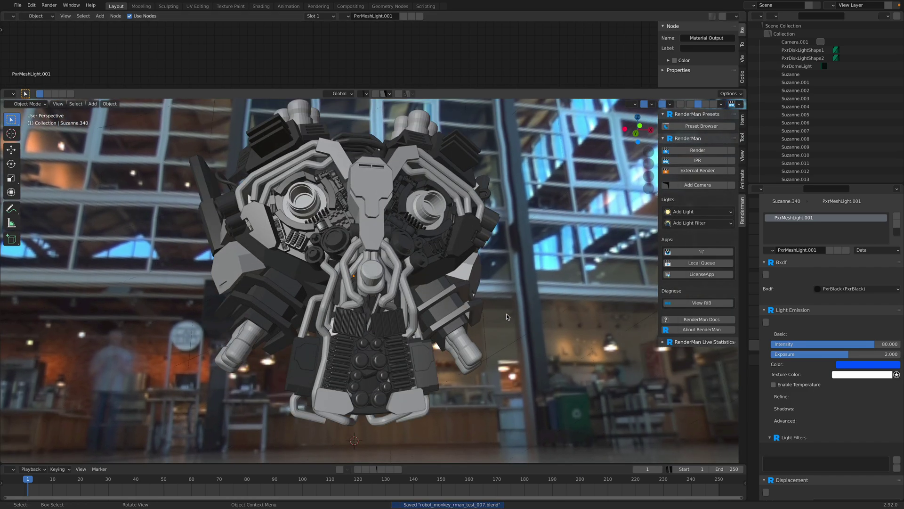
Examine the robot in the viewport and select several small parts around its eyes to check their assigned material
{"action": "middle_click_drag", "start_coordinate": [507, 314], "coordinate": [506, 321]}
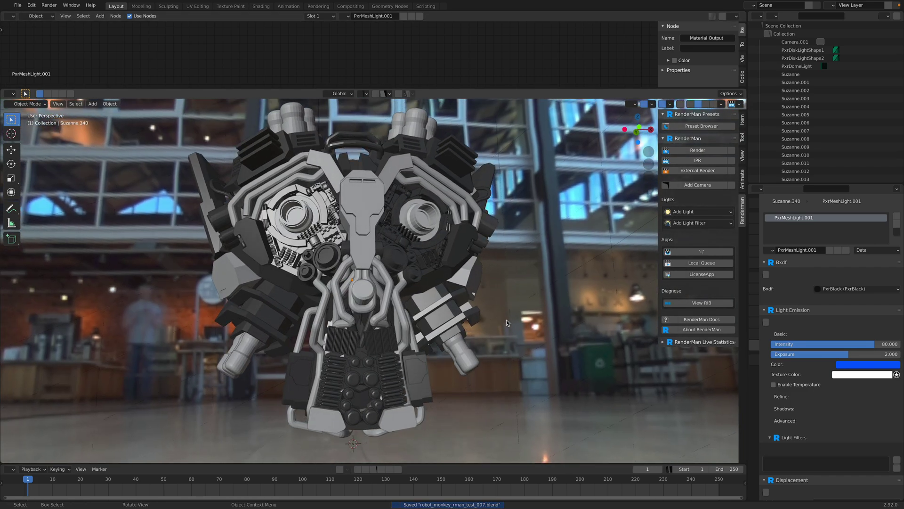
{"action": "middle_click_drag", "start_coordinate": [449, 285], "coordinate": [442, 288]}
{"action": "scroll", "coordinate": [442, 288], "scroll_direction": "down", "scroll_amount": 1}
{"action": "left_click", "coordinate": [419, 258]}
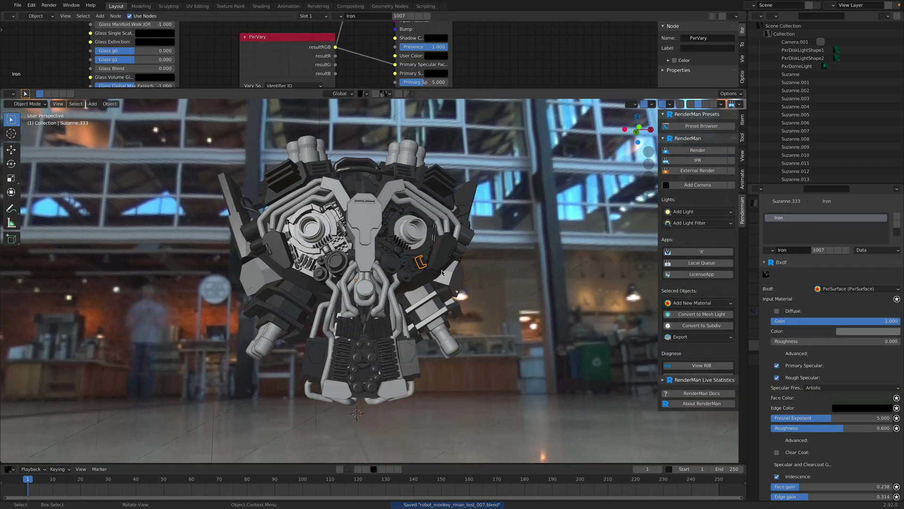
{"action": "middle_click_drag", "start_coordinate": [420, 259], "coordinate": [418, 255]}
{"action": "left_click", "coordinate": [415, 241]}
{"action": "left_click", "coordinate": [335, 231]}
{"action": "left_click", "coordinate": [386, 230]}
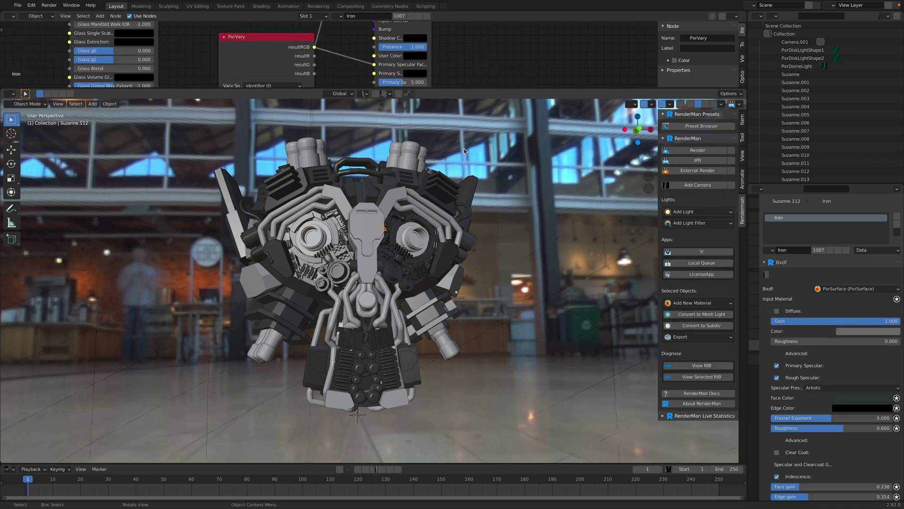
Enlarge the node editor to inspect the PxrVary node settings of the Iron material
{"action": "left_click_drag", "start_coordinate": [455, 89], "coordinate": [487, 243]}
{"action": "middle_click_drag", "start_coordinate": [313, 170], "coordinate": [353, 126]}
{"action": "left_click_drag", "start_coordinate": [300, 91], "coordinate": [305, 61]}
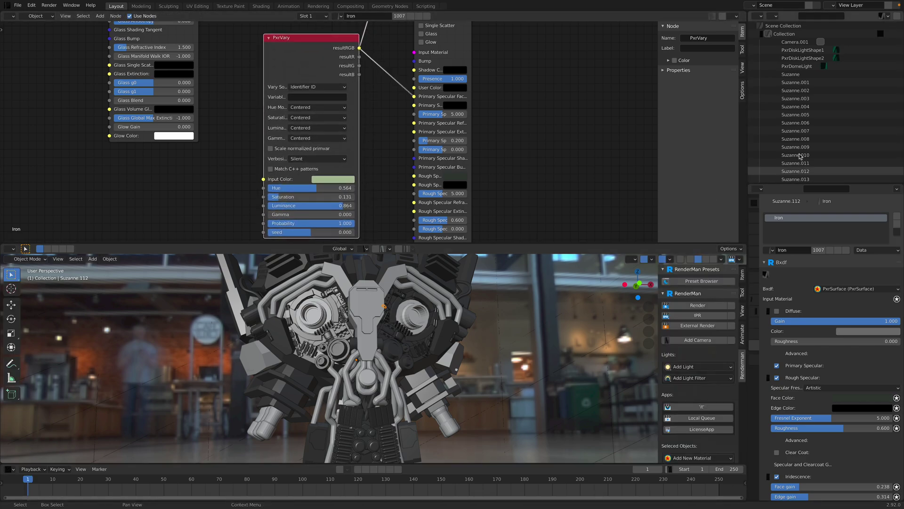
Select the base Suzanne object in the outliner and look through the list of numbered robot parts
{"action": "scroll", "coordinate": [807, 140], "scroll_direction": "down", "scroll_amount": 3}
{"action": "scroll", "coordinate": [807, 132], "scroll_direction": "up", "scroll_amount": 3}
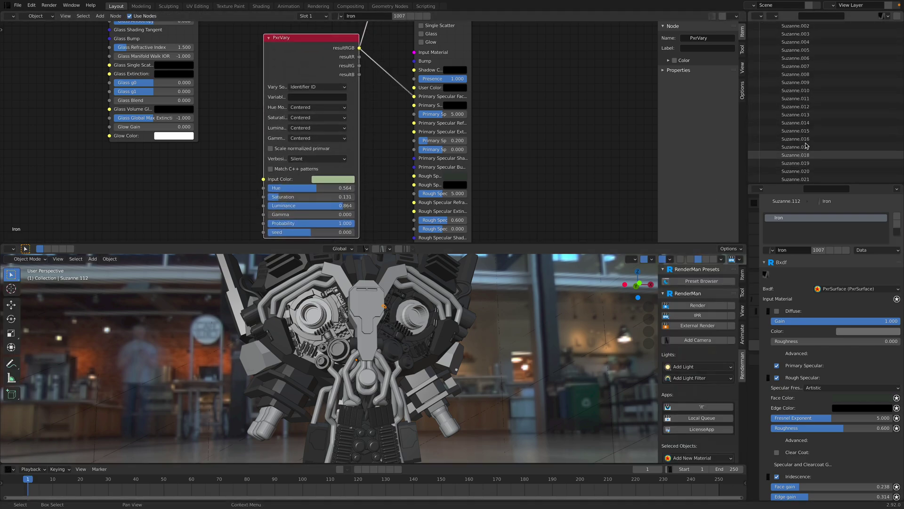
{"action": "left_click", "coordinate": [800, 75]}
{"action": "scroll", "coordinate": [808, 136], "scroll_direction": "down", "scroll_amount": 6}
{"action": "scroll", "coordinate": [809, 144], "scroll_direction": "down", "scroll_amount": 15}
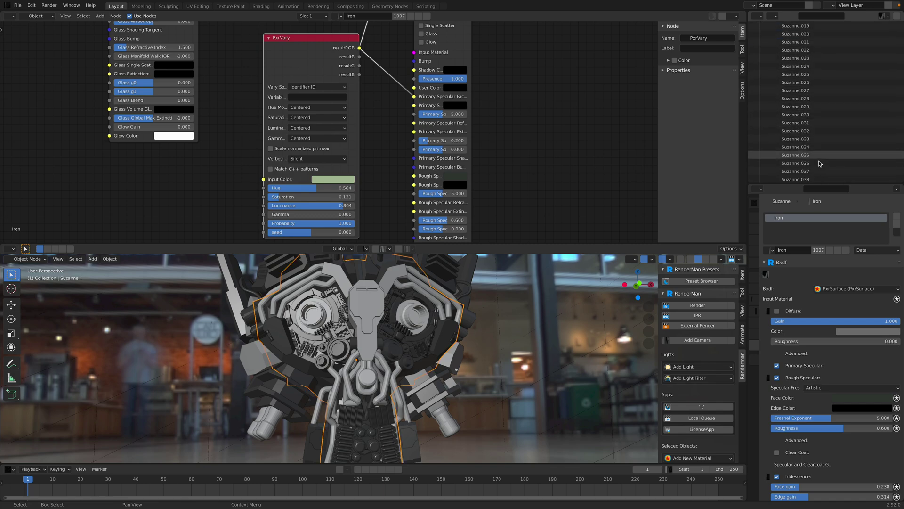
{"action": "scroll", "coordinate": [808, 146], "scroll_direction": "up", "scroll_amount": 8}
{"action": "scroll", "coordinate": [812, 128], "scroll_direction": "up", "scroll_amount": 3}
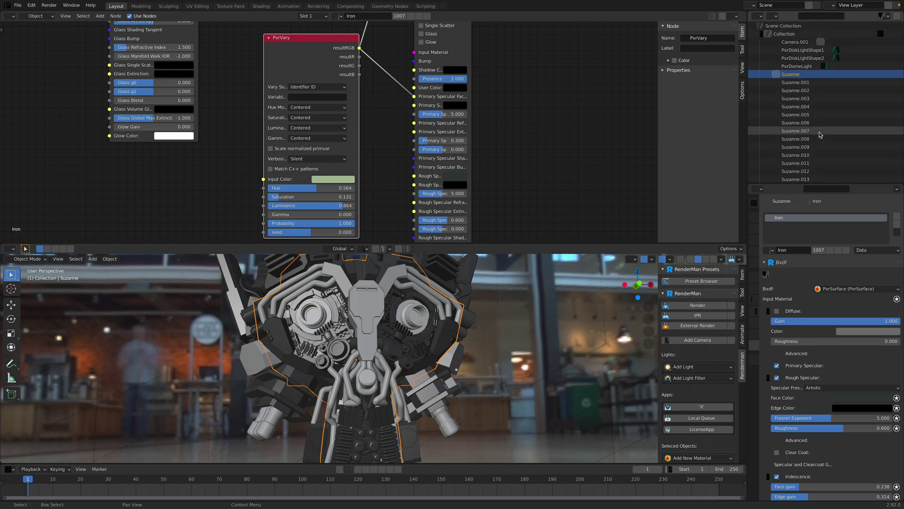
Select the robot's central forehead plate and its blue eye mesh light to check their material nodes
{"action": "mouse_move", "coordinate": [468, 315]}
{"action": "middle_mouse_down"}
{"action": "mouse_move", "coordinate": [484, 318]}
{"action": "mouse_move", "coordinate": [463, 318]}
{"action": "middle_mouse_up"}
{"action": "scroll", "coordinate": [373, 197], "scroll_direction": "down", "scroll_amount": 9}
{"action": "middle_click_drag", "start_coordinate": [349, 165], "coordinate": [475, 236]}
{"action": "left_click", "coordinate": [399, 328]}
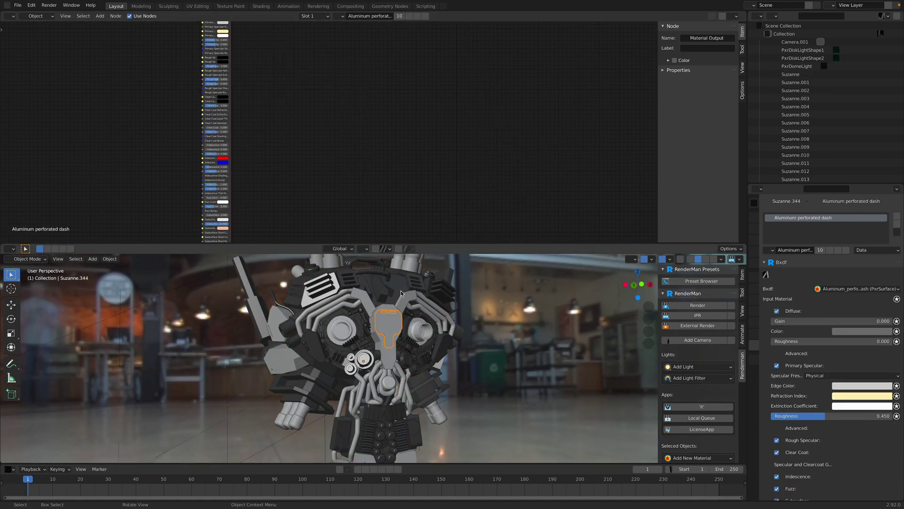
{"action": "left_click", "coordinate": [422, 339]}
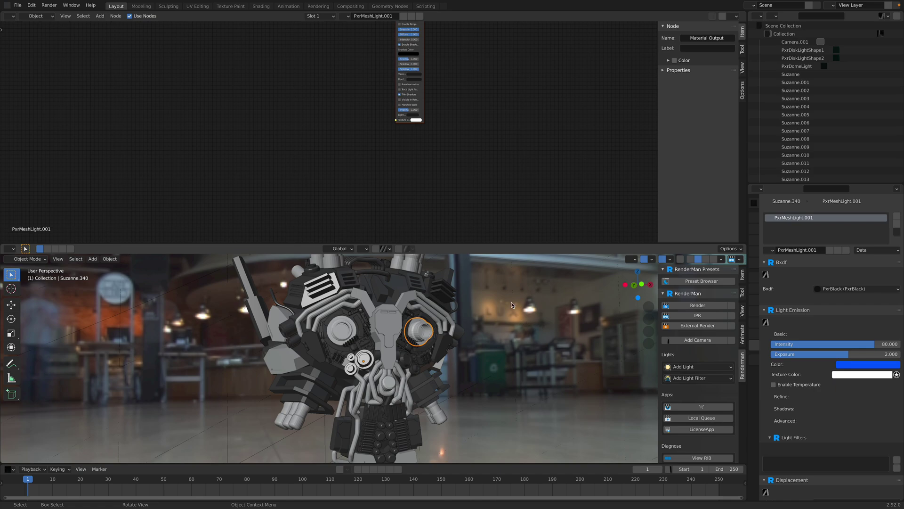
Give the 3D viewport more height, select the thin cables running down the robot's lower face, and save the scene
{"action": "left_click_drag", "start_coordinate": [500, 243], "coordinate": [497, 163]}
{"action": "middle_click_drag", "start_coordinate": [335, 273], "coordinate": [635, 256]}
{"action": "scroll", "coordinate": [370, 267], "scroll_direction": "up", "scroll_amount": 4}
{"action": "middle_click_drag", "start_coordinate": [370, 268], "coordinate": [490, 329]}
{"action": "left_click", "coordinate": [418, 395]}
{"action": "key", "text": "ctrl+s"}
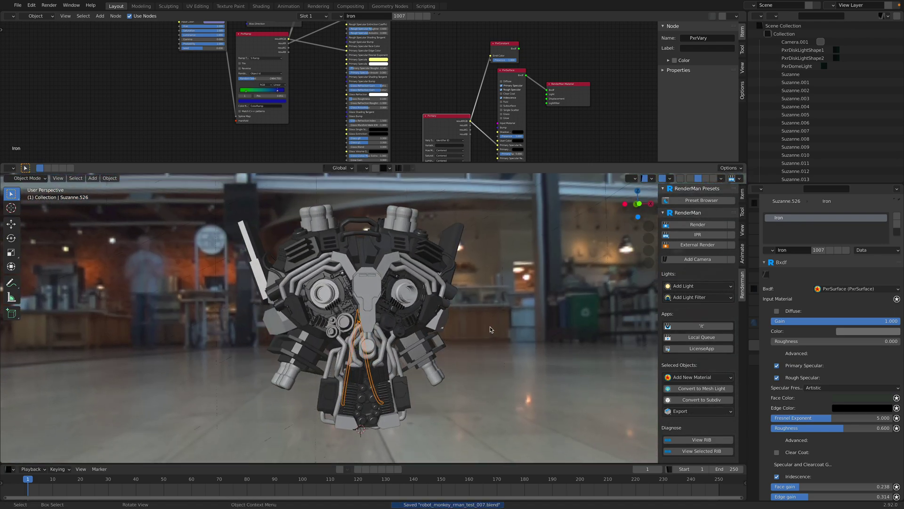